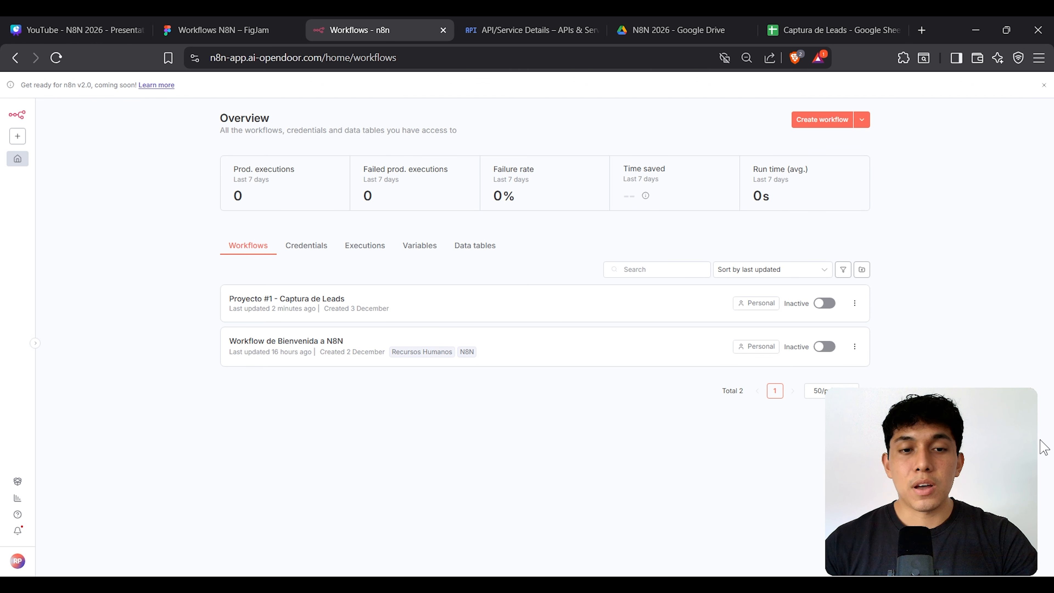
# Step: Create a blank workflow and name it 'Proyecto #2 - Clasificacion Automatica de Leads'
pyautogui.click(823, 120)
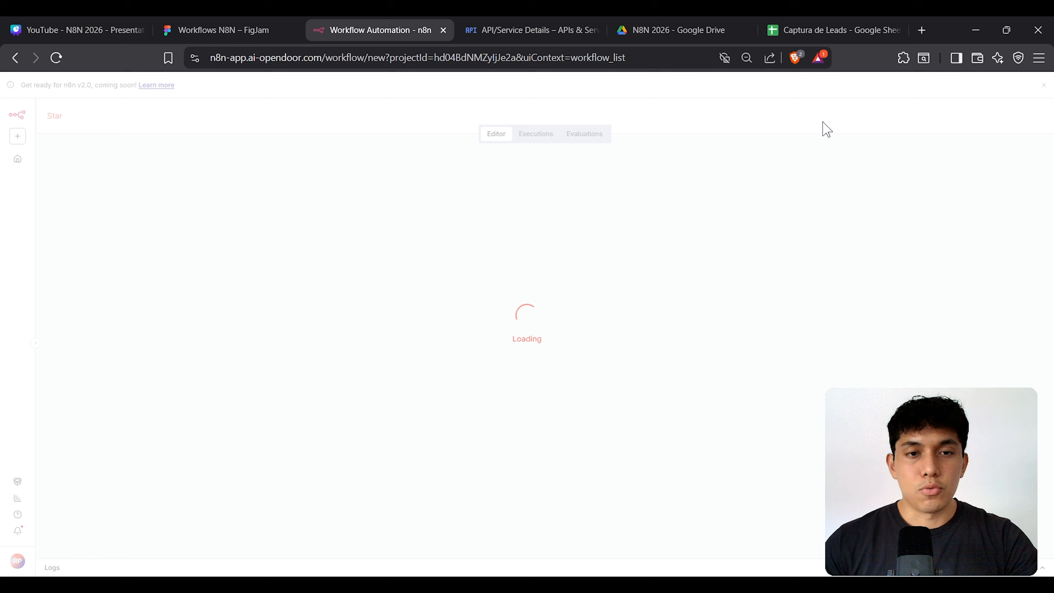
pyautogui.click(131, 117)
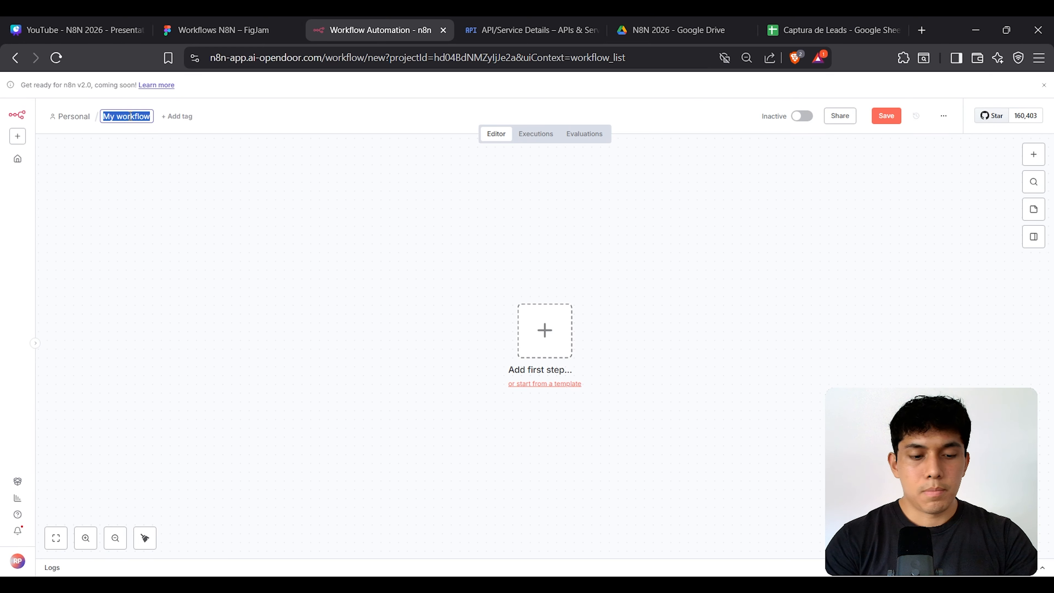
pyautogui.write('Proyecto #2')
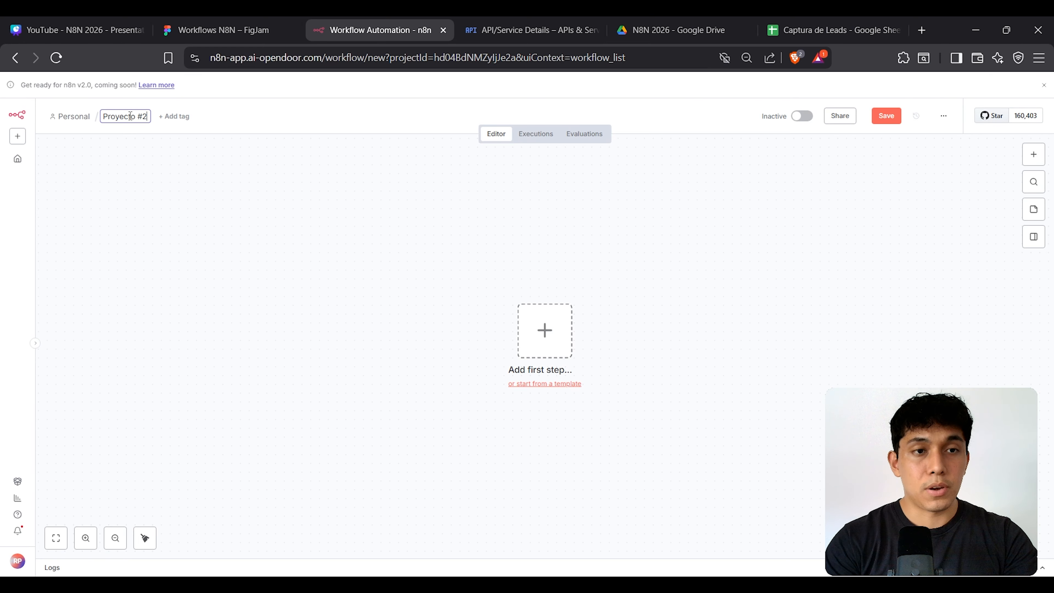
pyautogui.write(' -')
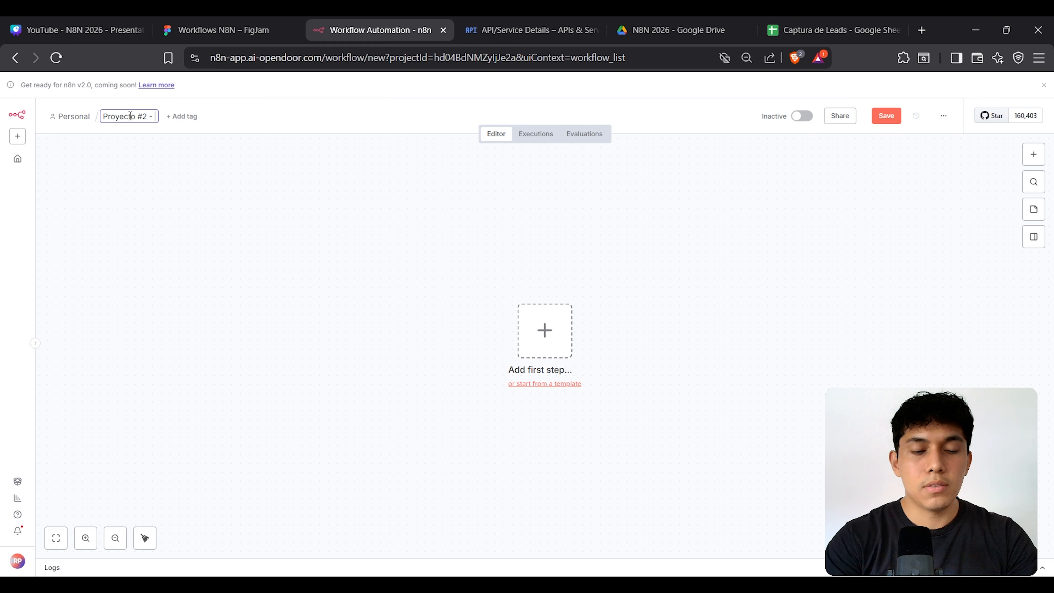
pyautogui.write(' Clasificacion')
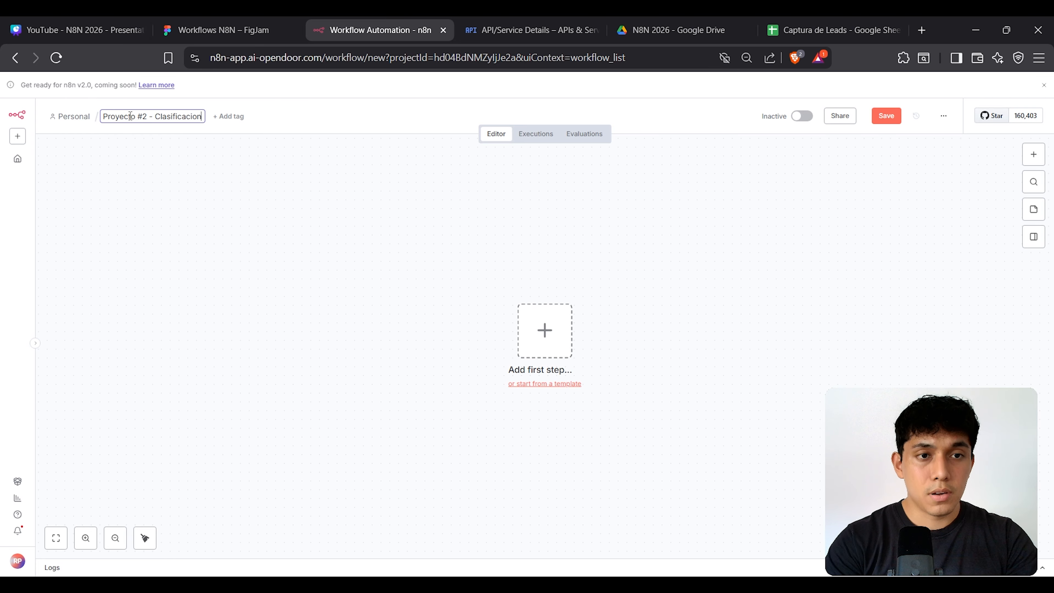
pyautogui.write(' Automatica de Lea')
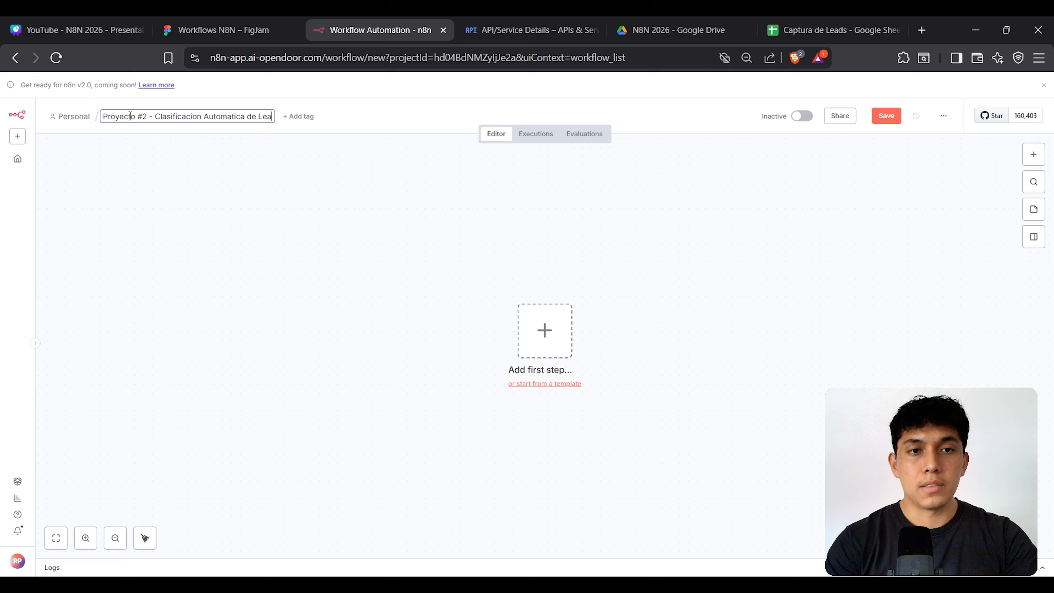
pyautogui.write('ds')
pyautogui.press('Return')
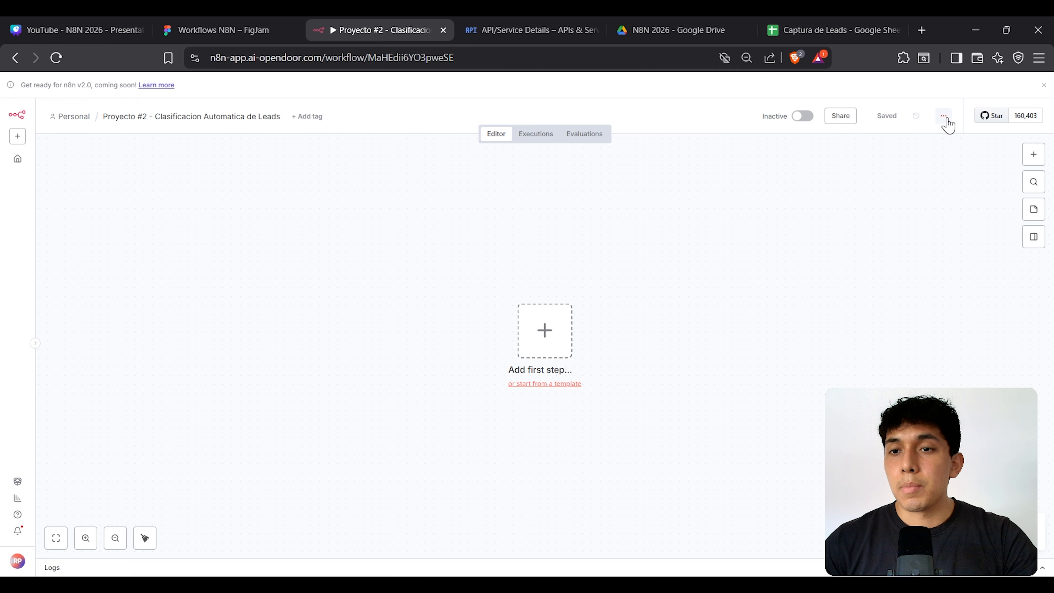
# Step: In Workflow settings, search 'lima' and set the timezone to America/Lima
pyautogui.click(948, 124)
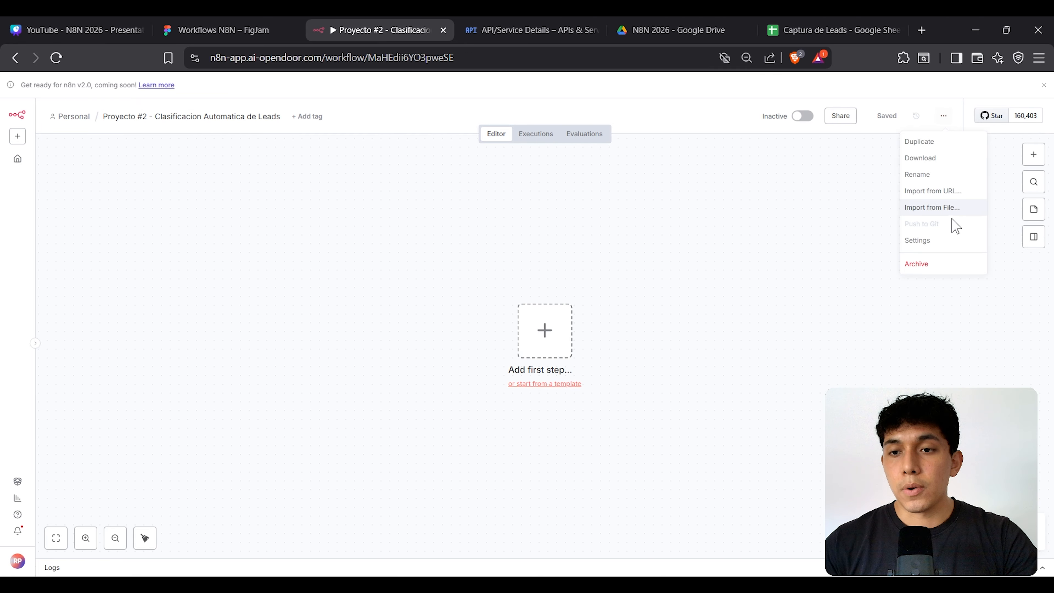
pyautogui.click(939, 245)
pyautogui.click(511, 254)
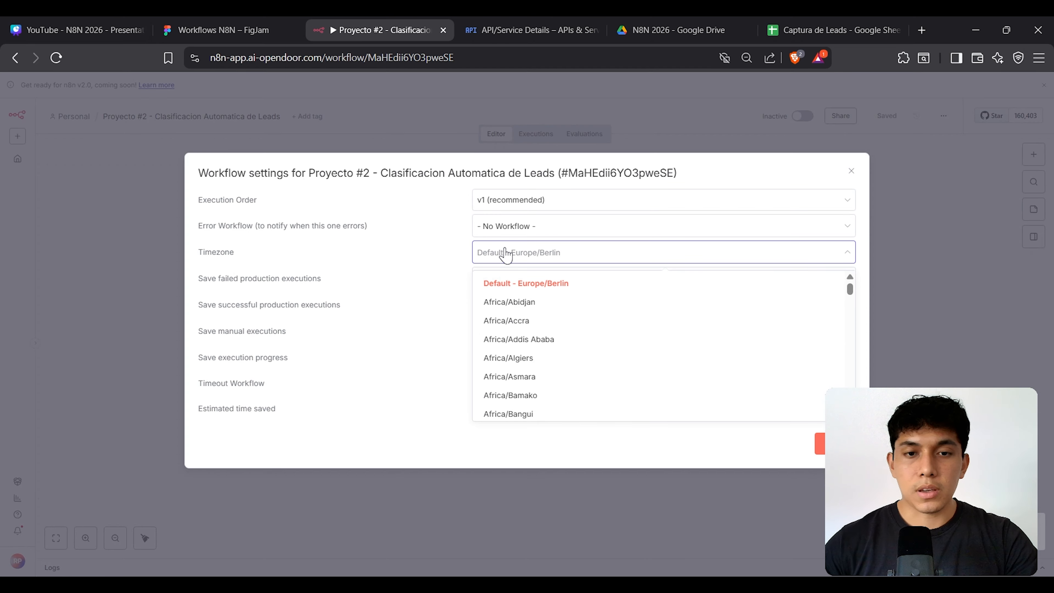
pyautogui.write('lima')
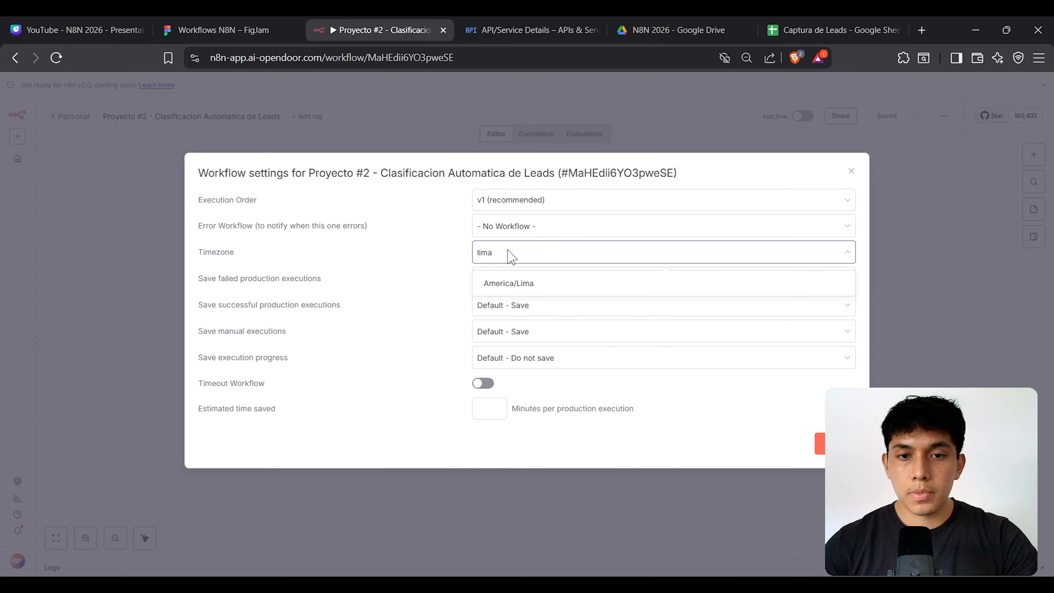
pyautogui.click(519, 286)
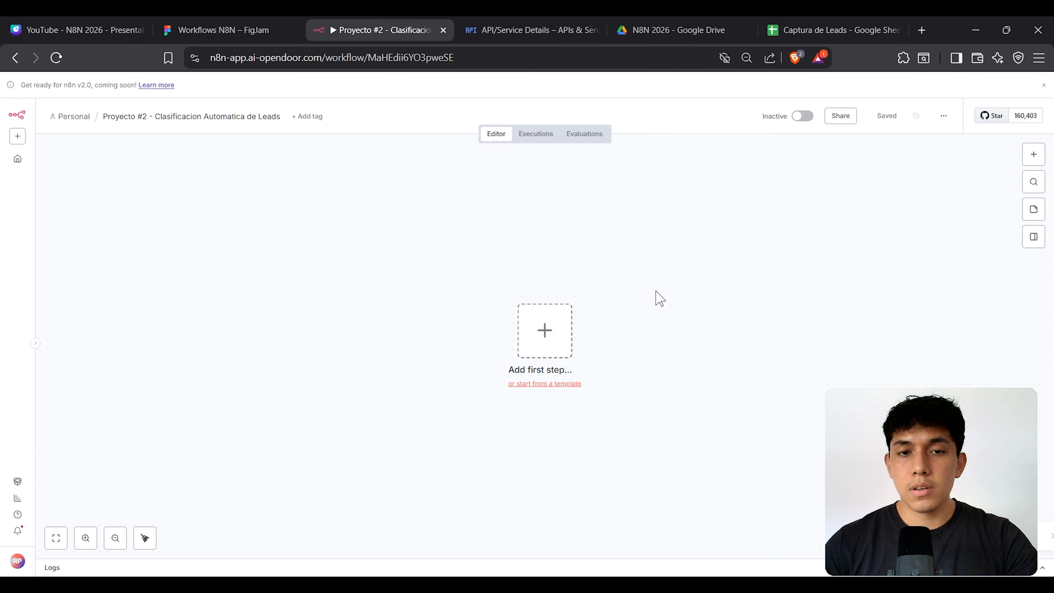
pyautogui.press('Escape')
pyautogui.moveTo(363, 231); pyautogui.dragTo(687, 415)
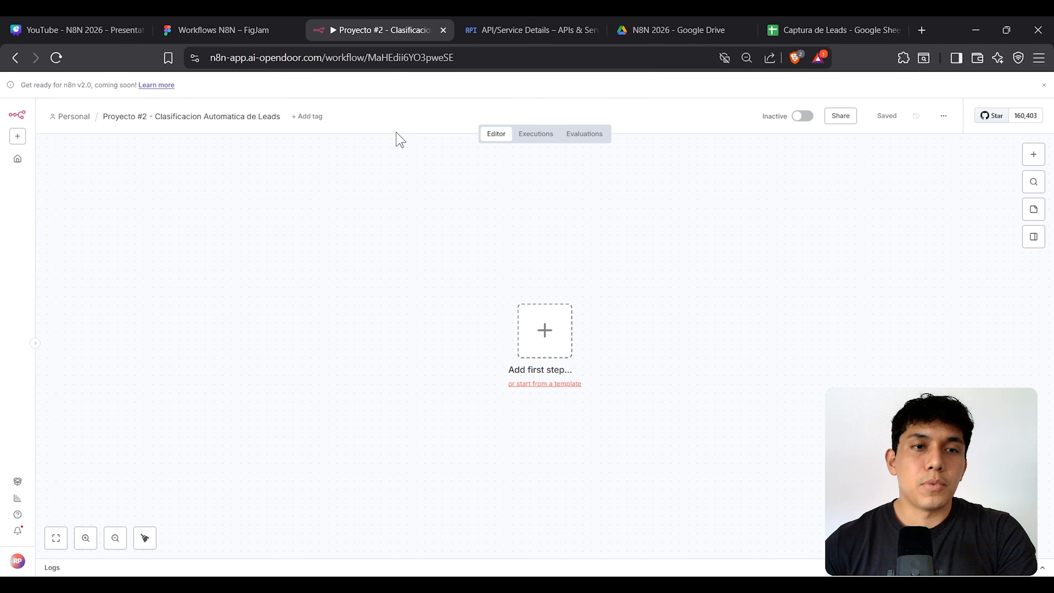
# Step: Review the FigJam flowchart, highlighting the 'Dispone Prospectos en Base de Datos' step
pyautogui.click(235, 31)
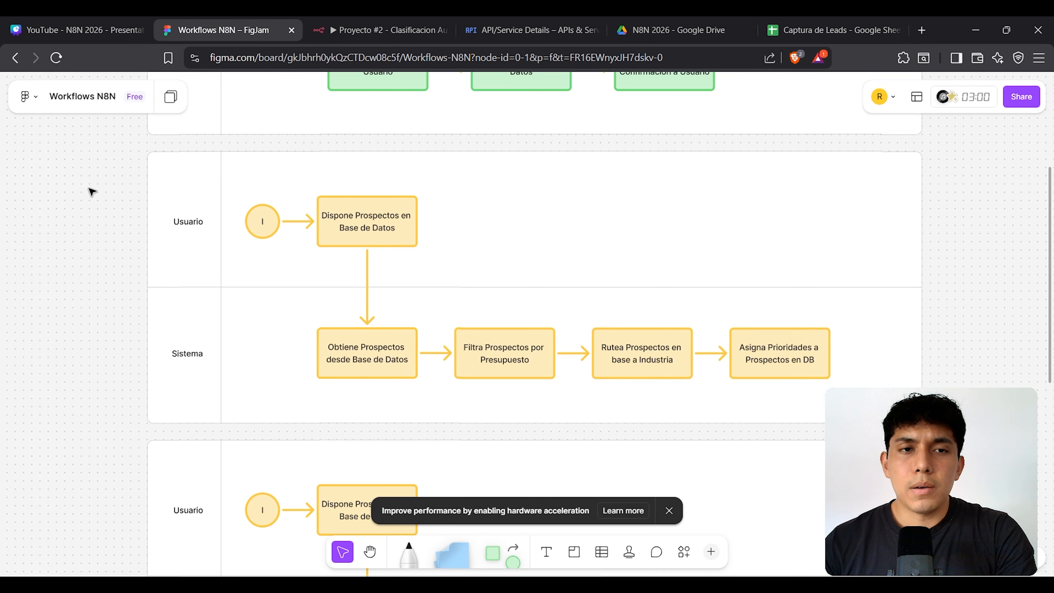
pyautogui.click(397, 28)
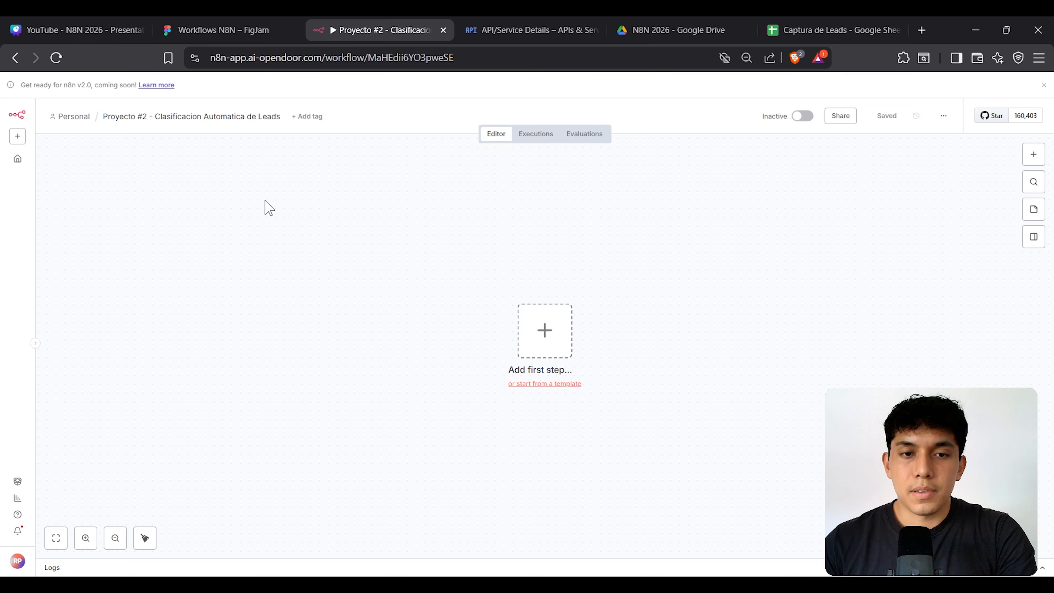
pyautogui.moveTo(266, 200); pyautogui.dragTo(840, 465)
pyautogui.click(245, 29)
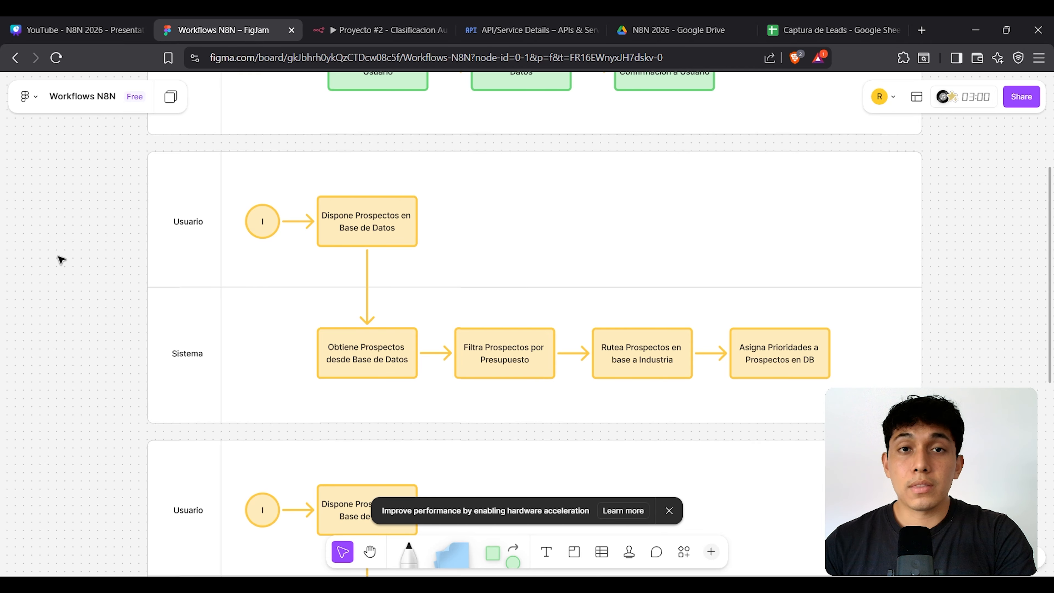
pyautogui.click(374, 233)
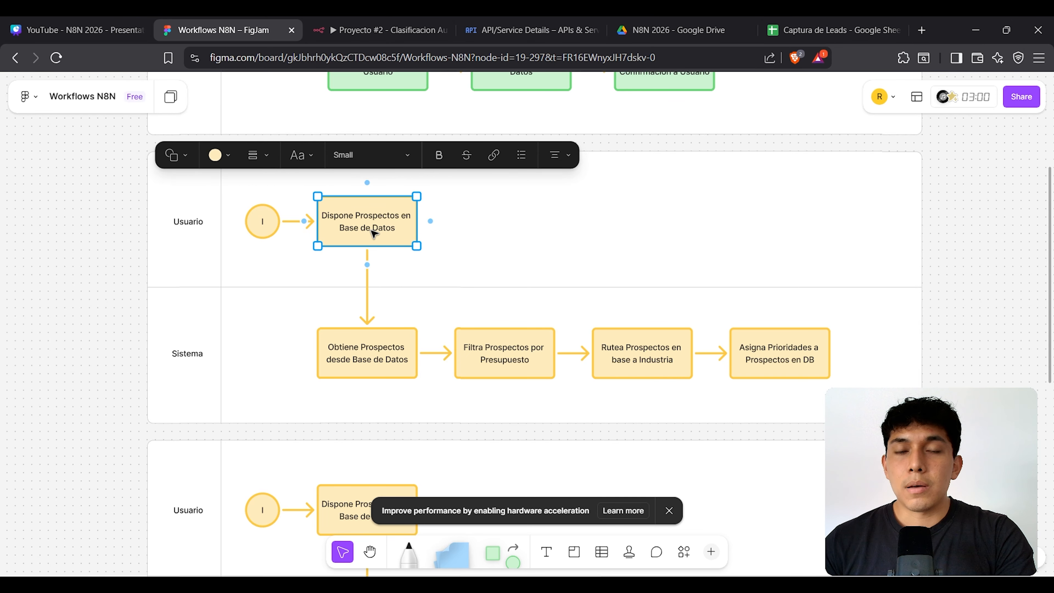
# Step: Bring up the Captura de Leads spreadsheet and select the lead table A1:H11
pyautogui.click(817, 31)
pyautogui.click(325, 310)
pyautogui.moveTo(67, 195); pyautogui.dragTo(664, 339)
# Step: Select the lead table's header row A1:H1
pyautogui.click(229, 268)
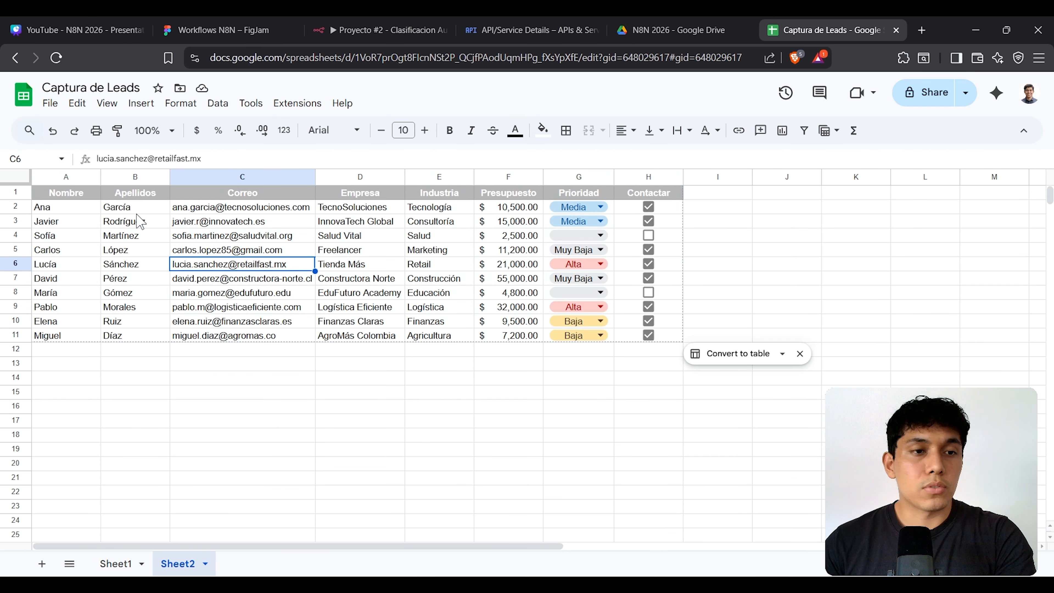
pyautogui.moveTo(71, 195); pyautogui.dragTo(416, 194)
pyautogui.moveTo(479, 198); pyautogui.dragTo(687, 316)
# Step: Select the Contactar checkboxes H2:H11, then go back to the Proyecto #2 workflow
pyautogui.click(362, 250)
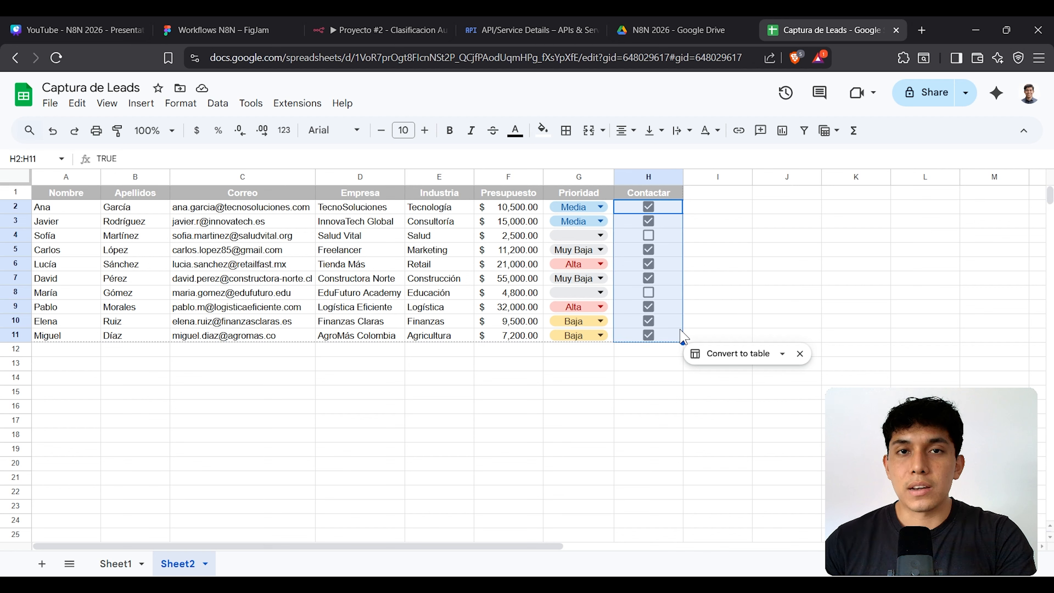
pyautogui.click(716, 210)
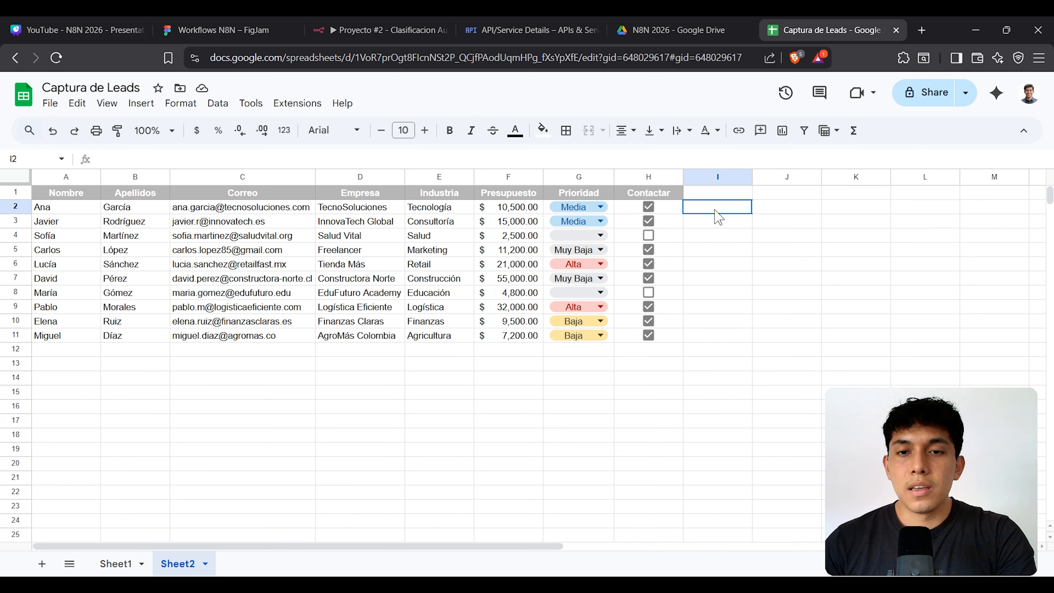
pyautogui.click(672, 209)
pyautogui.moveTo(675, 216); pyautogui.dragTo(680, 337)
pyautogui.click(237, 295)
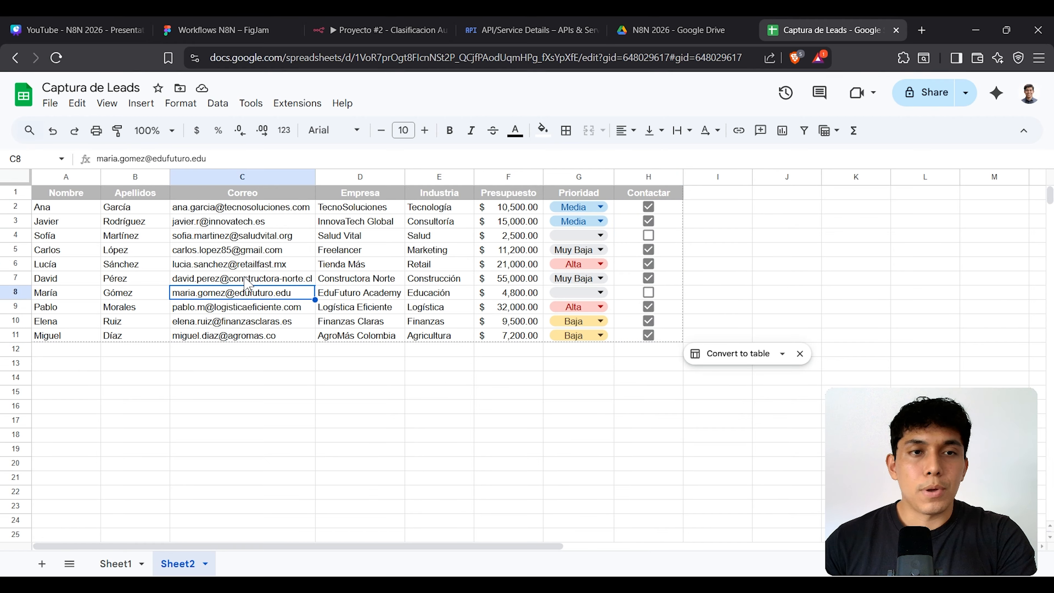
pyautogui.click(378, 27)
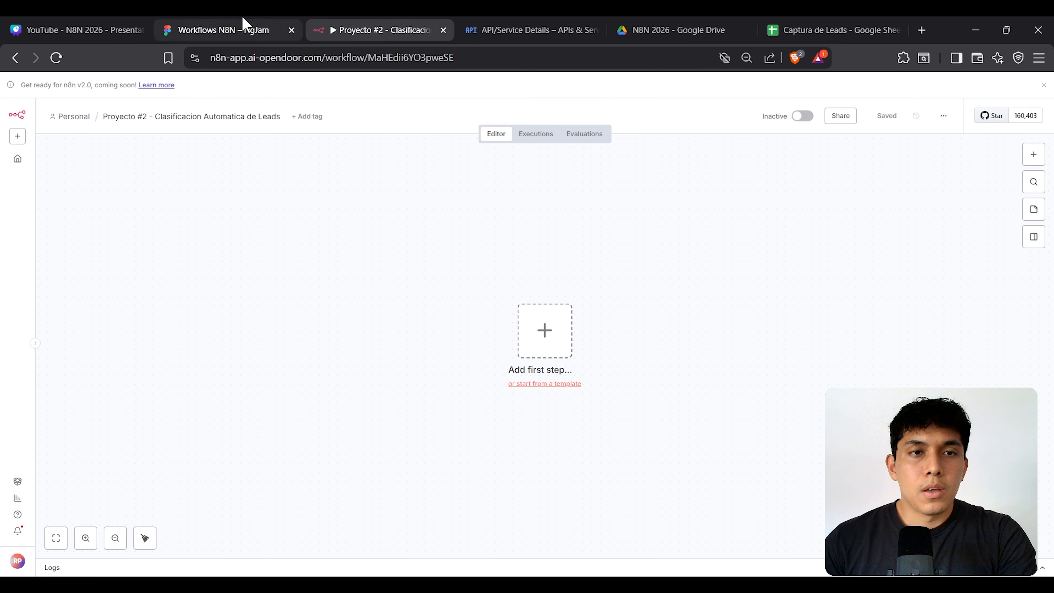
# Step: Glance at the FigJam board, then select the lead rows A2:H11 in Captura de Leads
pyautogui.click(242, 26)
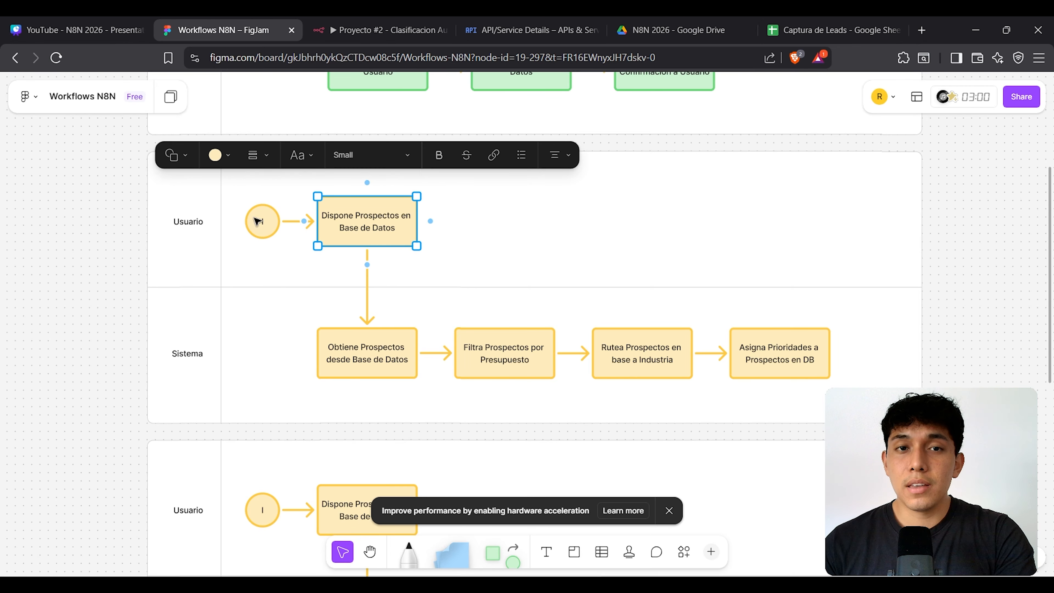
pyautogui.click(790, 29)
pyautogui.click(677, 394)
pyautogui.moveTo(69, 211); pyautogui.dragTo(649, 336)
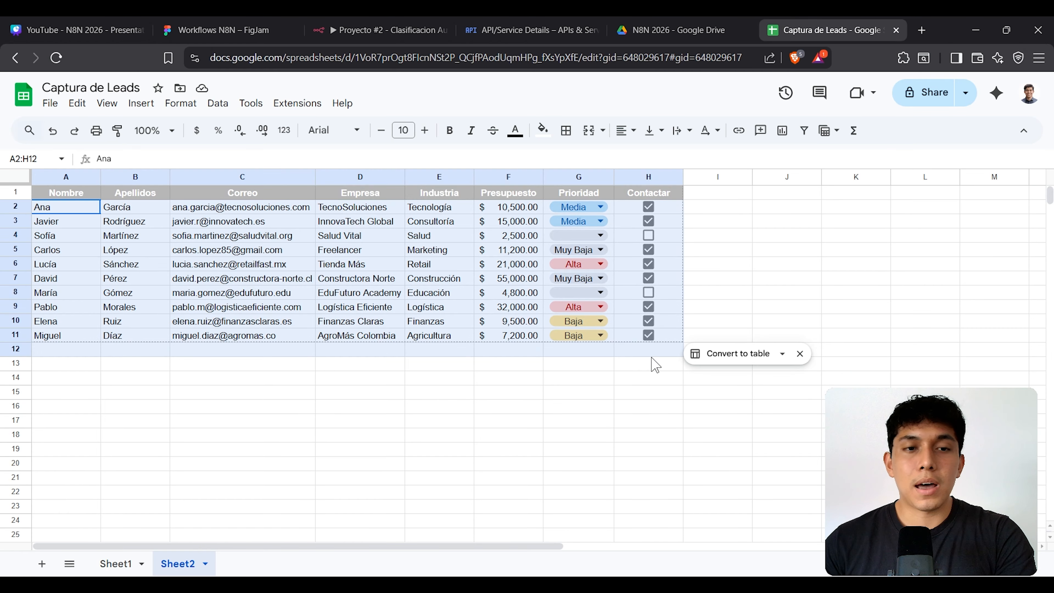
pyautogui.click(347, 28)
# Step: Go through the Sistema steps, from 'Obtiene Prospectos' to 'Asigna Prioridades a Prospectos'
pyautogui.click(272, 26)
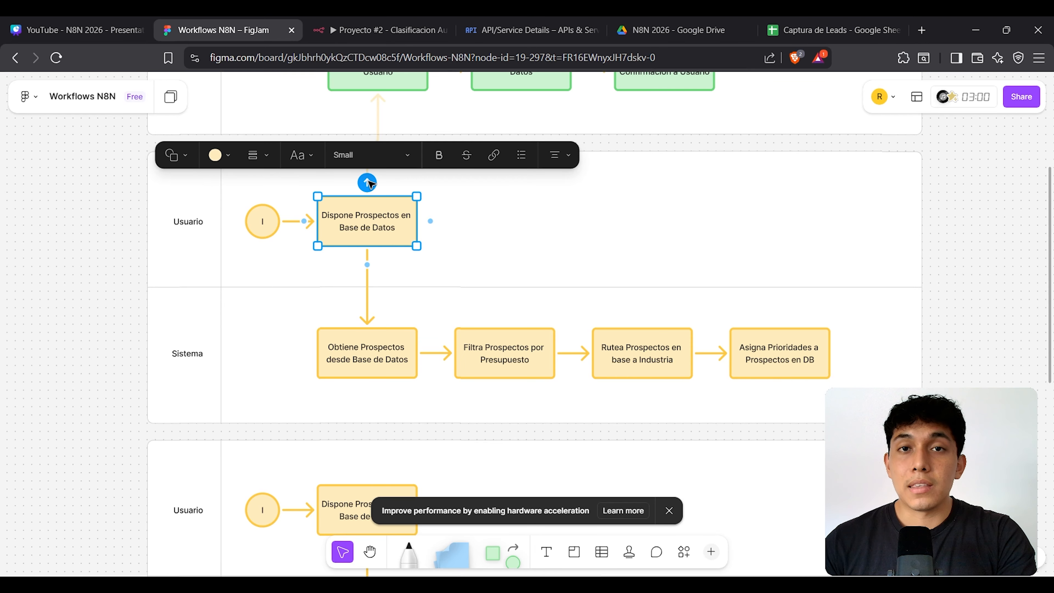
pyautogui.click(390, 372)
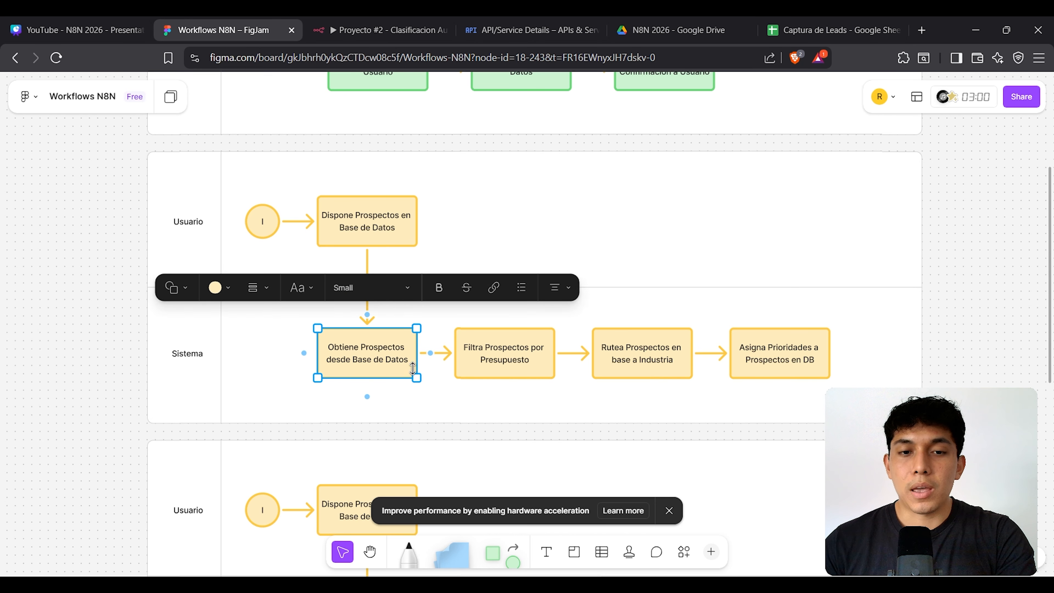
pyautogui.click(524, 353)
pyautogui.click(659, 360)
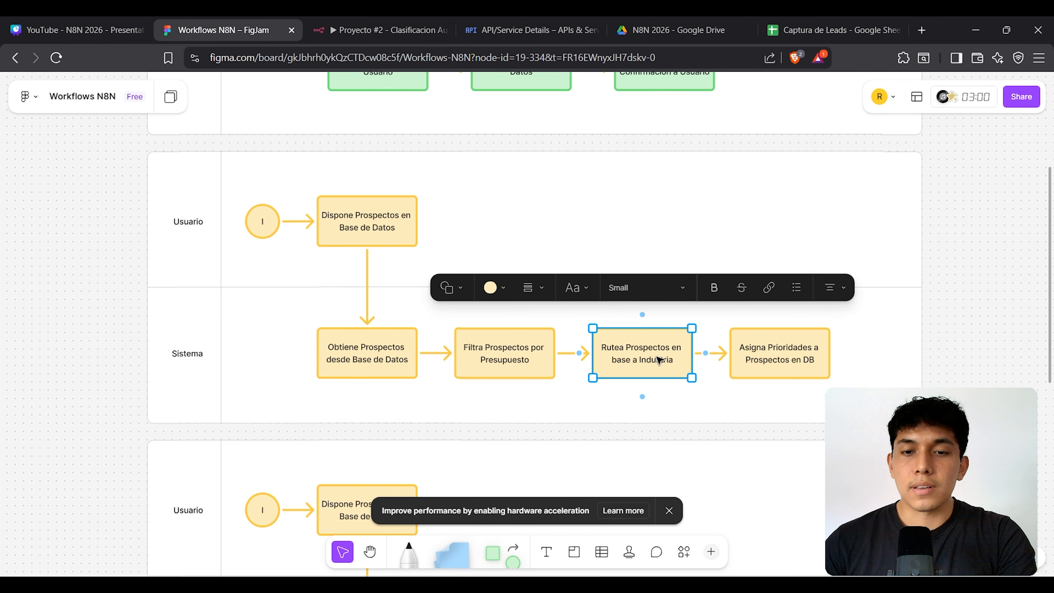
pyautogui.click(777, 352)
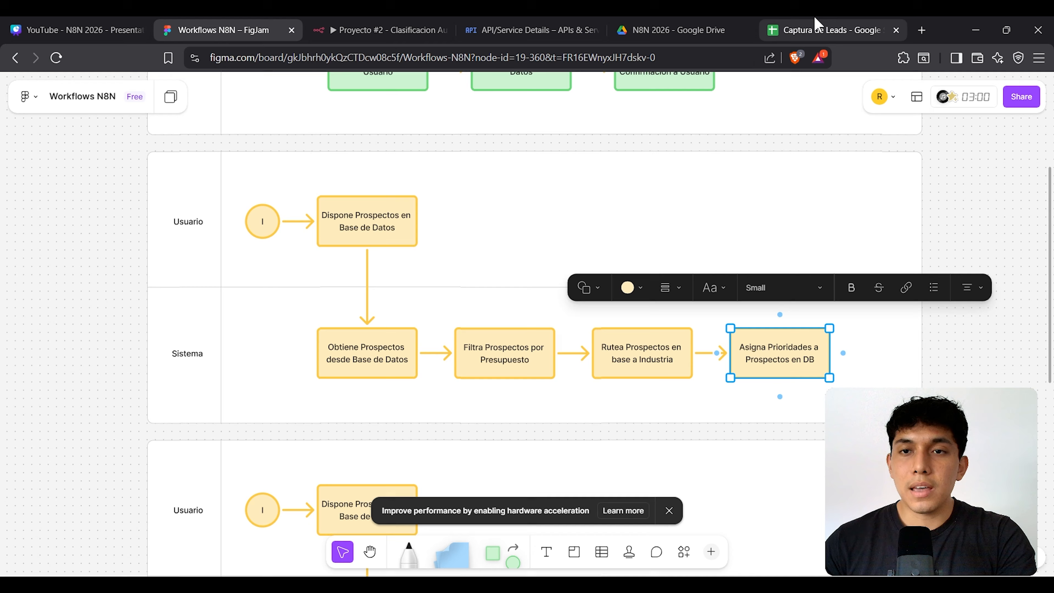
# Step: Return to Captura de Leads and highlight the lead rows A2:H11
pyautogui.click(830, 30)
pyautogui.click(785, 251)
pyautogui.moveTo(66, 207); pyautogui.dragTo(666, 335)
pyautogui.click(753, 241)
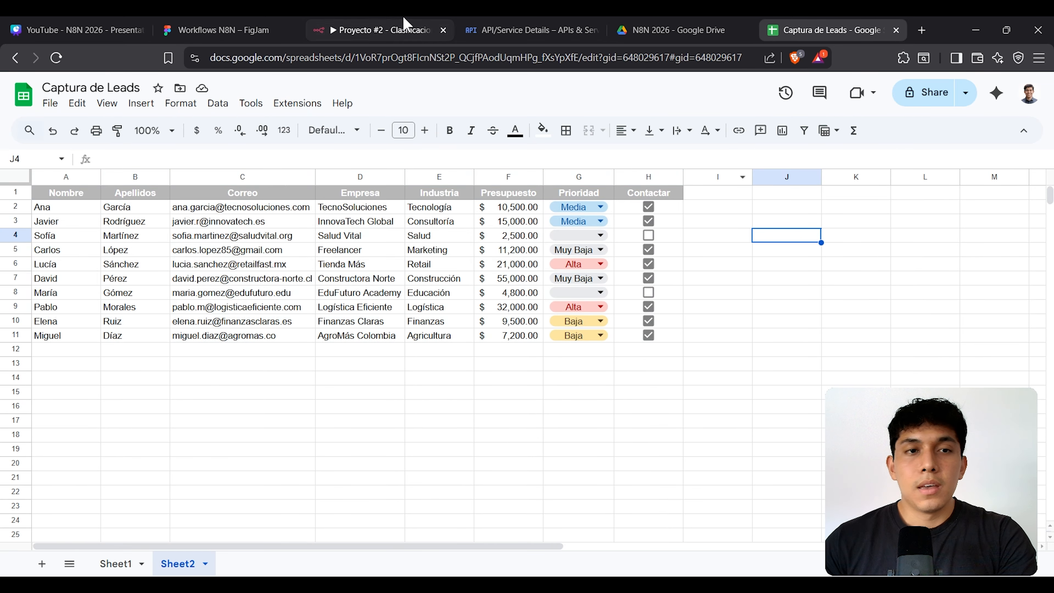
# Step: Check the still-empty Proyecto #2 canvas, then go to the Captura de Leads spreadsheet
pyautogui.click(382, 26)
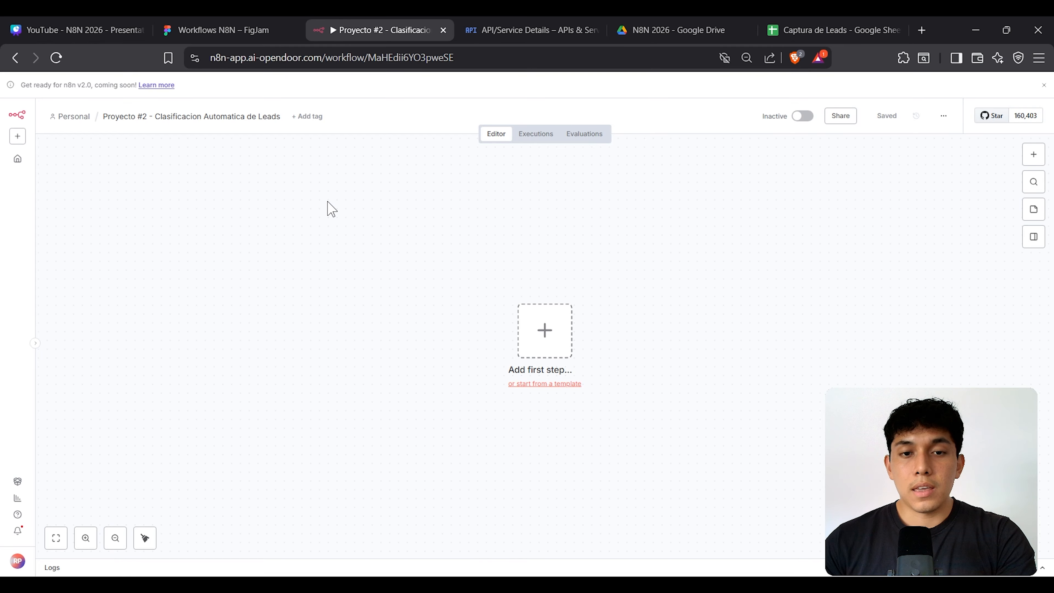
pyautogui.moveTo(327, 201); pyautogui.dragTo(827, 467)
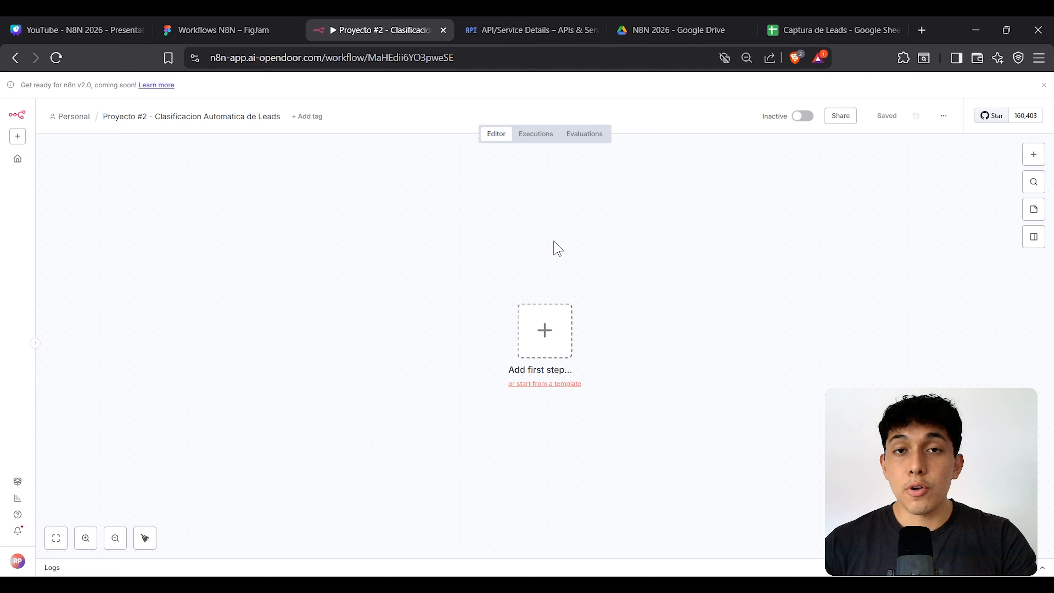
pyautogui.click(793, 30)
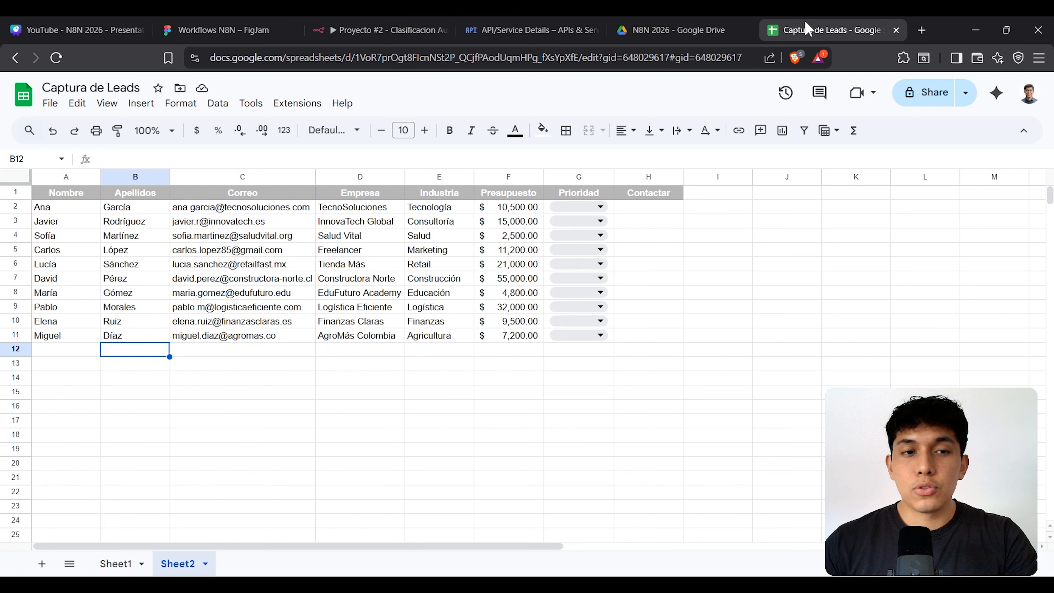
# Step: Highlight lead rows 2 through 5, then select all lead data A2:H11
pyautogui.click(15, 206)
pyautogui.click(15, 221)
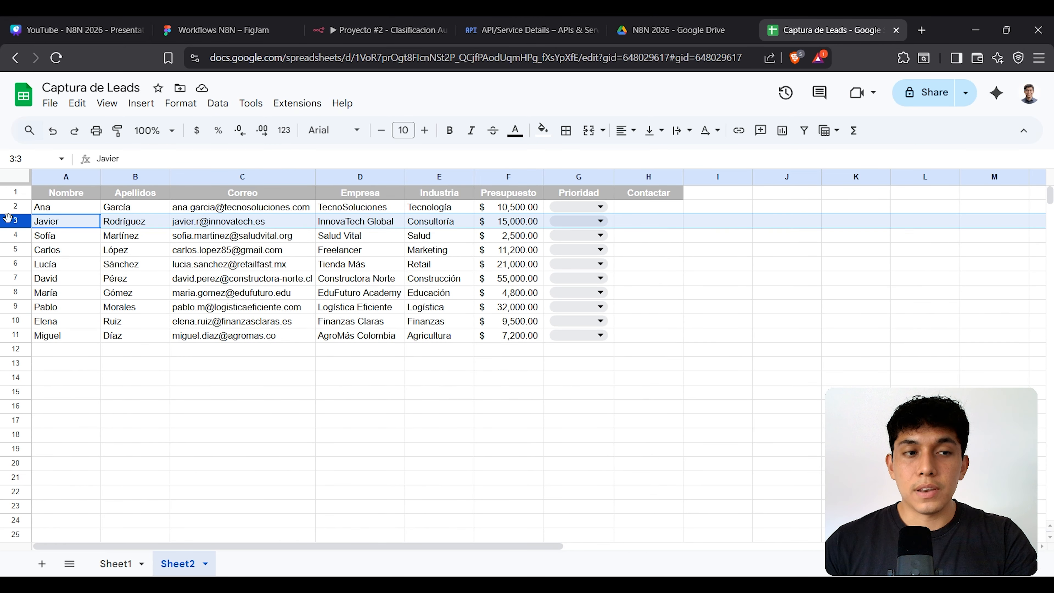
pyautogui.click(14, 236)
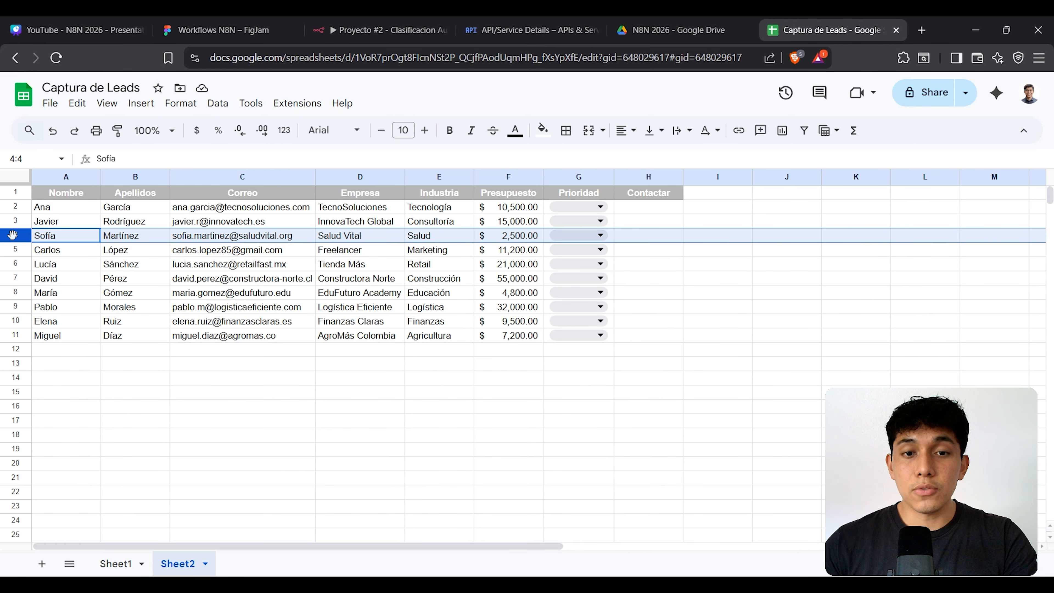
pyautogui.click(15, 250)
pyautogui.moveTo(61, 212); pyautogui.dragTo(664, 338)
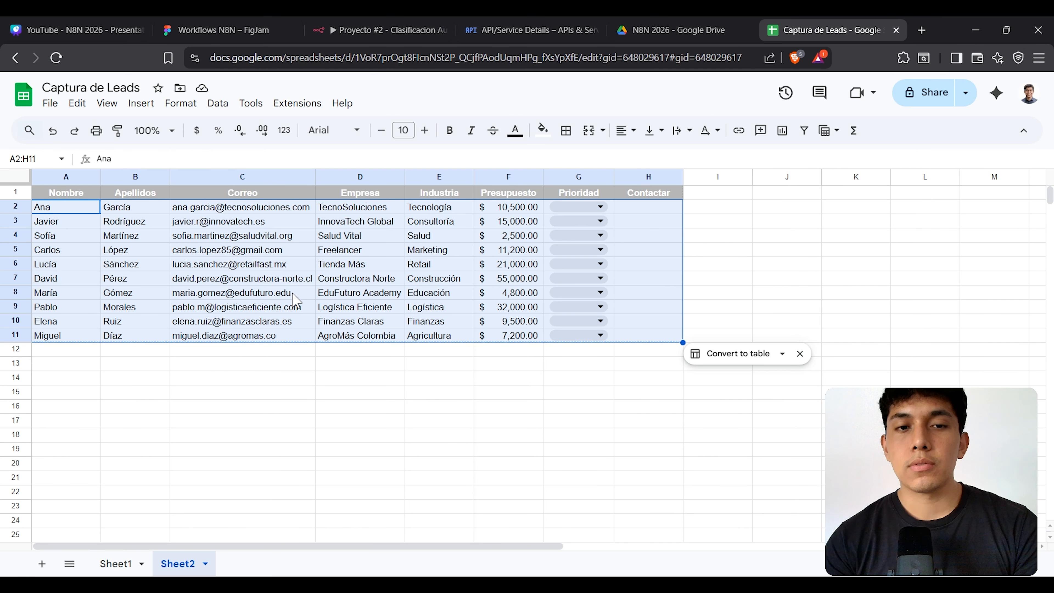
# Step: Highlight the Empresa, Presupuesto and Contactar columns and the Presupuesto and Industria headers
pyautogui.click(374, 249)
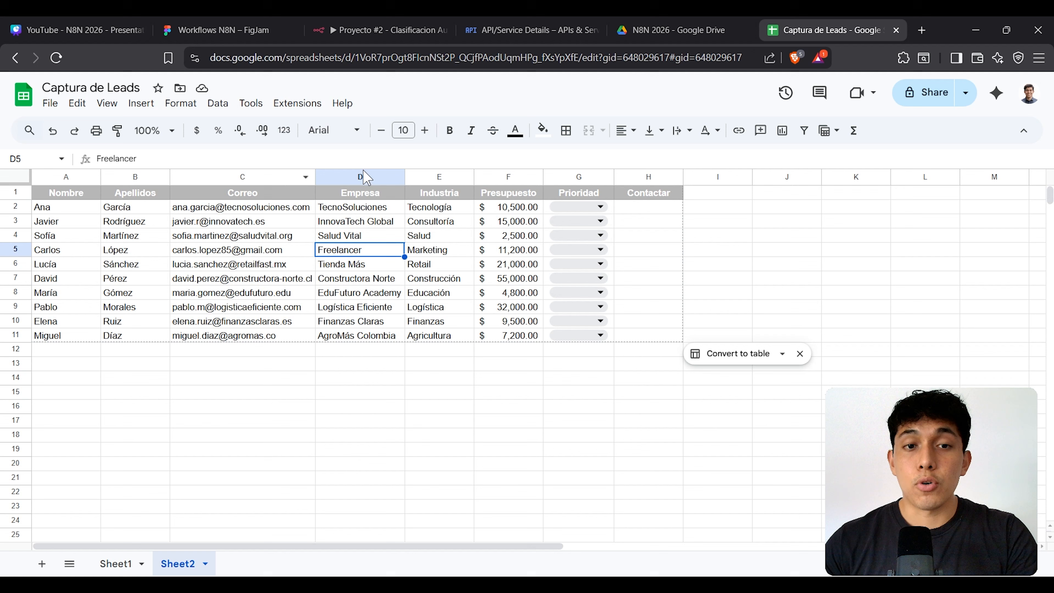
pyautogui.click(363, 172)
pyautogui.click(501, 177)
pyautogui.click(644, 177)
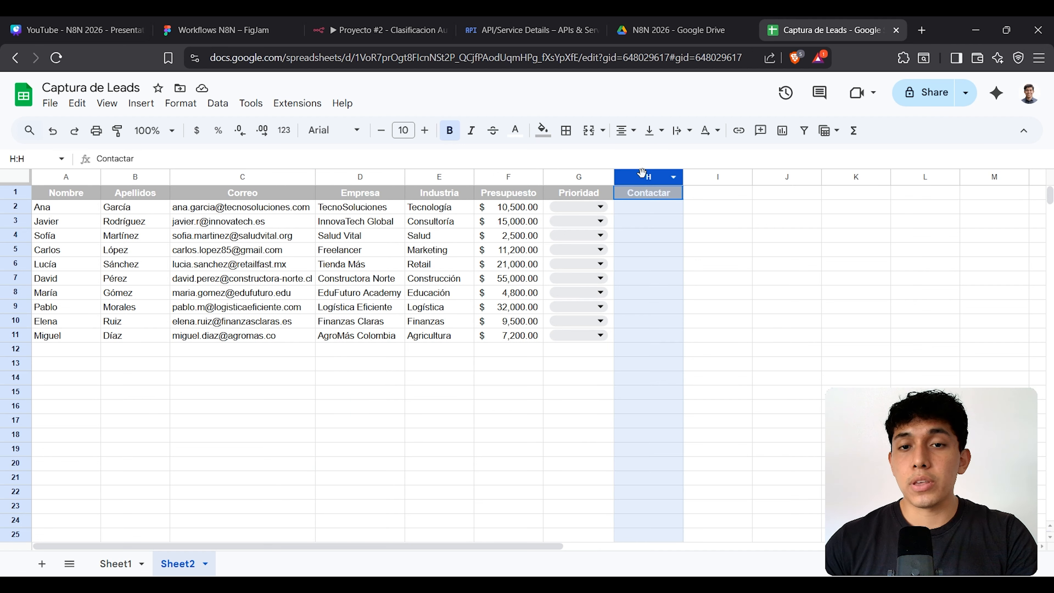
pyautogui.click(514, 193)
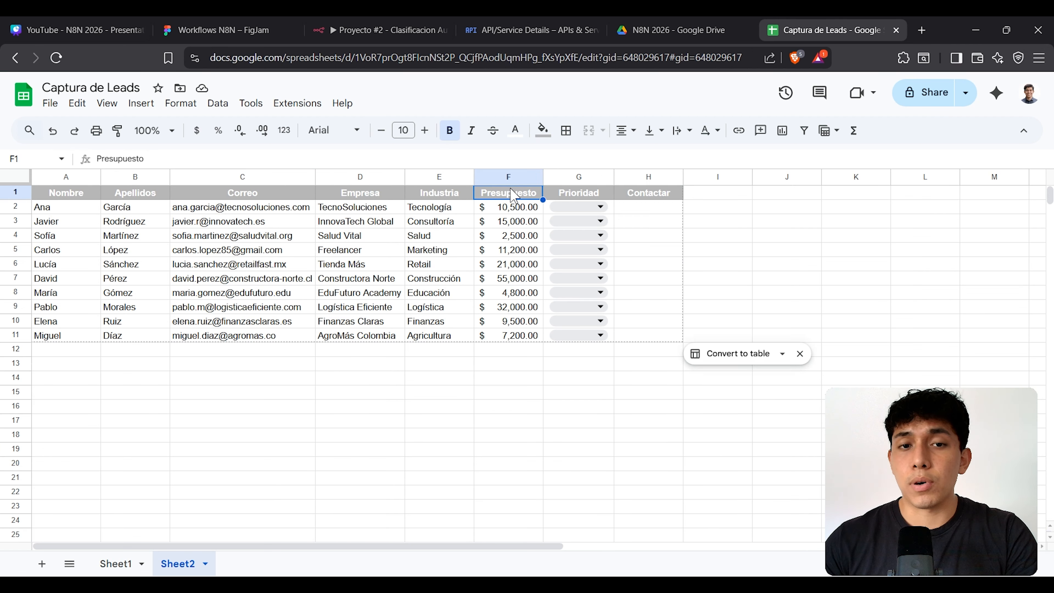
pyautogui.click(442, 196)
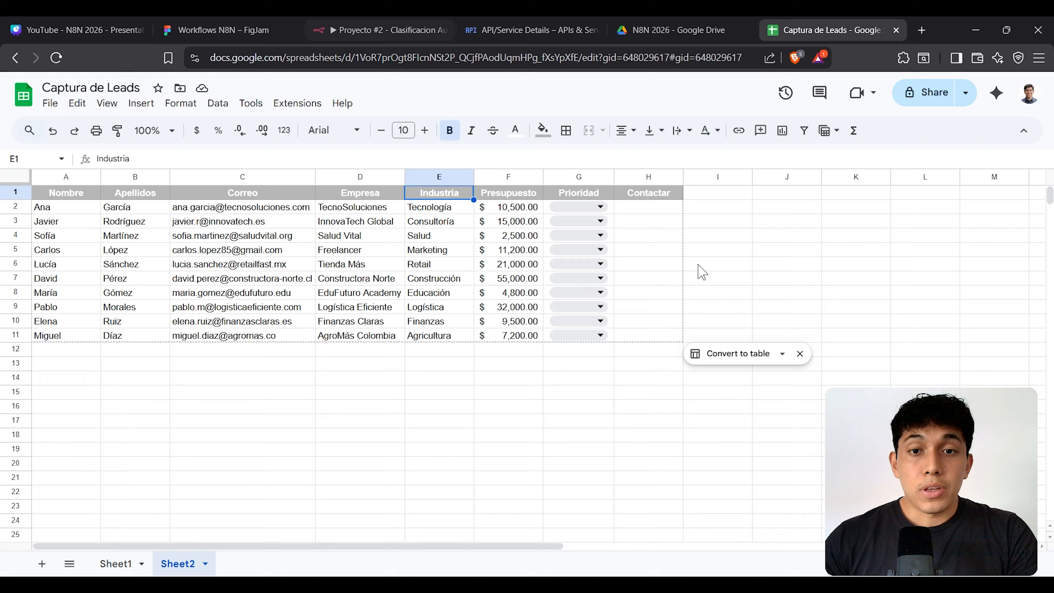
# Step: Reselect the lead rows A2:H11, then return to the empty n8n workflow
pyautogui.click(386, 37)
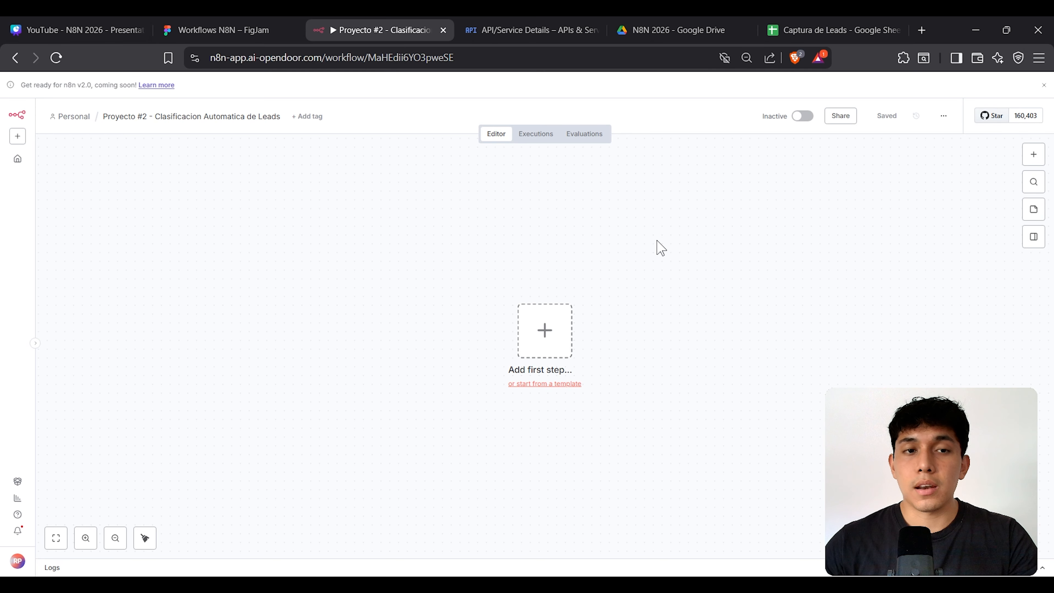
pyautogui.click(836, 26)
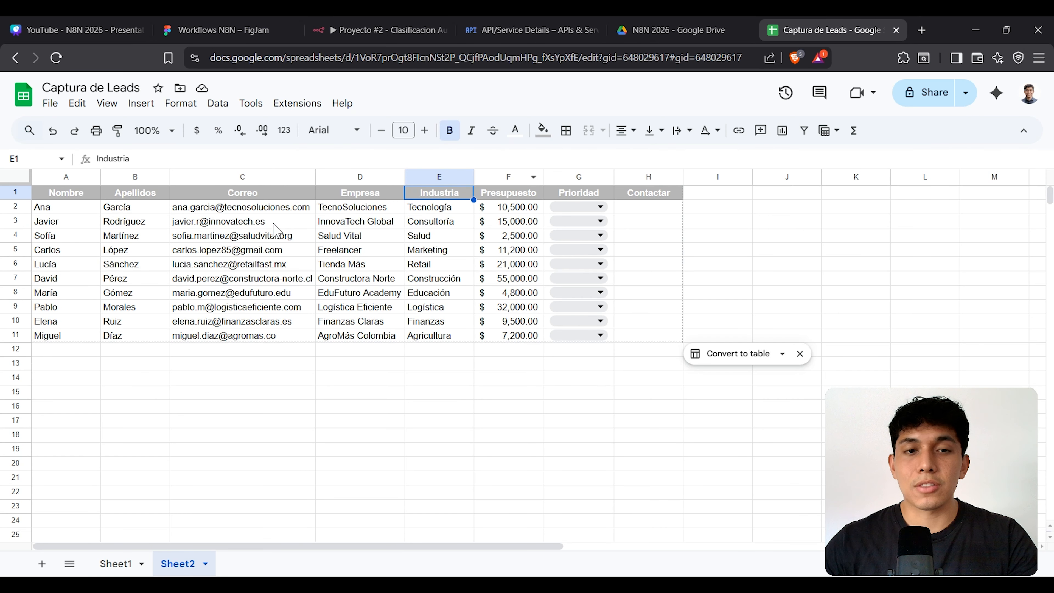
pyautogui.moveTo(76, 209); pyautogui.dragTo(636, 334)
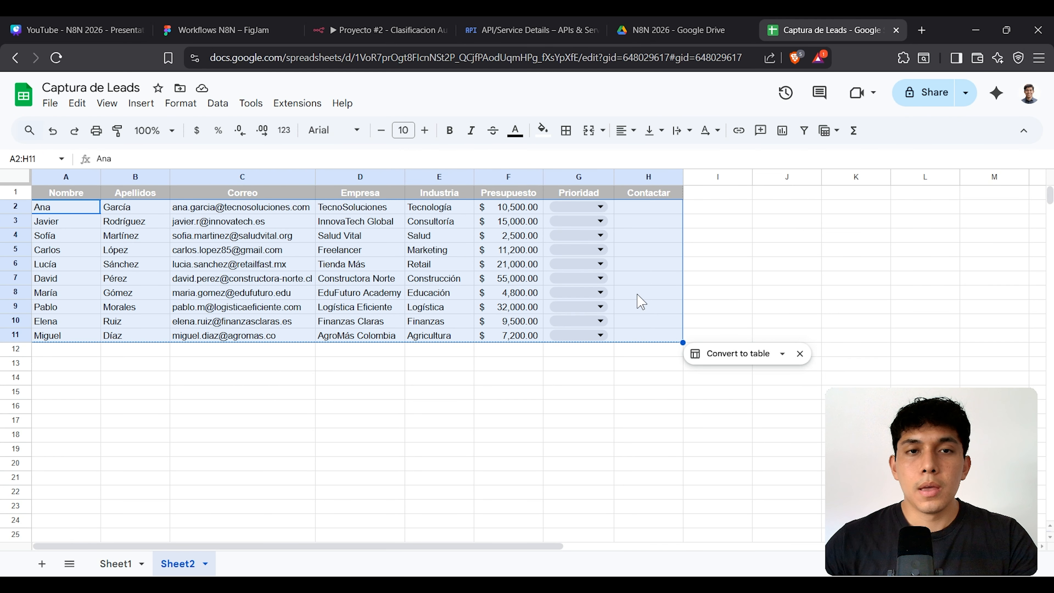
pyautogui.click(399, 25)
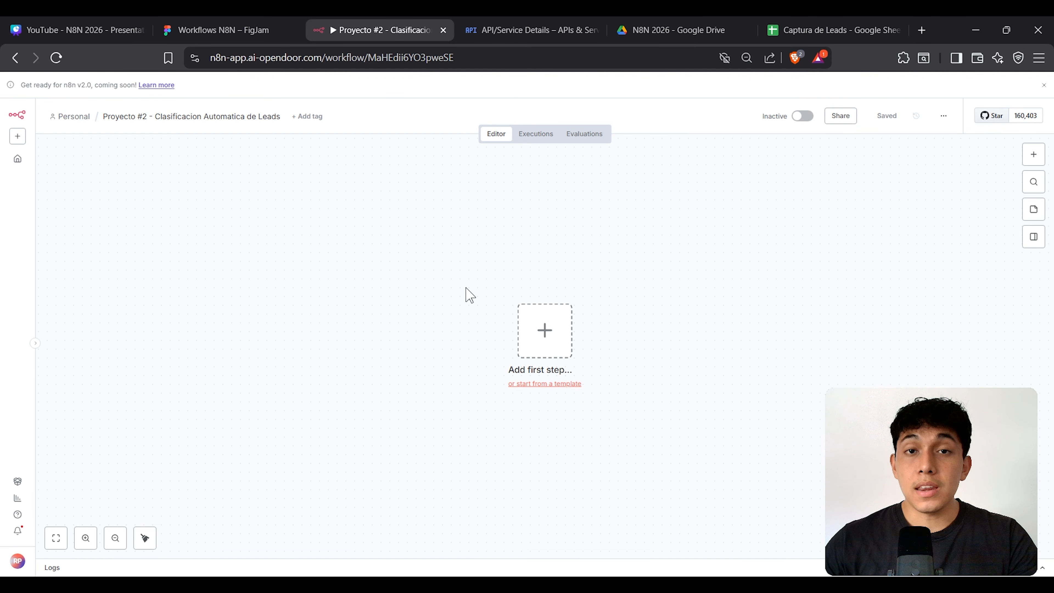
# Step: Add a 'Trigger manually' node and move it to the left side of the canvas
pyautogui.click(1028, 160)
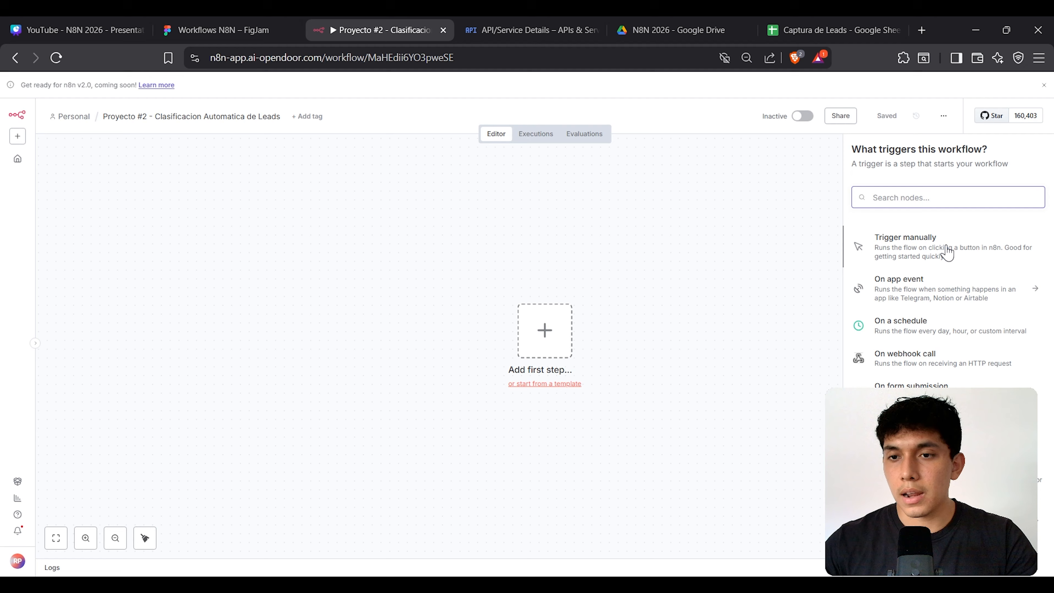
pyautogui.click(945, 246)
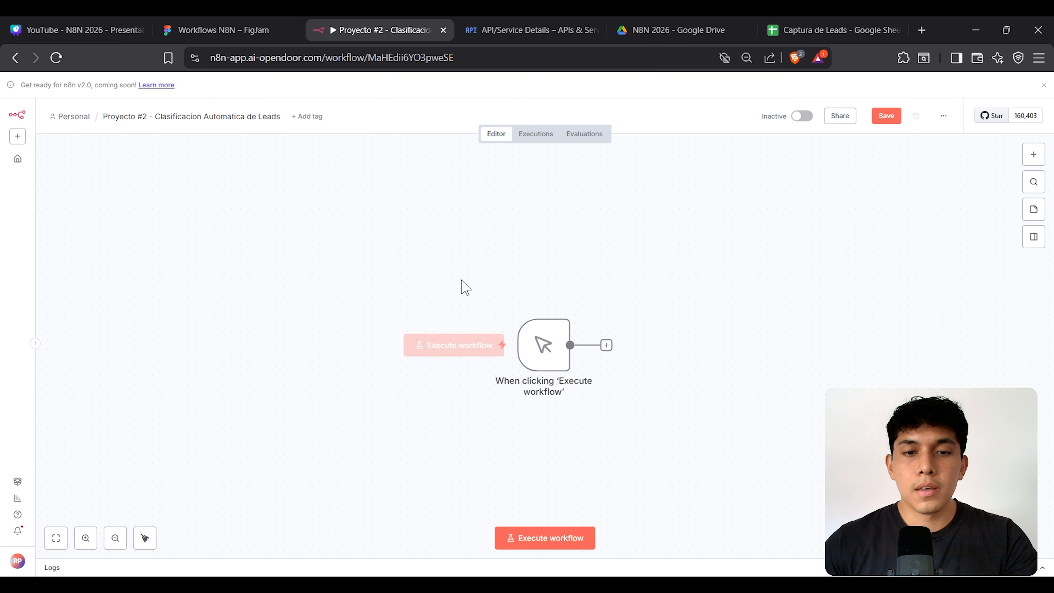
pyautogui.moveTo(433, 274); pyautogui.dragTo(682, 455)
pyautogui.moveTo(539, 346); pyautogui.dragTo(245, 346)
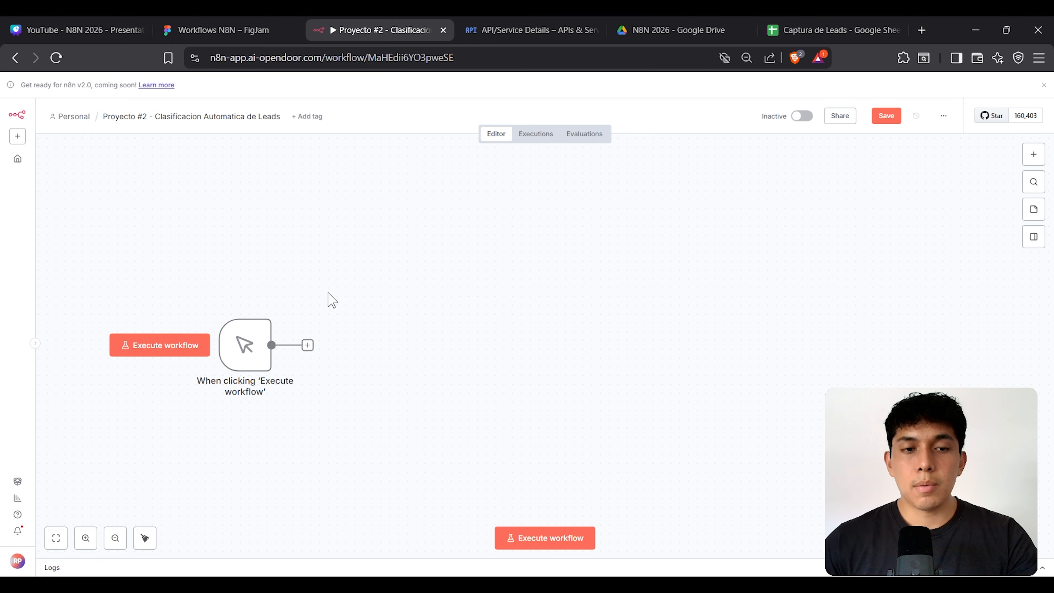
# Step: Open the node list after the manual trigger, checking the lead table A1:H11 meanwhile
pyautogui.moveTo(172, 263); pyautogui.dragTo(925, 440)
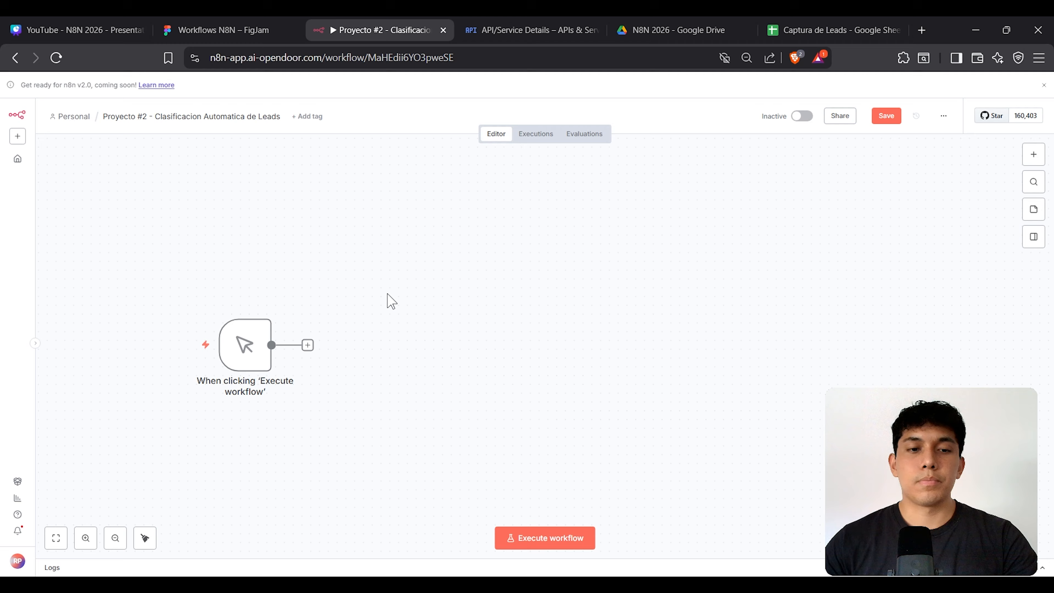
pyautogui.click(308, 346)
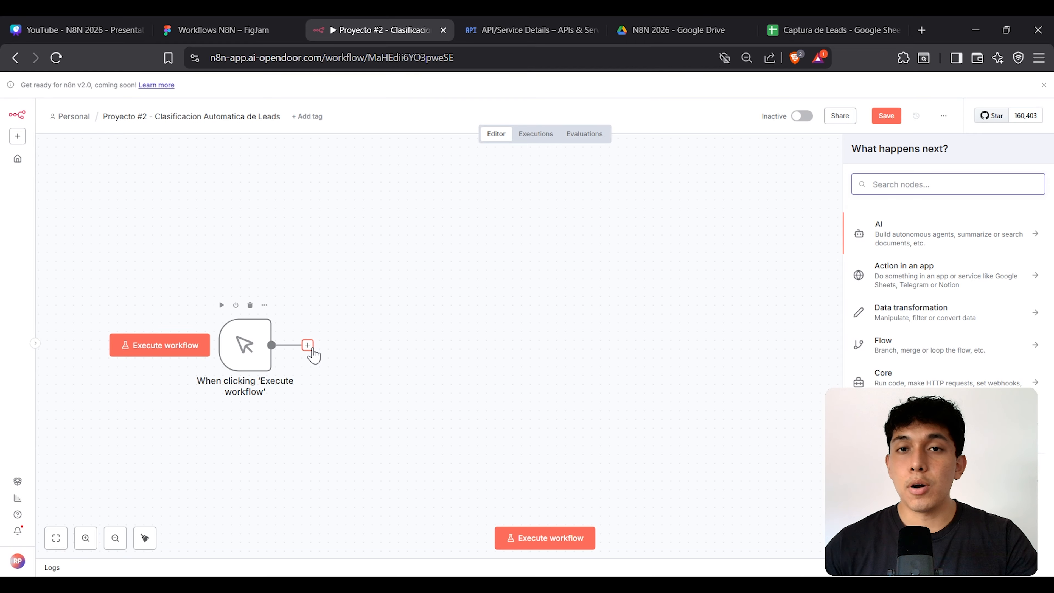
pyautogui.click(882, 26)
pyautogui.click(229, 266)
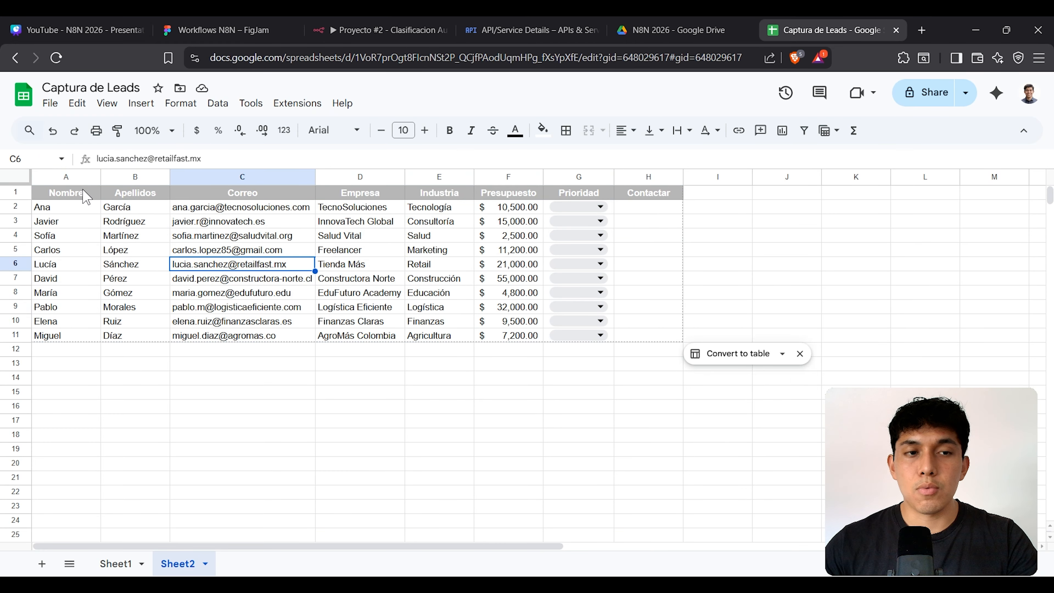
pyautogui.moveTo(85, 195); pyautogui.dragTo(674, 338)
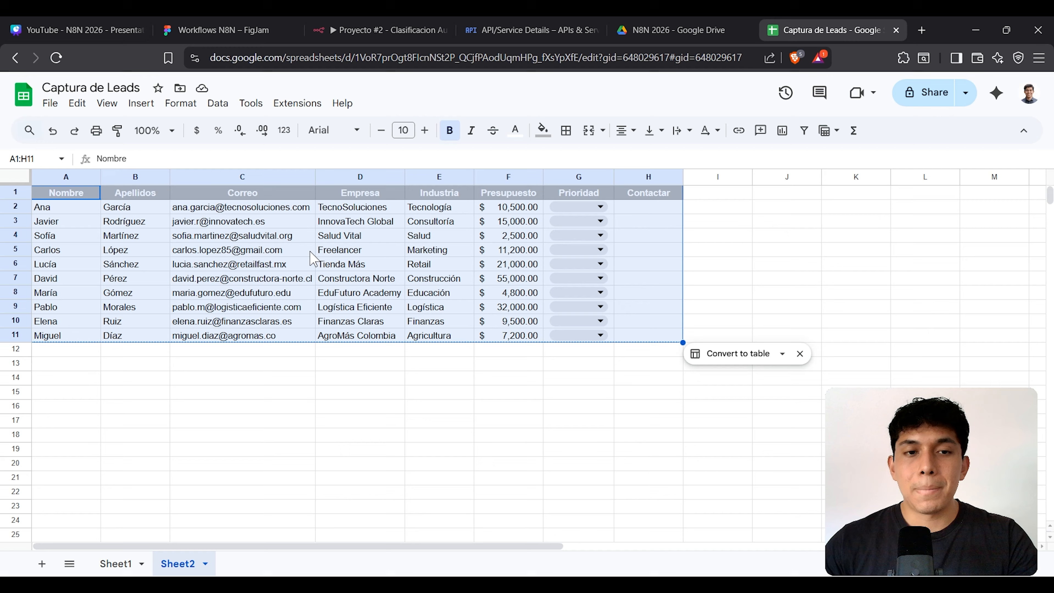
pyautogui.click(365, 24)
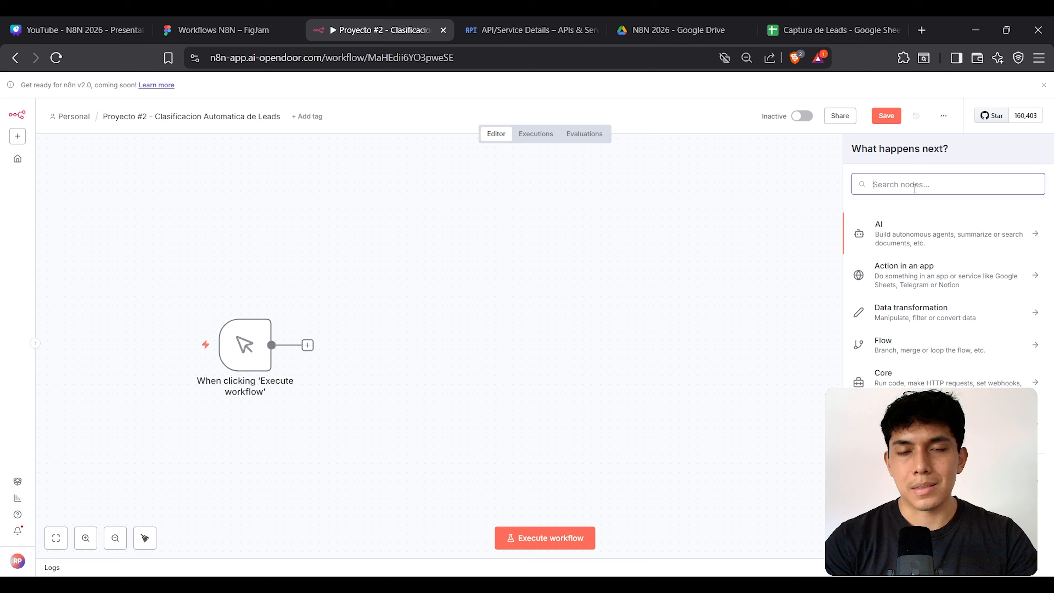
# Step: Search 'shee' and add a Google Sheets 'Get row(s) in sheet' step after the trigger
pyautogui.write('shee')
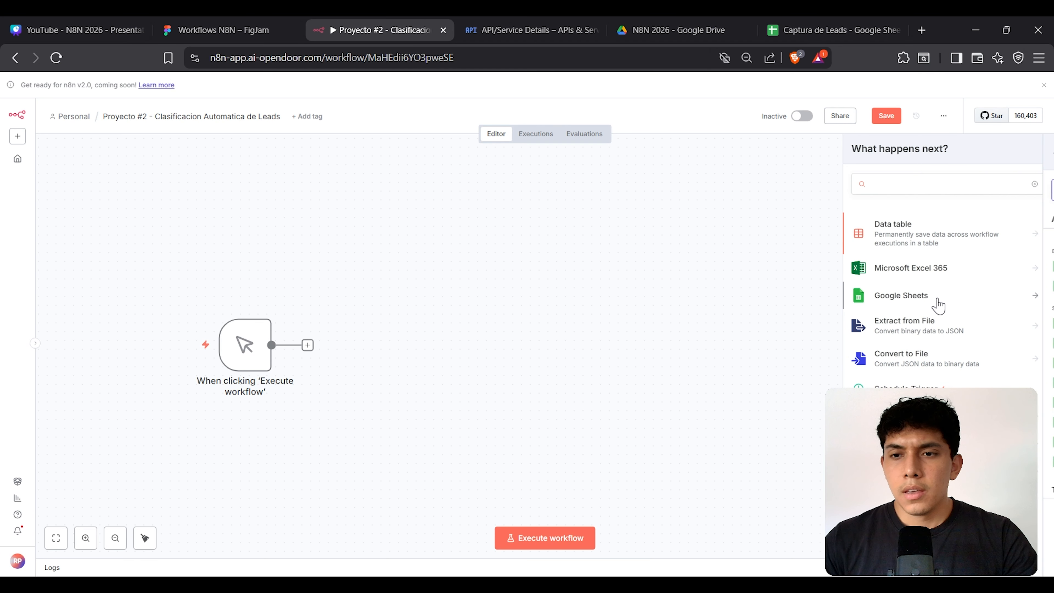
pyautogui.click(939, 302)
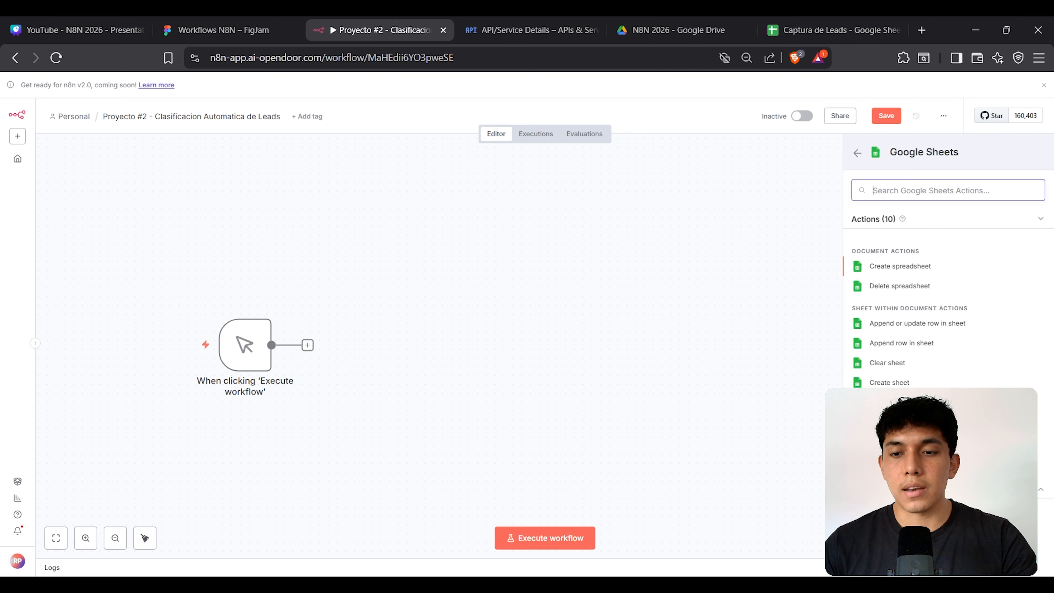
pyautogui.click(901, 442)
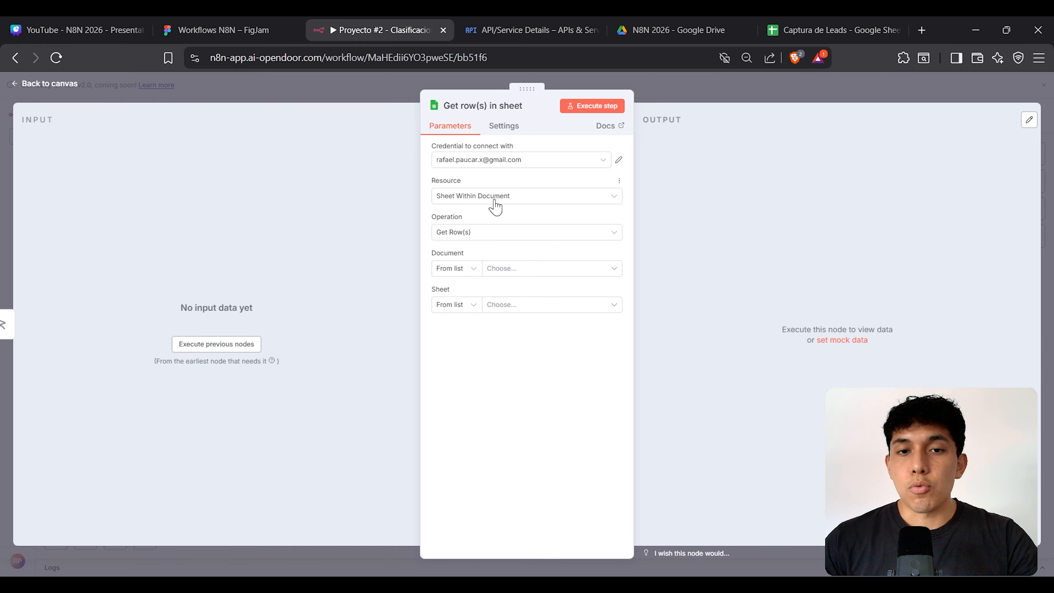
# Step: Keep Get Row(s) as the Google Sheets operation after glancing at the lead spreadsheet
pyautogui.click(847, 30)
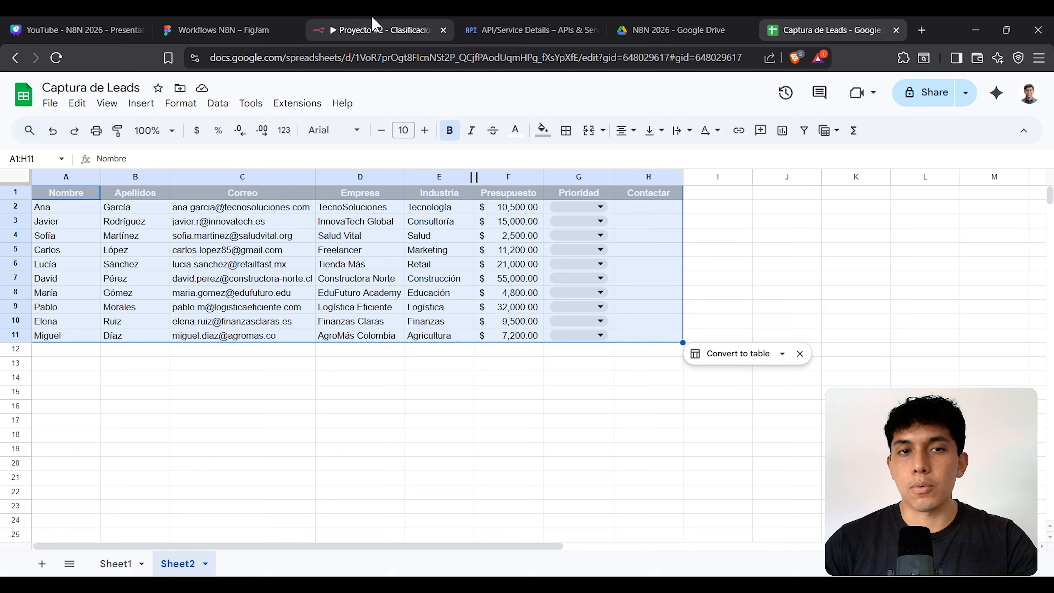
pyautogui.click(374, 29)
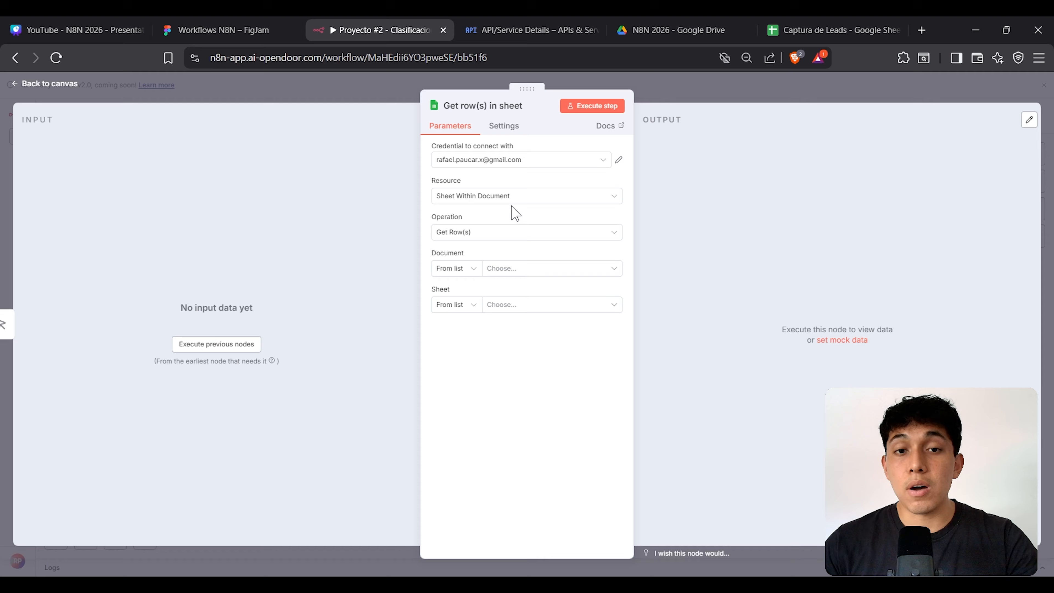
pyautogui.doubleClick(452, 217)
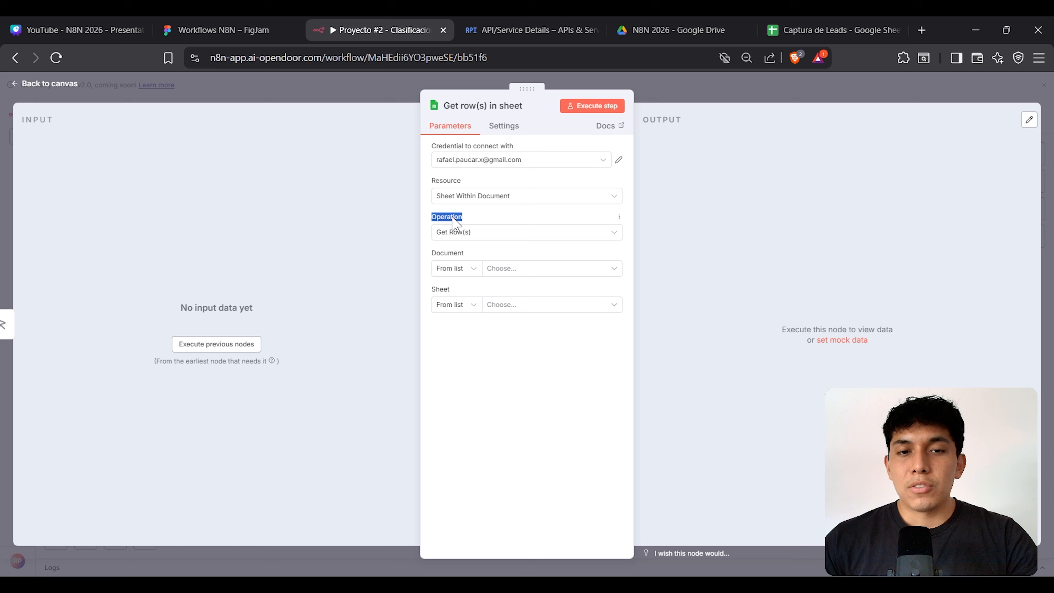
pyautogui.click(460, 238)
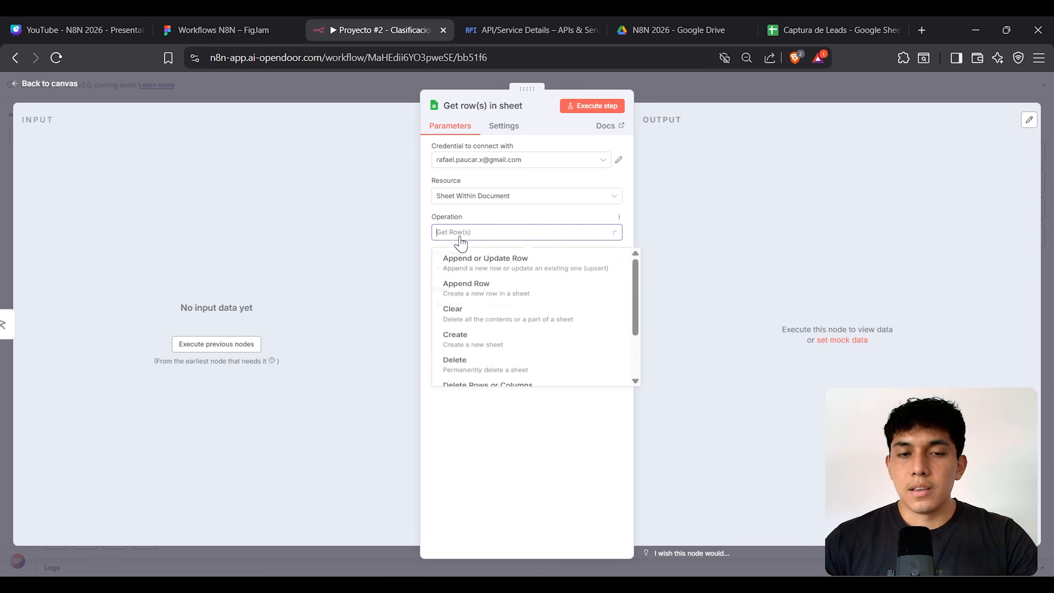
pyautogui.scroll(-1, 491, 343)
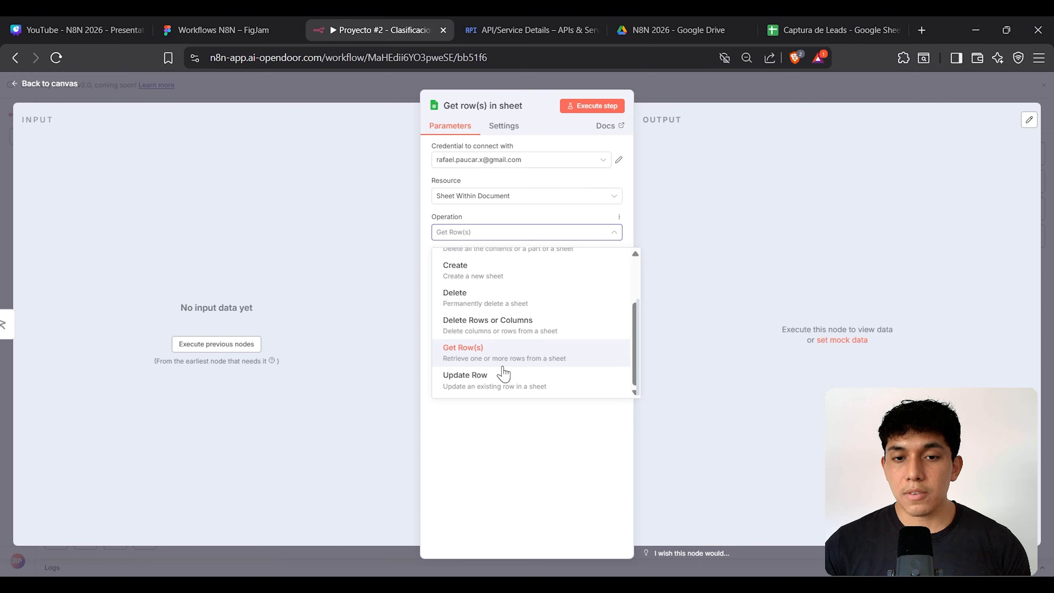
pyautogui.click(547, 368)
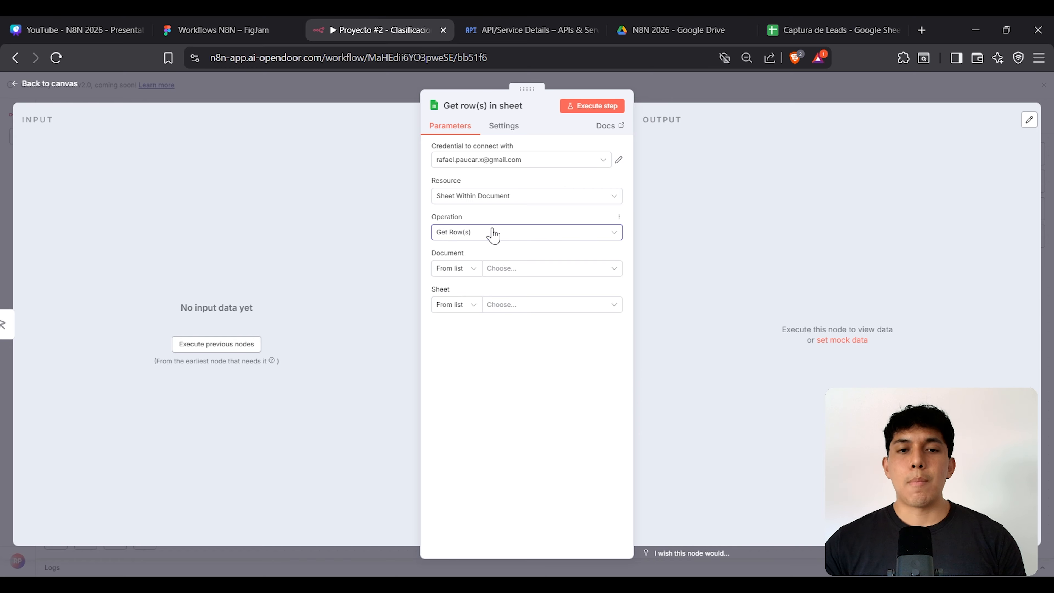
# Step: Choose document 'Captura de Leads' and sheet 'Sheet2' to read rows from
pyautogui.click(541, 270)
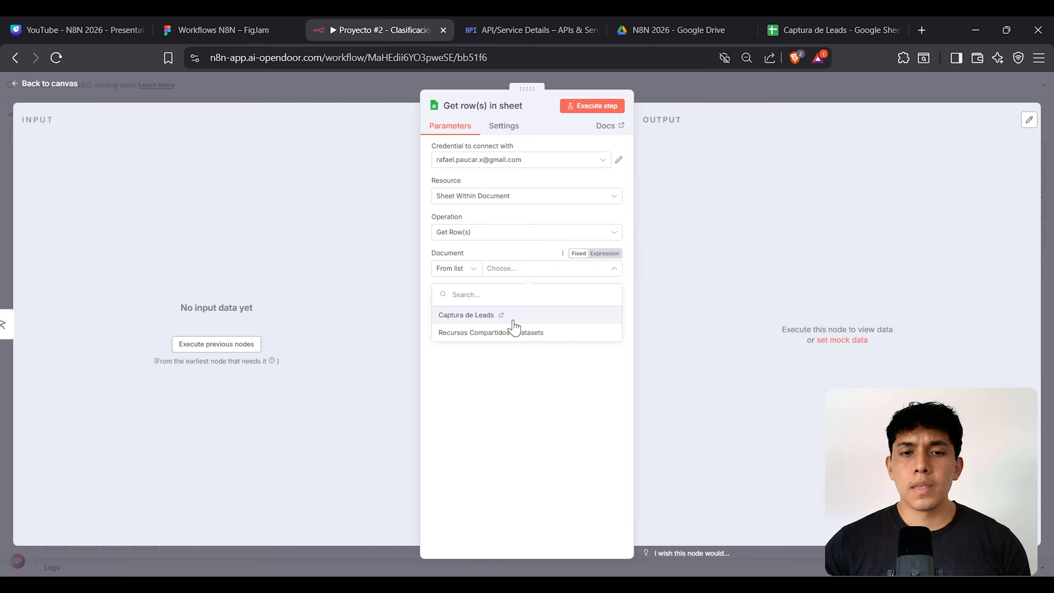
pyautogui.click(513, 320)
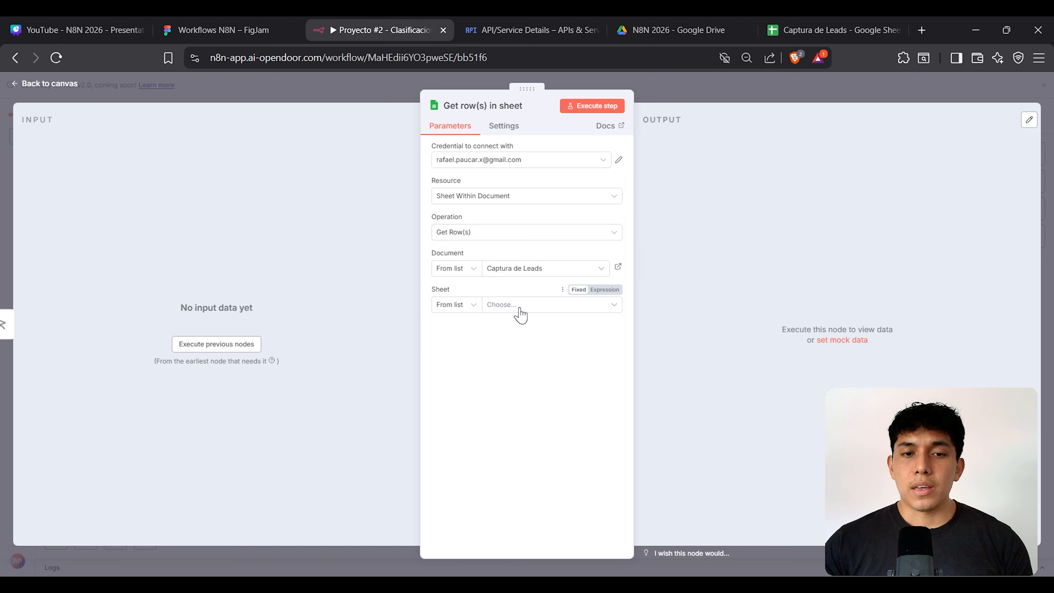
pyautogui.click(520, 309)
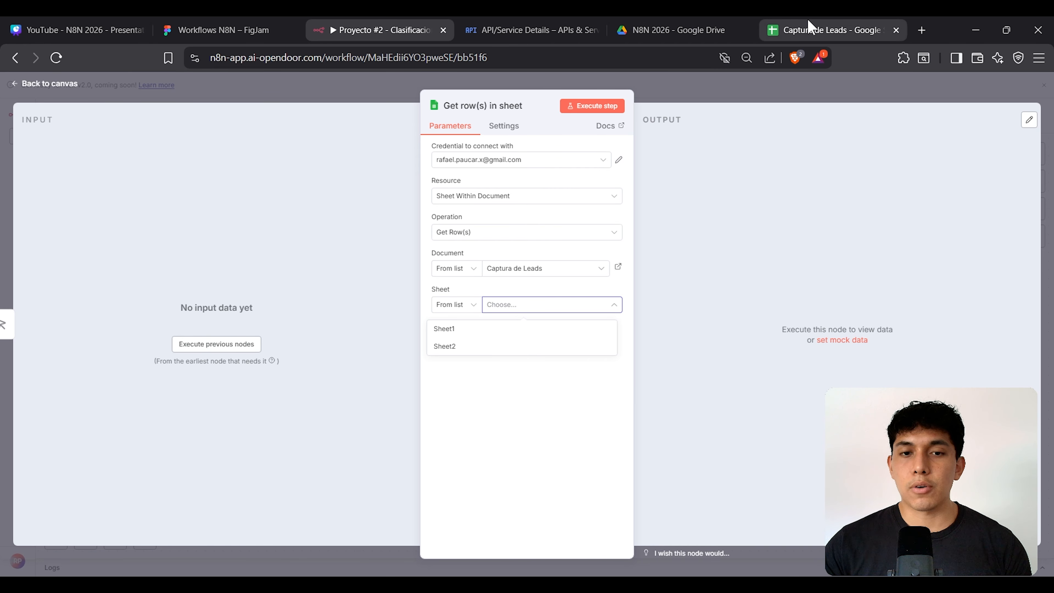
pyautogui.click(502, 350)
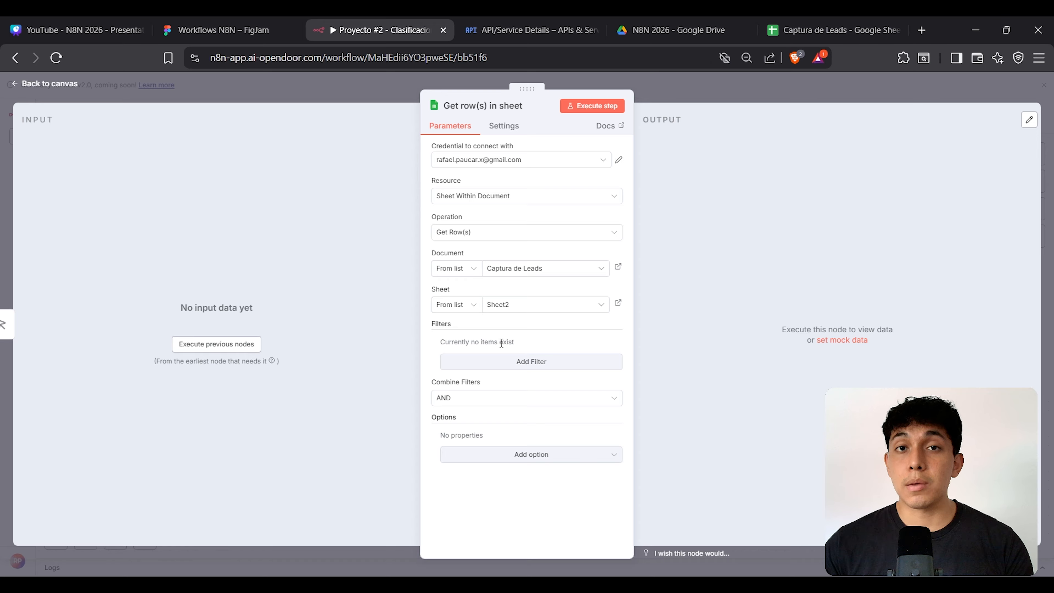
# Step: Review the lead table A1:H11 in the Captura de Leads spreadsheet
pyautogui.click(830, 30)
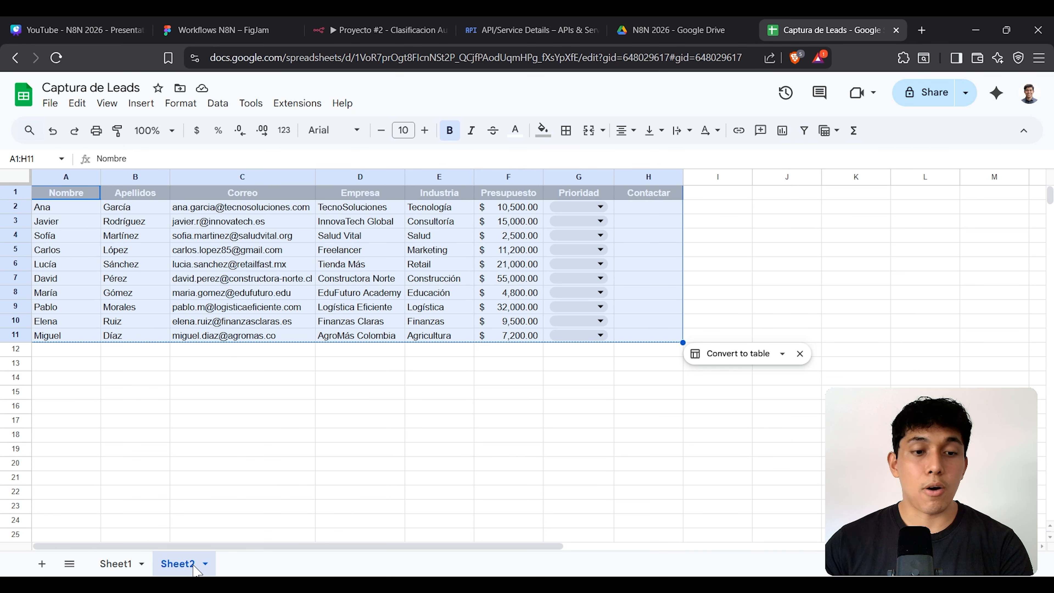
pyautogui.click(399, 30)
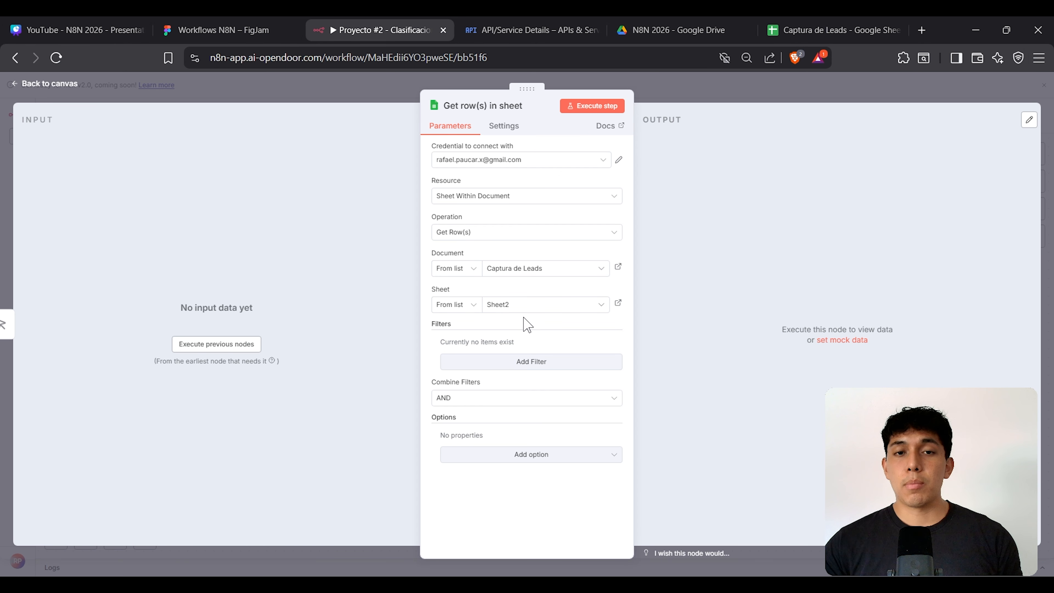
pyautogui.click(794, 26)
pyautogui.click(280, 210)
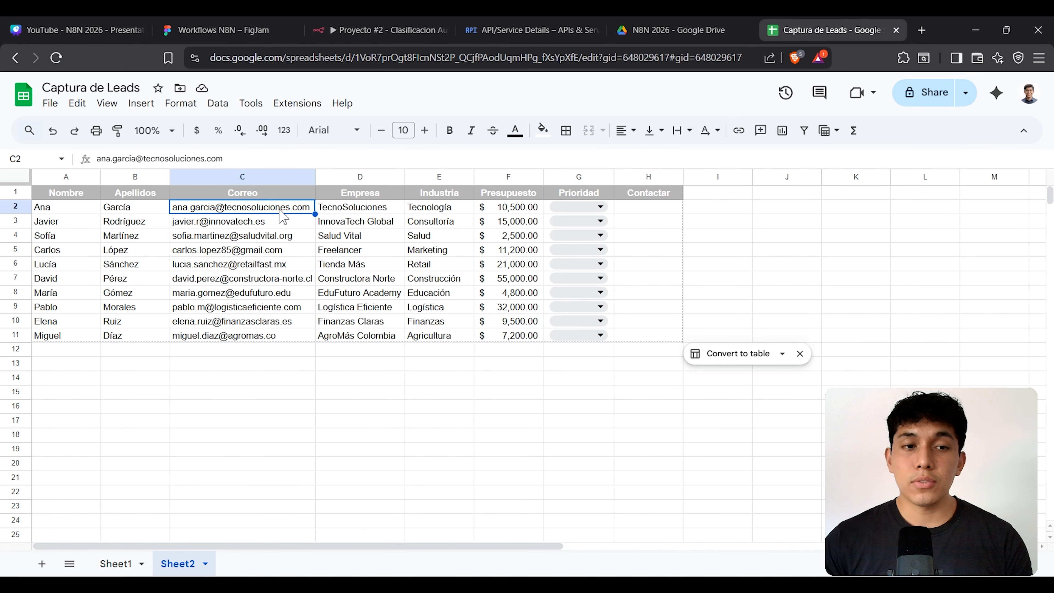
pyautogui.moveTo(85, 196); pyautogui.dragTo(655, 340)
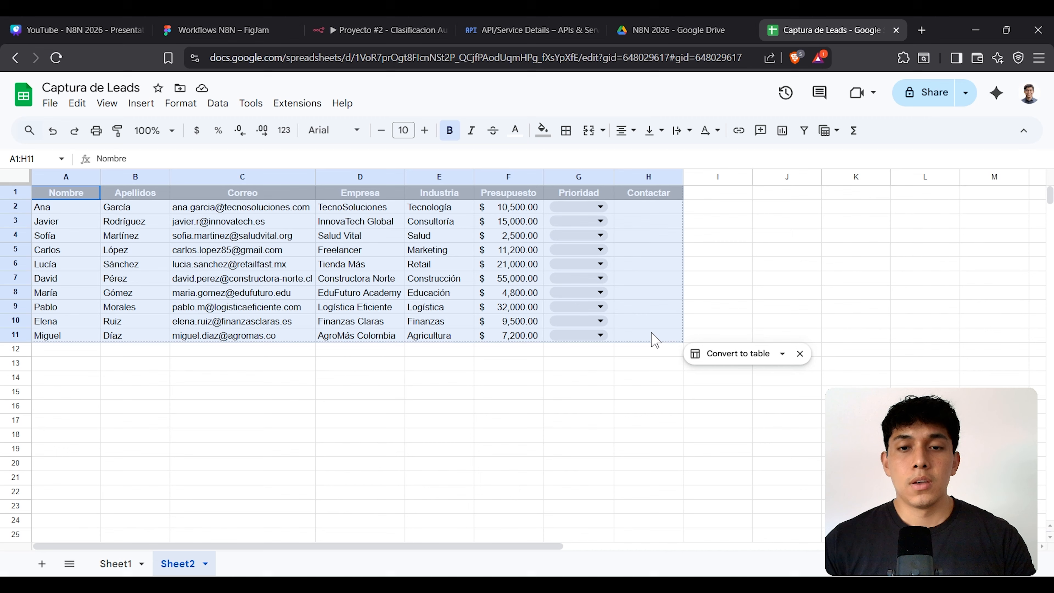
pyautogui.click(380, 30)
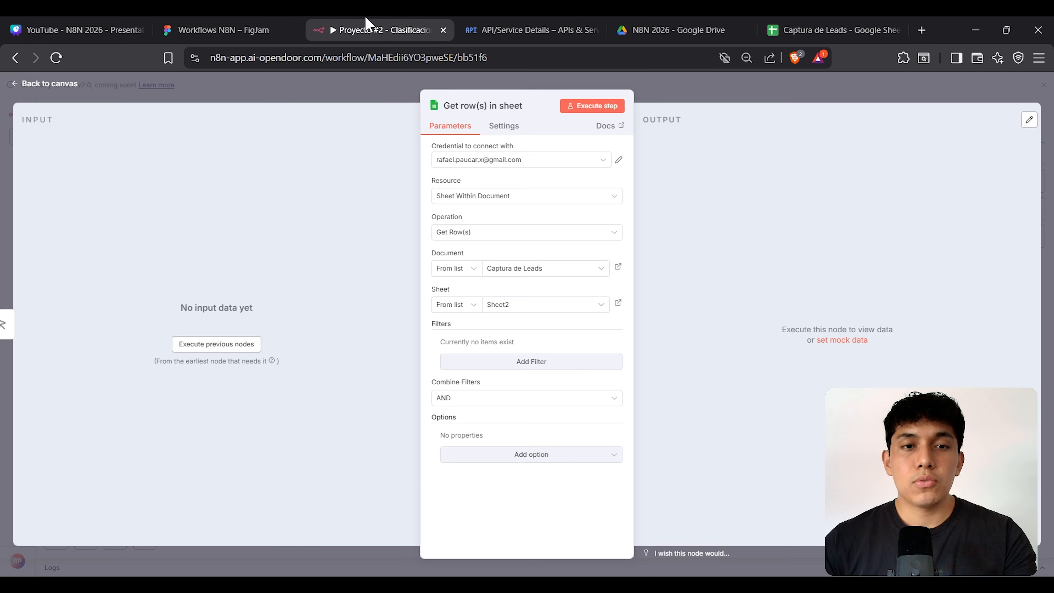
# Step: Try an Industria row filter, checking the sample value 'Salud' in the spreadsheet
pyautogui.click(528, 362)
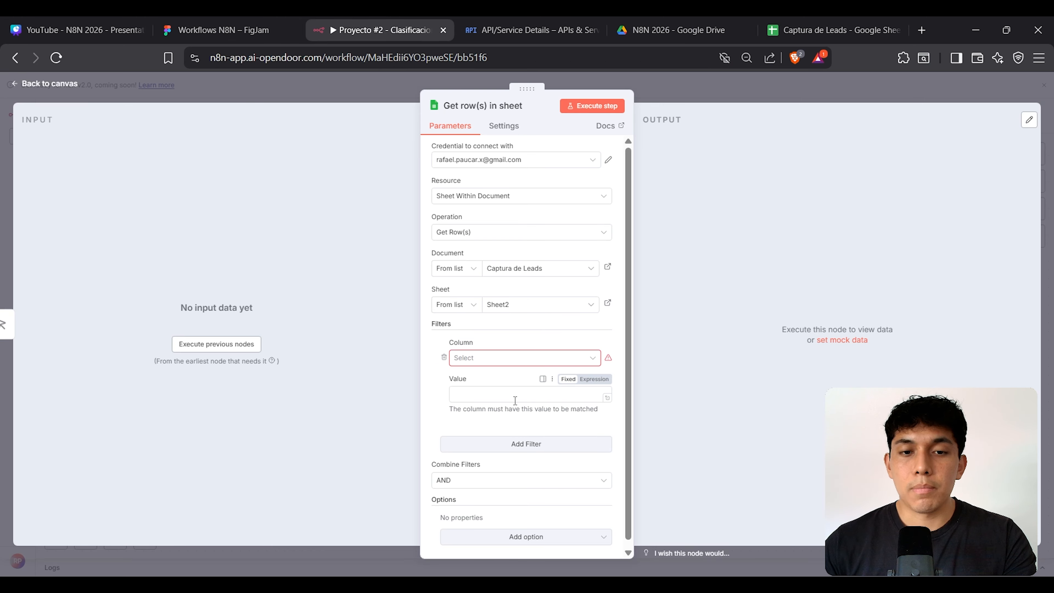
pyautogui.click(537, 364)
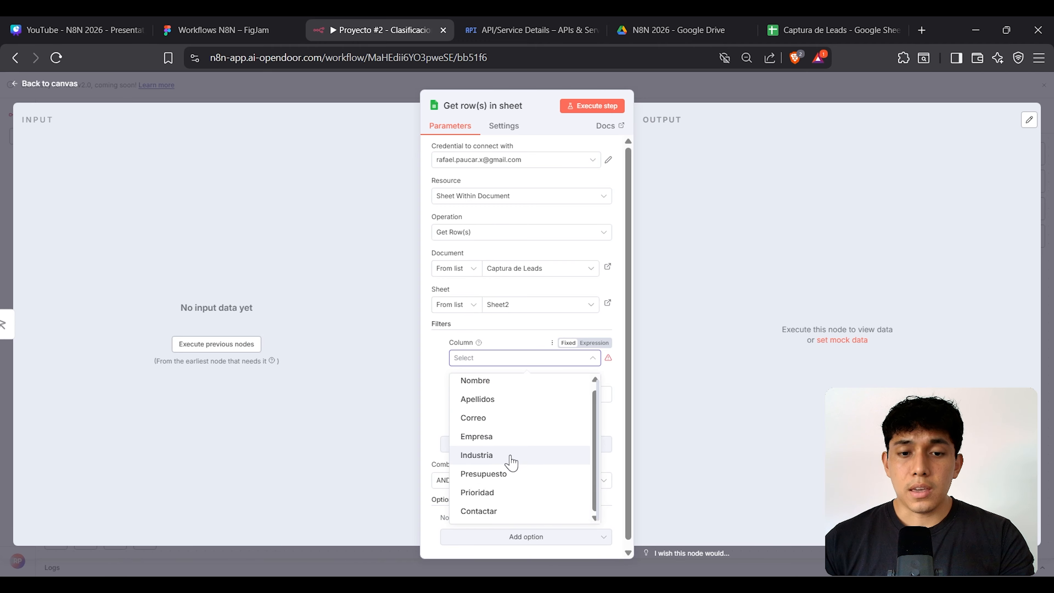
pyautogui.click(512, 461)
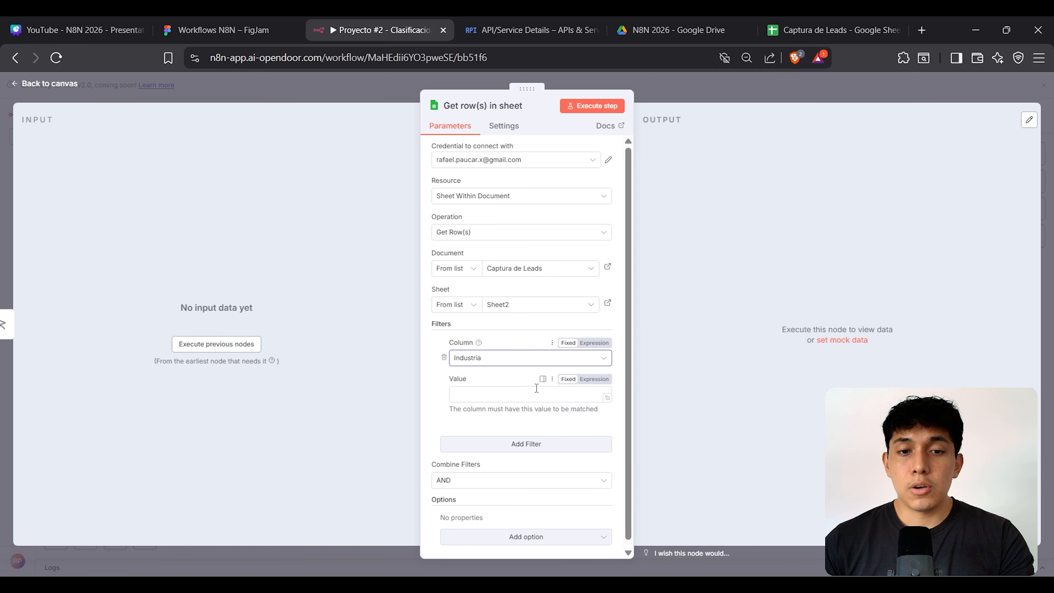
pyautogui.click(522, 393)
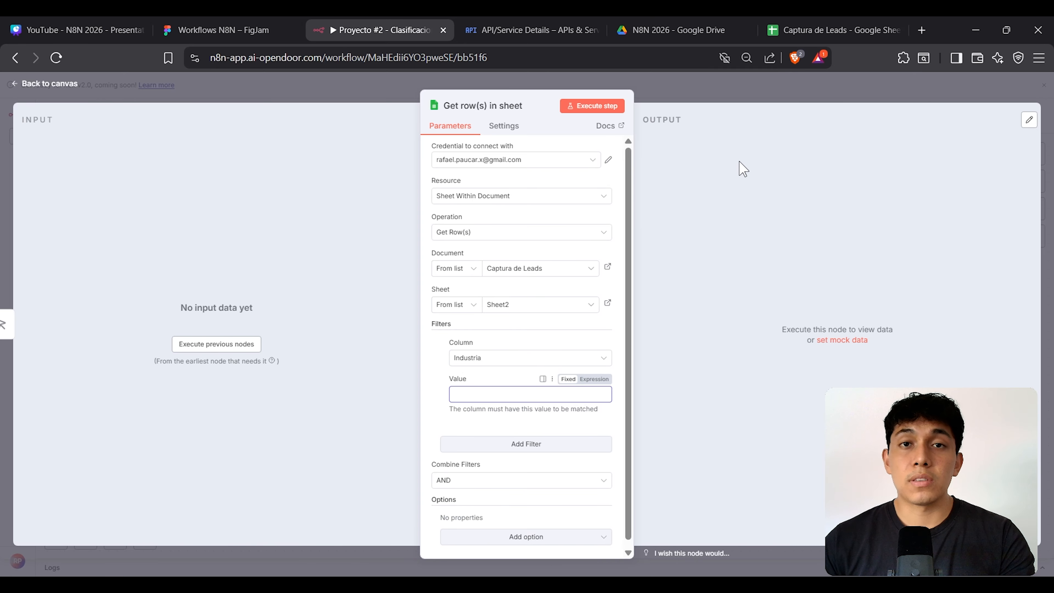
pyautogui.click(818, 29)
pyautogui.click(348, 239)
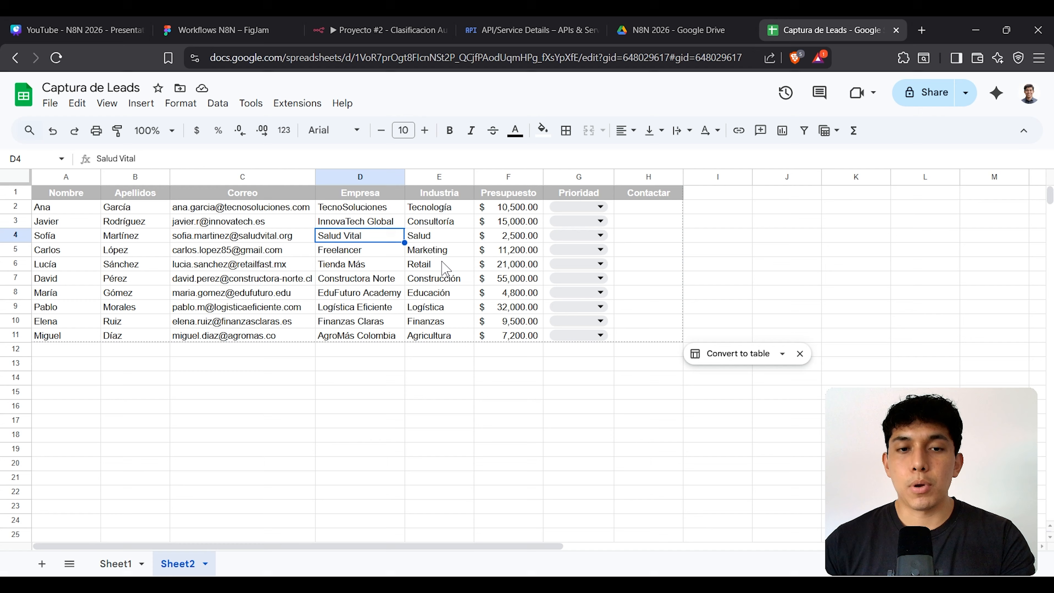
pyautogui.click(445, 235)
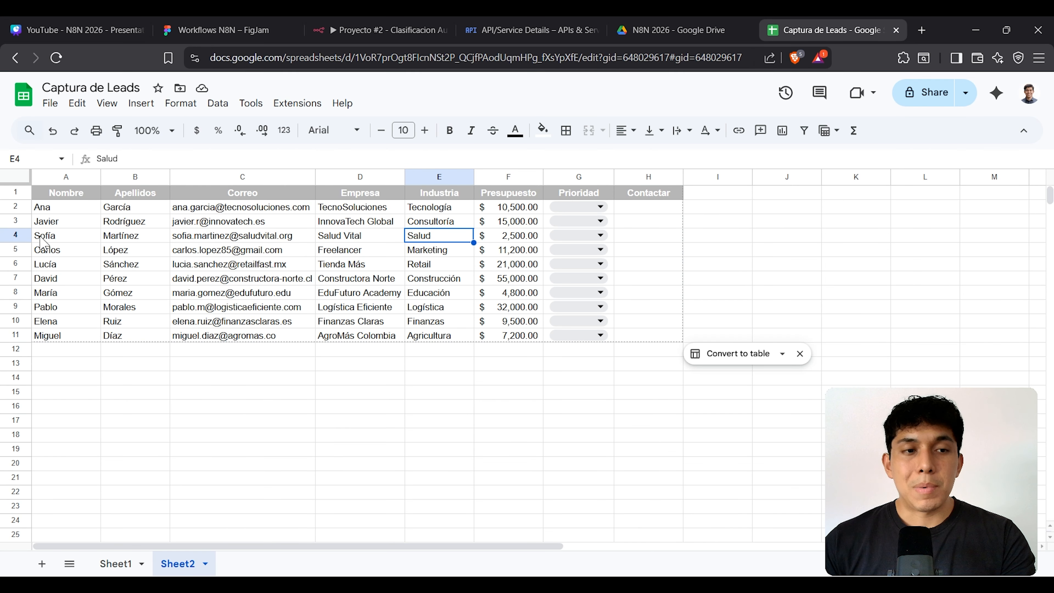
pyautogui.click(22, 235)
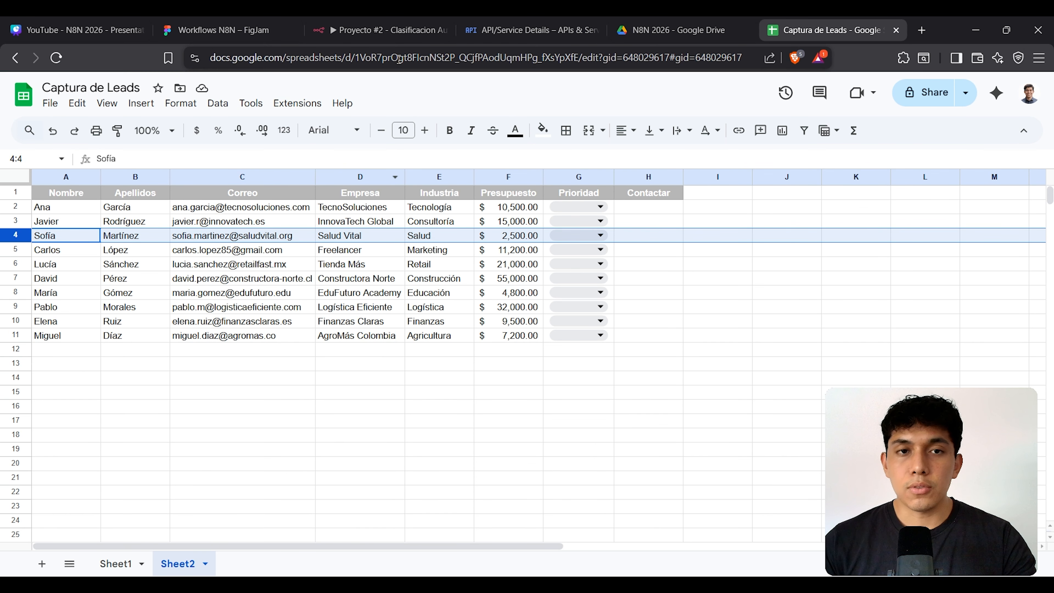
pyautogui.click(394, 30)
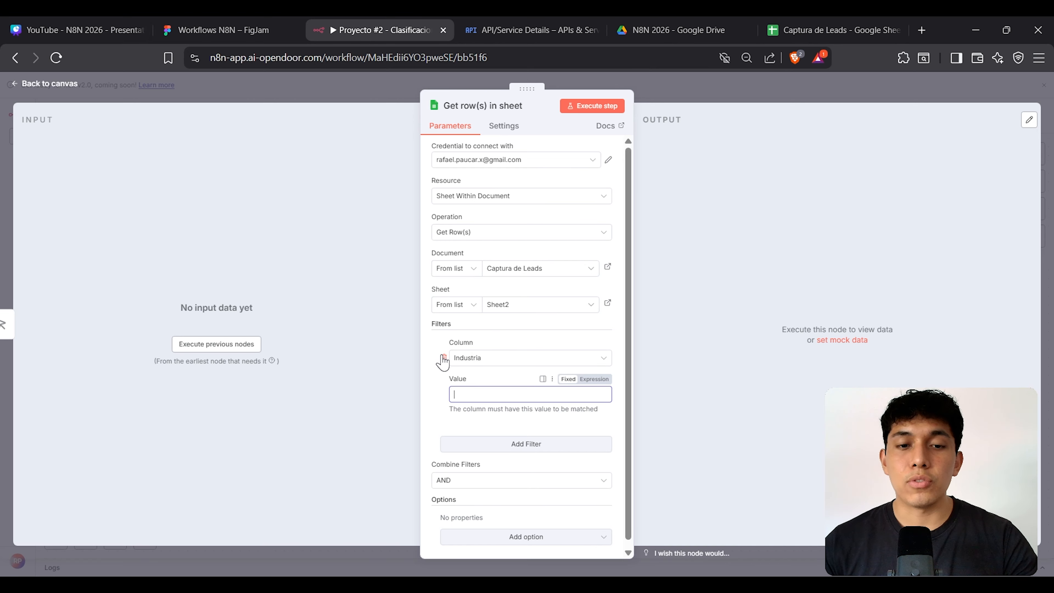
# Step: Remove the Industria filter, keep AND for combining filters, and list extra options
pyautogui.click(443, 357)
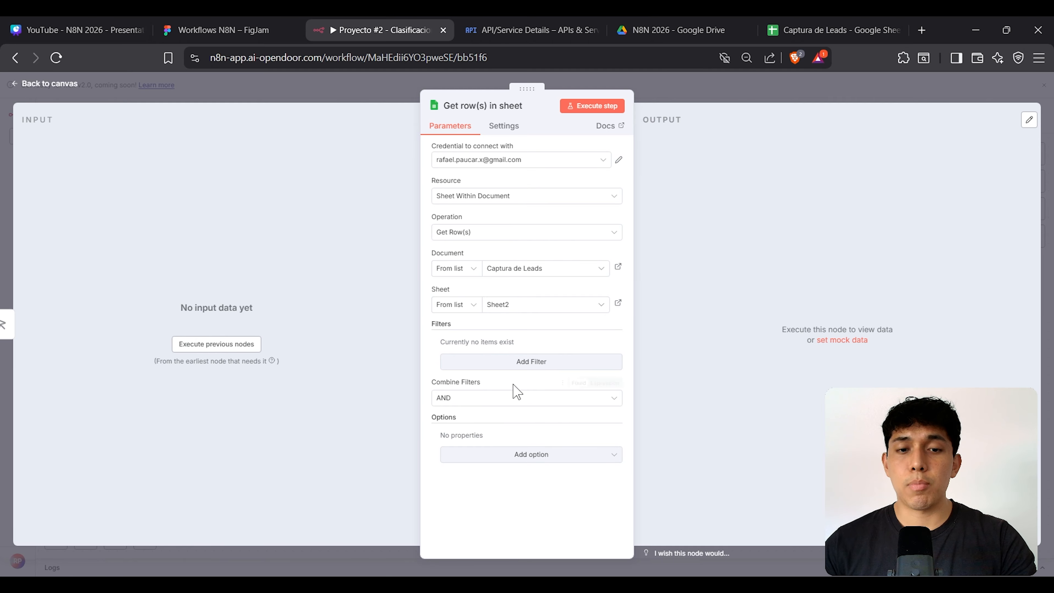
pyautogui.click(488, 408)
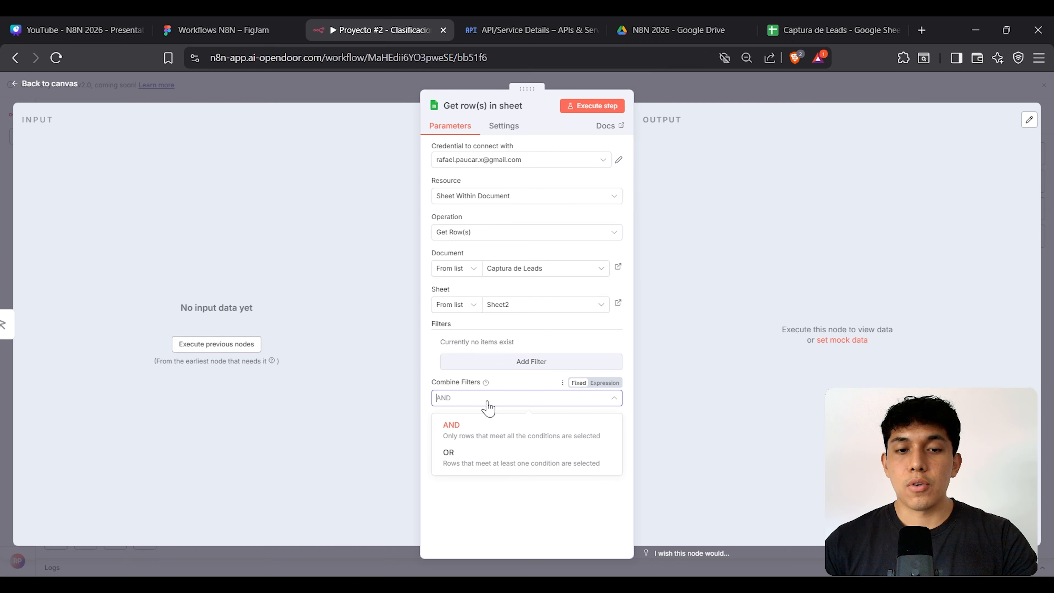
pyautogui.click(471, 431)
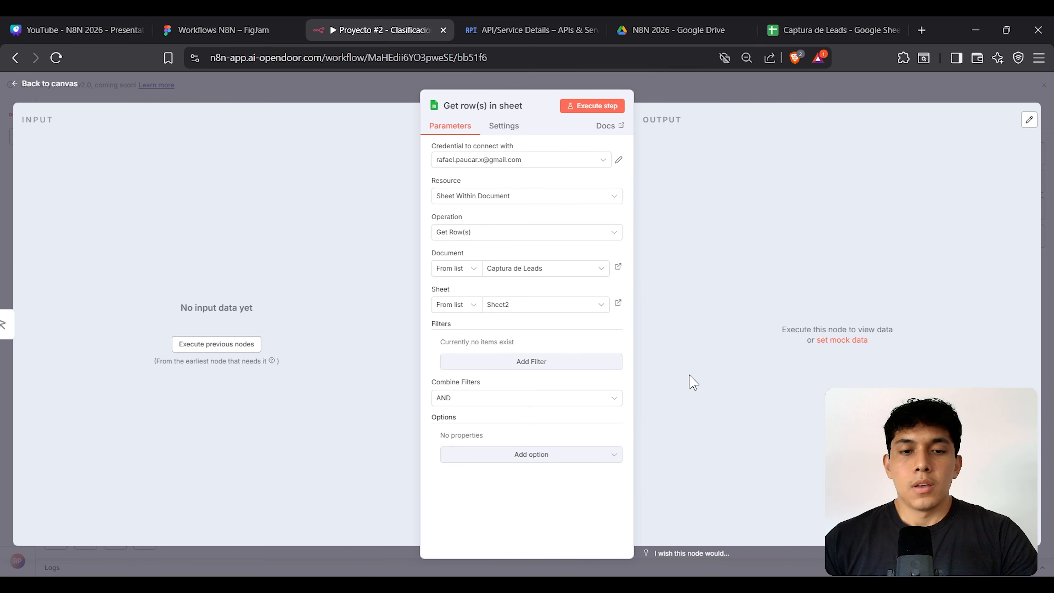
pyautogui.click(499, 461)
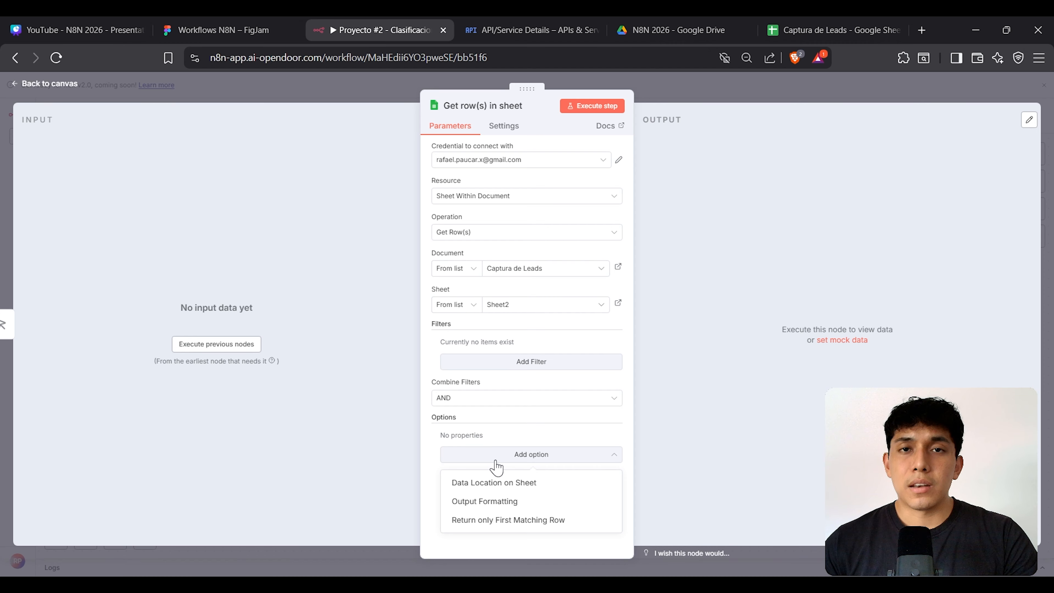
# Step: Run the Get row(s) step and compare against the sheet's data rows 2–11
pyautogui.click(664, 227)
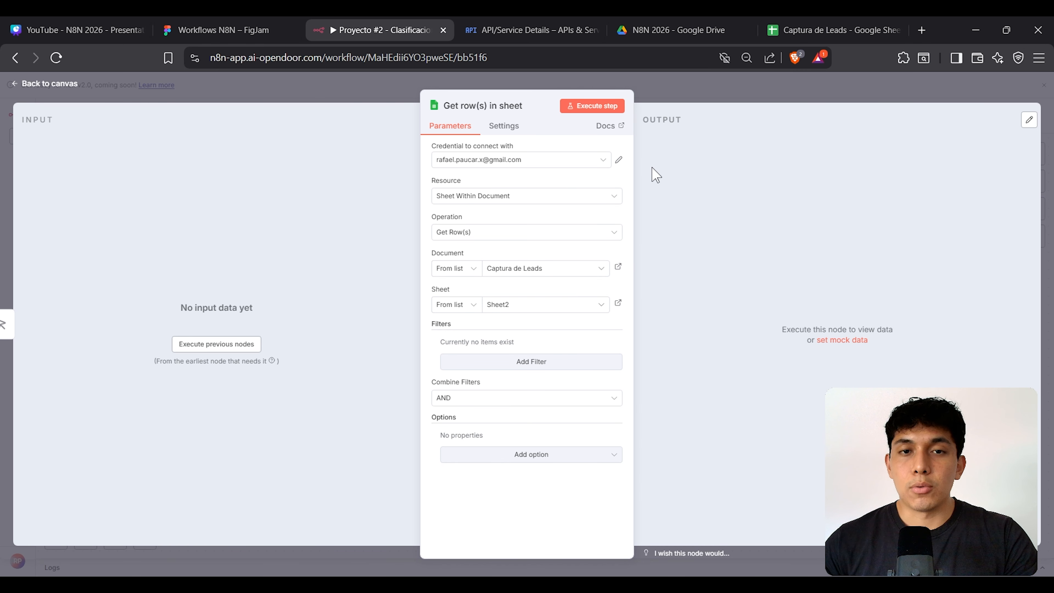
pyautogui.click(587, 111)
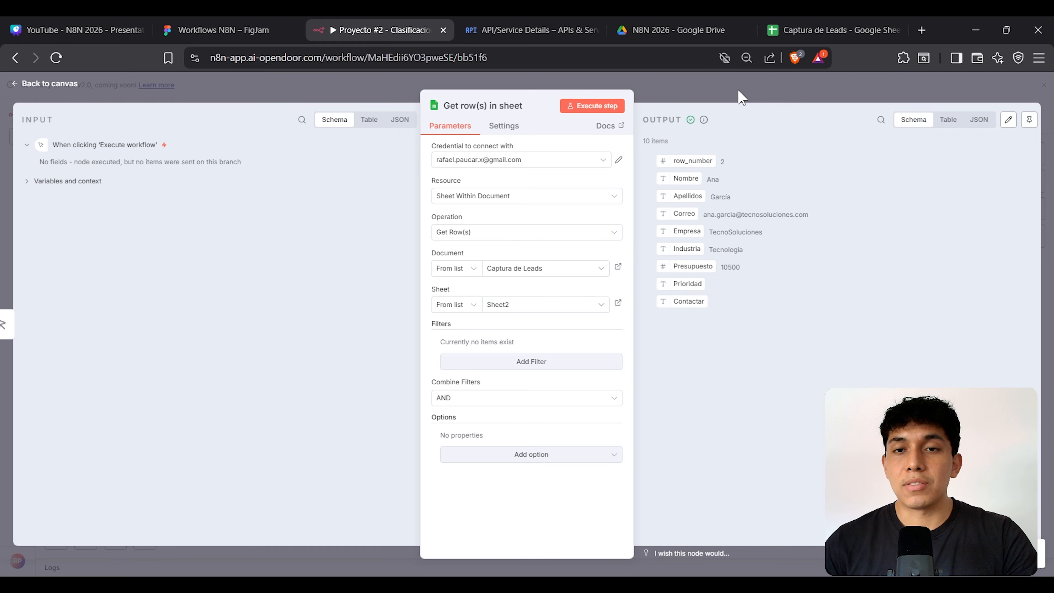
pyautogui.click(763, 29)
pyautogui.click(384, 266)
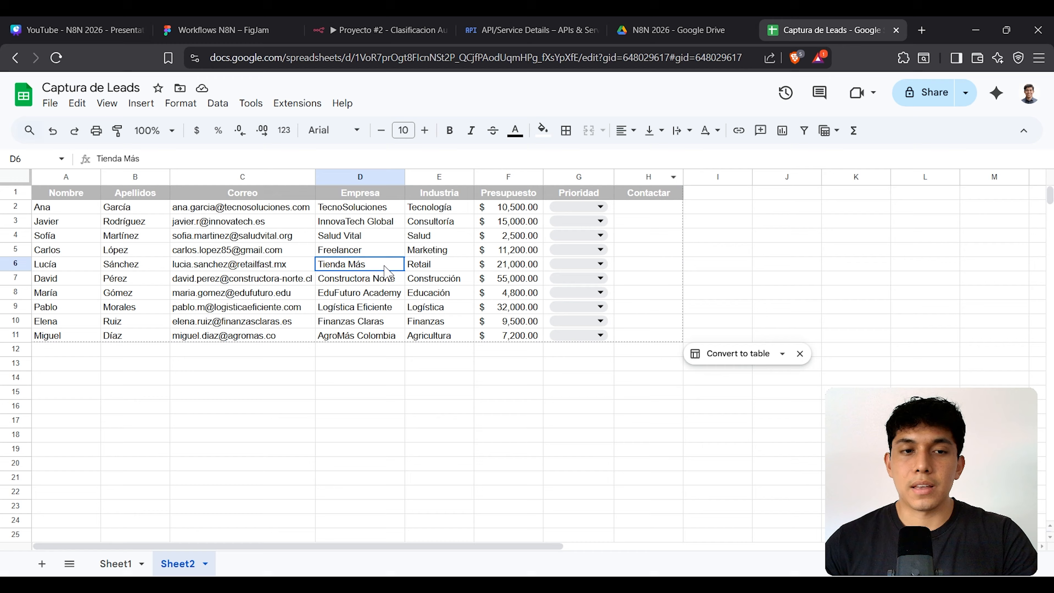
pyautogui.moveTo(16, 206); pyautogui.dragTo(10, 333)
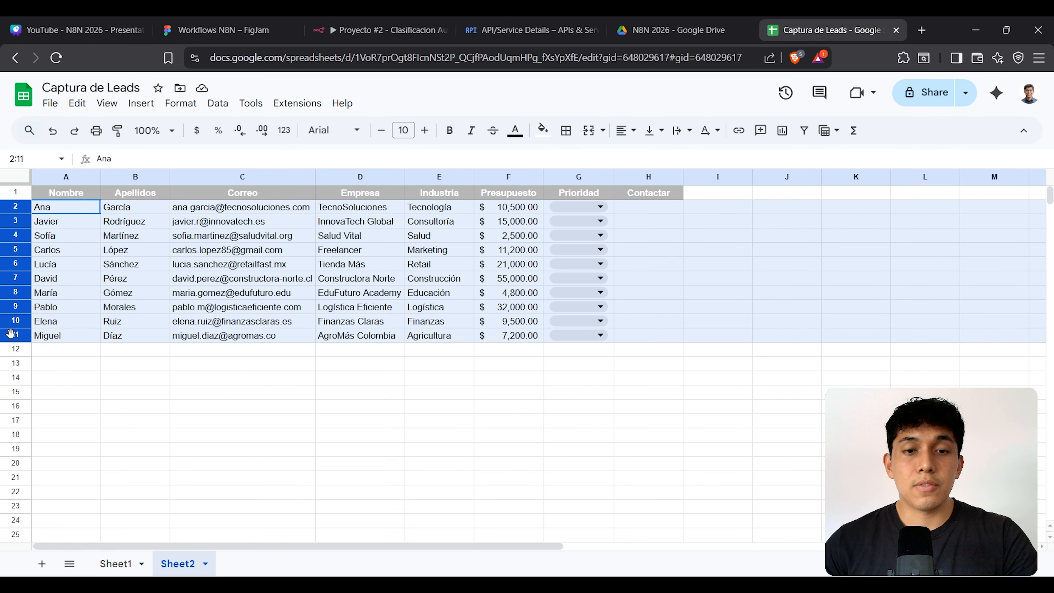
pyautogui.click(399, 28)
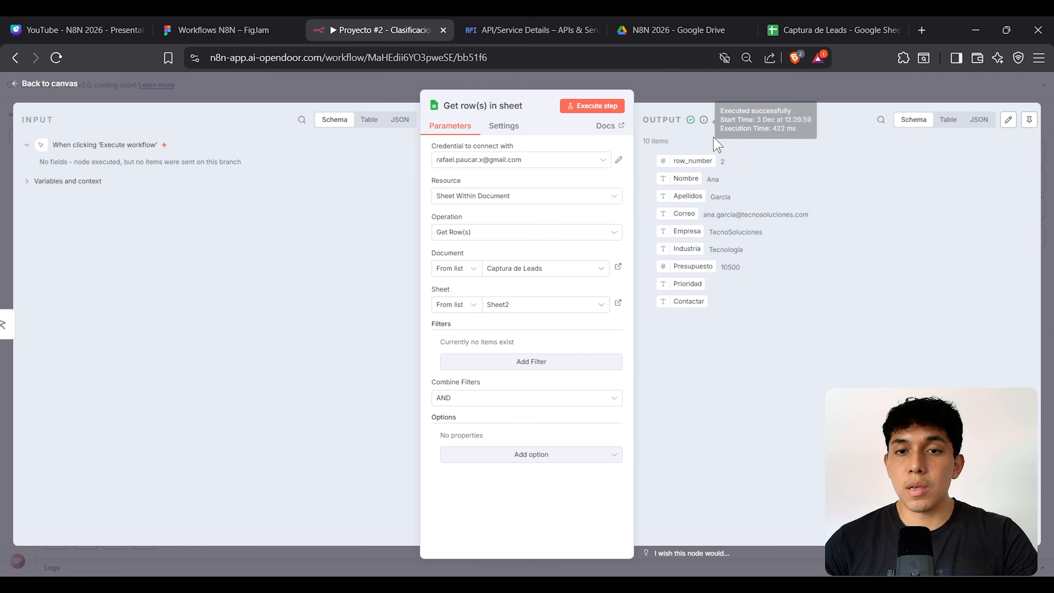
# Step: Inspect the 10-item output as a table, noting the row_number column
pyautogui.moveTo(642, 142); pyautogui.dragTo(679, 146)
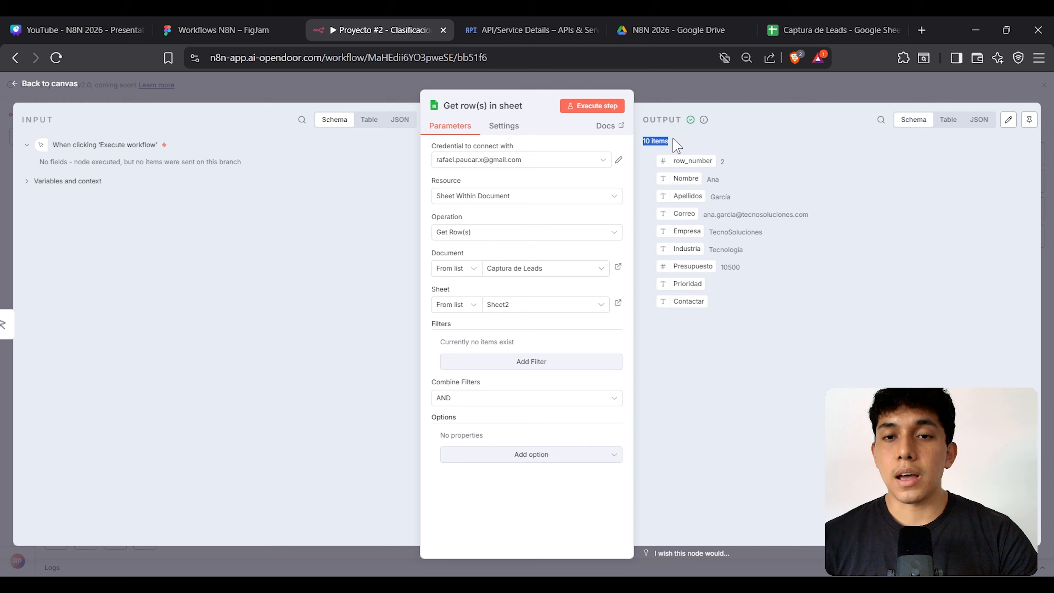
pyautogui.click(957, 125)
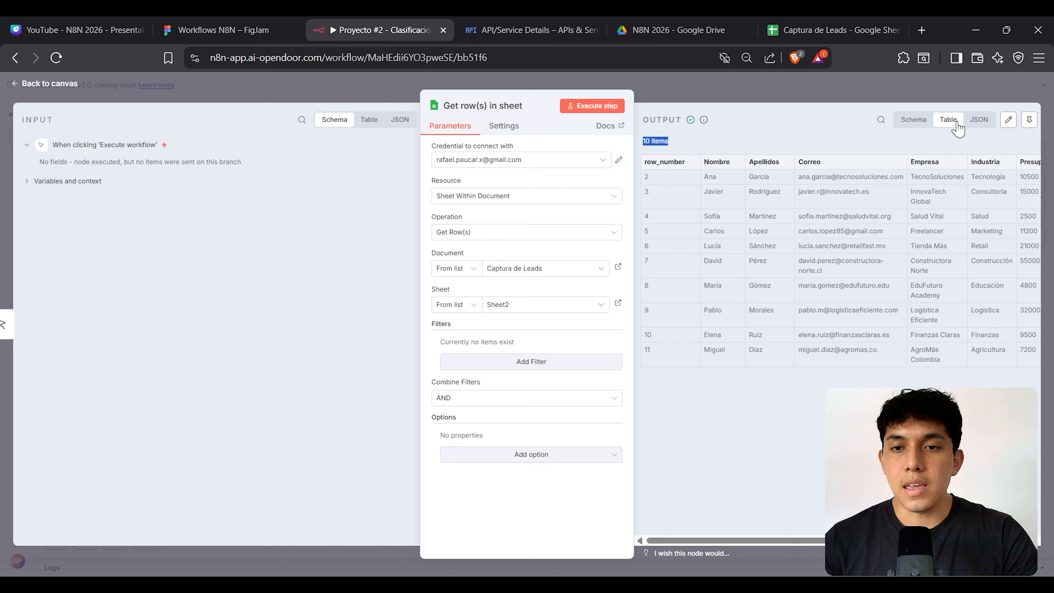
pyautogui.moveTo(809, 540)
pyautogui.mouseDown()
pyautogui.moveTo(877, 540)
pyautogui.moveTo(789, 539)
pyautogui.mouseUp()
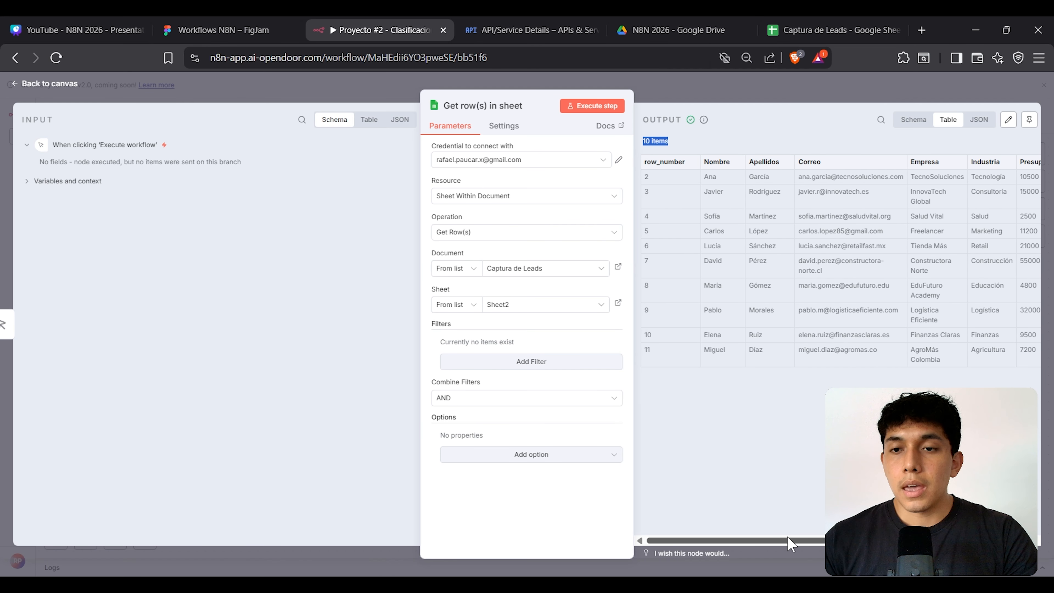
pyautogui.click(810, 28)
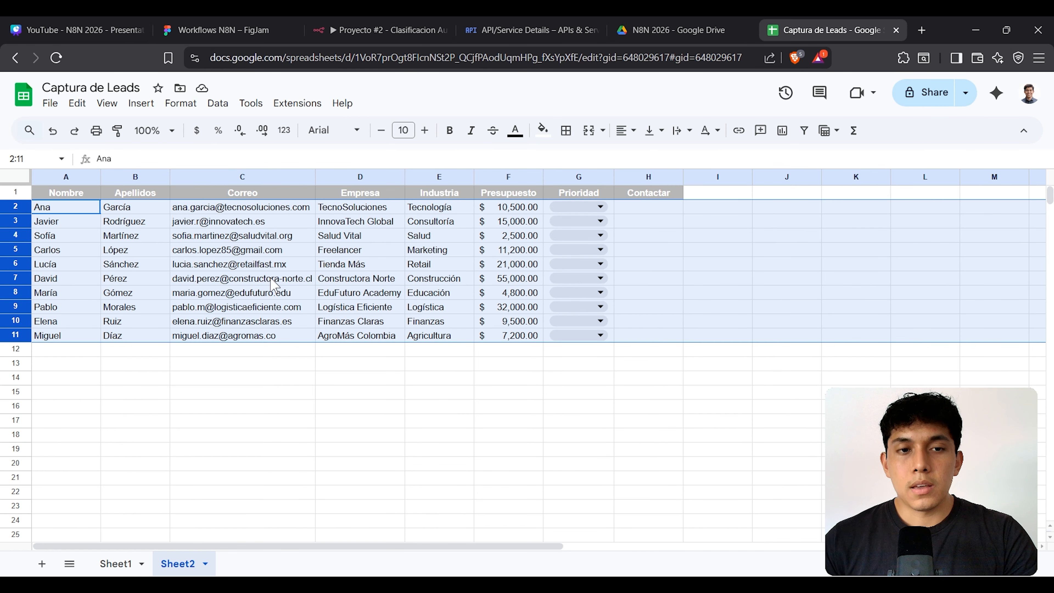
pyautogui.click(382, 29)
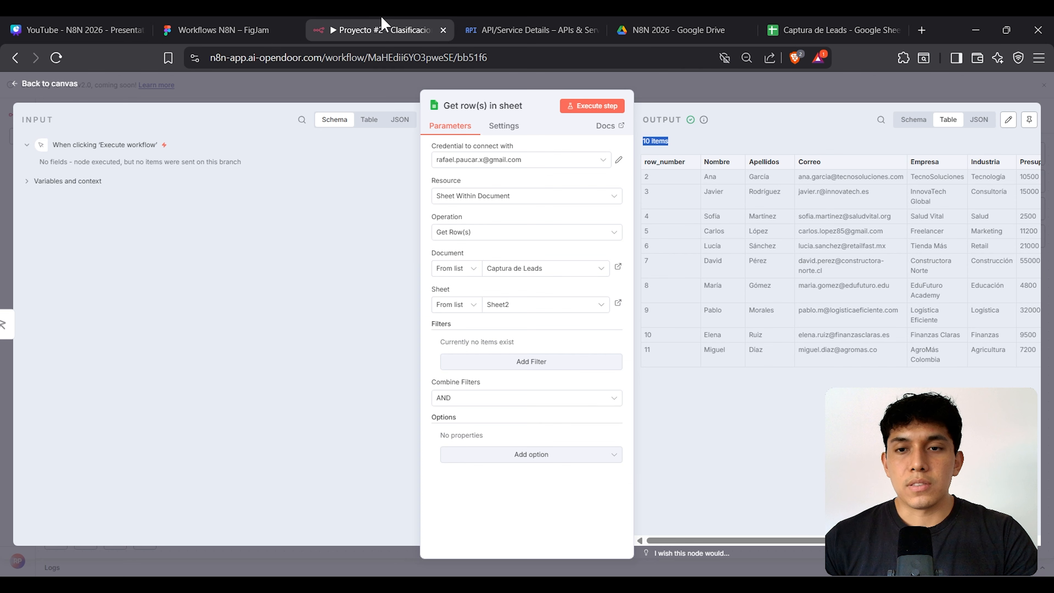
pyautogui.click(770, 238)
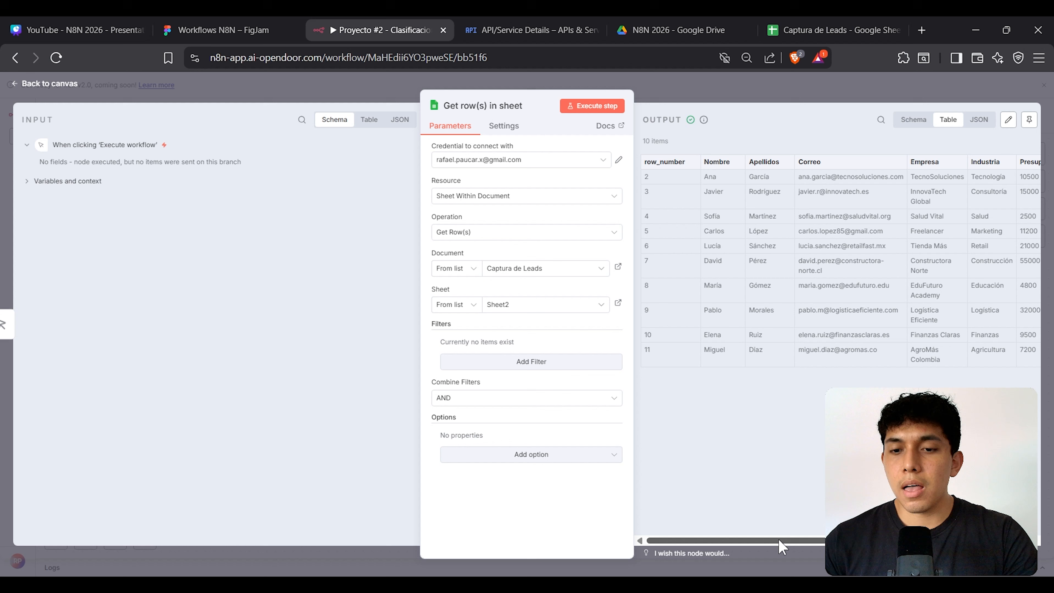
pyautogui.moveTo(779, 540); pyautogui.dragTo(749, 527)
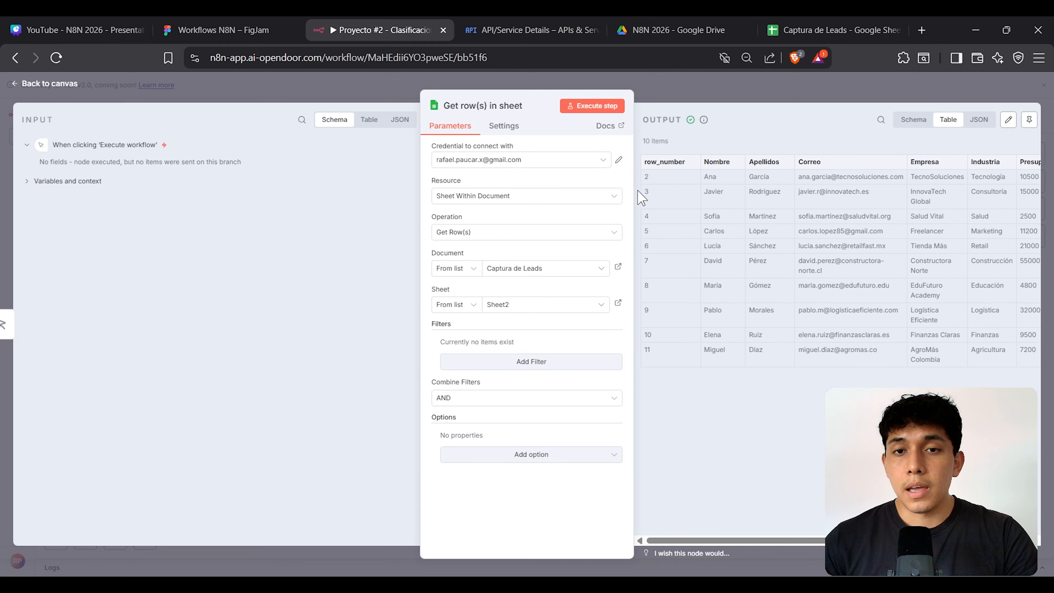
pyautogui.doubleClick(663, 161)
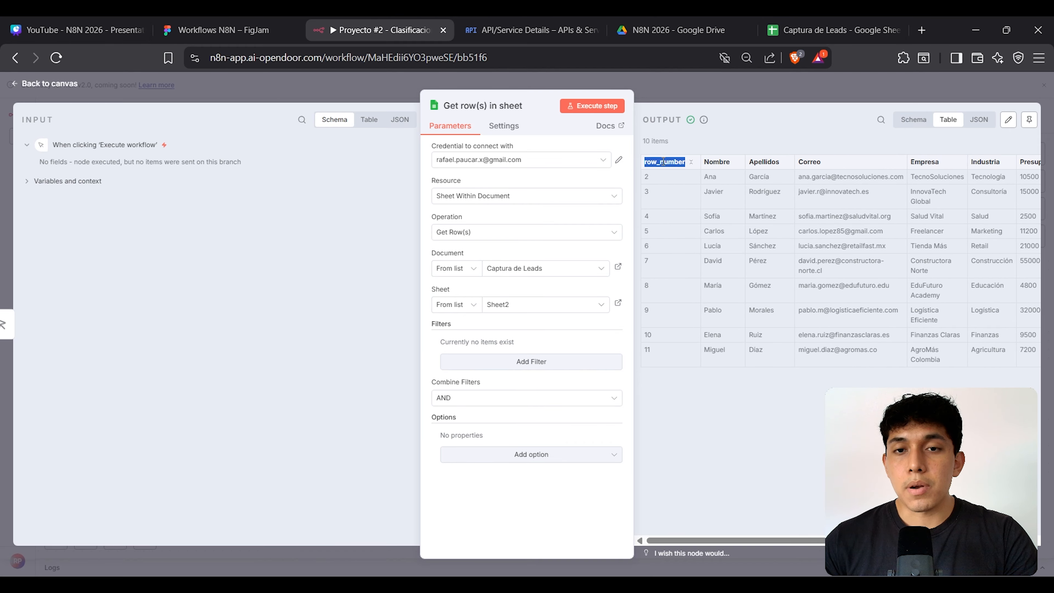
# Step: Compare the lead names and rows in the sheet with the n8n output
pyautogui.click(824, 28)
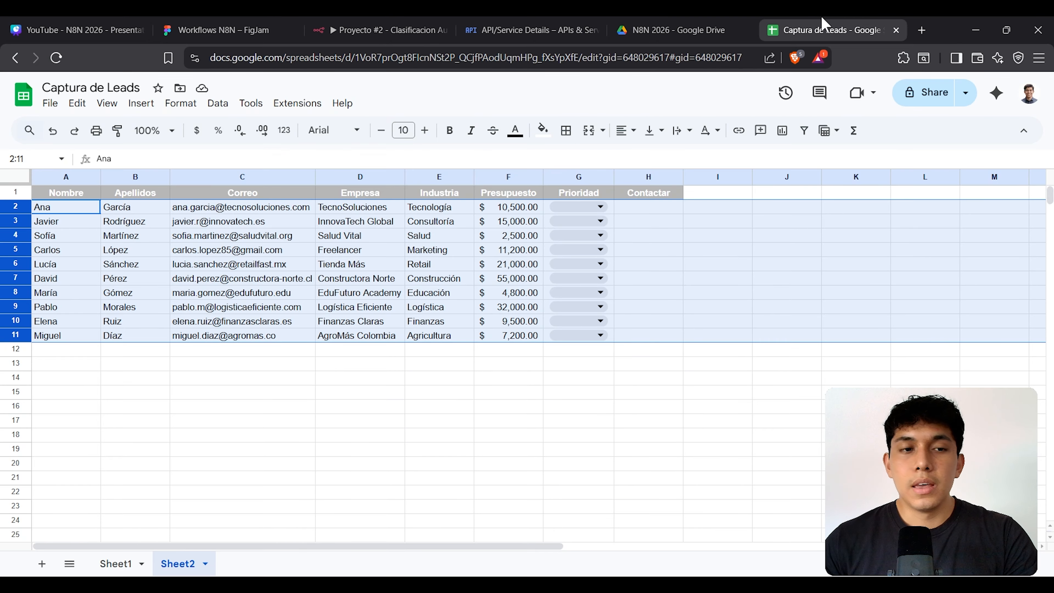
pyautogui.click(97, 238)
pyautogui.click(72, 207)
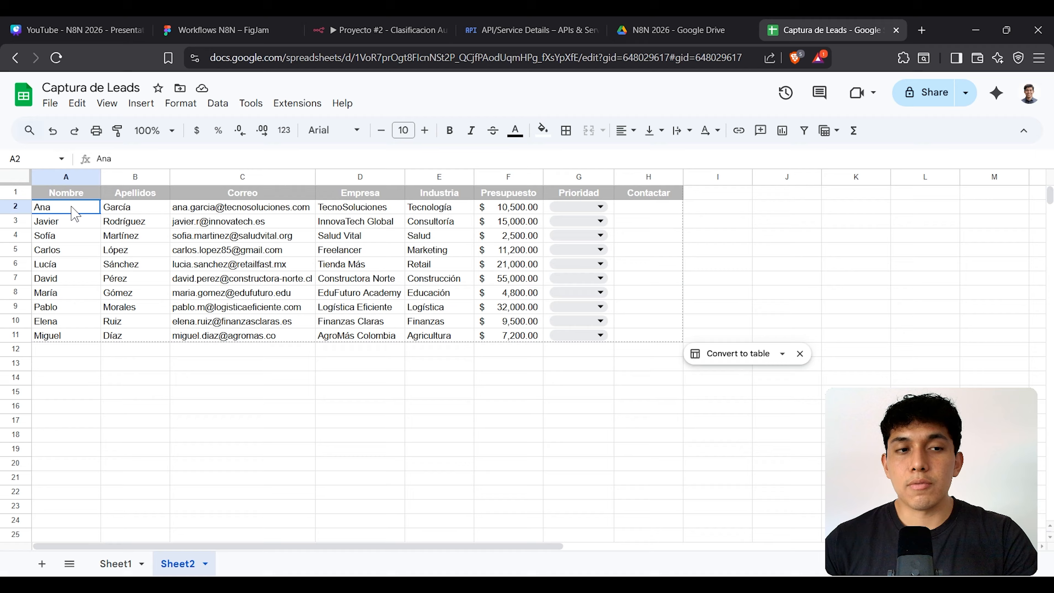
pyautogui.click(399, 29)
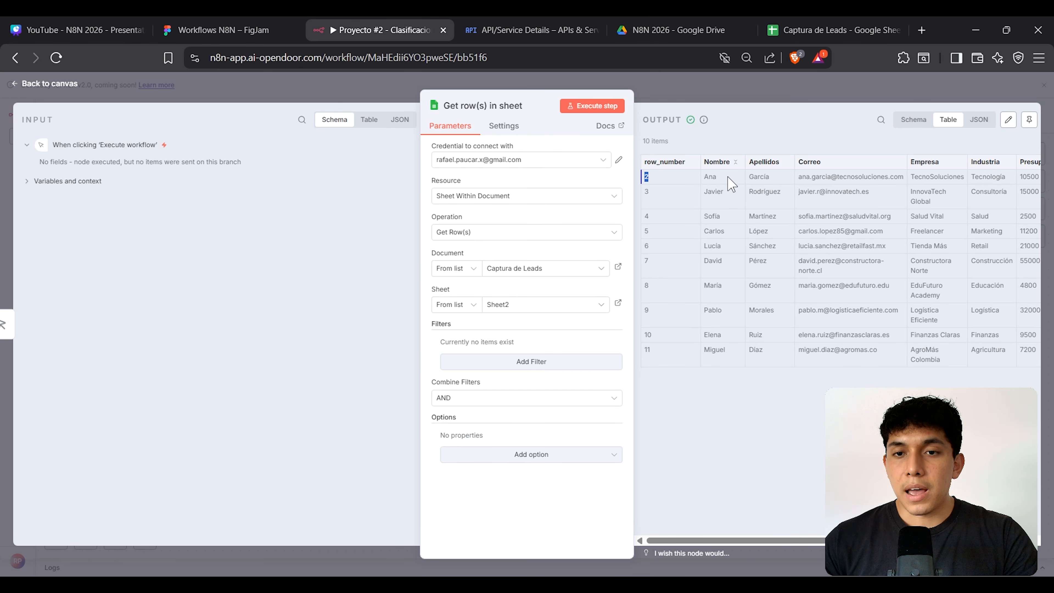
pyautogui.click(791, 29)
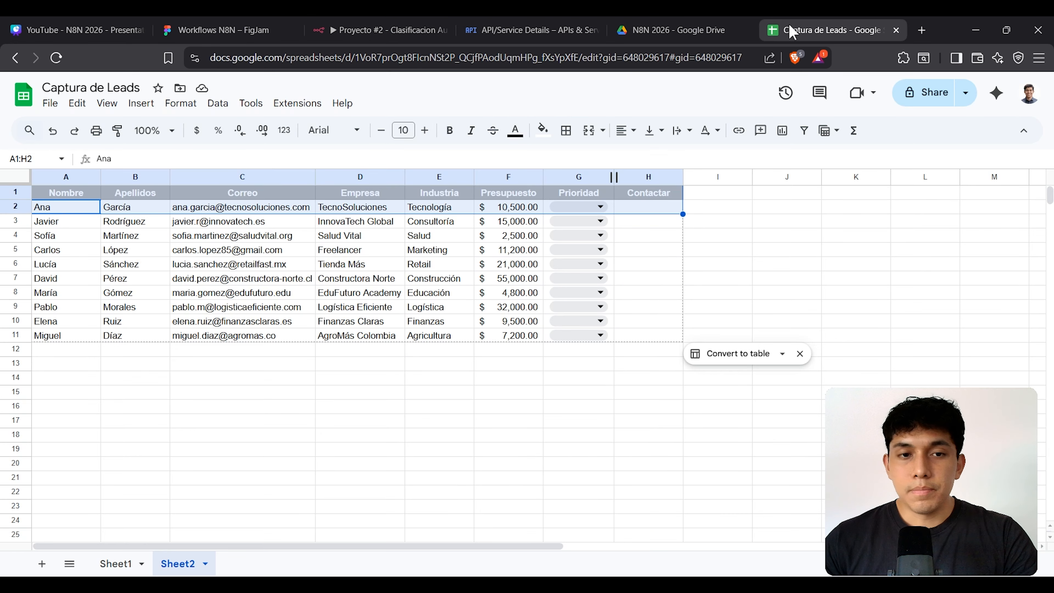
pyautogui.click(16, 221)
pyautogui.click(380, 30)
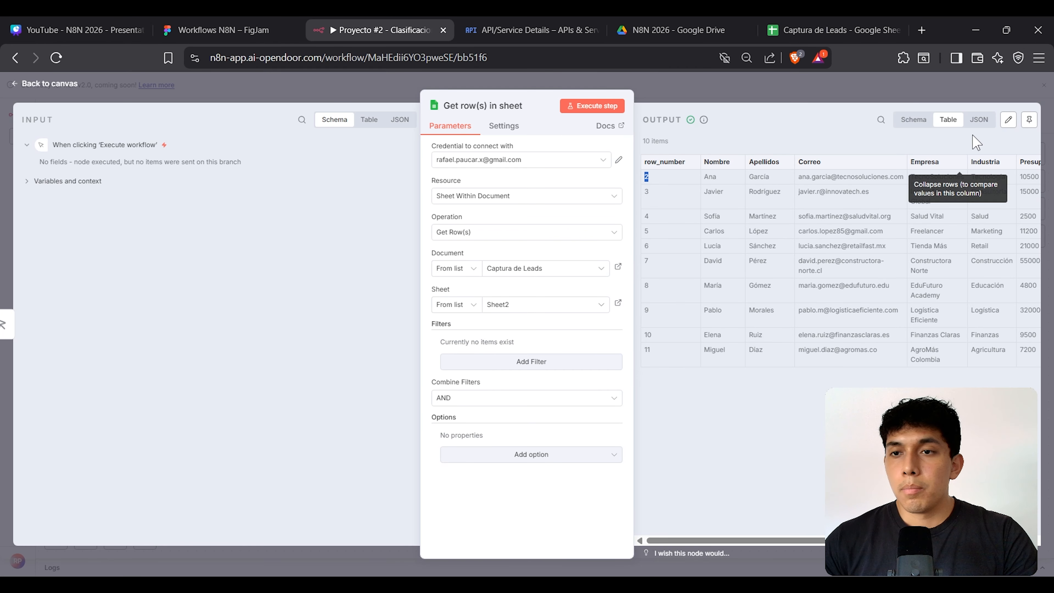
# Step: View the output as JSON, switch back to Table, and return to the canvas
pyautogui.click(980, 120)
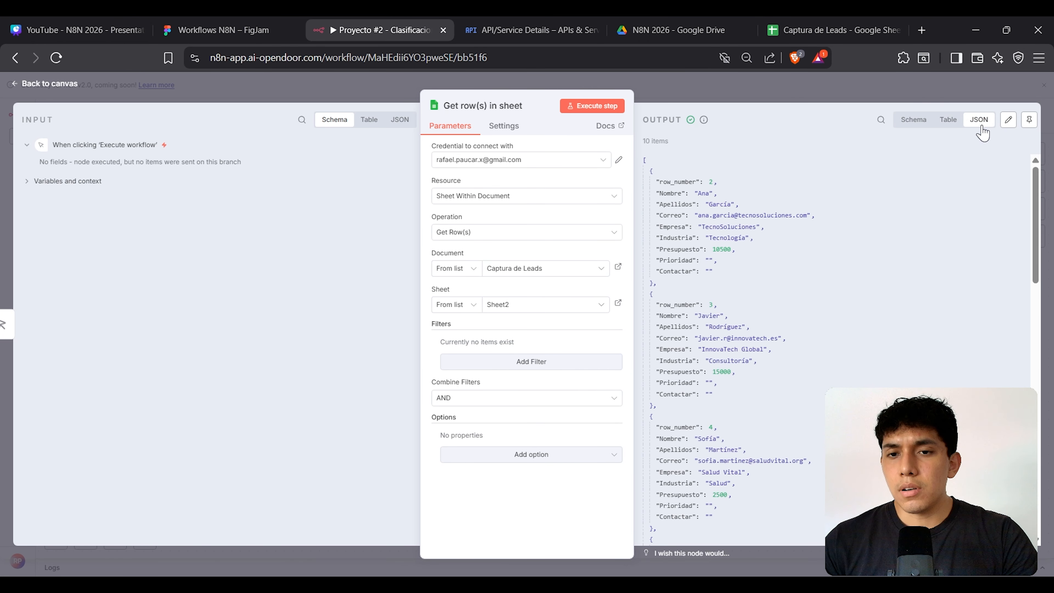
pyautogui.click(949, 120)
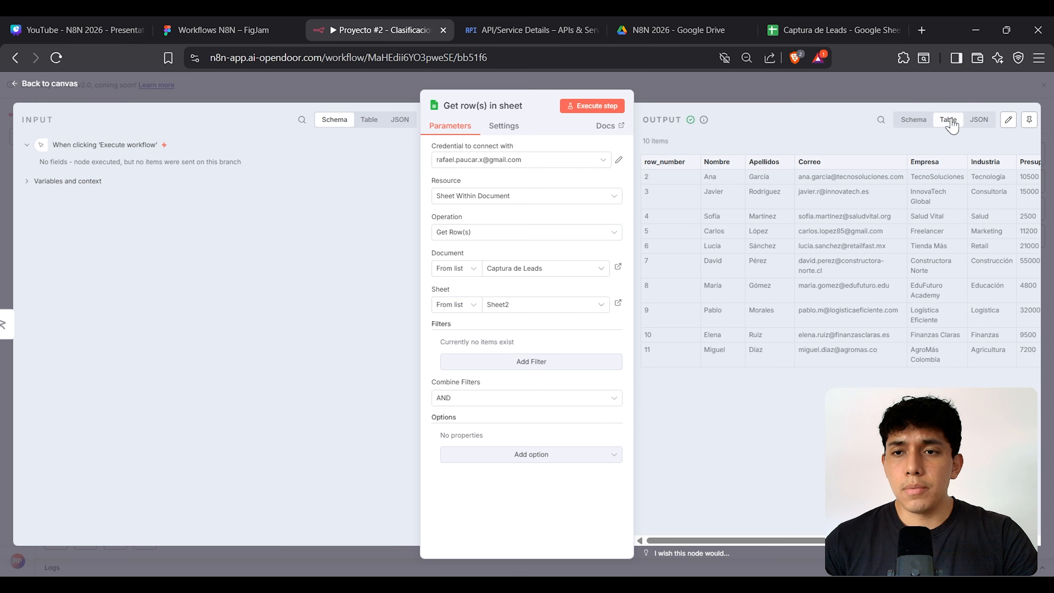
pyautogui.click(905, 94)
pyautogui.scroll(-3, 469, 322)
pyautogui.hscroll(-2, 469, 322)
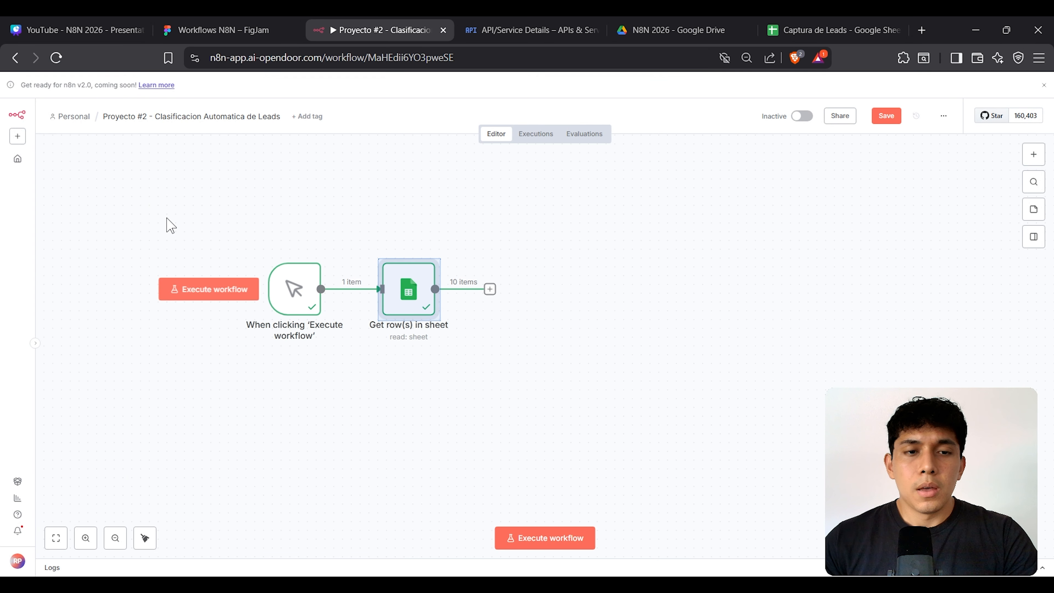
# Step: Add an Edit Fields (Set) node after Get row(s) in sheet and open its editor
pyautogui.moveTo(166, 217); pyautogui.dragTo(701, 438)
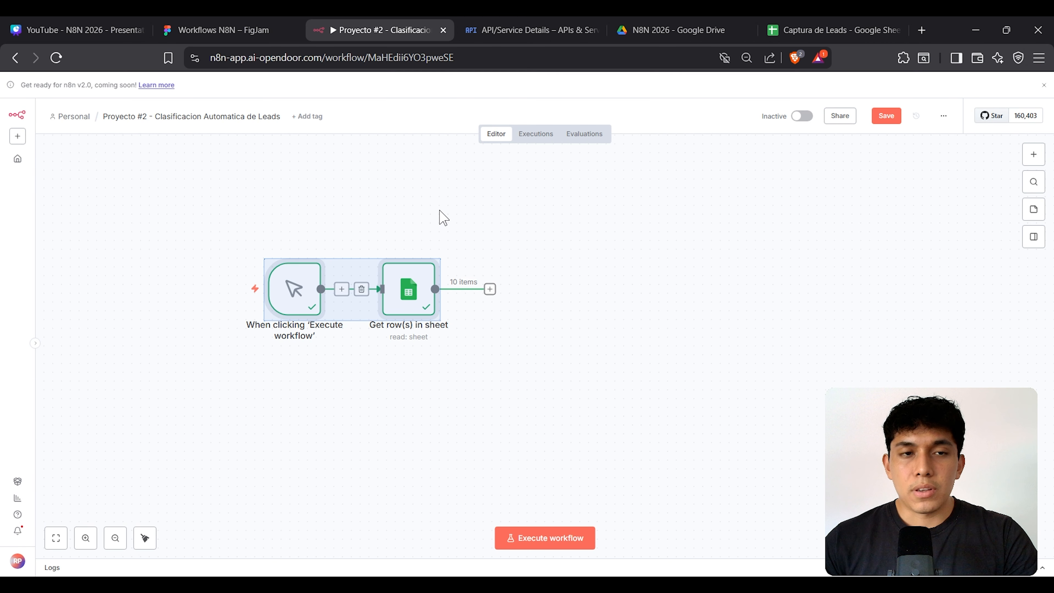
pyautogui.click(238, 24)
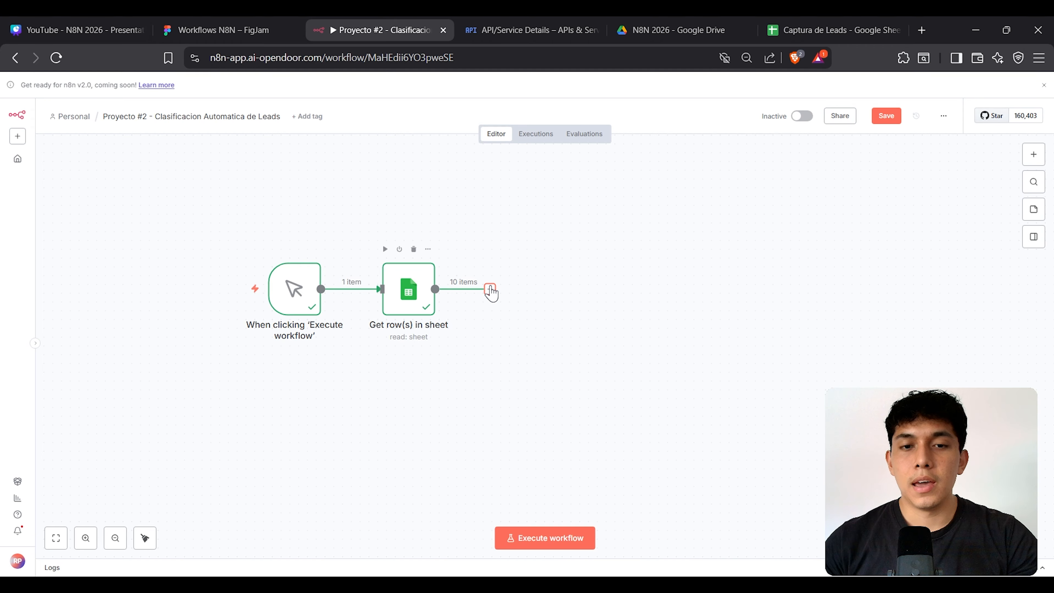
pyautogui.click(491, 289)
pyautogui.write('set')
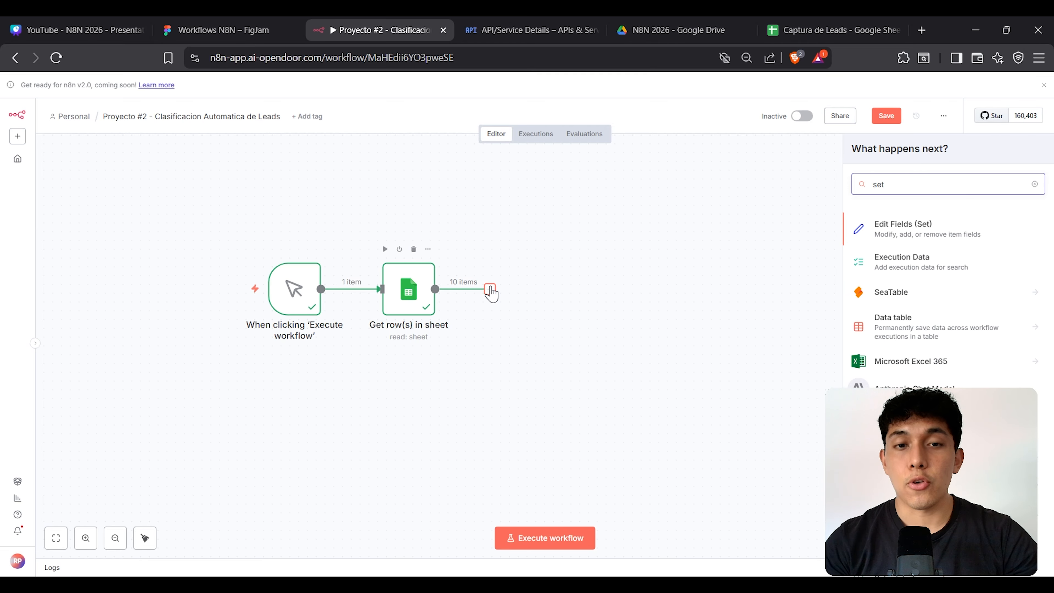
pyautogui.press('Return')
pyautogui.press('Escape')
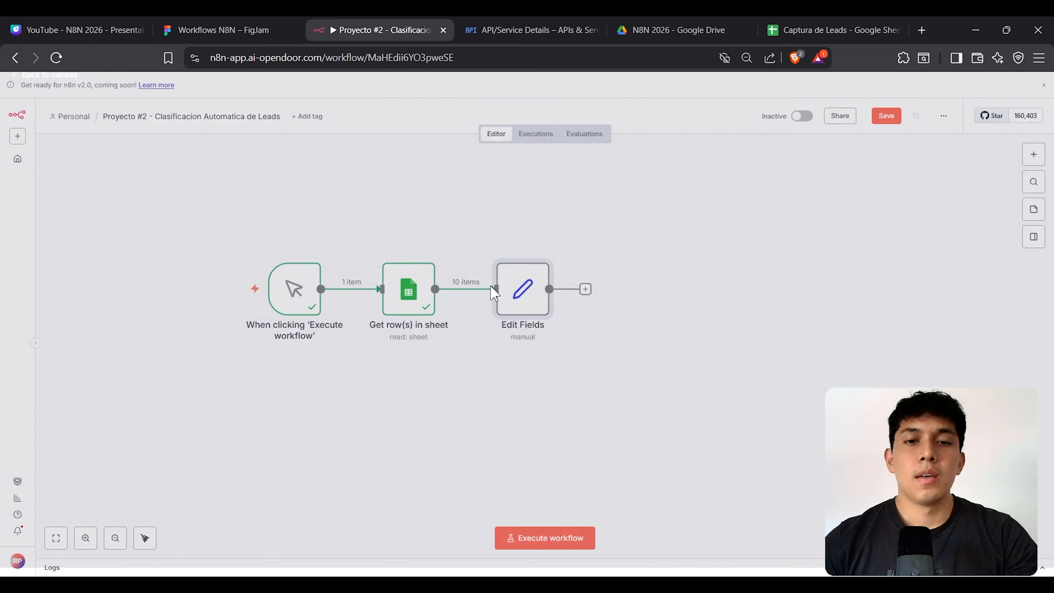
pyautogui.doubleClick(523, 284)
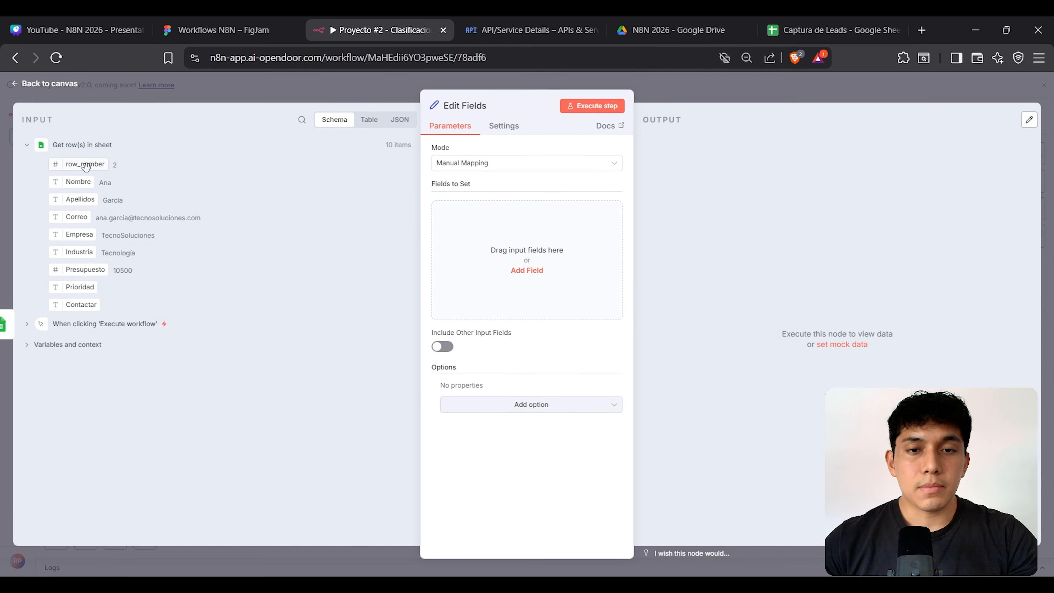
# Step: Map the Nombre, Apellidos and Correo columns into fields nombre, apellidos and correo
pyautogui.click(513, 237)
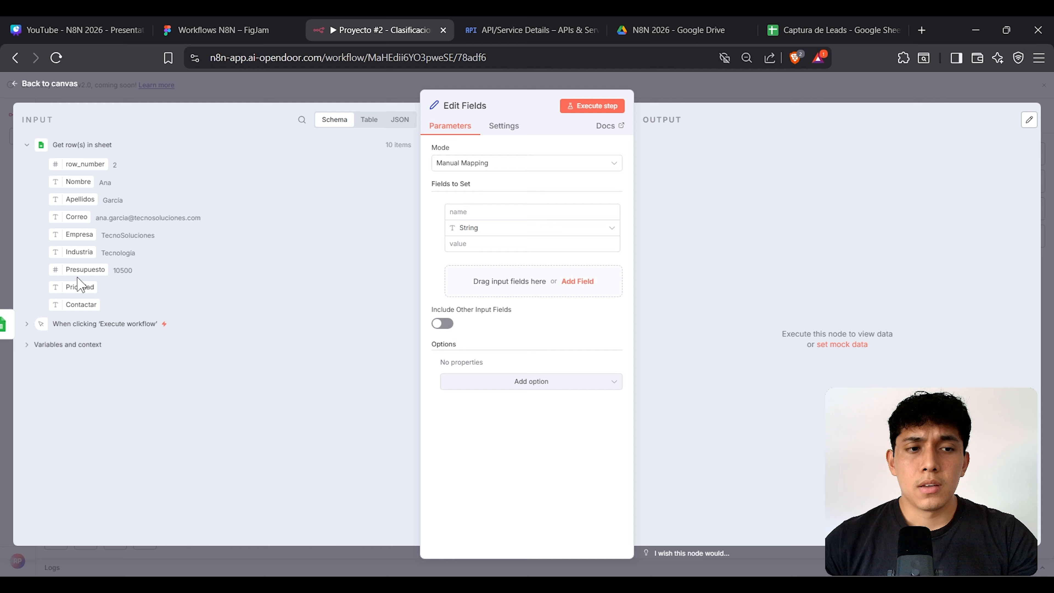
pyautogui.click(495, 215)
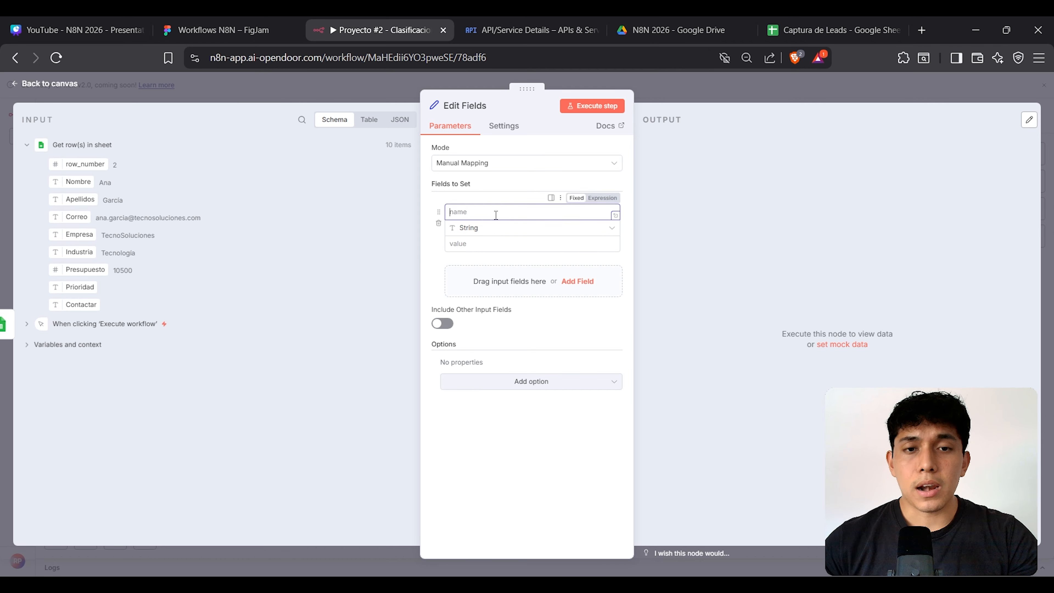
pyautogui.write('nombre')
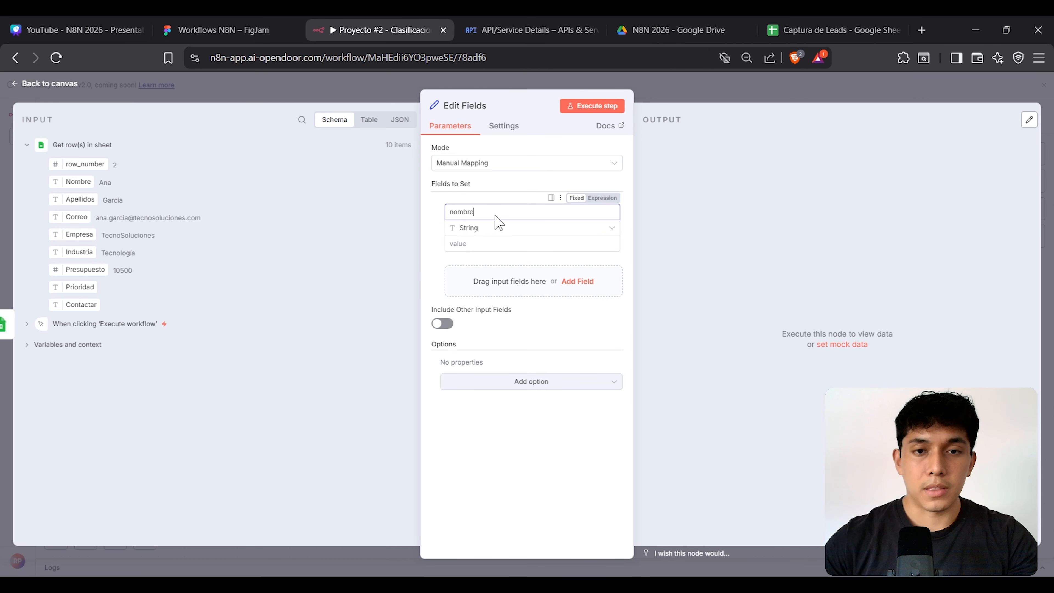
pyautogui.click(479, 242)
pyautogui.moveTo(72, 178); pyautogui.dragTo(474, 242)
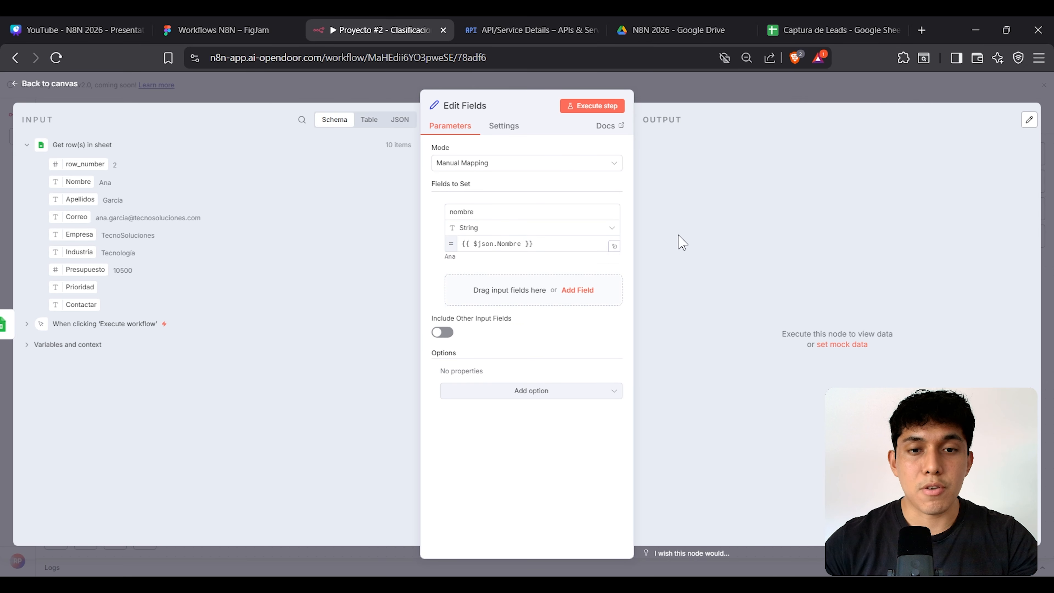
pyautogui.click(549, 287)
pyautogui.write('apellid')
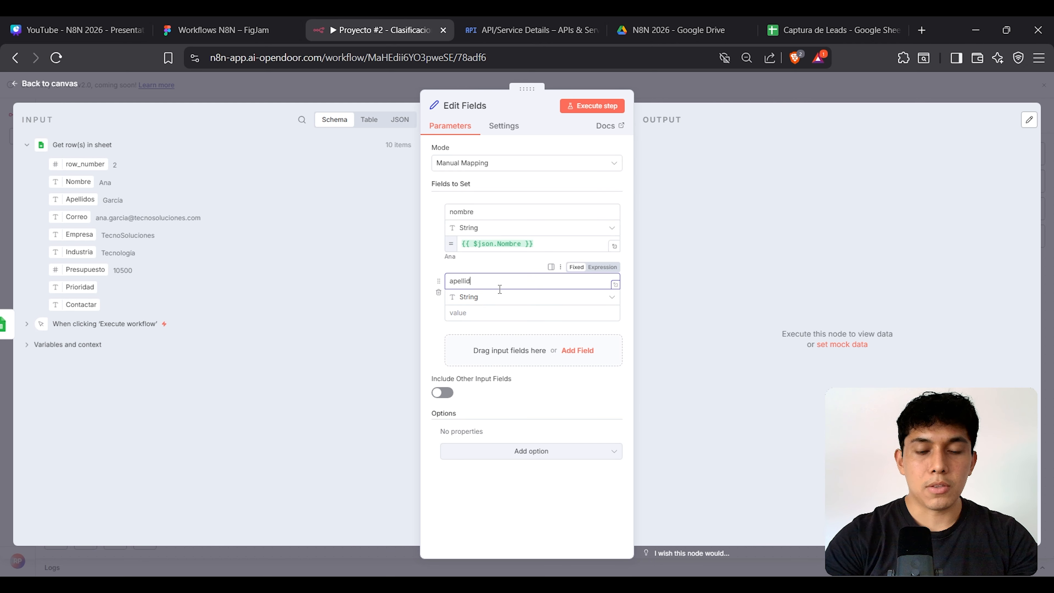
pyautogui.write('os')
pyautogui.click(483, 309)
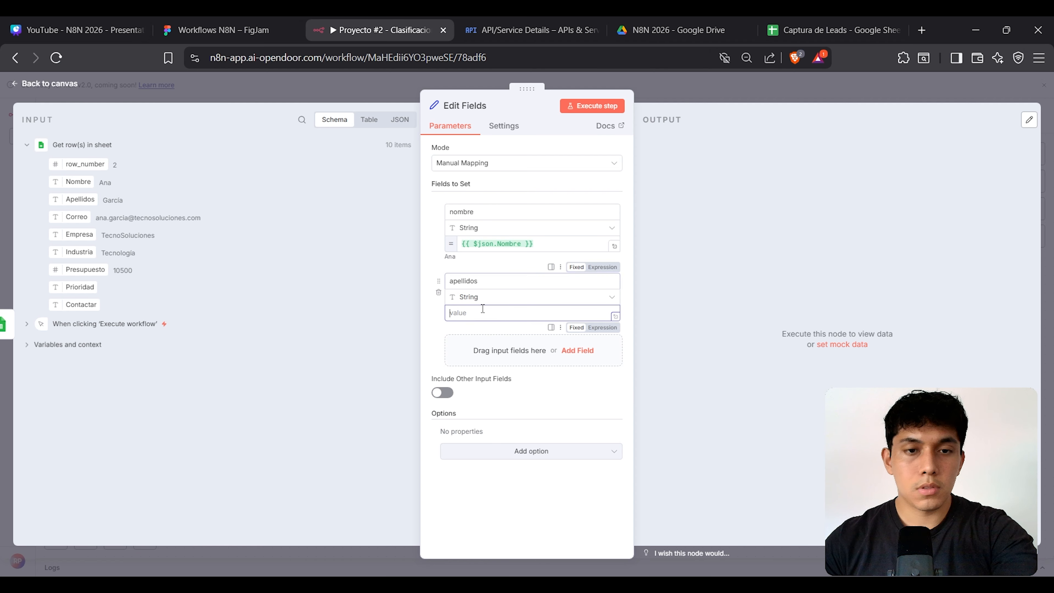
pyautogui.moveTo(80, 200); pyautogui.dragTo(498, 313)
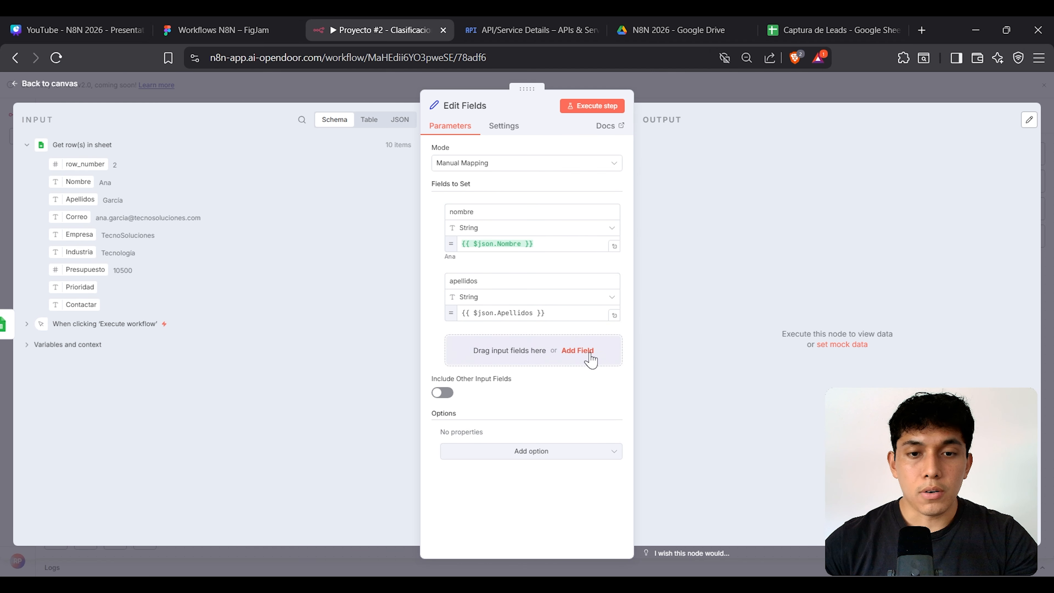
pyautogui.click(577, 351)
pyautogui.write('corre')
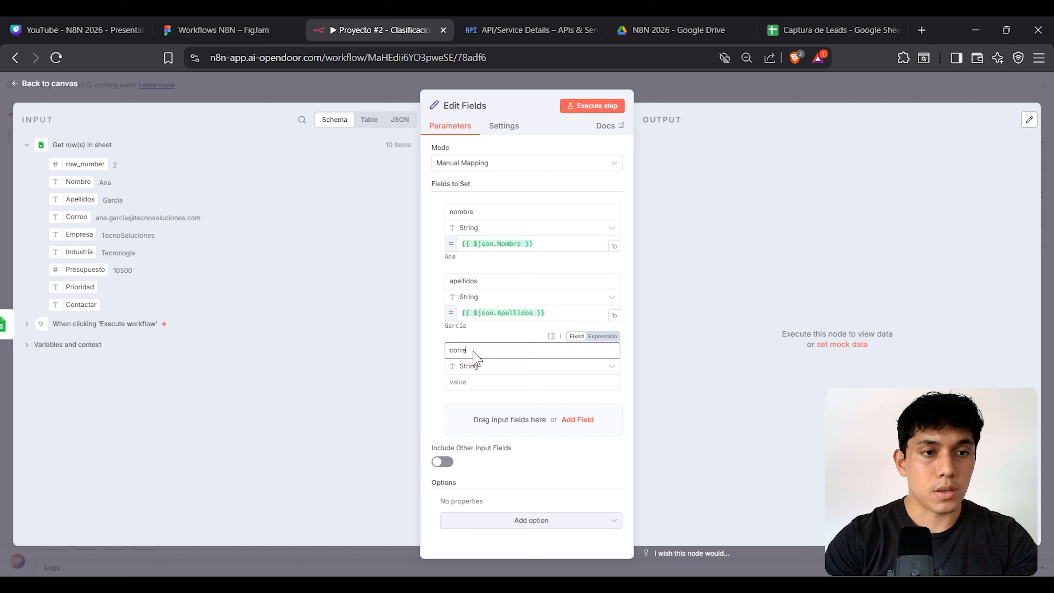
pyautogui.write('o')
pyautogui.moveTo(76, 216); pyautogui.dragTo(490, 382)
pyautogui.click(734, 365)
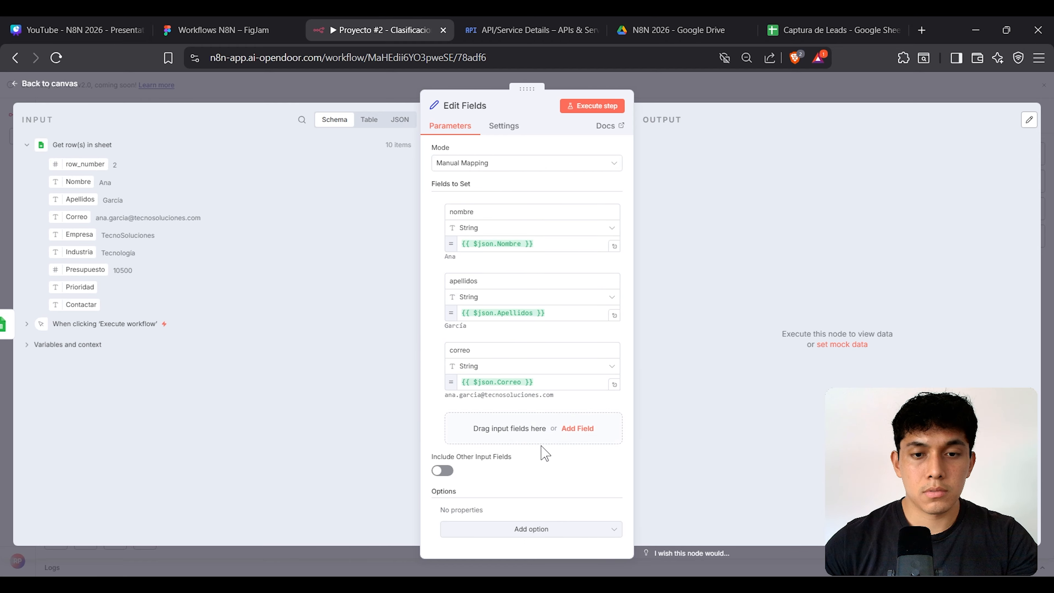
# Step: Map the Prioridad and Contactar columns into fields prioridad and contactar
pyautogui.click(577, 428)
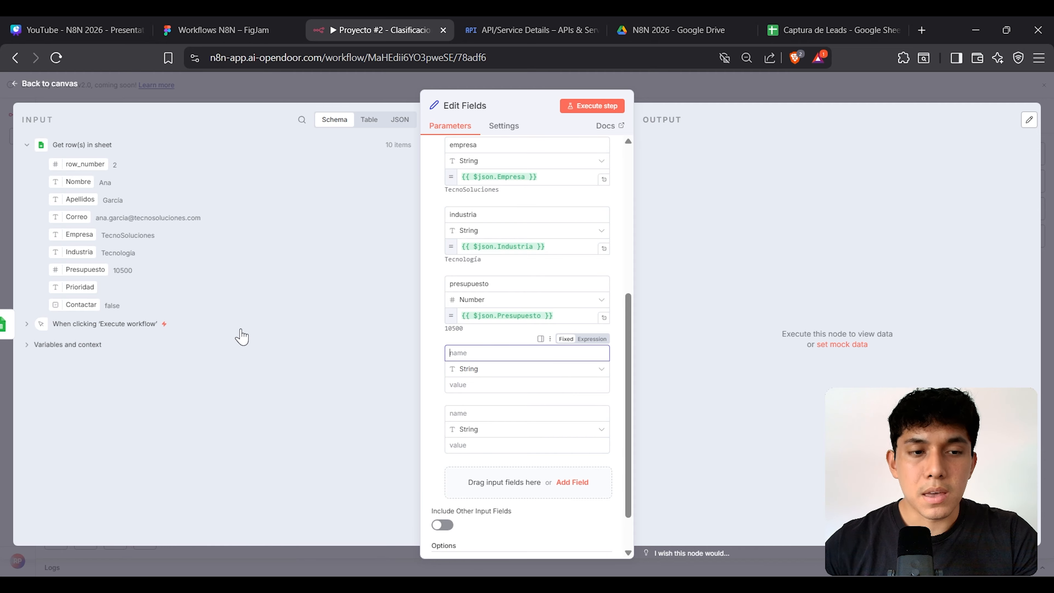
pyautogui.write('priorid')
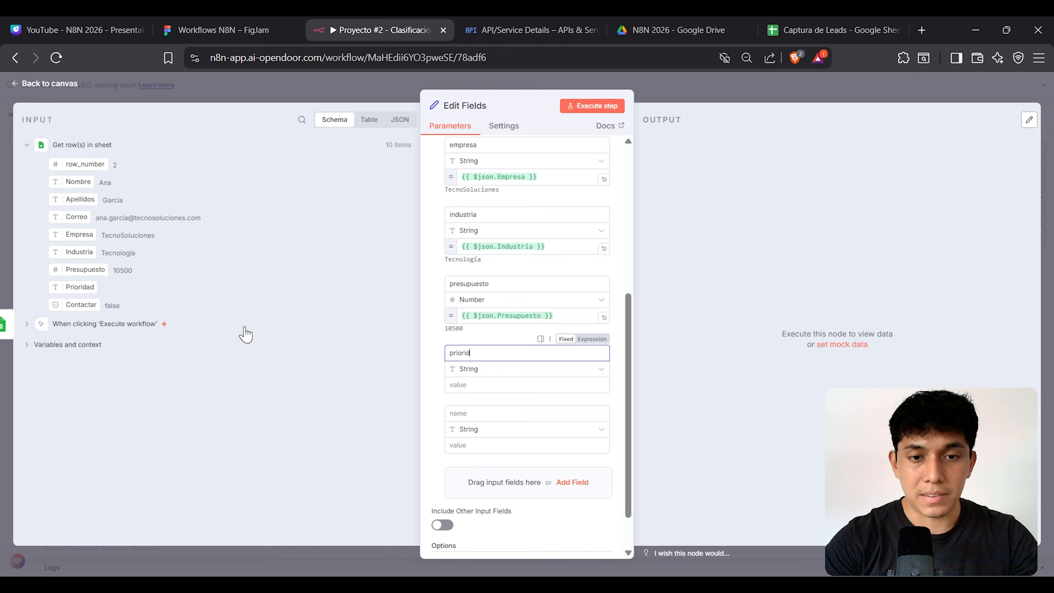
pyautogui.write('ad')
pyautogui.moveTo(81, 286); pyautogui.dragTo(471, 387)
pyautogui.click(743, 347)
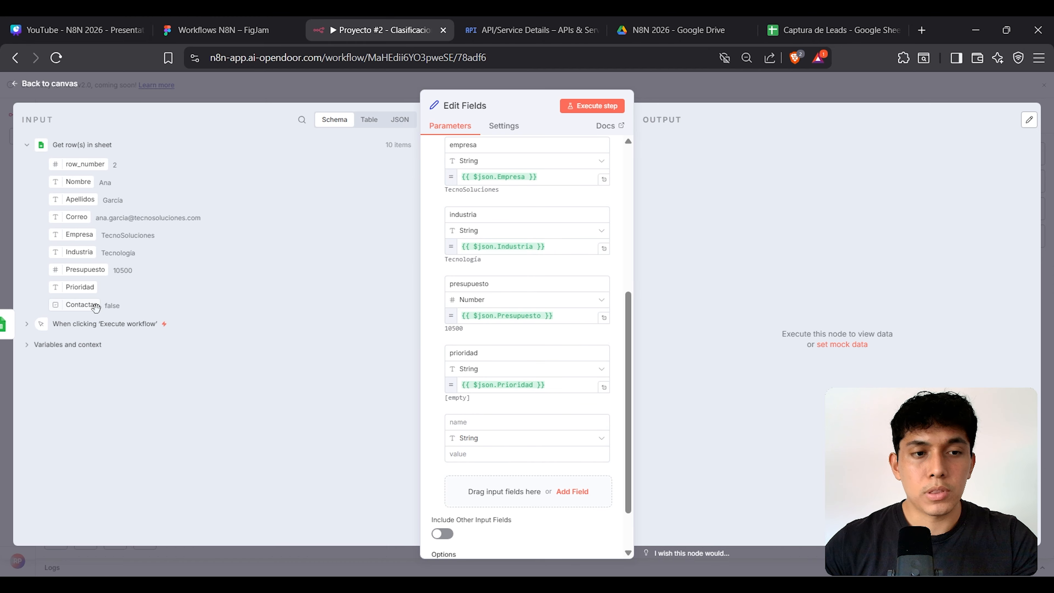
pyautogui.moveTo(96, 308); pyautogui.dragTo(470, 453)
pyautogui.click(492, 426)
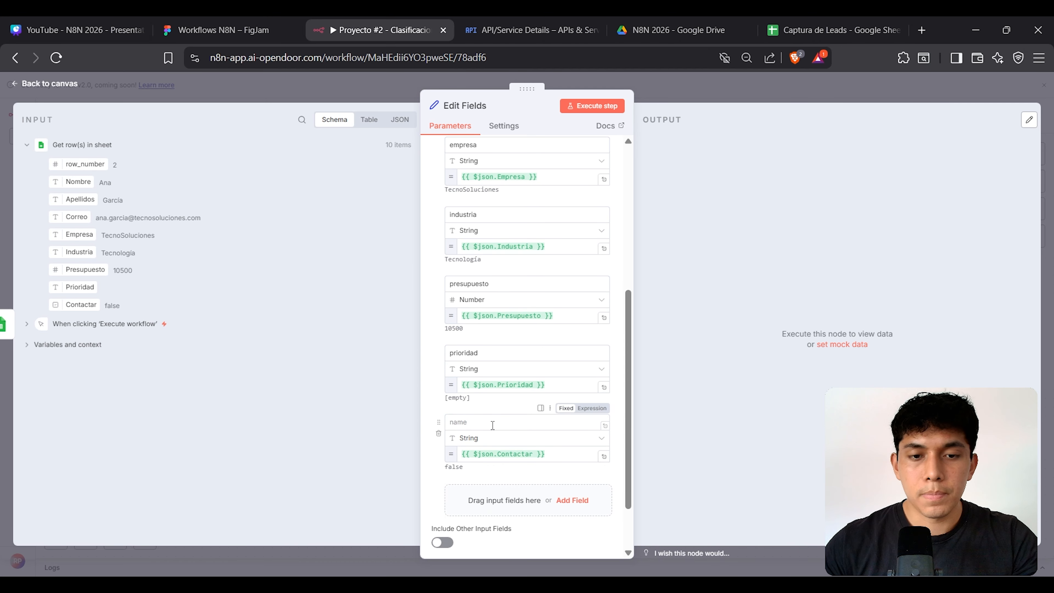
pyautogui.click(469, 439)
pyautogui.click(478, 422)
pyautogui.write('contactar')
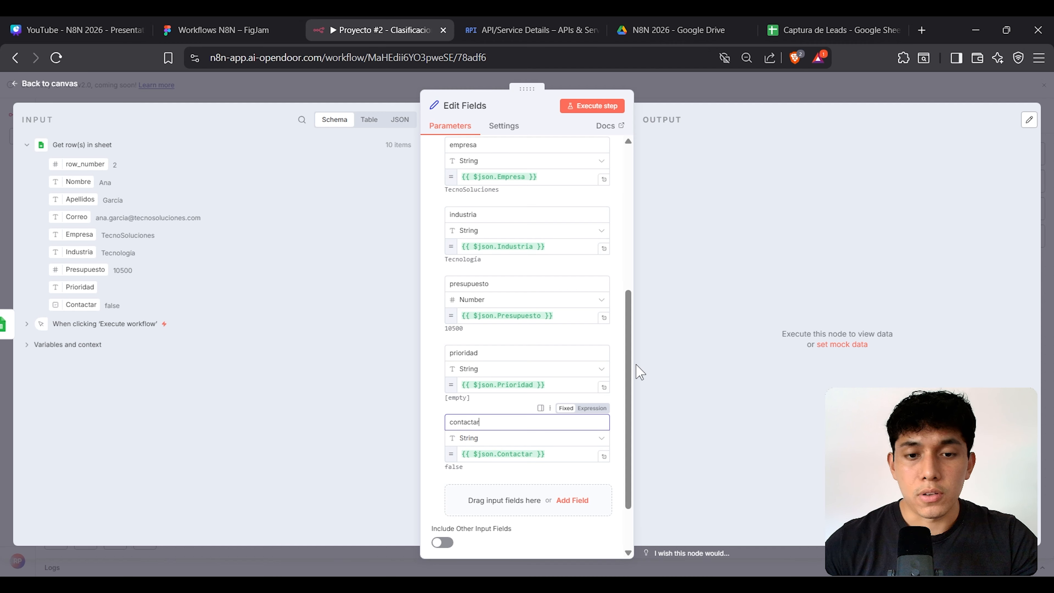
pyautogui.click(754, 334)
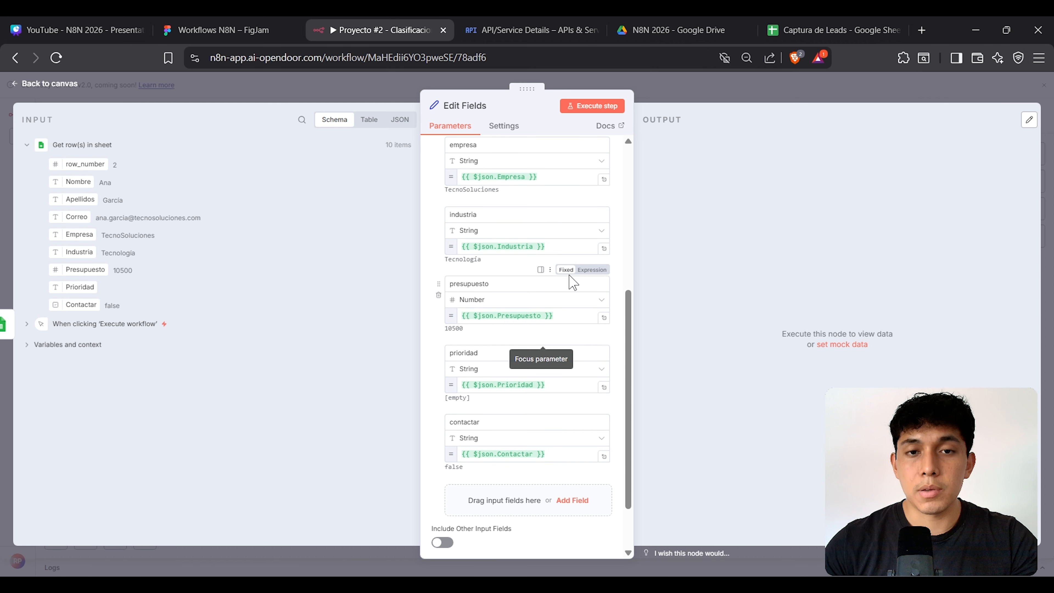
pyautogui.scroll(7, 569, 278)
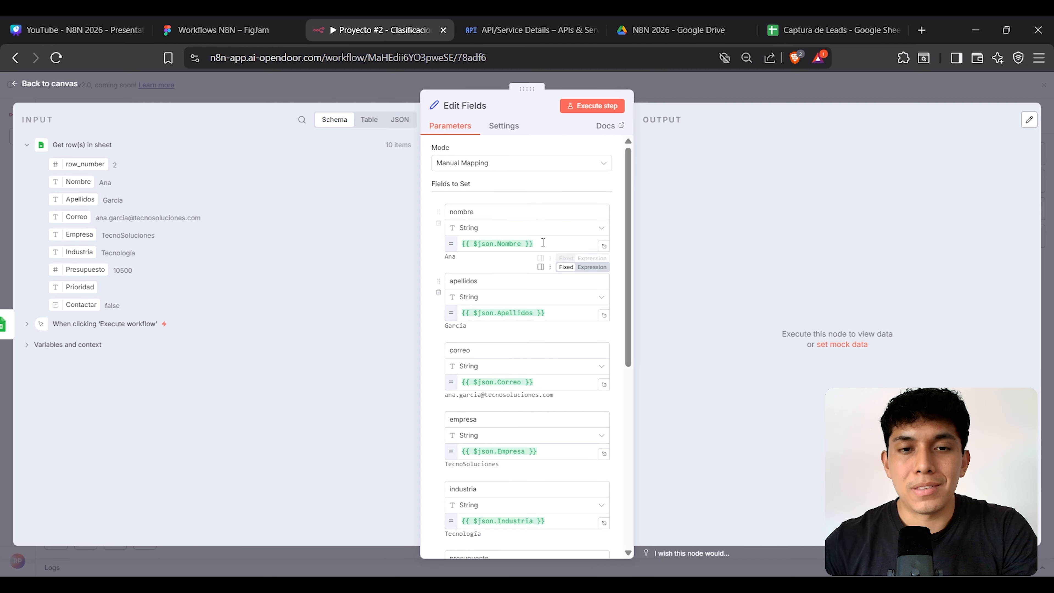
pyautogui.click(478, 217)
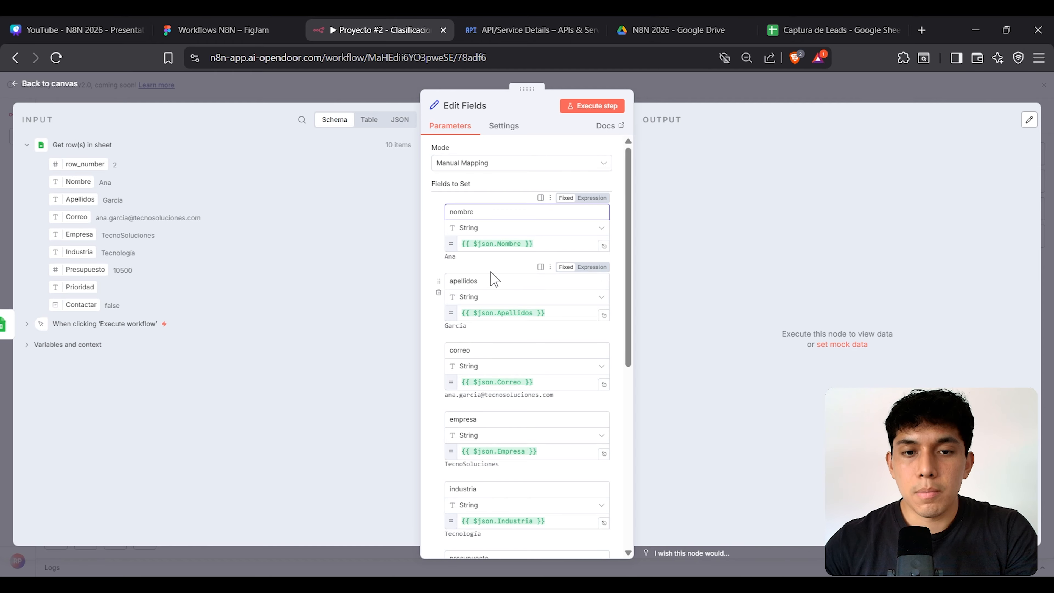
pyautogui.scroll(-3, 485, 283)
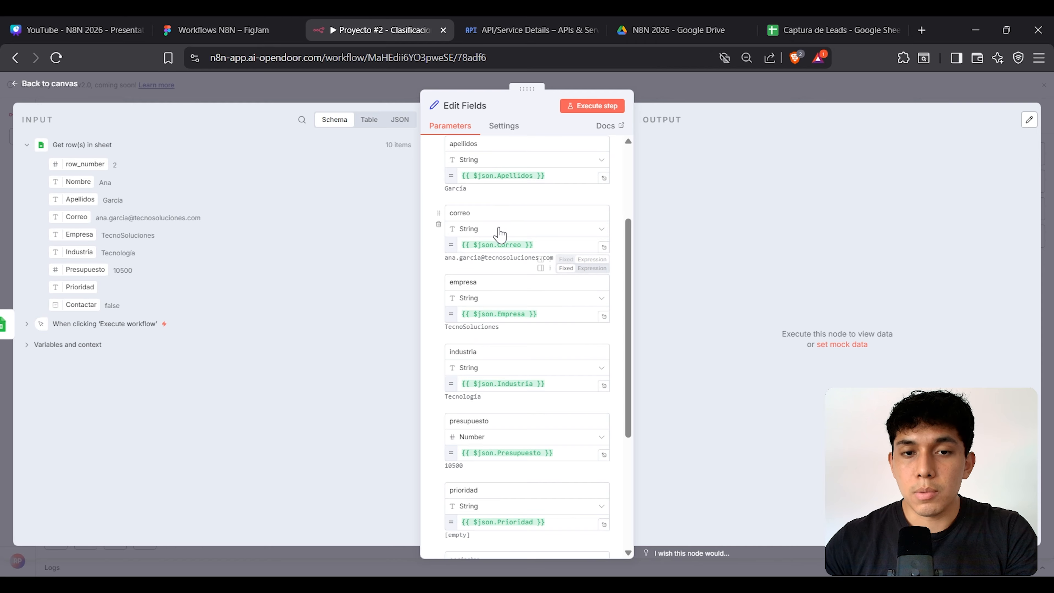
pyautogui.scroll(-5, 506, 308)
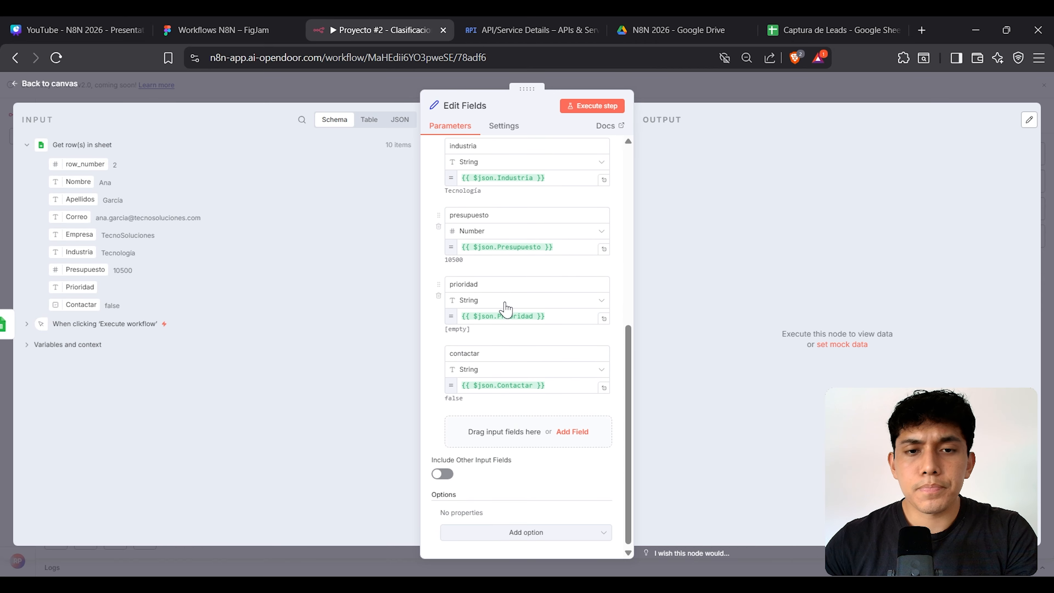
pyautogui.click(481, 234)
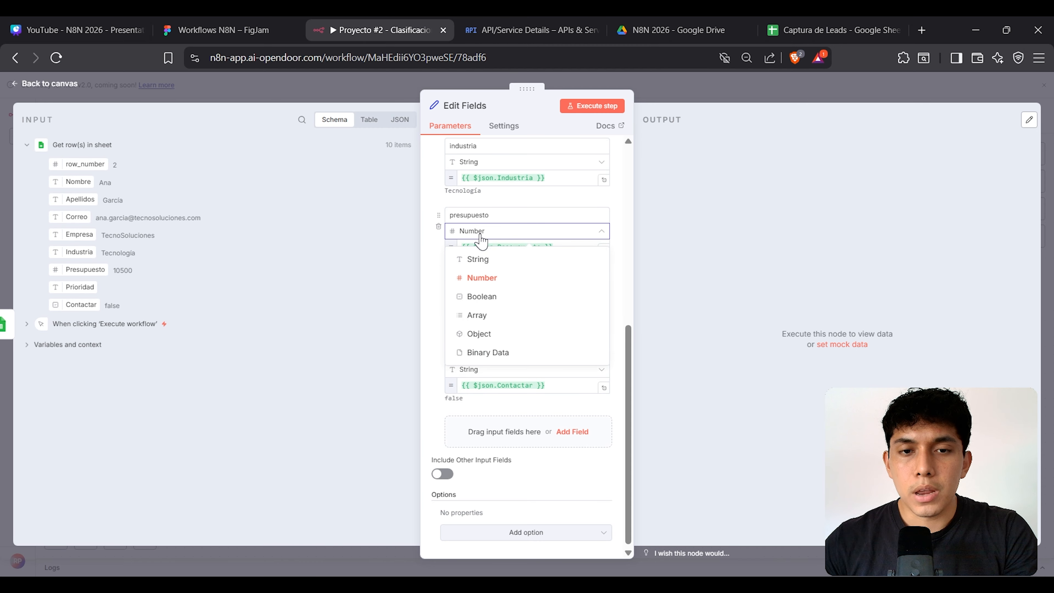
pyautogui.click(495, 279)
pyautogui.moveTo(493, 281); pyautogui.dragTo(438, 292)
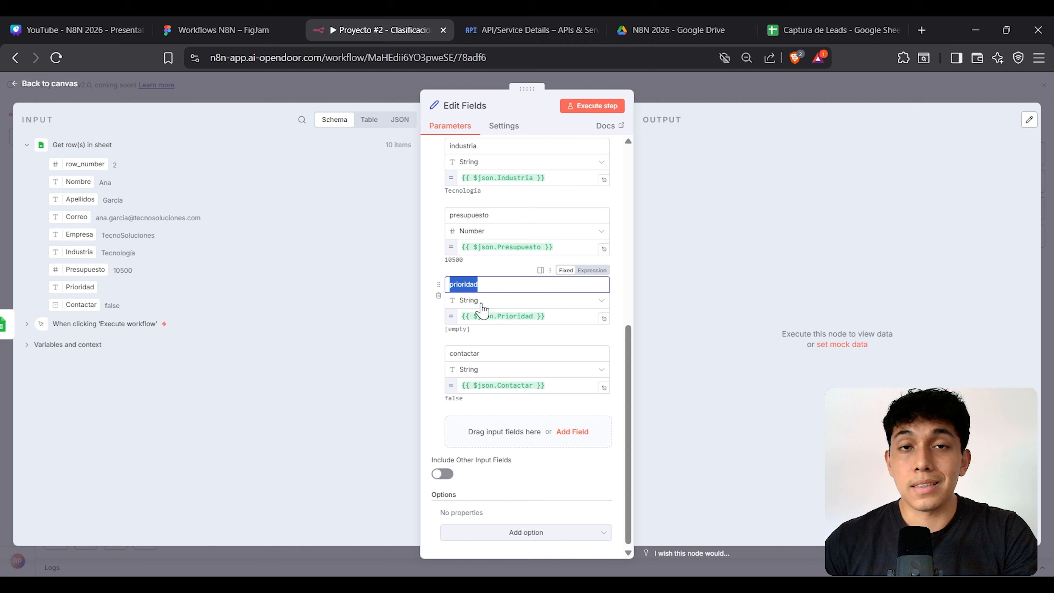
pyautogui.scroll(-1, 502, 304)
pyautogui.click(706, 304)
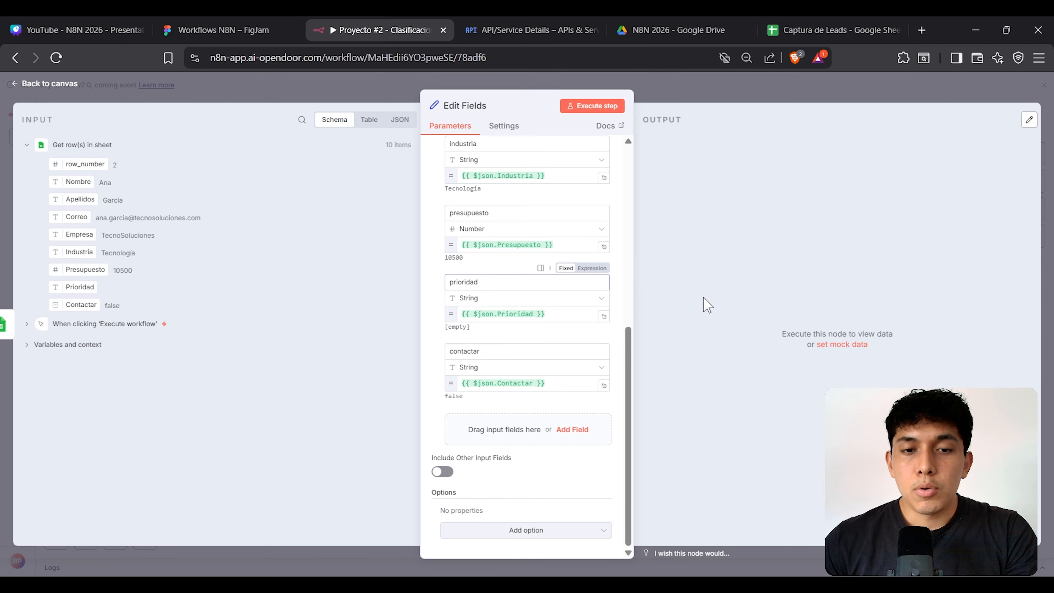
pyautogui.moveTo(486, 351); pyautogui.dragTo(441, 356)
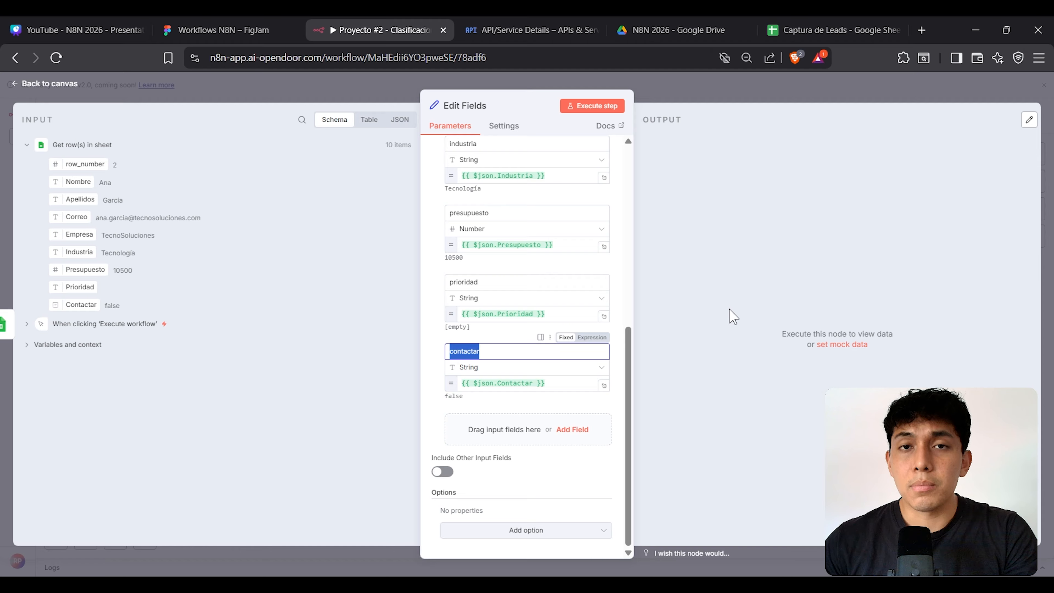
pyautogui.click(835, 22)
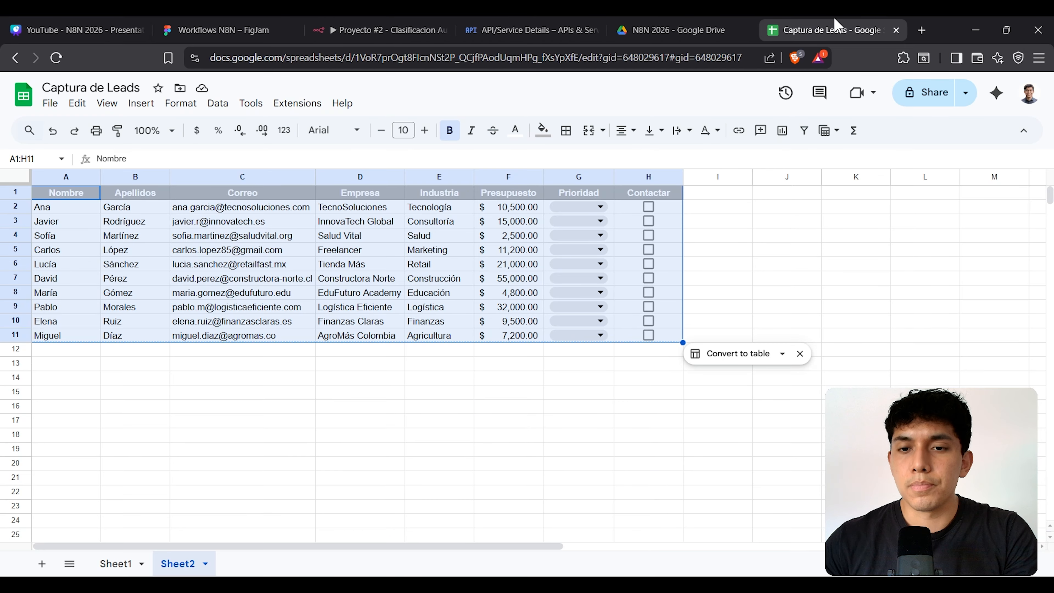
pyautogui.click(746, 253)
pyautogui.moveTo(670, 207); pyautogui.dragTo(673, 335)
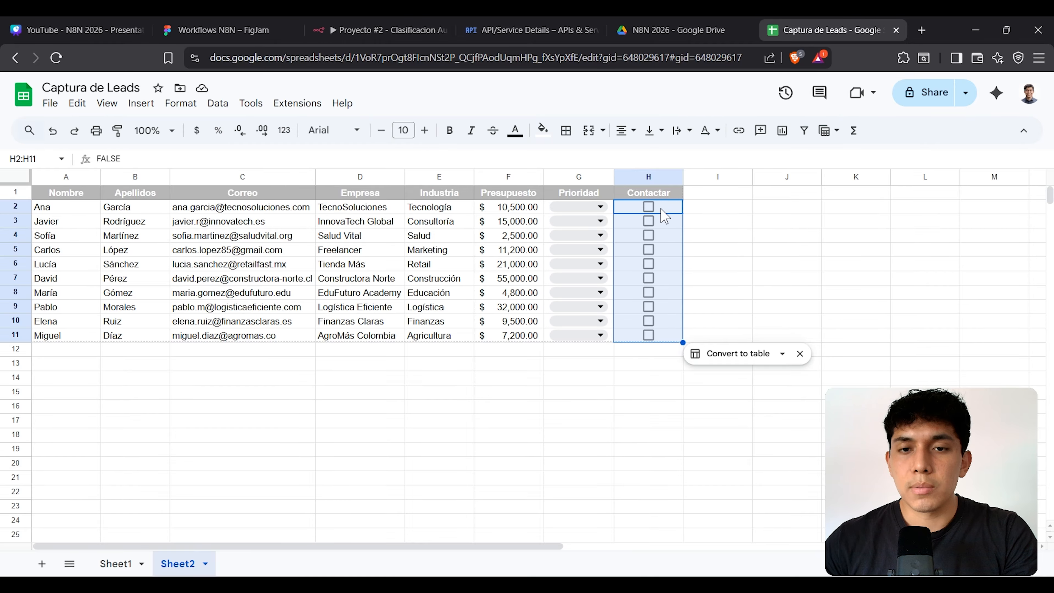
pyautogui.moveTo(135, 162); pyautogui.dragTo(92, 160)
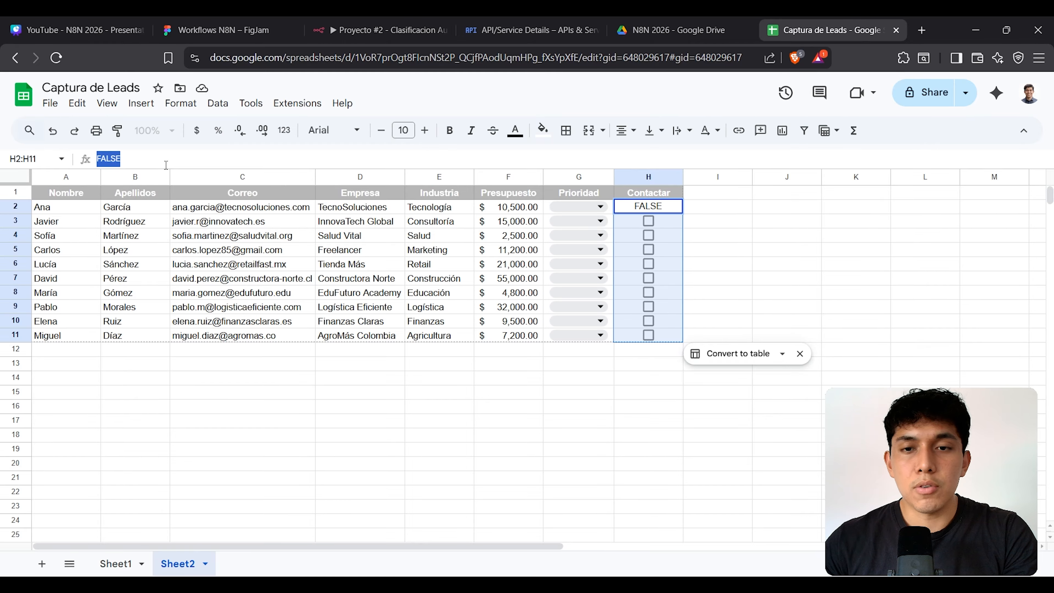
pyautogui.click(757, 212)
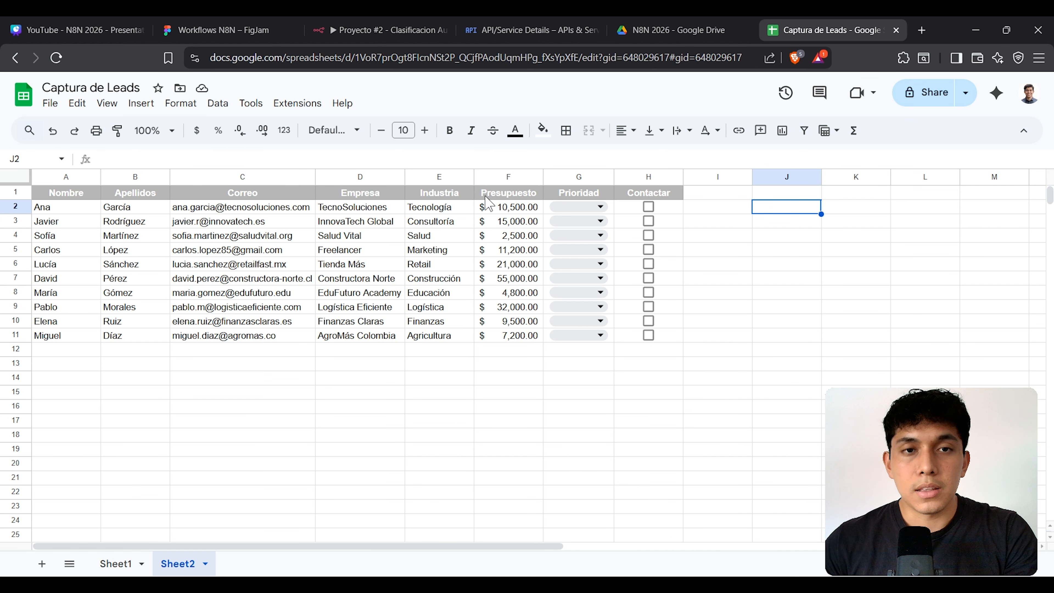
pyautogui.click(380, 30)
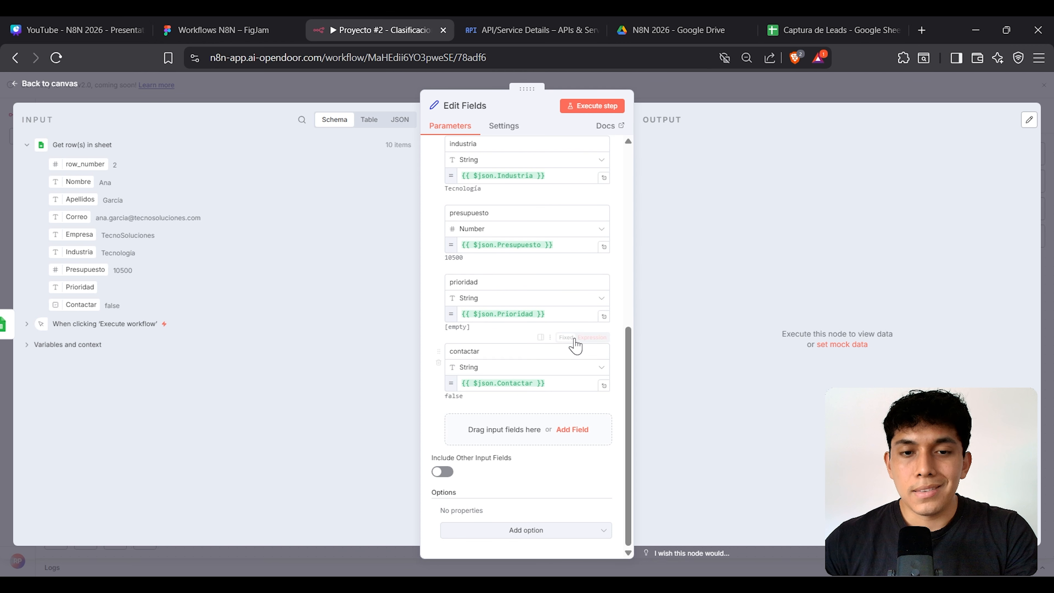
pyautogui.click(497, 367)
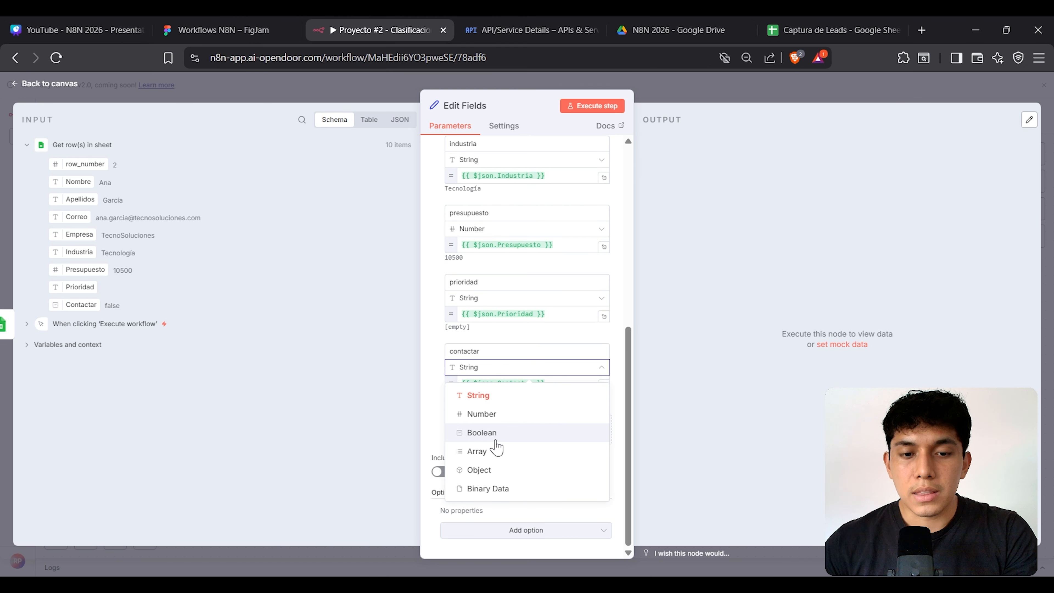
# Step: Set contactar to Boolean and run Edit Fields, getting 10 output items
pyautogui.click(482, 433)
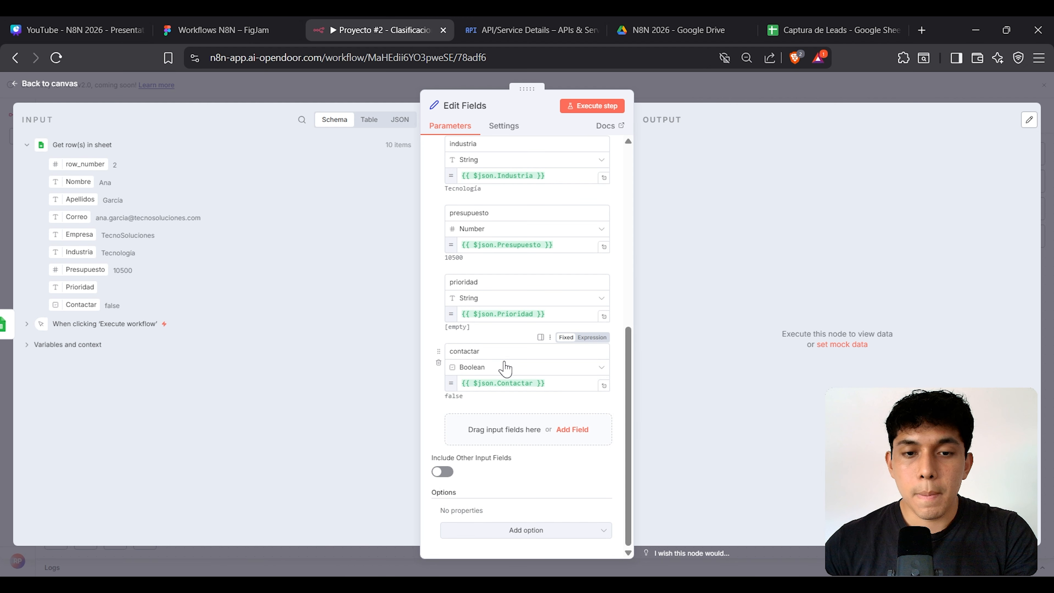
pyautogui.doubleClick(453, 397)
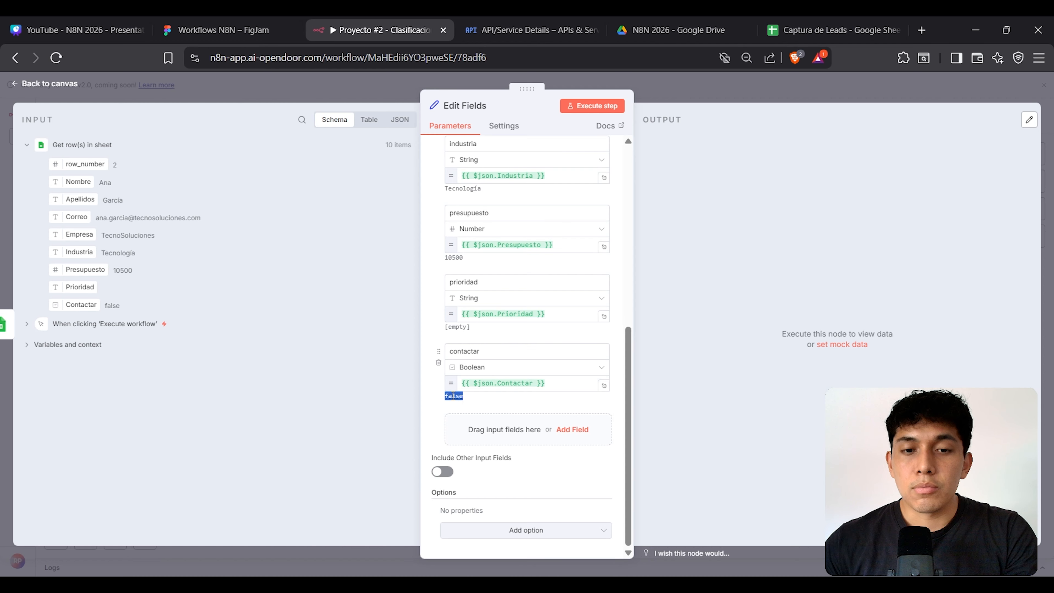
pyautogui.click(714, 219)
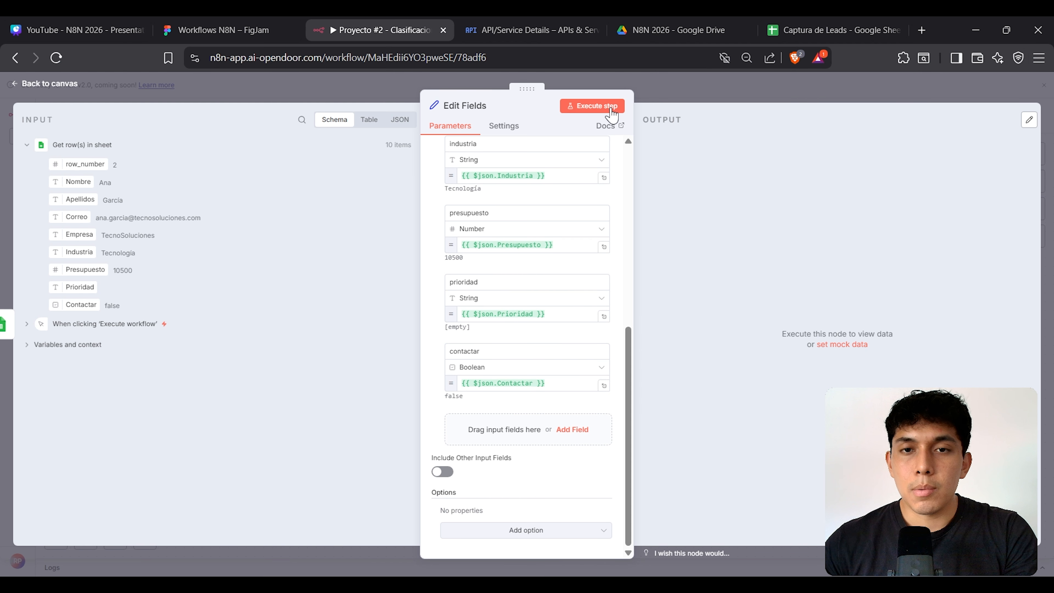
pyautogui.click(600, 107)
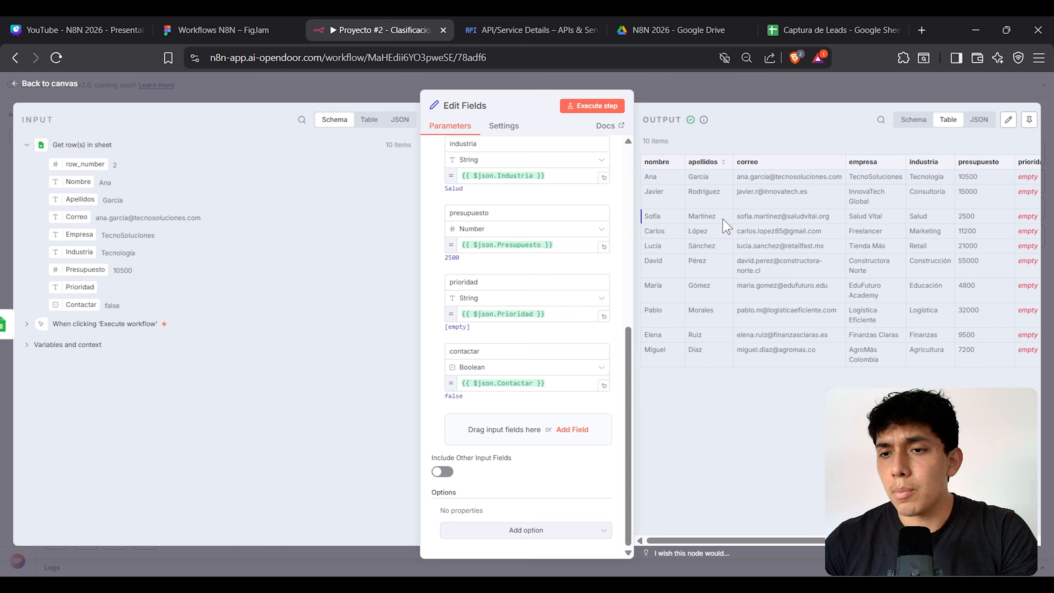
pyautogui.moveTo(800, 538); pyautogui.dragTo(776, 530)
pyautogui.press('Escape')
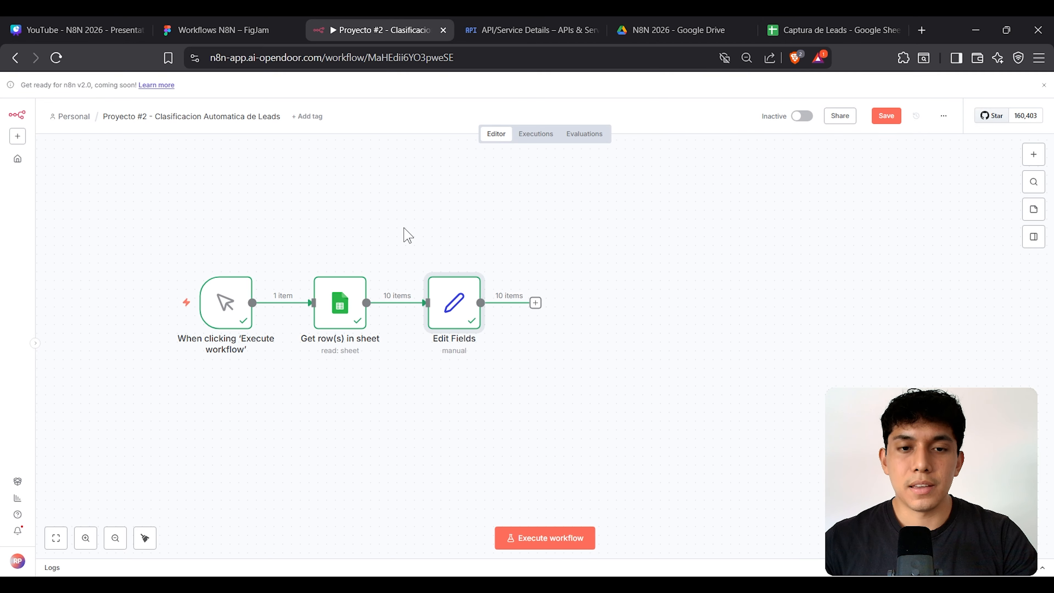
# Step: Check the FigJam diagram's filter box for the Prospectos and Presupuesto criteria
pyautogui.moveTo(405, 229); pyautogui.dragTo(584, 421)
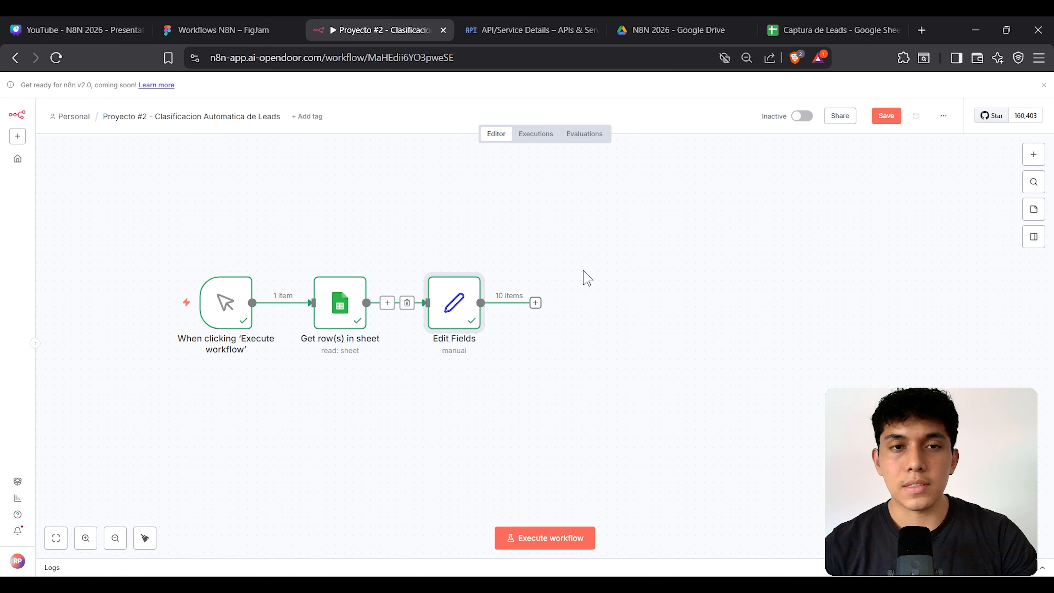
pyautogui.click(238, 27)
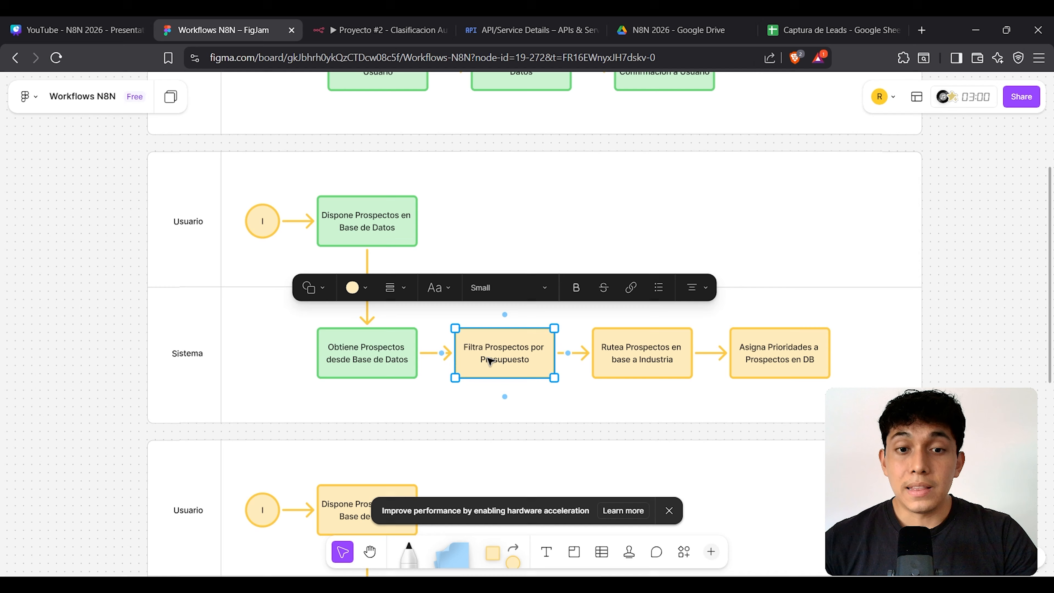
pyautogui.doubleClick(522, 353)
pyautogui.press('Escape')
pyautogui.doubleClick(514, 361)
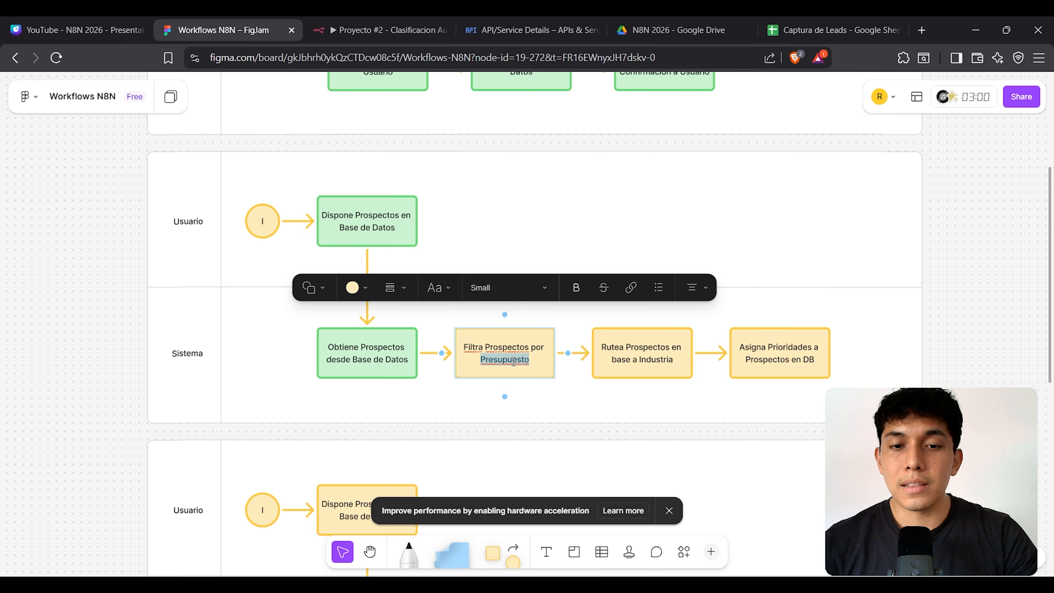
pyautogui.click(371, 26)
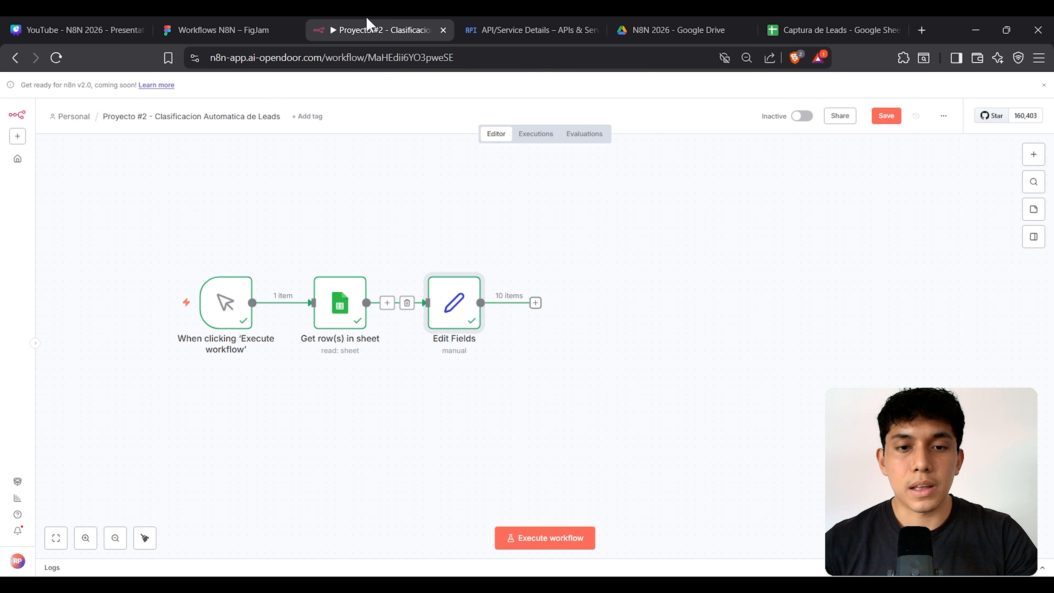
# Step: Confirm the presupuesto field name in Edit Fields, then add a step after it
pyautogui.doubleClick(465, 306)
pyautogui.scroll(-5, 498, 290)
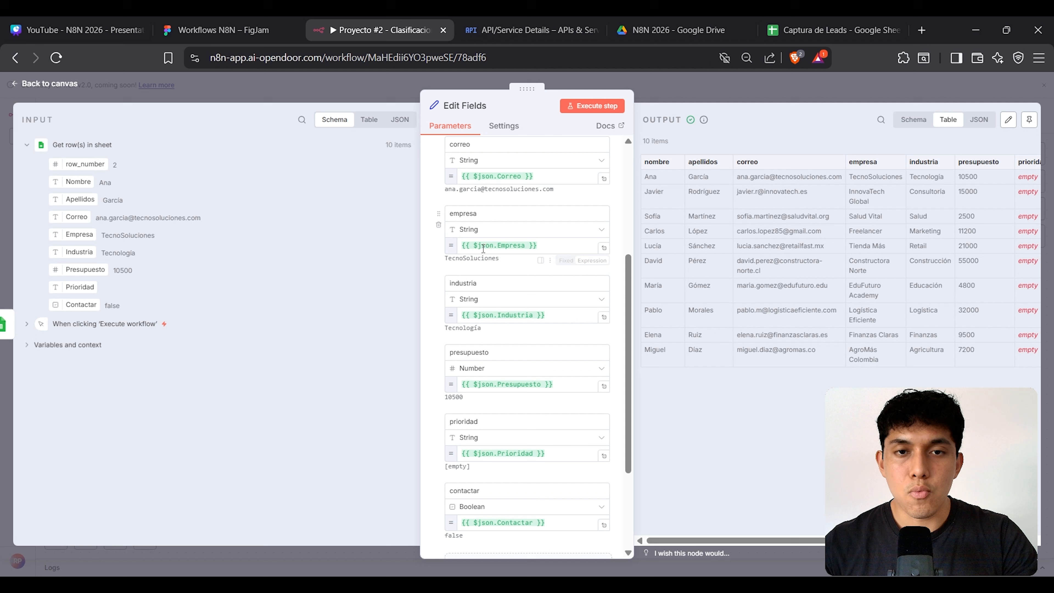
pyautogui.scroll(-2, 537, 310)
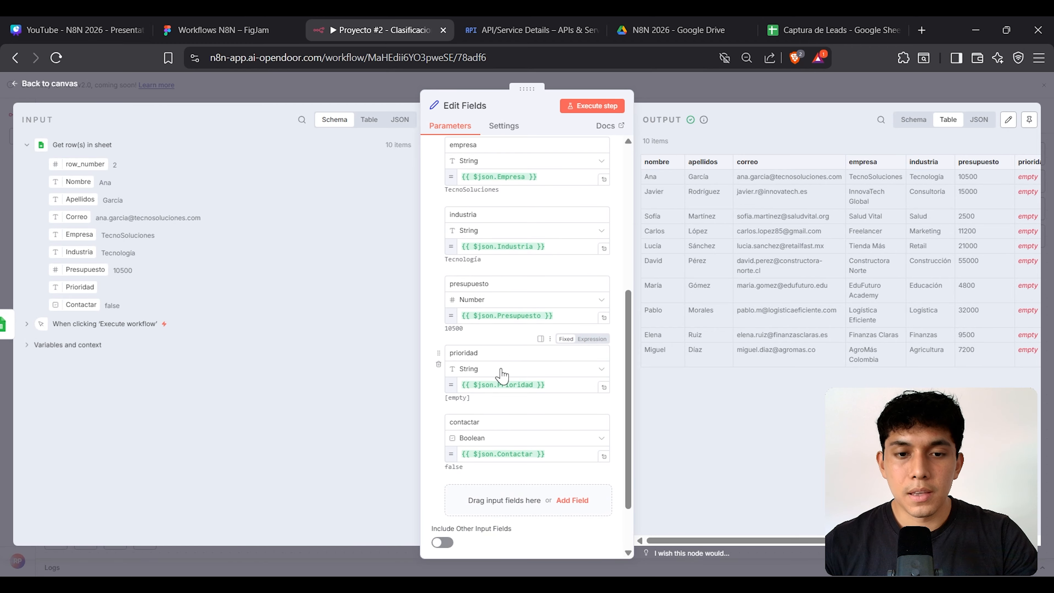
pyautogui.doubleClick(483, 285)
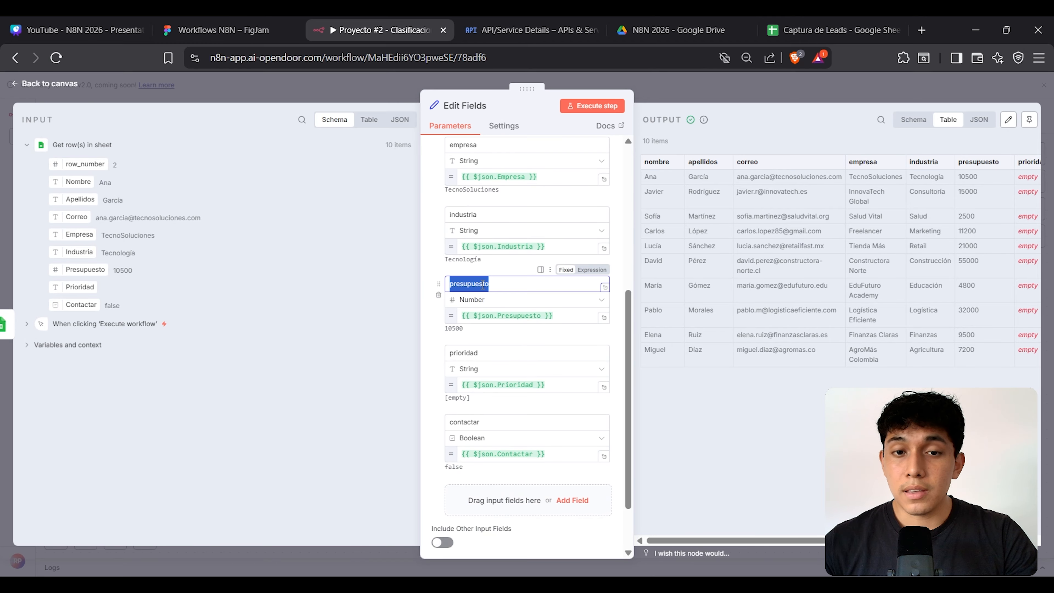
pyautogui.click(365, 98)
pyautogui.click(252, 31)
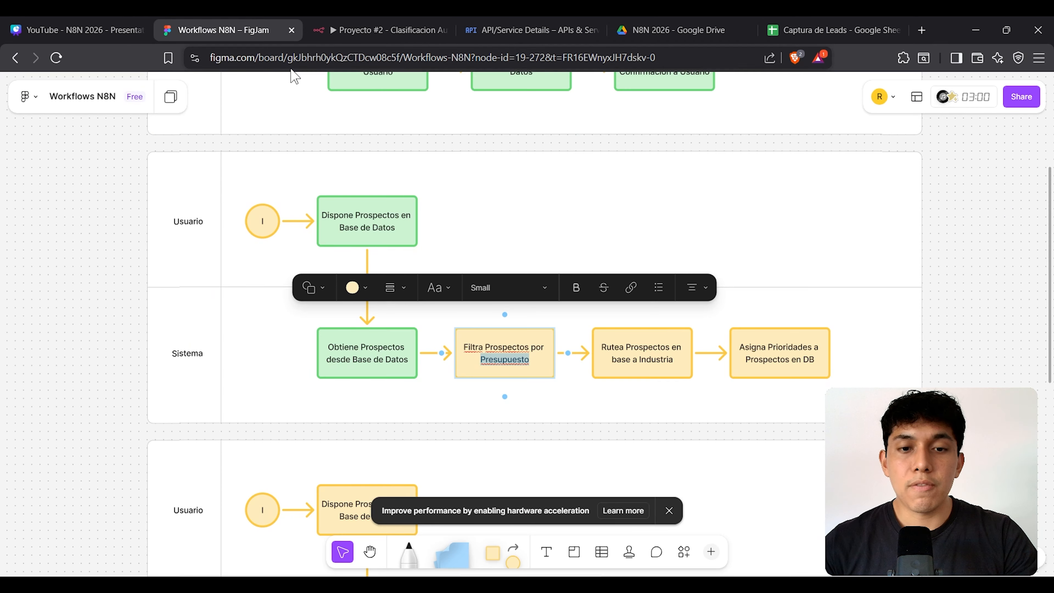
pyautogui.click(535, 337)
pyautogui.click(366, 30)
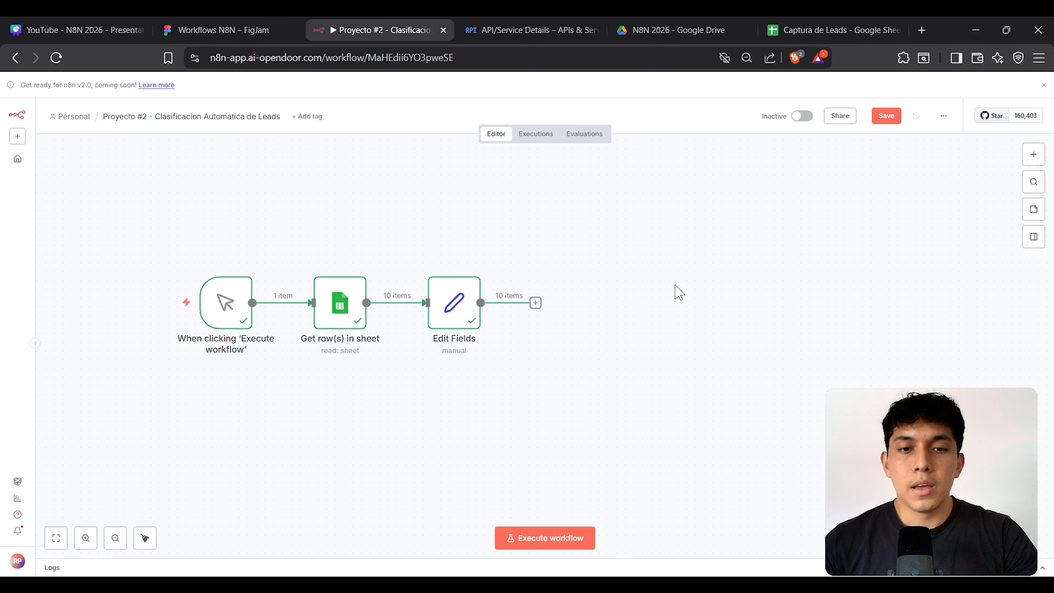
pyautogui.click(535, 304)
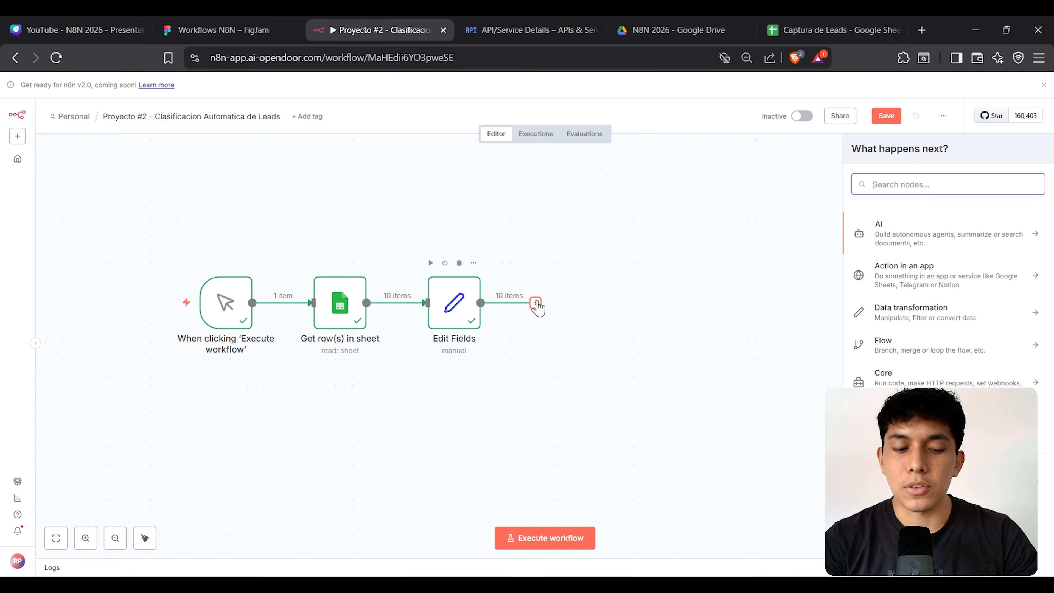
# Step: Add a Filter node after Edit Fields via a 'filt' search and open it
pyautogui.write('filt')
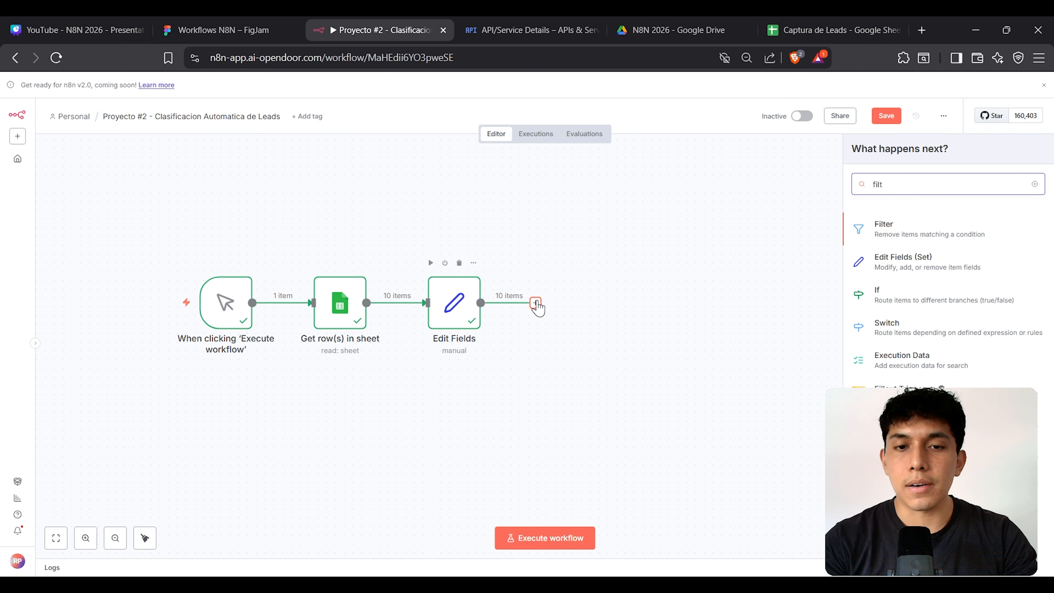
pyautogui.press('Return')
pyautogui.press('Escape')
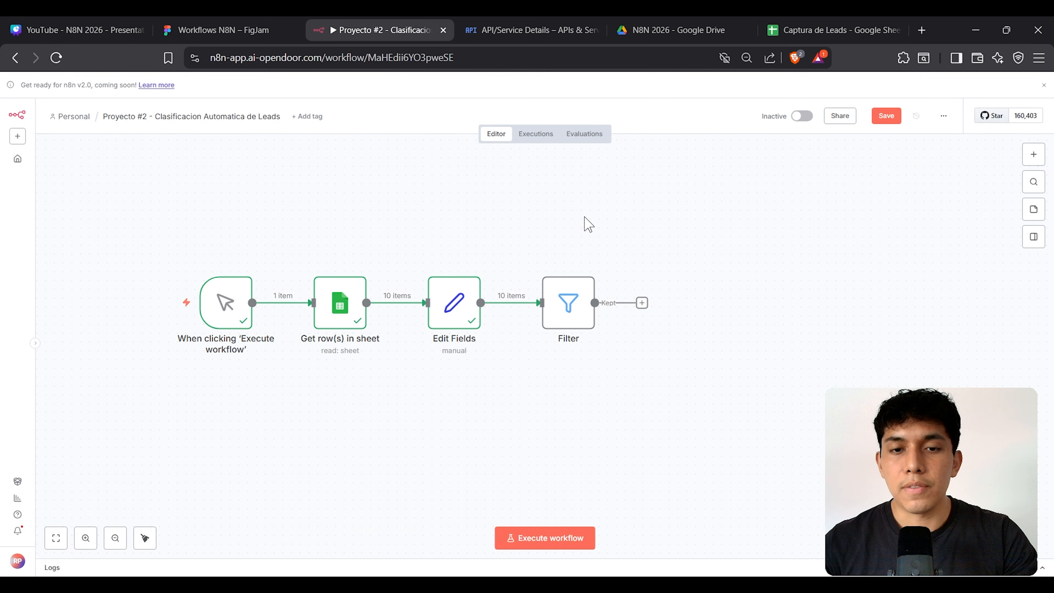
pyautogui.doubleClick(568, 314)
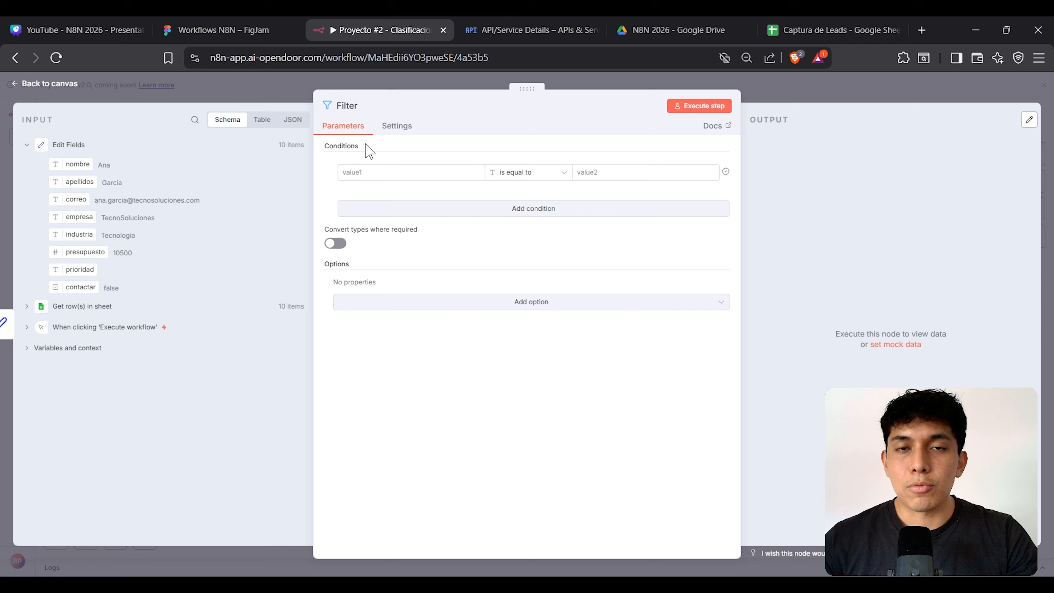
# Step: Put {{ $json.presupuesto }} into the condition, checking input values 10500 and 15000
pyautogui.click(377, 169)
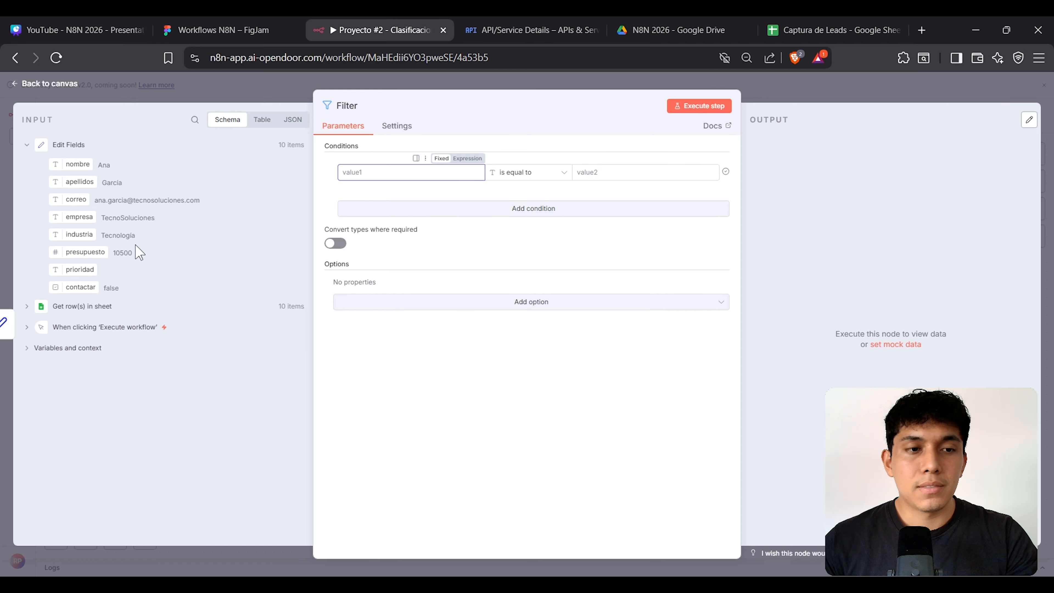
pyautogui.moveTo(83, 252); pyautogui.dragTo(372, 177)
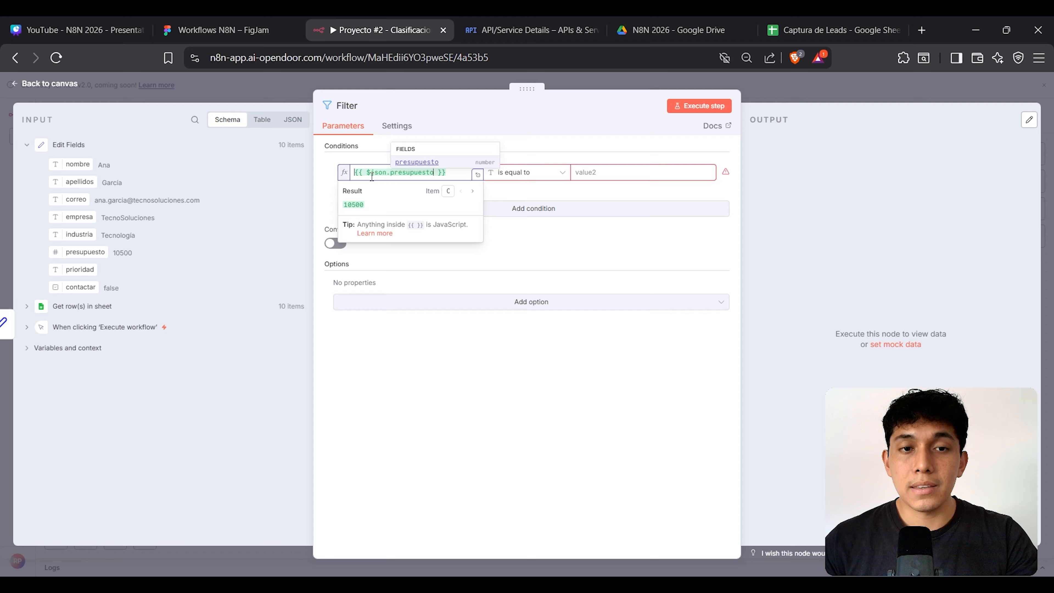
pyautogui.click(379, 153)
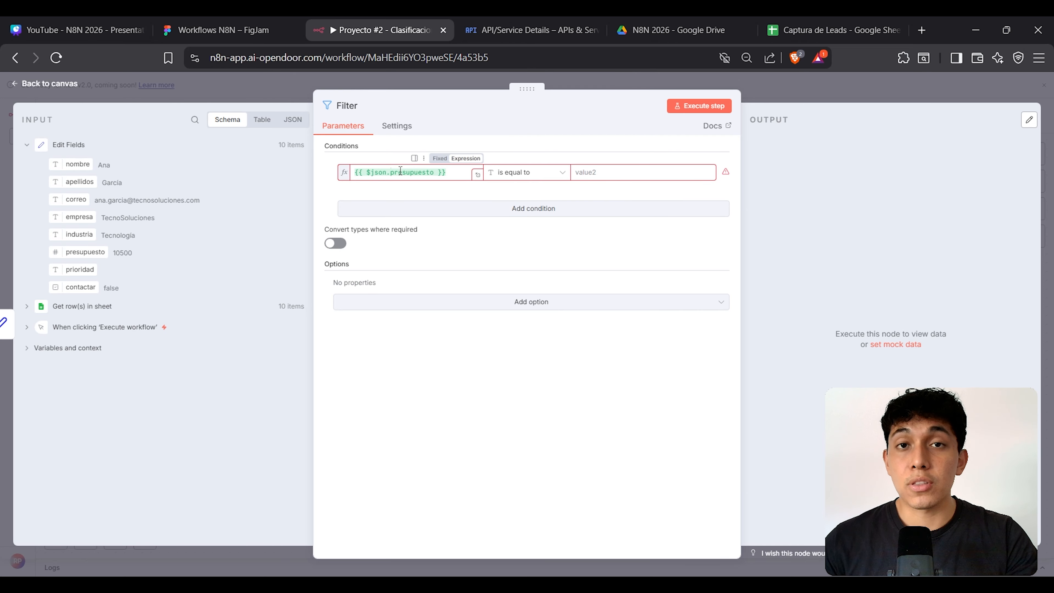
pyautogui.click(262, 120)
pyautogui.moveTo(314, 202); pyautogui.dragTo(428, 202)
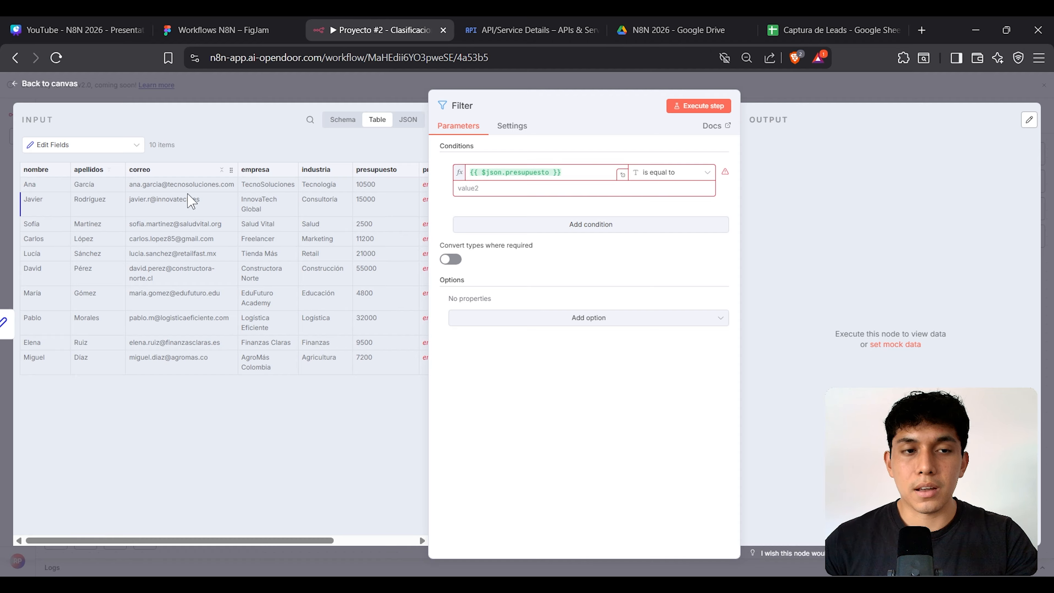
pyautogui.doubleClick(368, 184)
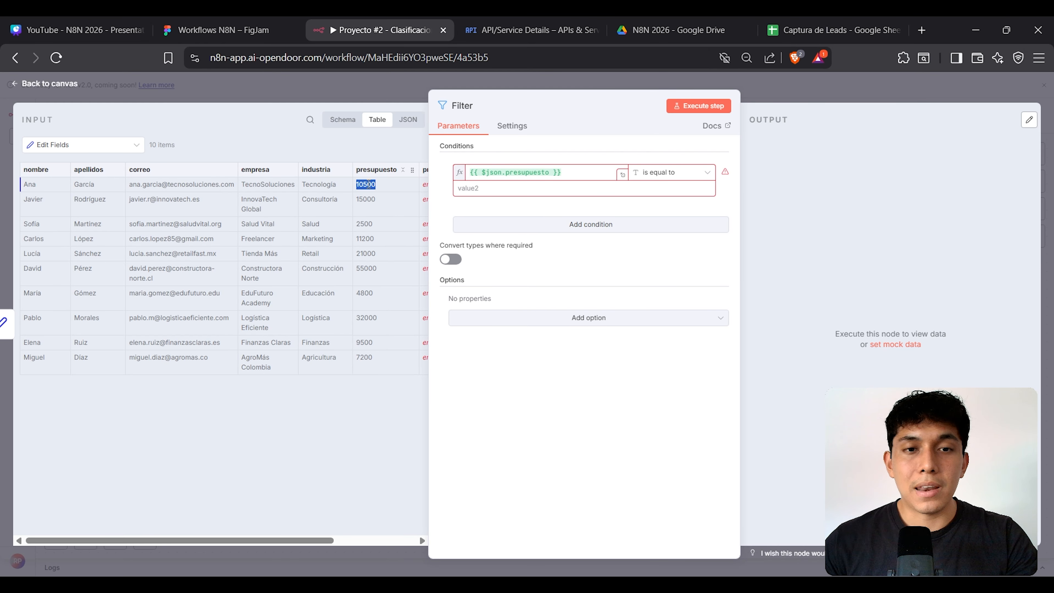
pyautogui.doubleClick(368, 200)
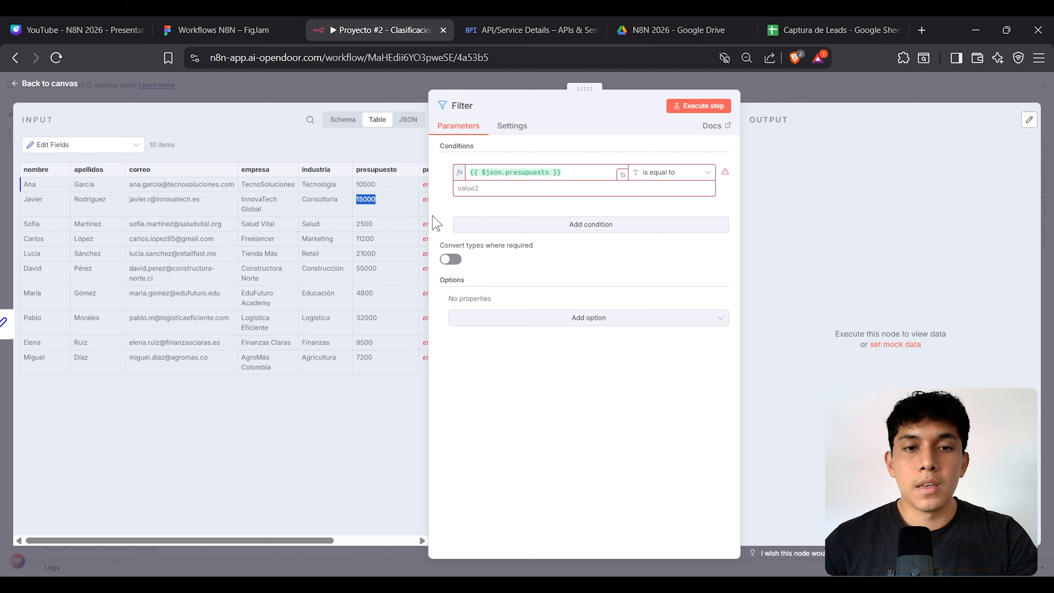
pyautogui.moveTo(429, 218); pyautogui.dragTo(313, 212)
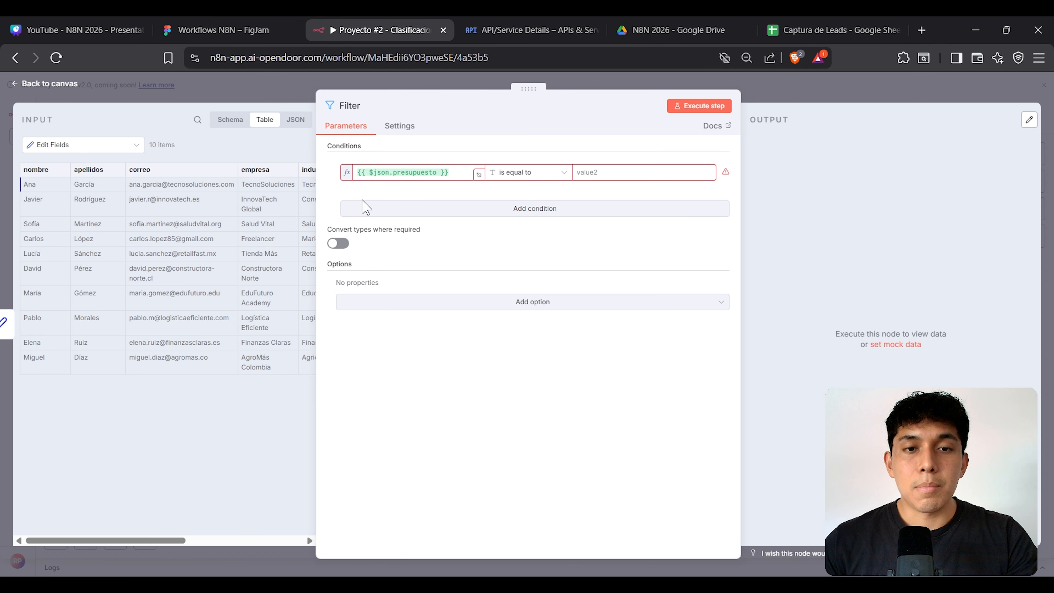
pyautogui.click(454, 174)
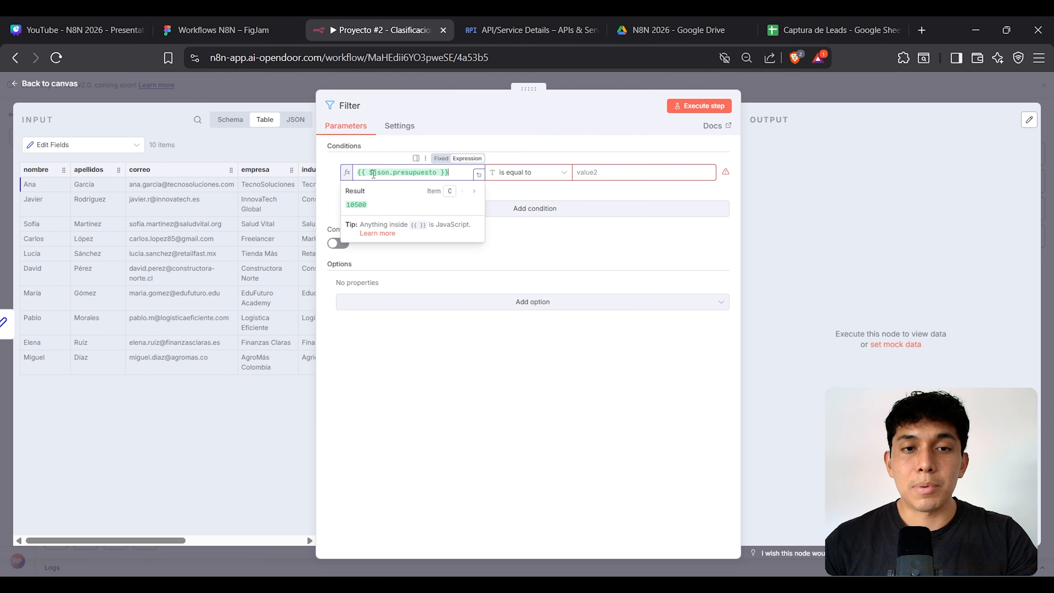
pyautogui.click(231, 120)
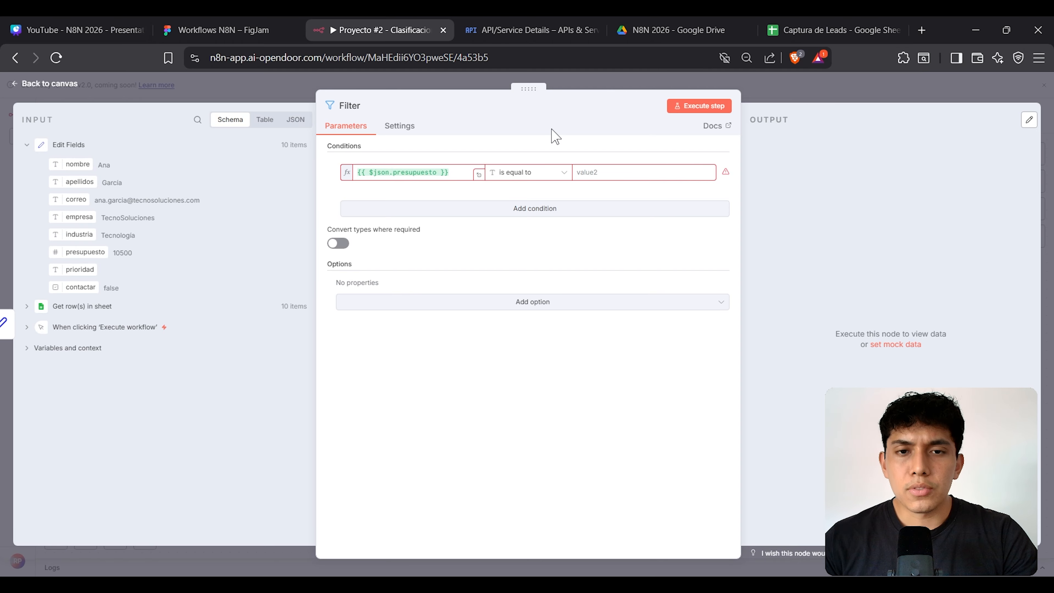
# Step: Set the condition operator to Number > is greater than
pyautogui.click(545, 177)
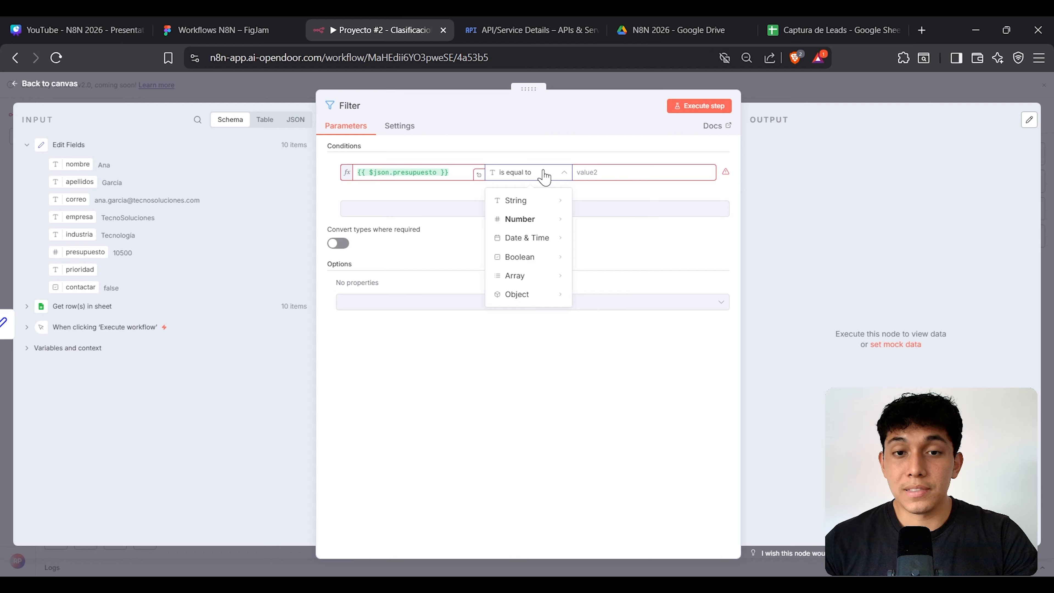
pyautogui.moveTo(539, 220)
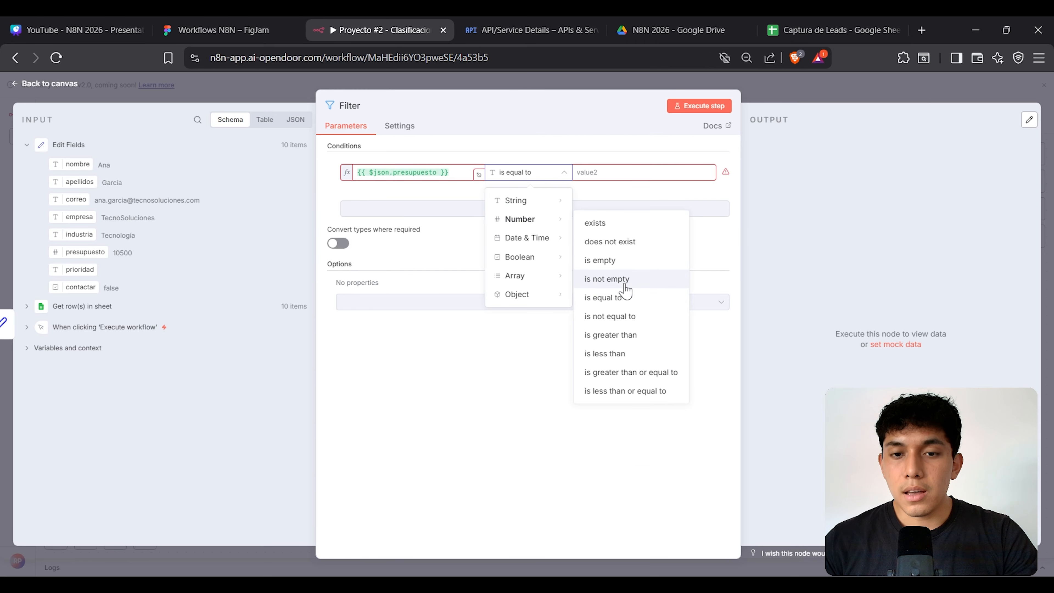
pyautogui.click(624, 339)
# Step: Review the leads' Presupuesto budgets in column F of the Captura de Leads sheet, then return to n8n
pyautogui.click(827, 29)
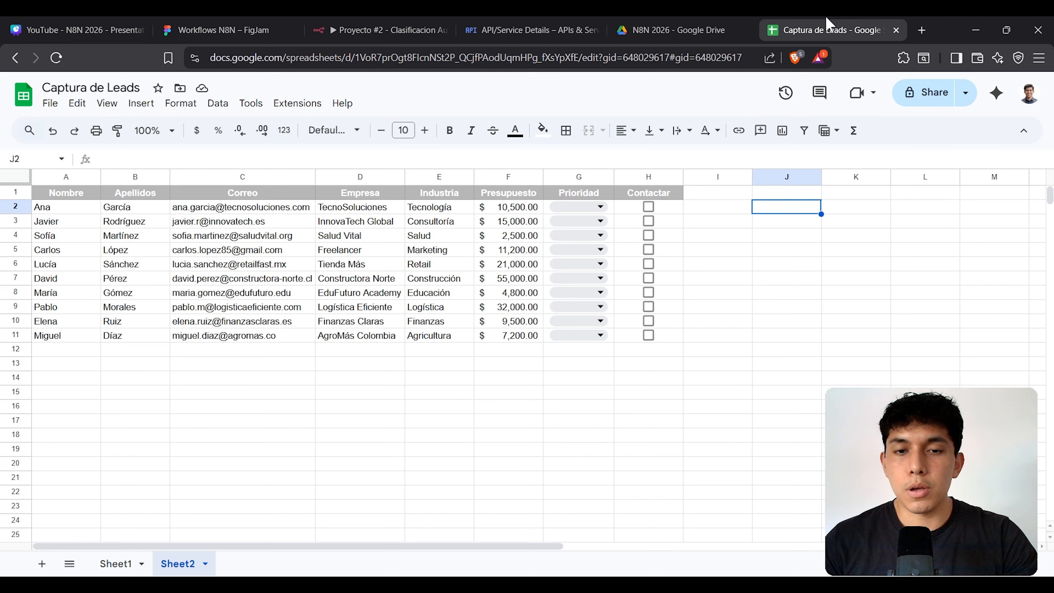
pyautogui.moveTo(535, 210); pyautogui.dragTo(525, 340)
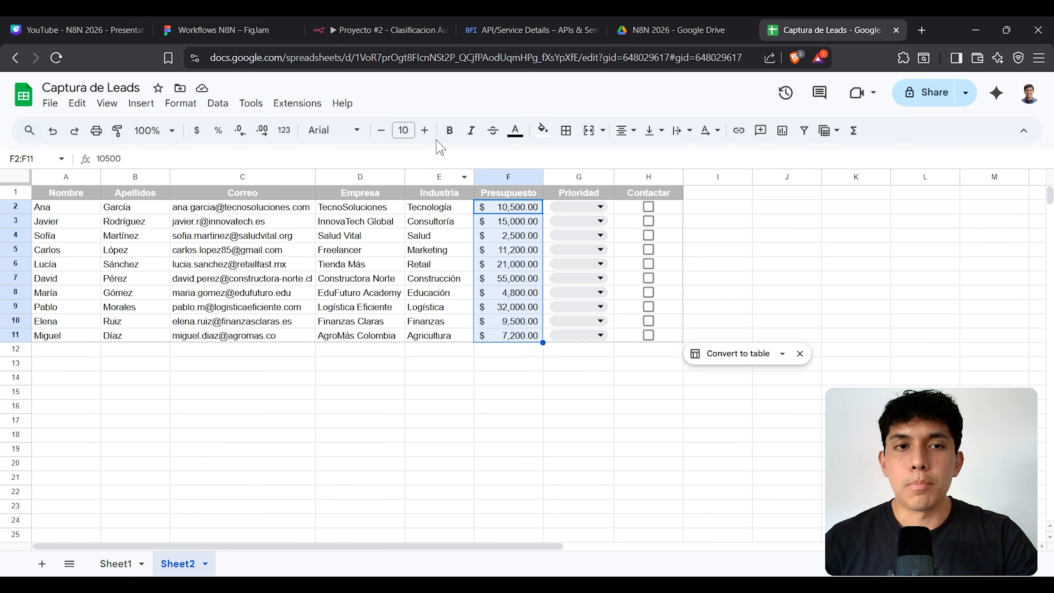
pyautogui.click(353, 24)
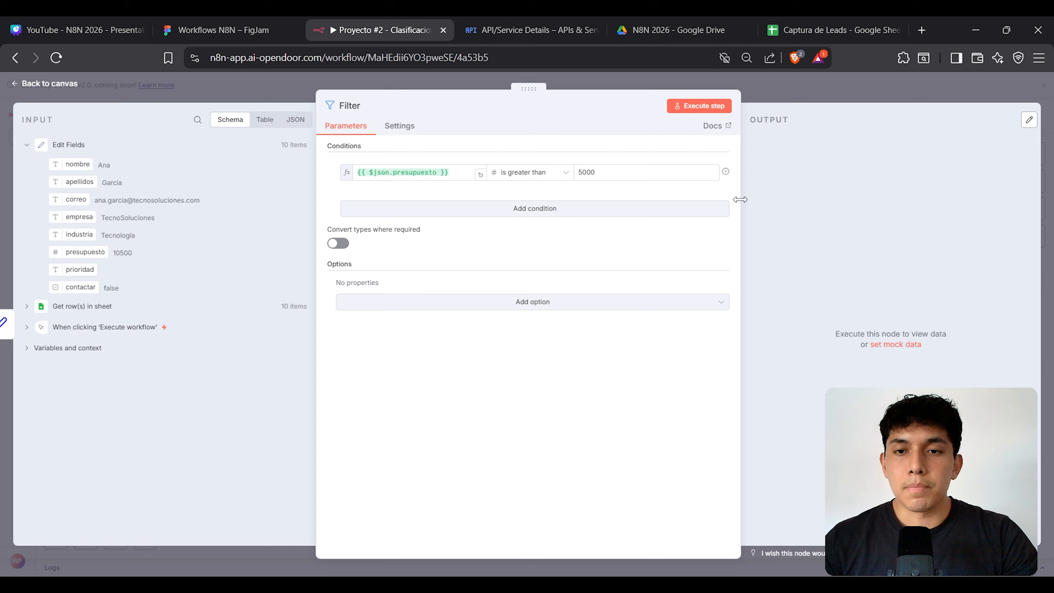
# Step: Show the Filter's incoming leads as a table and execute the Filter step
pyautogui.moveTo(741, 204); pyautogui.dragTo(636, 209)
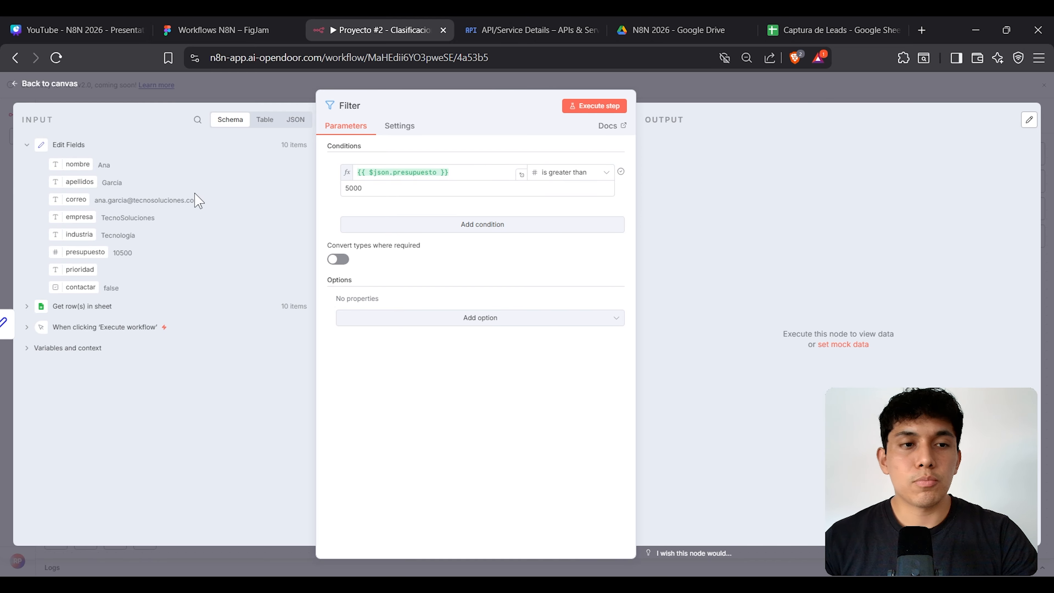
pyautogui.click(265, 120)
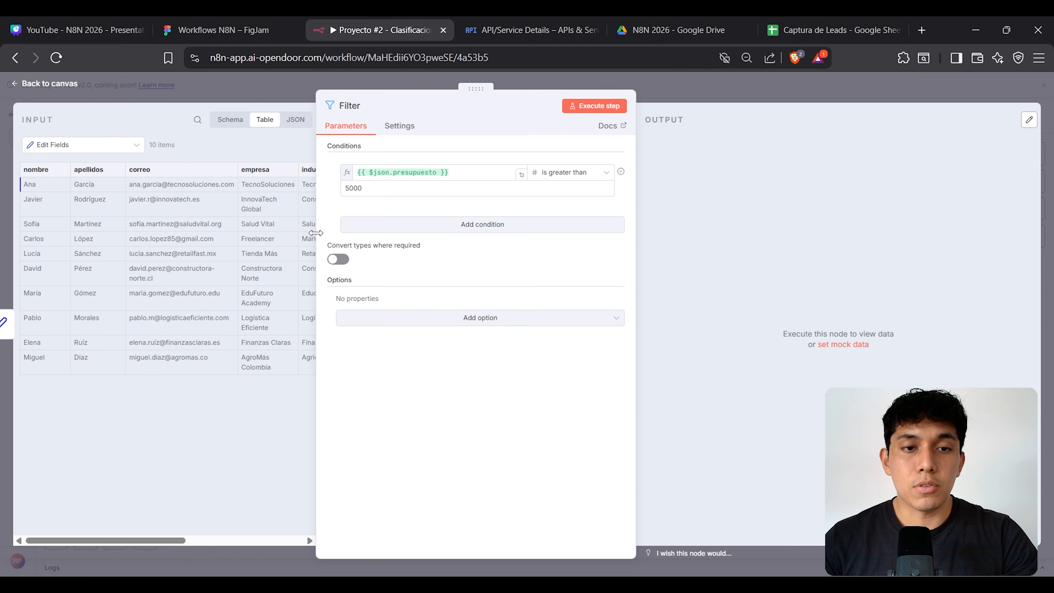
pyautogui.moveTo(476, 89); pyautogui.dragTo(560, 104)
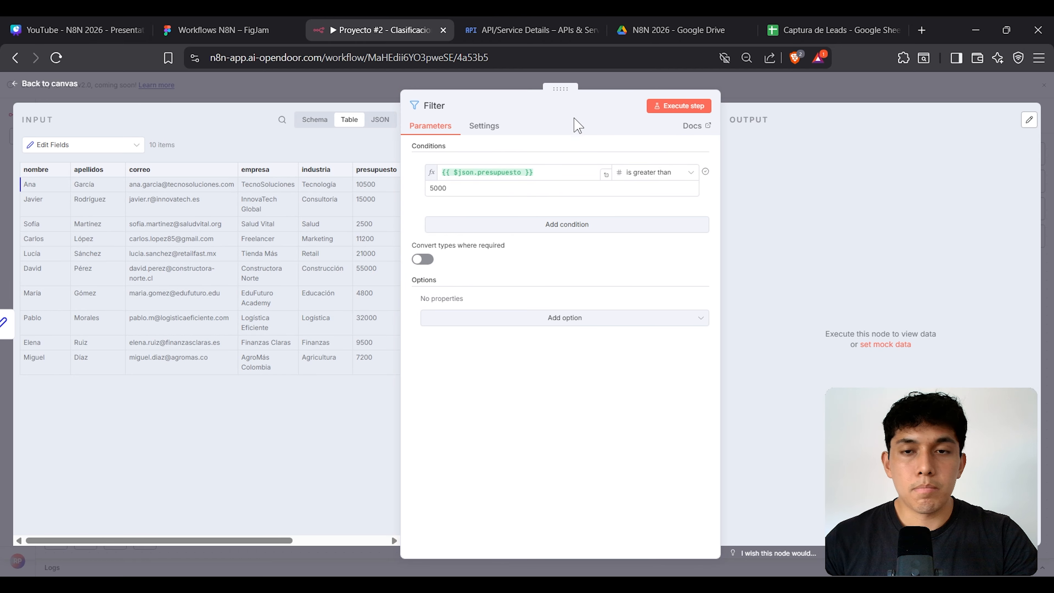
pyautogui.click(691, 111)
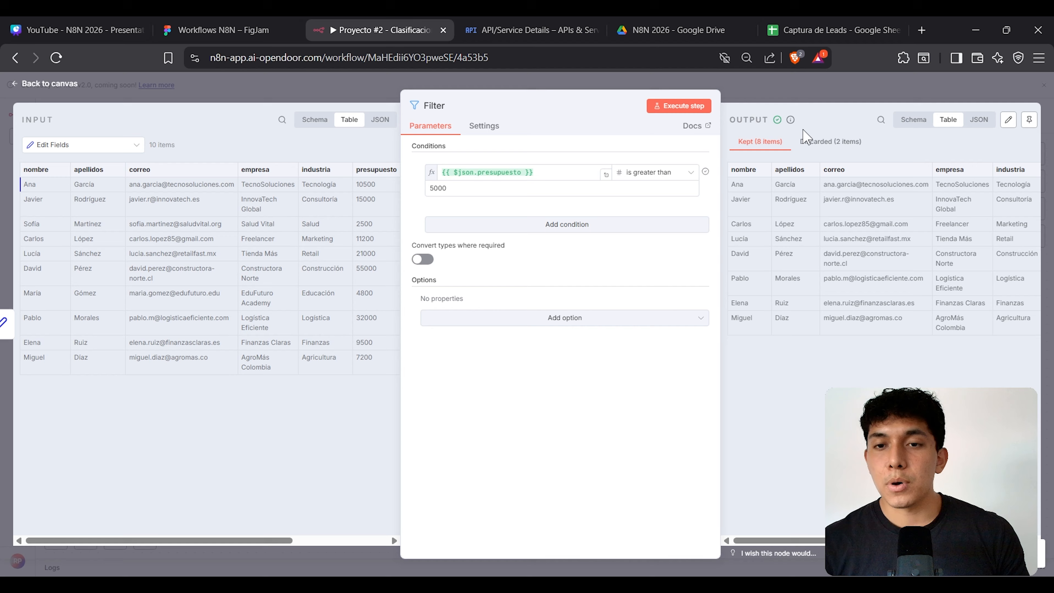
# Step: Verify the discarded leads (budgets 2500 and 4800) and the 8 kept ones, then return to the canvas
pyautogui.doubleClick(464, 193)
pyautogui.moveTo(850, 541); pyautogui.dragTo(957, 540)
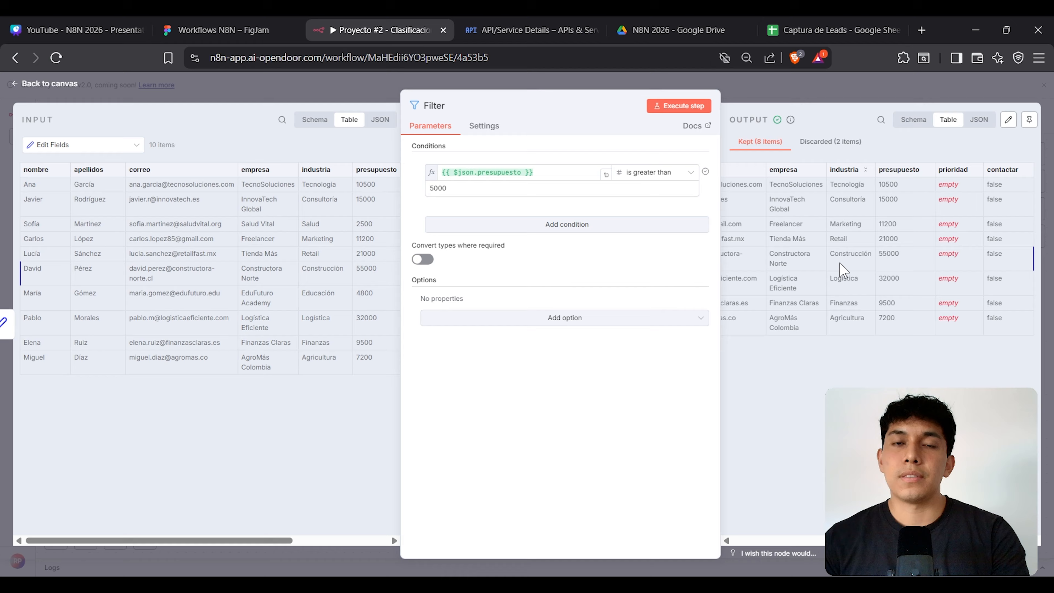
pyautogui.click(828, 142)
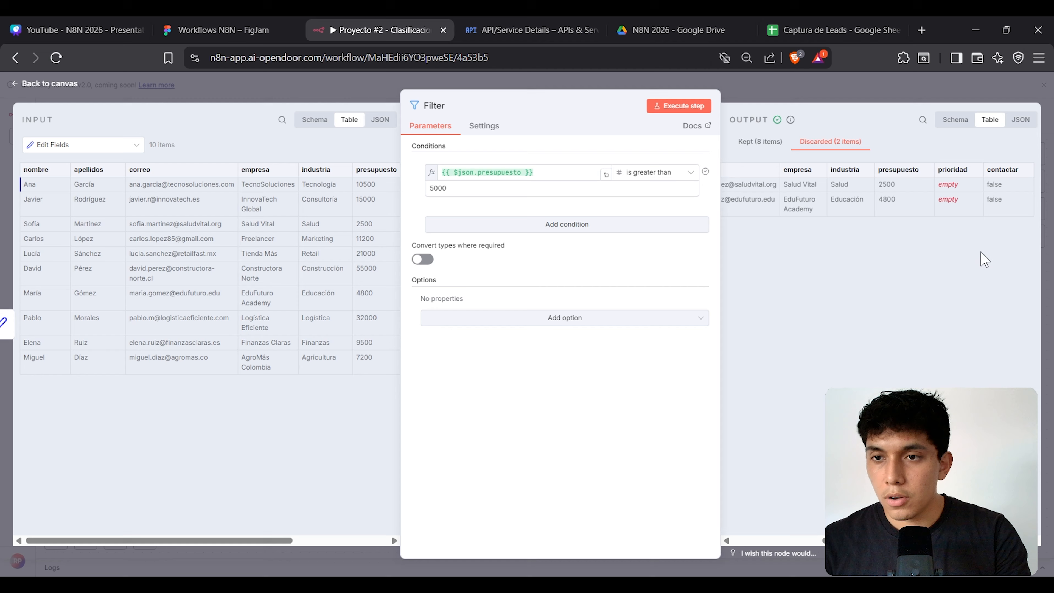
pyautogui.doubleClick(892, 185)
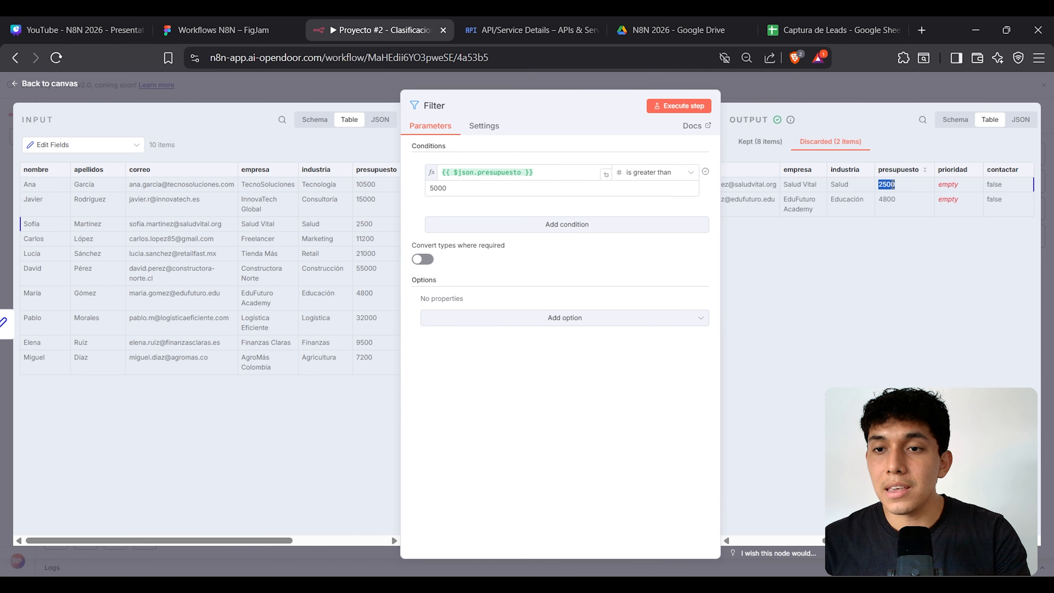
pyautogui.doubleClick(888, 200)
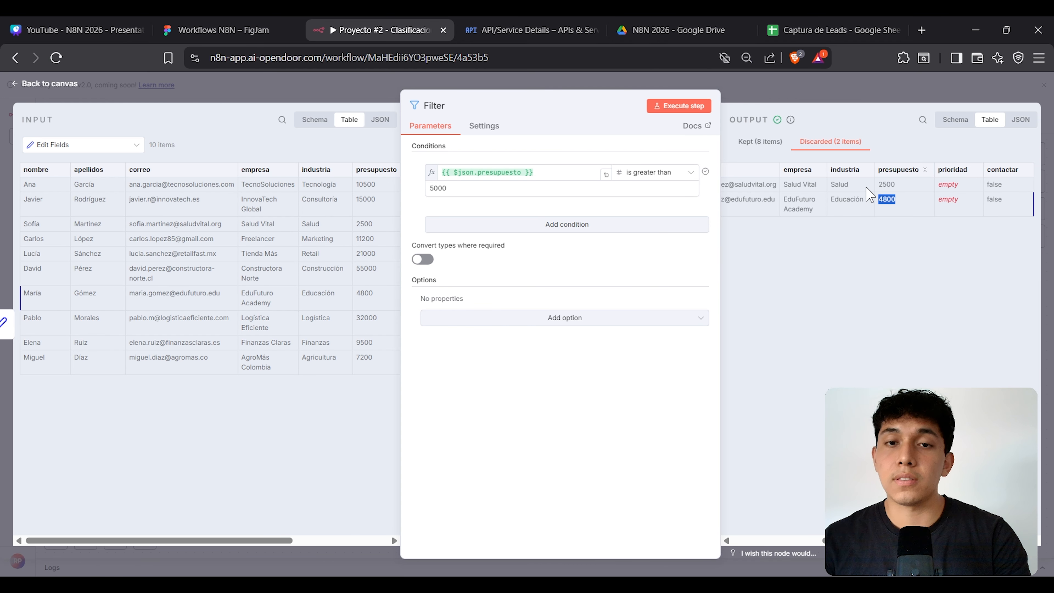
pyautogui.click(756, 145)
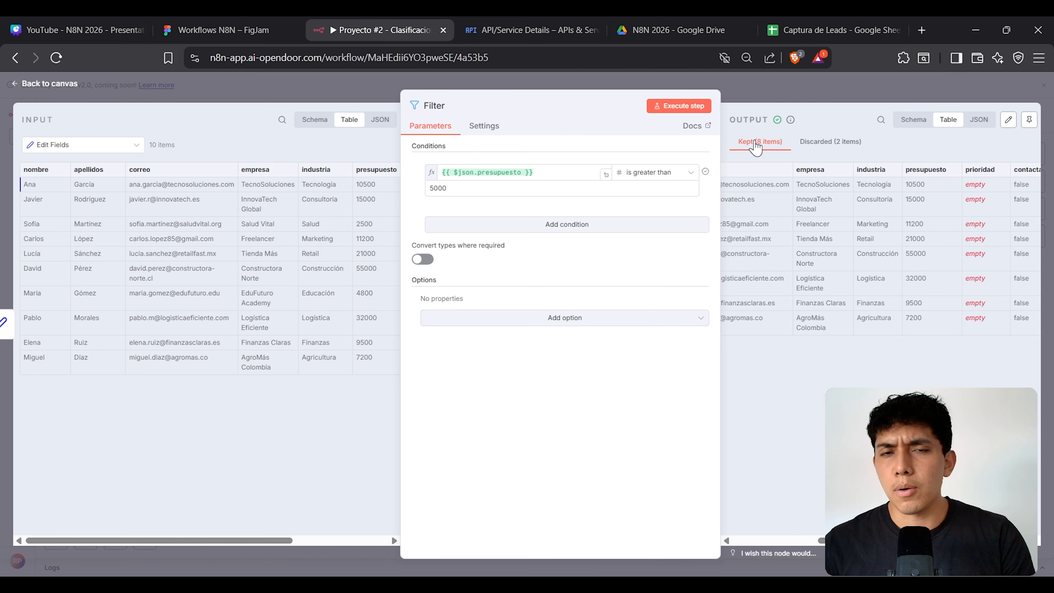
pyautogui.click(754, 79)
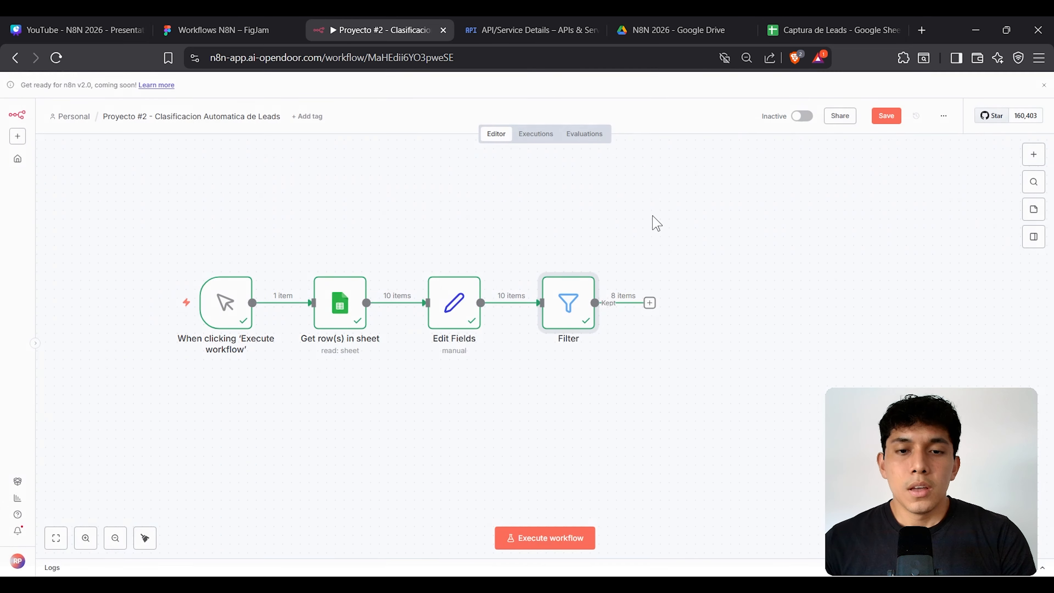
# Step: Save the Proyecto #2 workflow and open fill colours for FigJam's 'Filtra Prospectos por Presupuesto' box
pyautogui.click(880, 117)
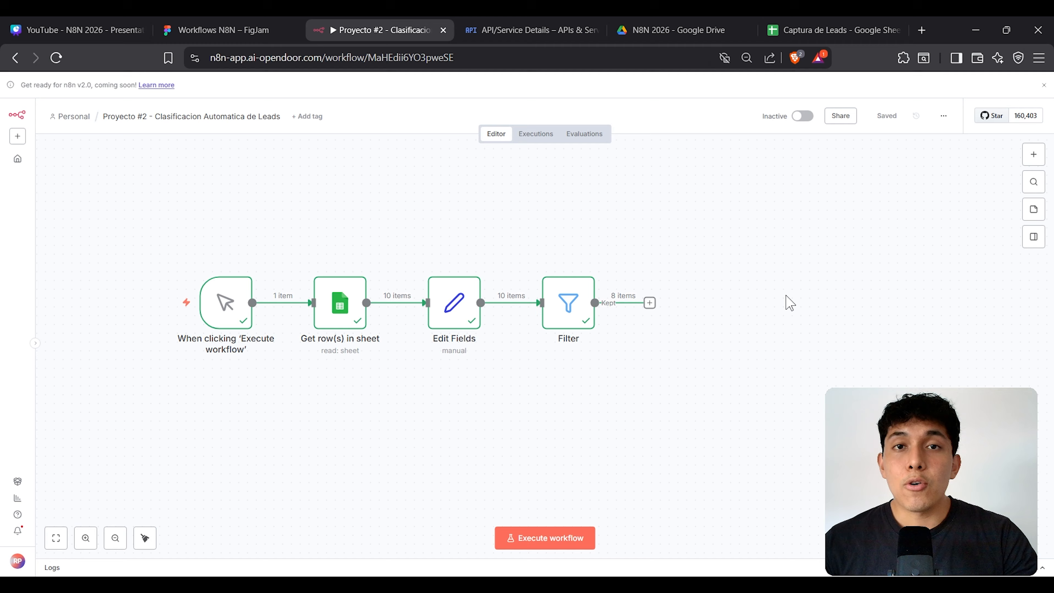
pyautogui.click(245, 31)
pyautogui.click(355, 287)
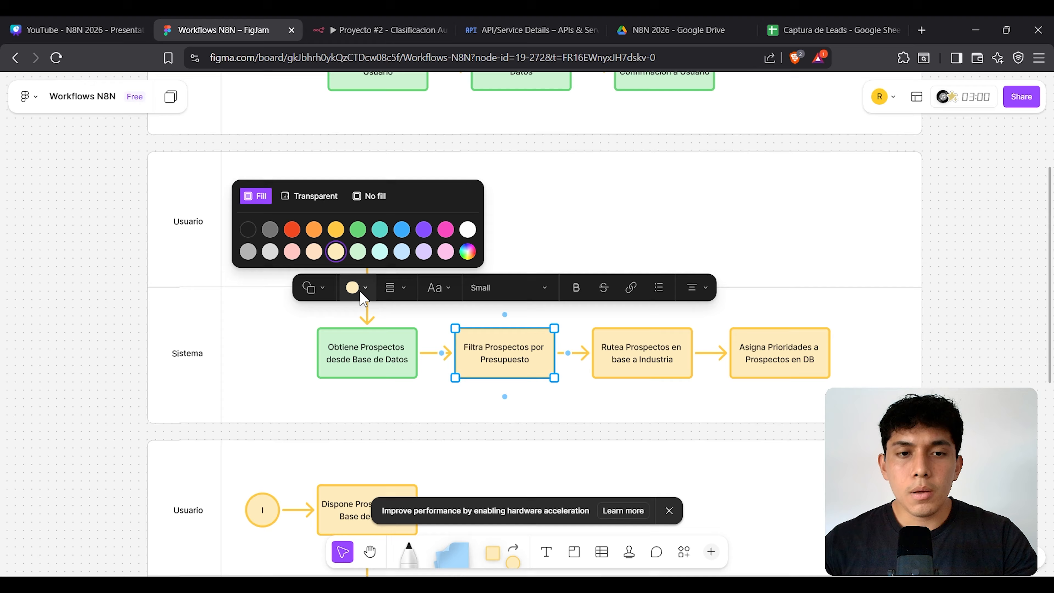
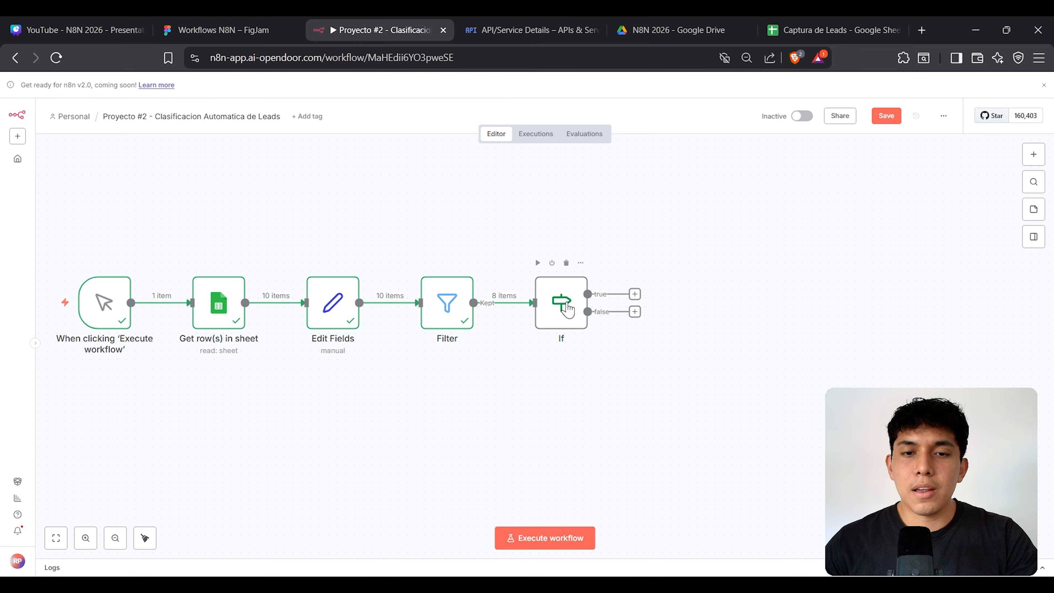
# Step: Open the If node's settings with the 8 Filter leads as input, after checking the FigJam plan and Captura de Leads sheet
pyautogui.doubleClick(564, 308)
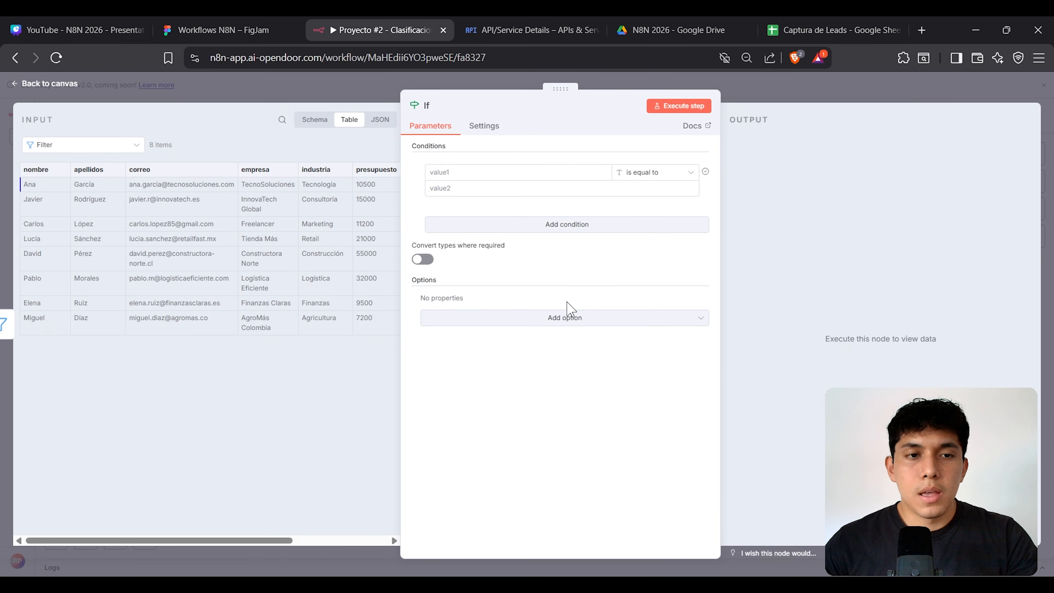
pyautogui.click(244, 25)
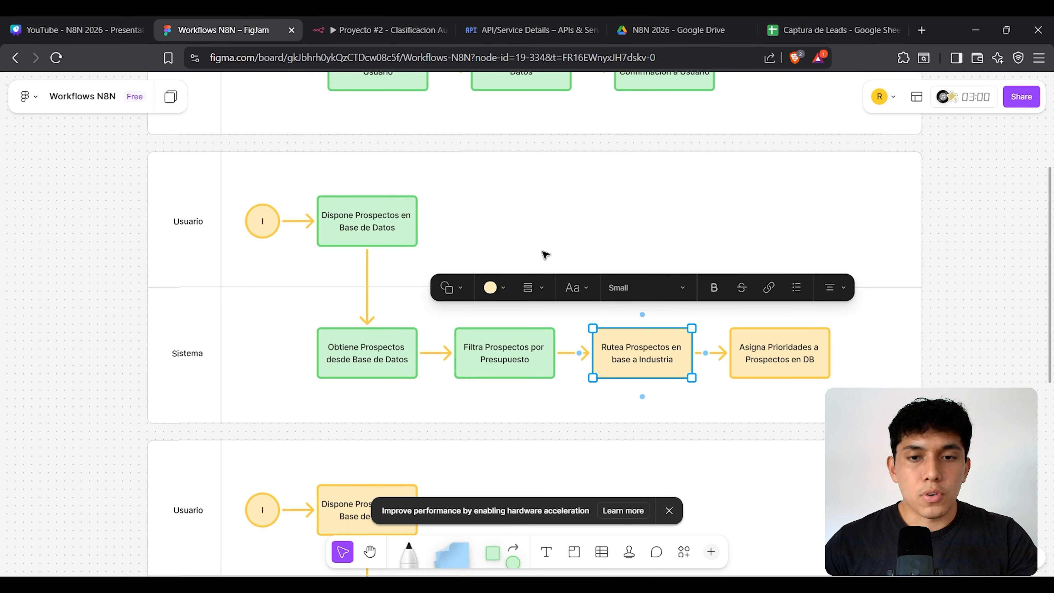
pyautogui.click(400, 33)
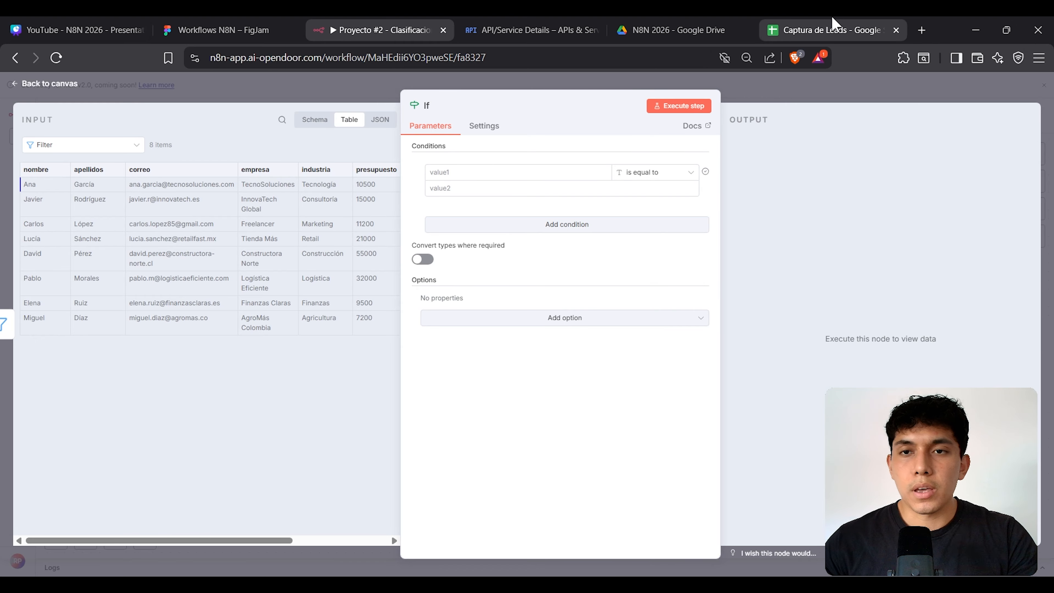
pyautogui.click(835, 25)
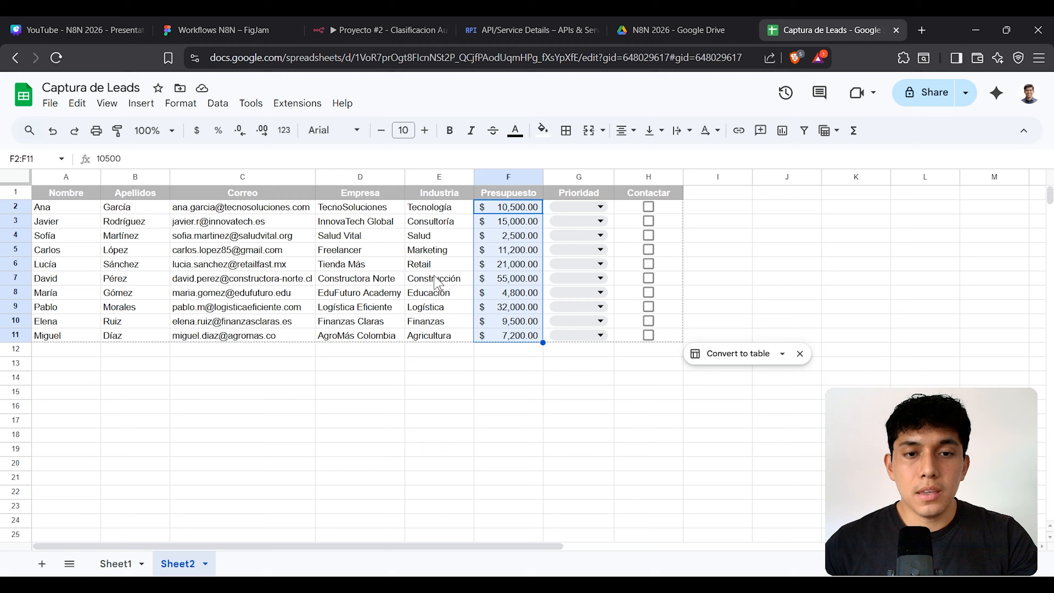
pyautogui.click(379, 26)
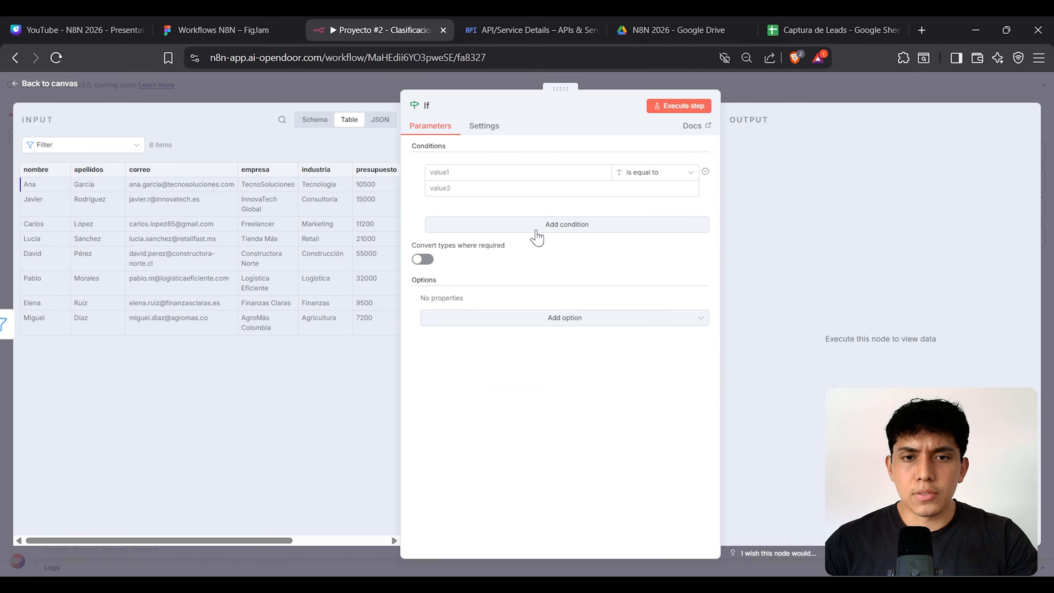
# Step: Show the input as a Schema and make the If condition's first value an expression in the large editor
pyautogui.click(313, 132)
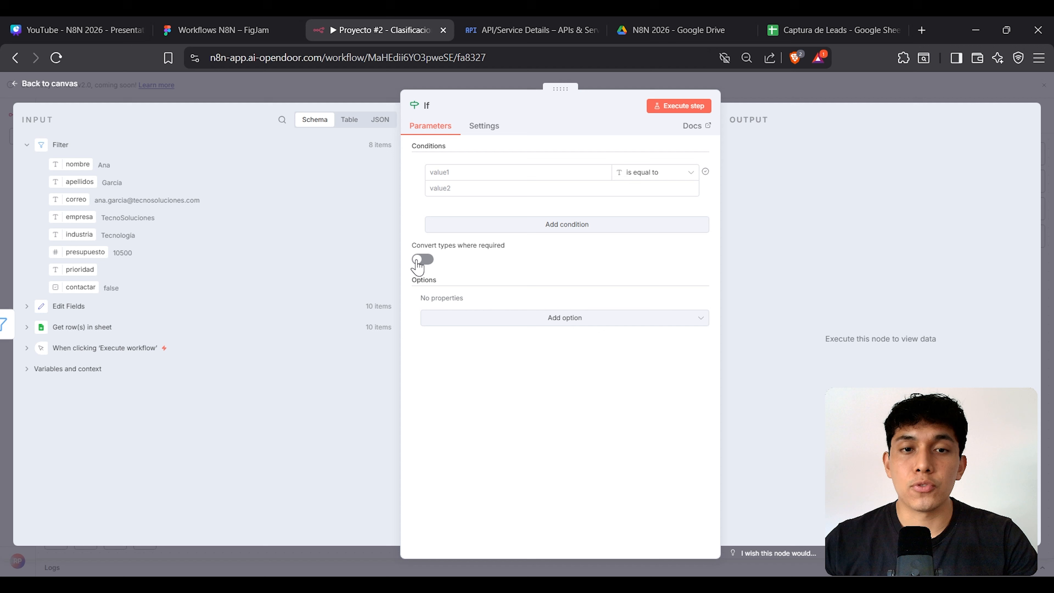
pyautogui.click(476, 180)
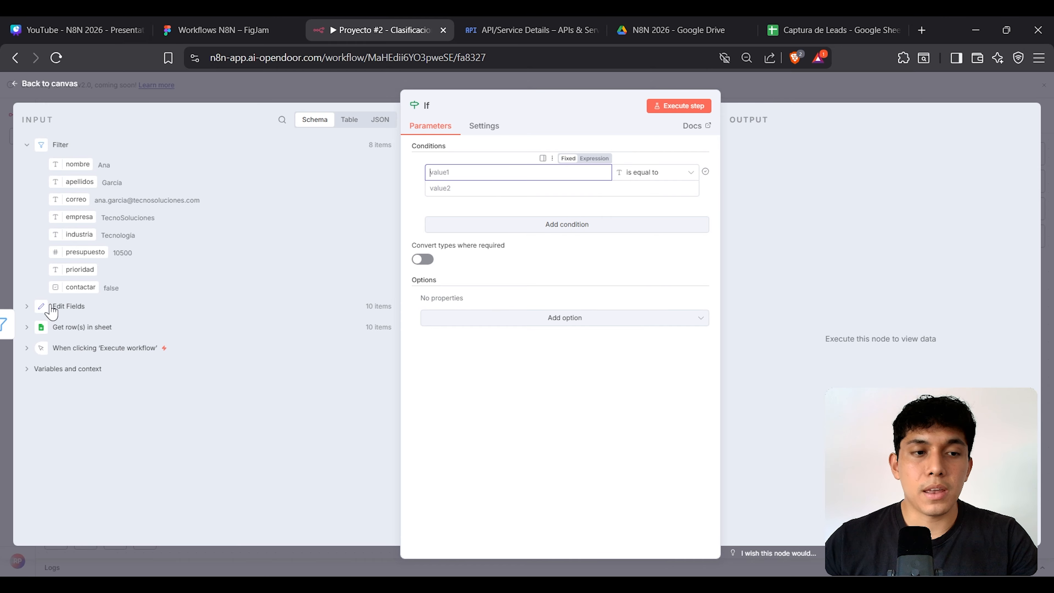
pyautogui.click(28, 307)
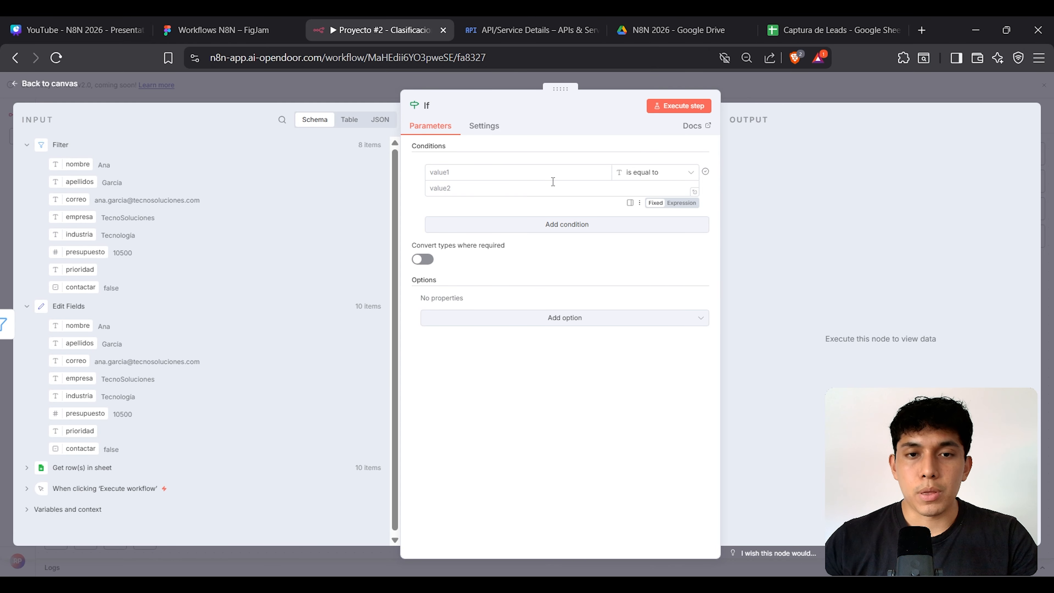
pyautogui.click(603, 159)
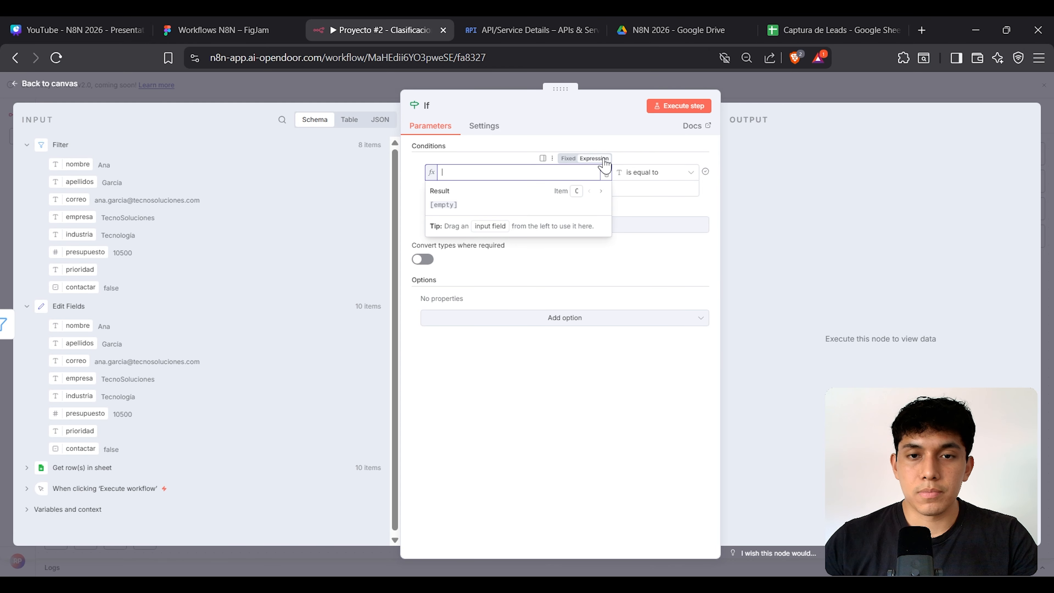
pyautogui.click(606, 175)
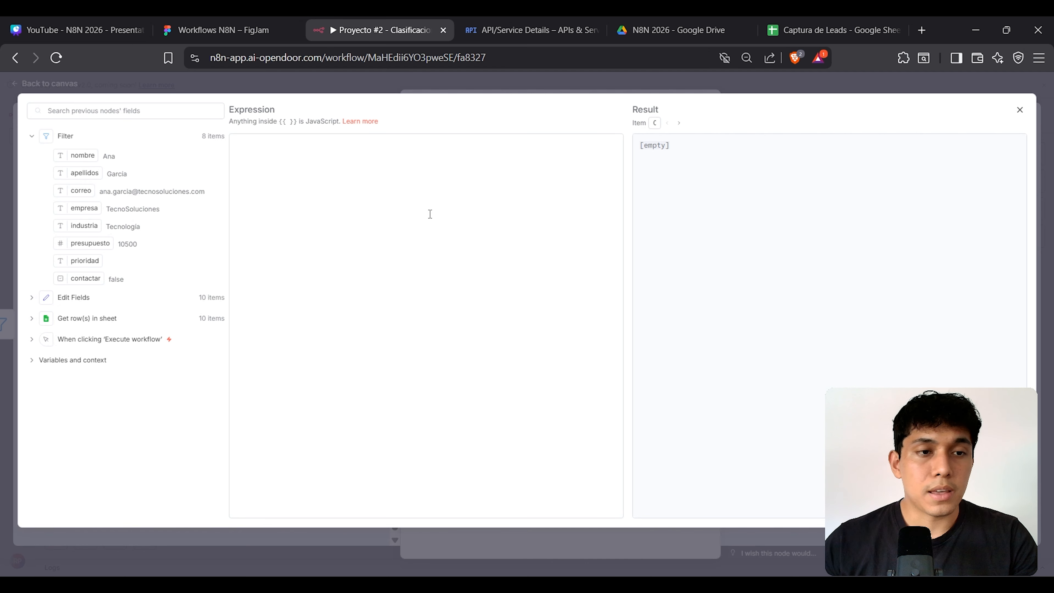
pyautogui.click(299, 161)
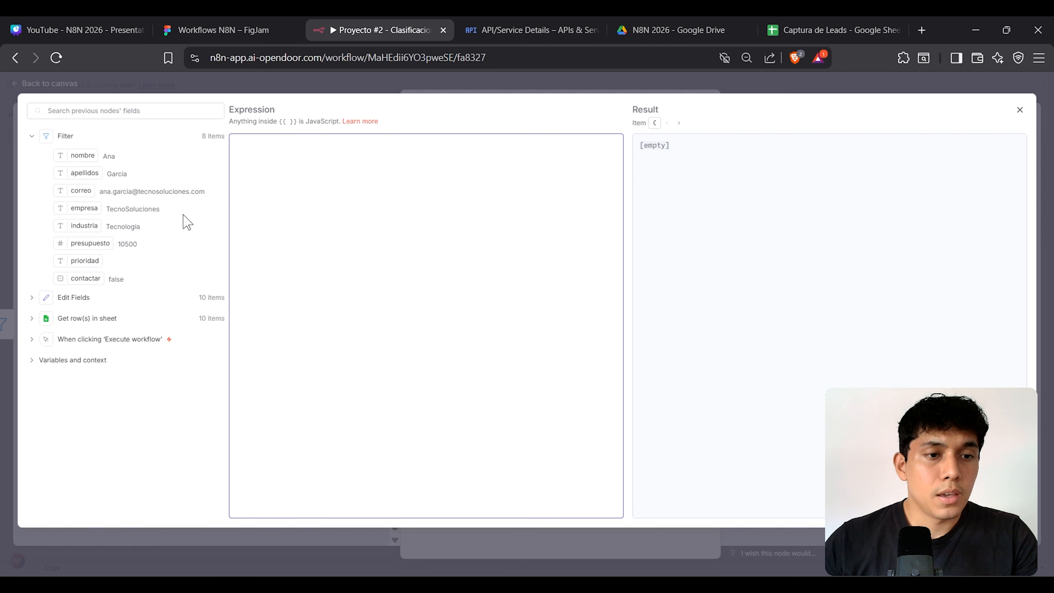
pyautogui.click(37, 297)
pyautogui.click(309, 164)
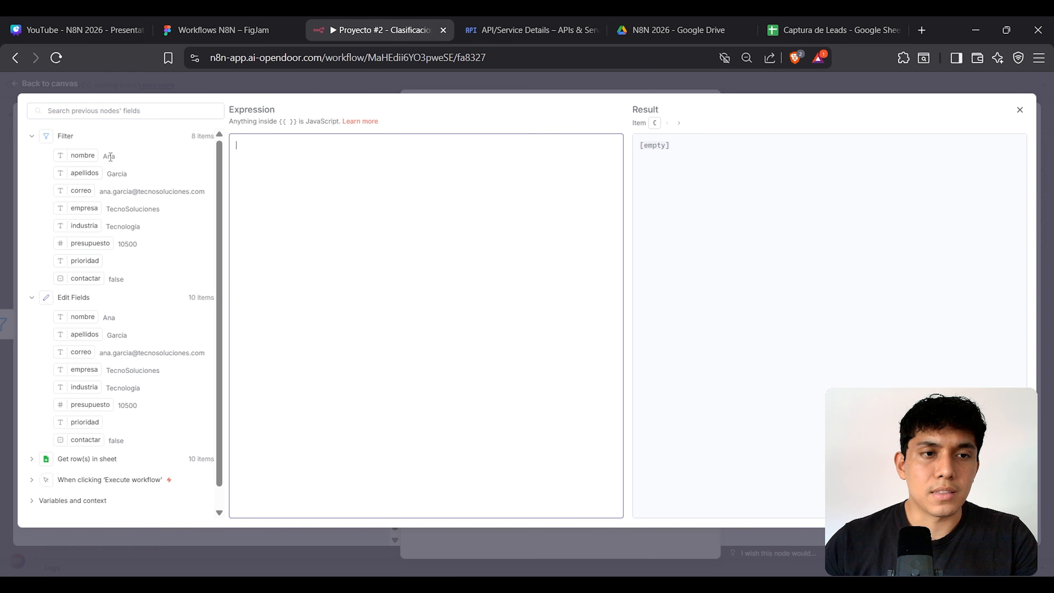
pyautogui.moveTo(88, 154); pyautogui.dragTo(238, 143)
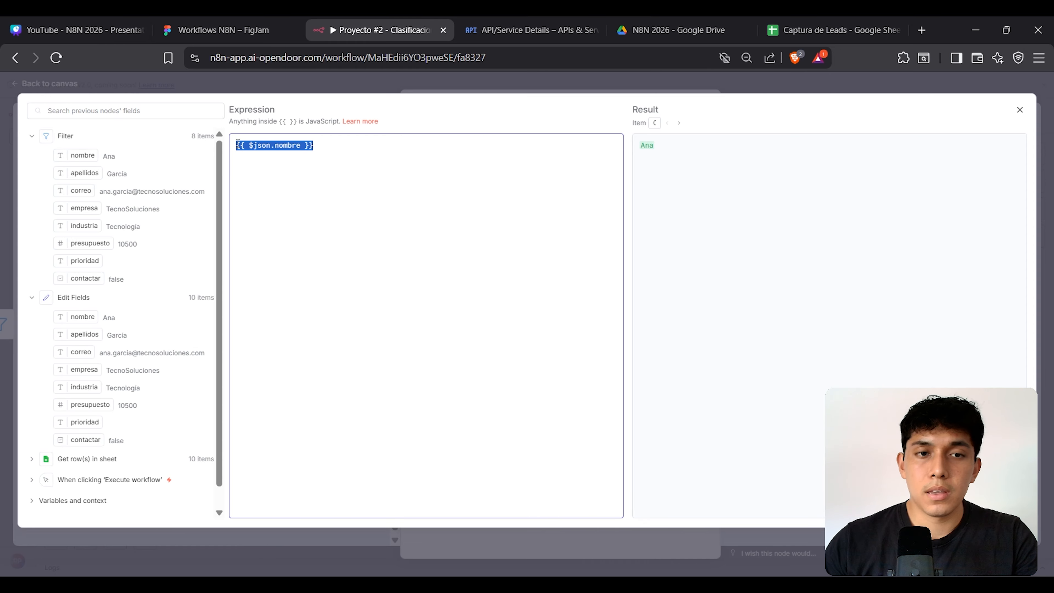
pyautogui.click(332, 146)
pyautogui.press('Return')
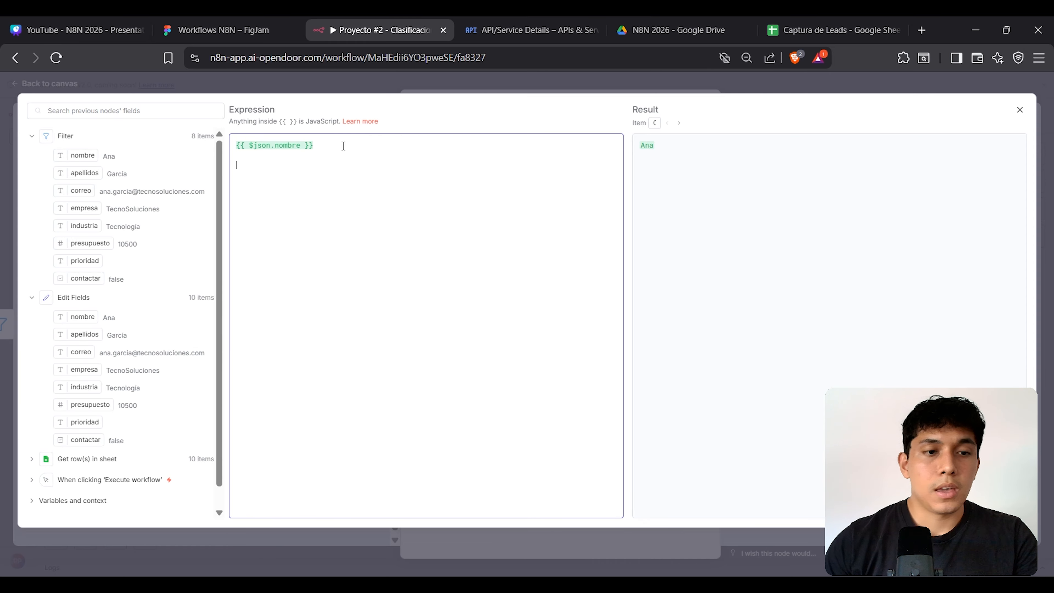
pyautogui.moveTo(89, 316); pyautogui.dragTo(282, 166)
pyautogui.moveTo(424, 165); pyautogui.dragTo(224, 146)
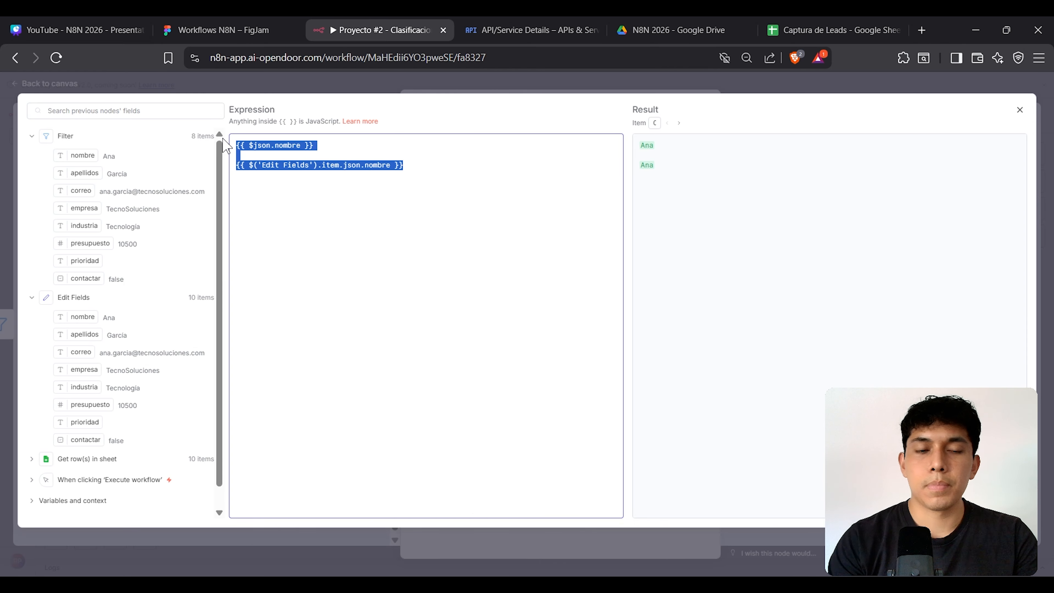
pyautogui.press('BackSpace')
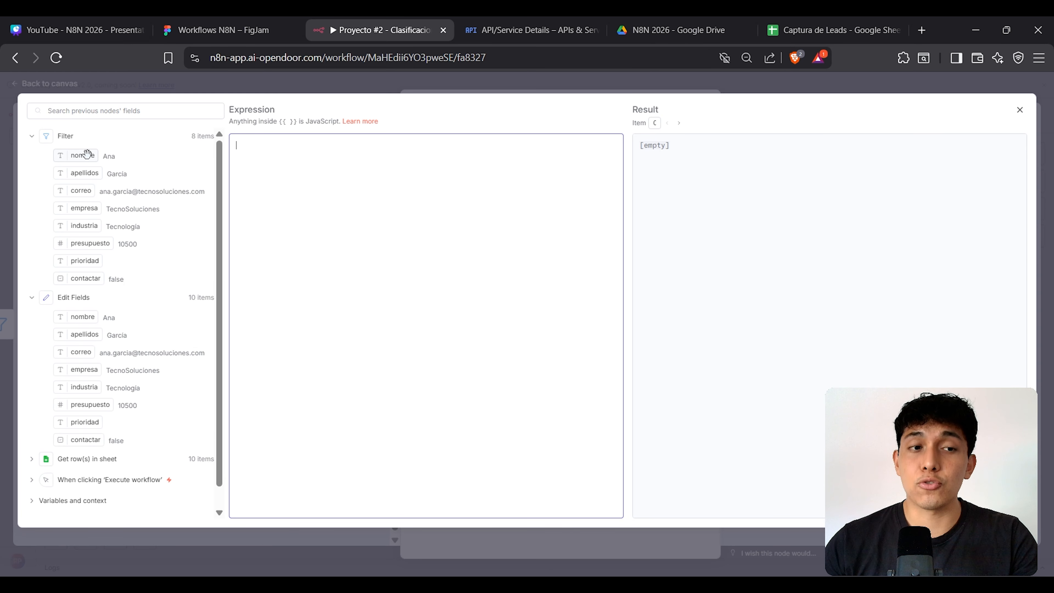
# Step: Insert the Filter's nombre field as {{ $json.nombre }} on the expression's first line
pyautogui.moveTo(87, 154); pyautogui.dragTo(285, 184)
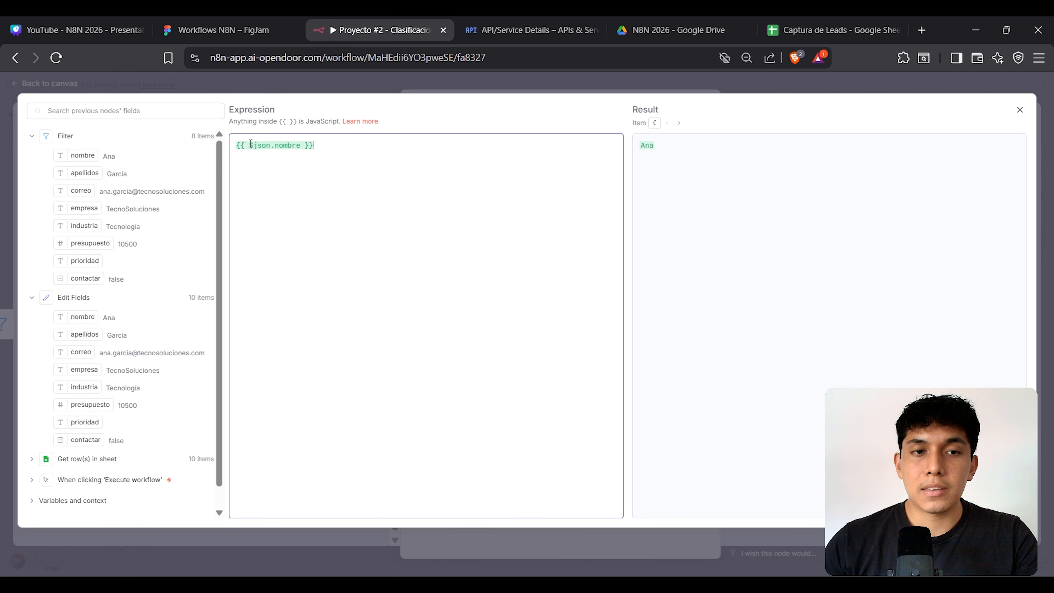
pyautogui.moveTo(249, 145); pyautogui.dragTo(302, 148)
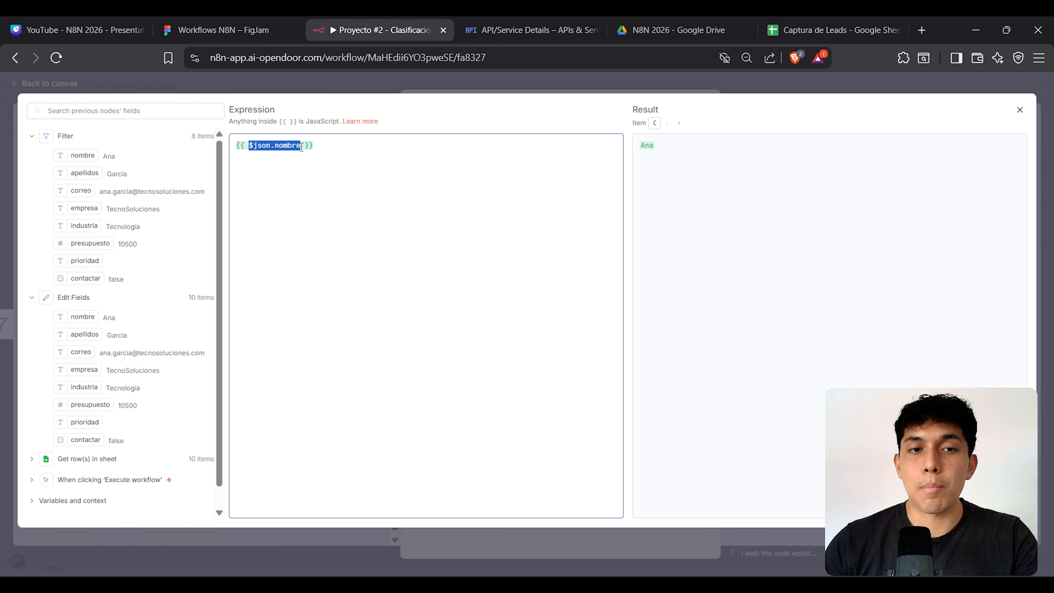
pyautogui.click(344, 149)
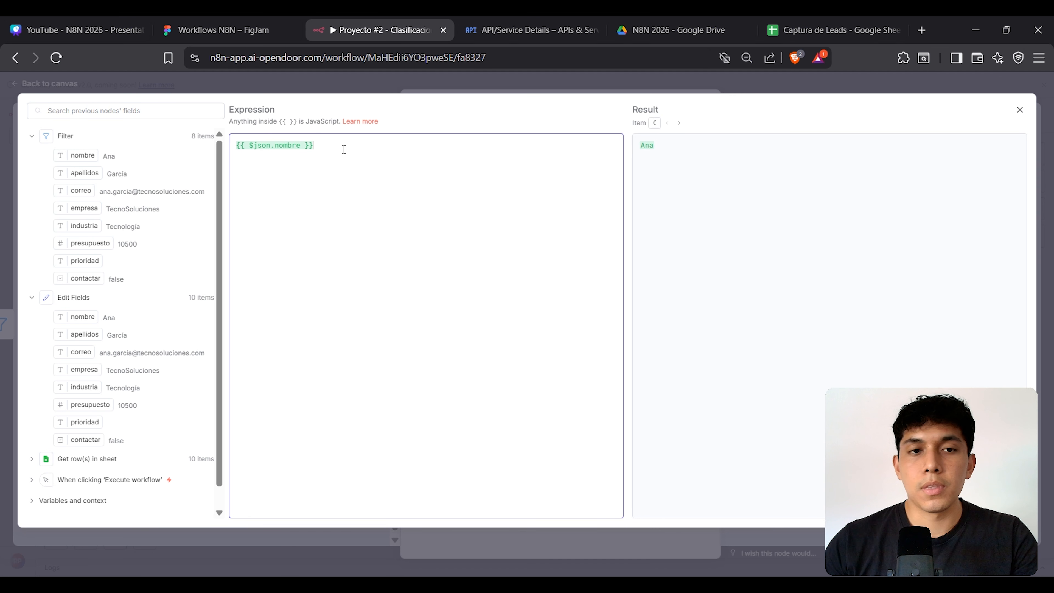
pyautogui.moveTo(340, 144); pyautogui.dragTo(221, 149)
pyautogui.click(357, 145)
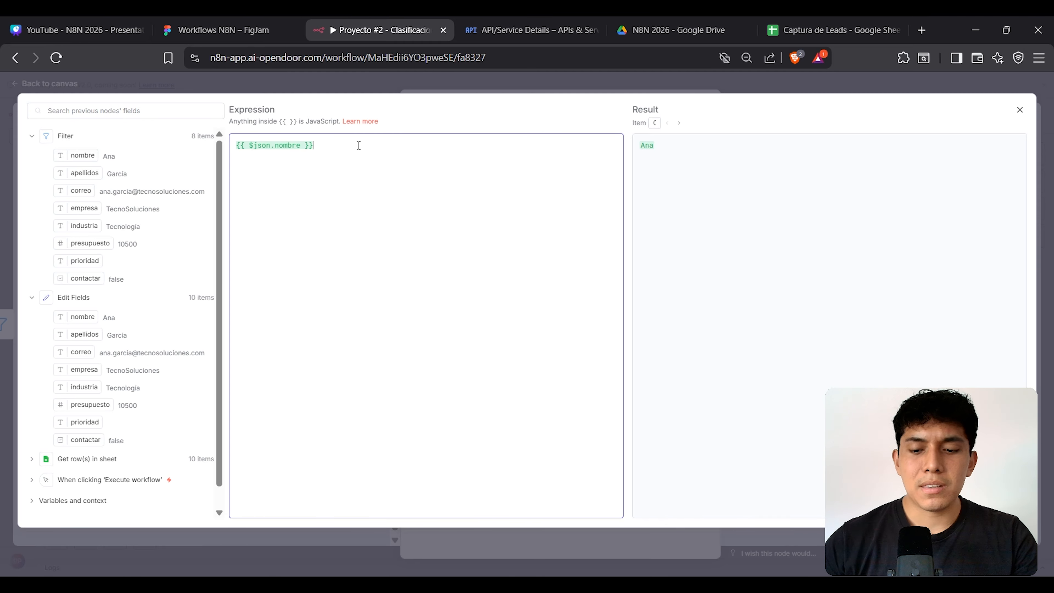
pyautogui.press('Return')
pyautogui.press('Return')
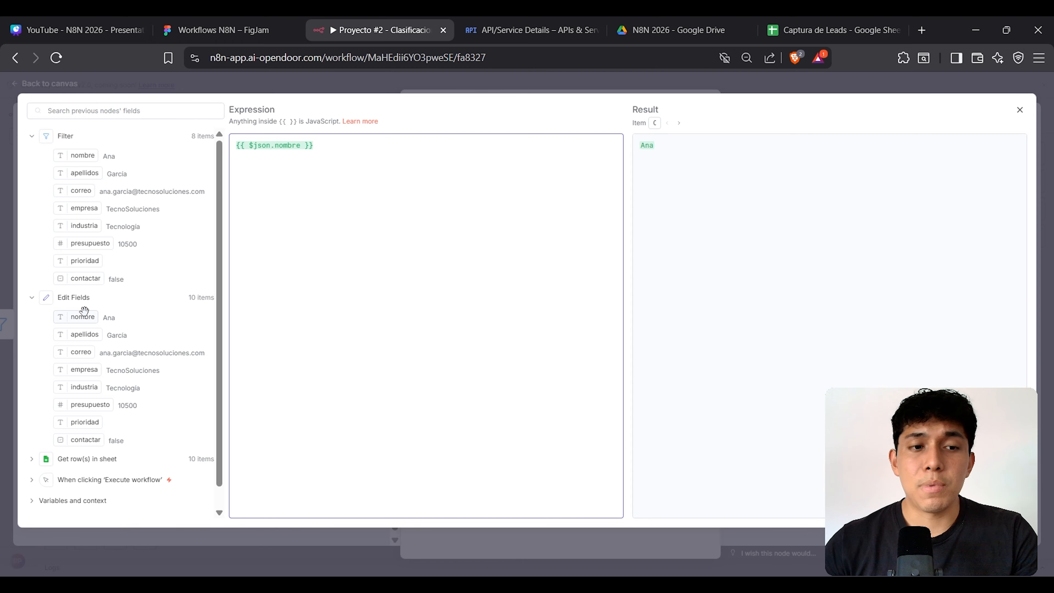
# Step: Add {{ $('Edit Fields').item.json.nombre }} on line 2 from the Edit Fields field list
pyautogui.click(85, 319)
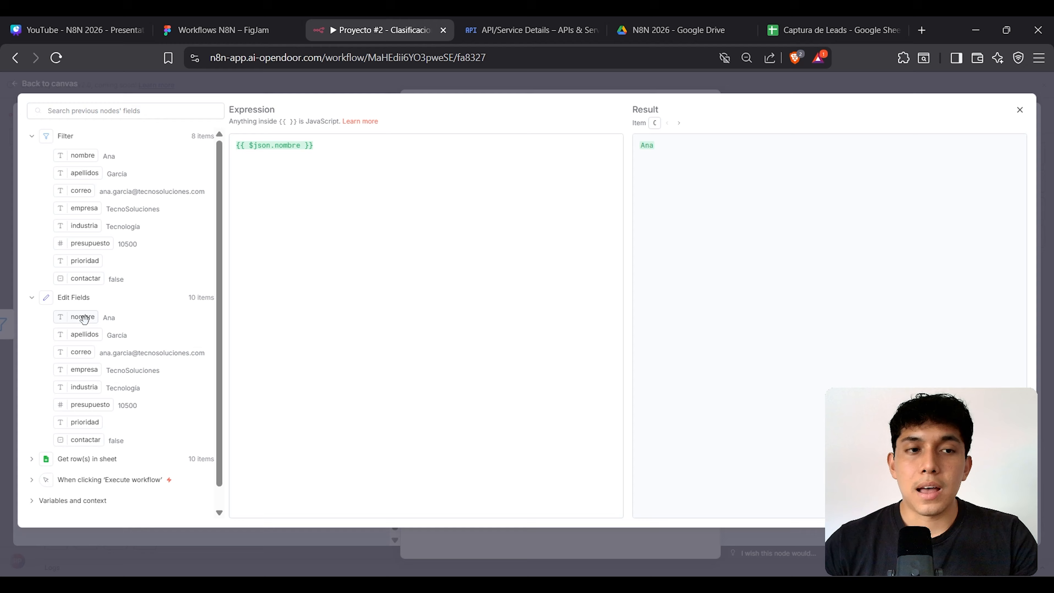
pyautogui.moveTo(84, 319); pyautogui.dragTo(278, 177)
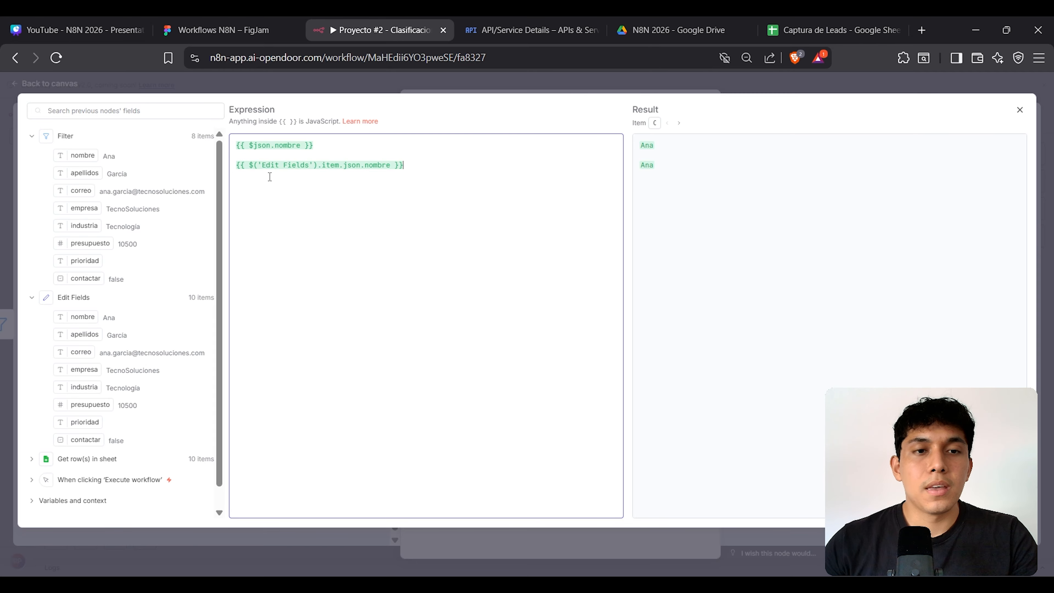
pyautogui.moveTo(251, 165); pyautogui.dragTo(391, 165)
pyautogui.click(271, 182)
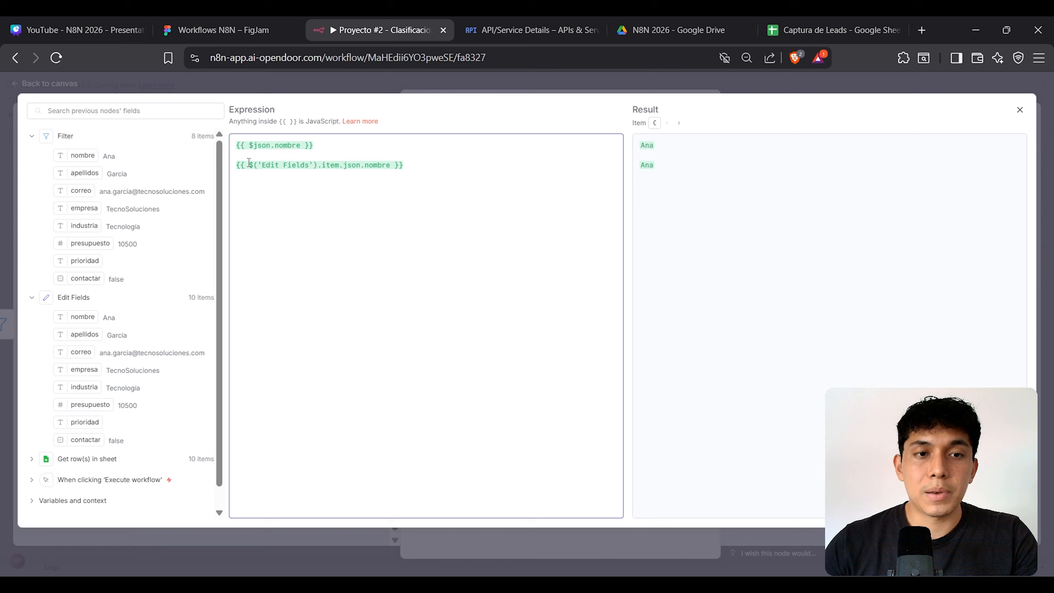
pyautogui.moveTo(249, 165); pyautogui.dragTo(319, 166)
pyautogui.click(263, 174)
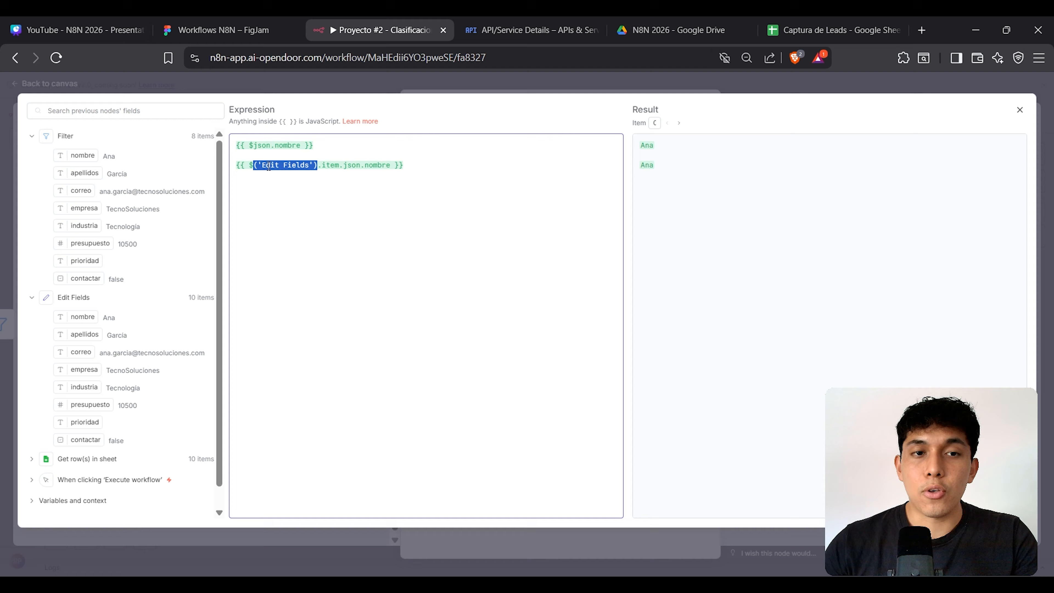
pyautogui.click(90, 298)
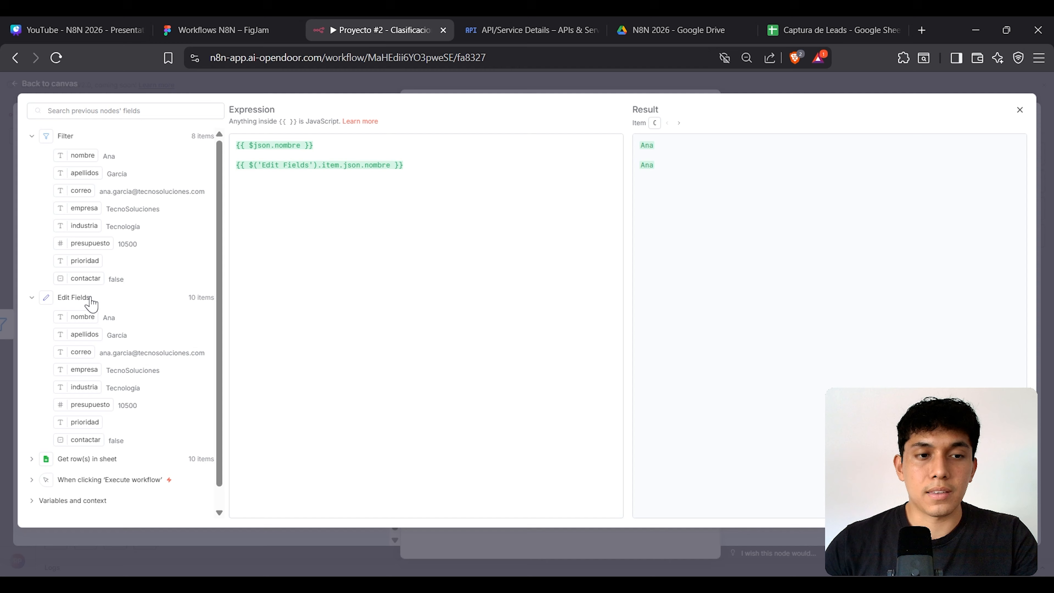
pyautogui.moveTo(90, 298); pyautogui.dragTo(56, 299)
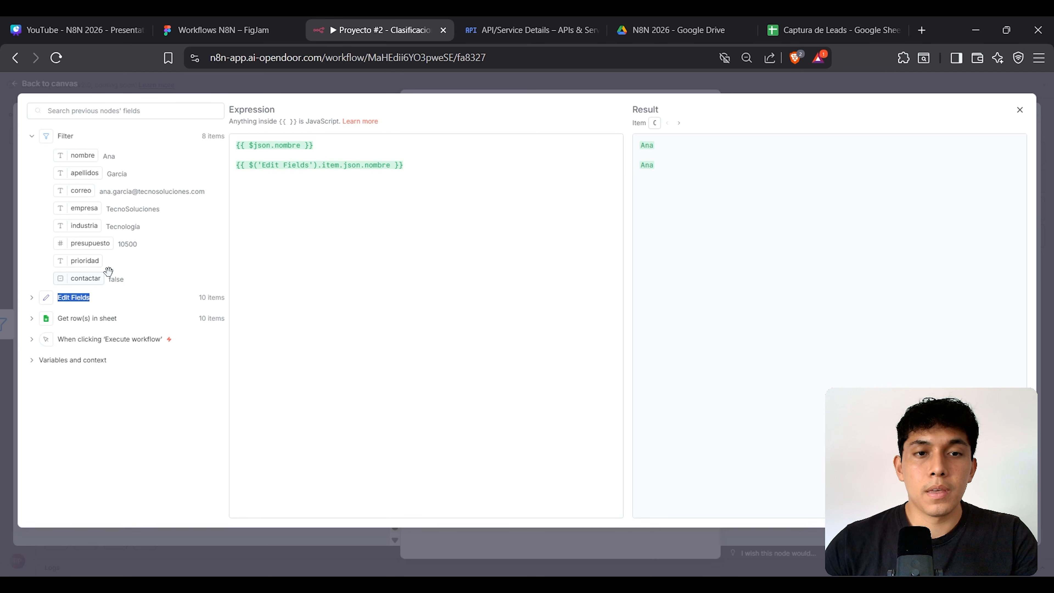
# Step: Compare the $json.nombre and Edit Fields nombre expressions, both resolving to Ana
pyautogui.click(352, 197)
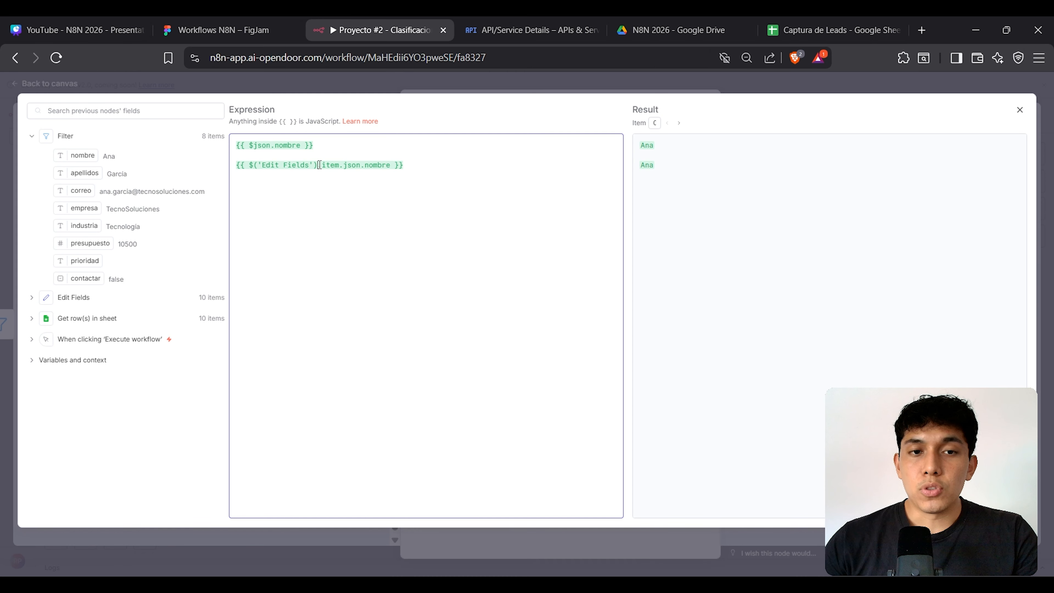
pyautogui.doubleClick(320, 165)
pyautogui.doubleClick(332, 166)
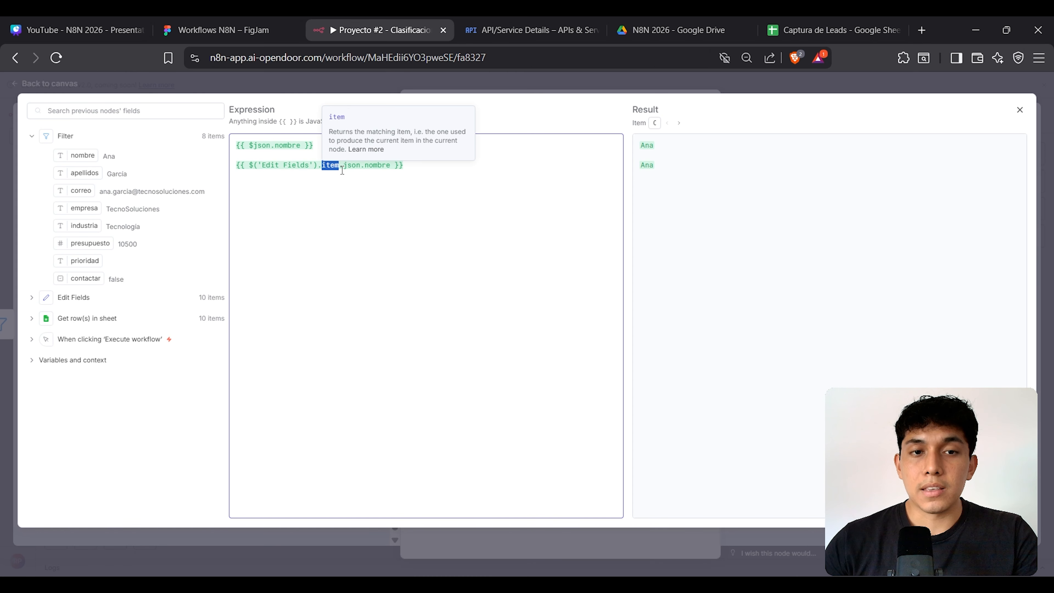
pyautogui.moveTo(342, 166); pyautogui.dragTo(389, 168)
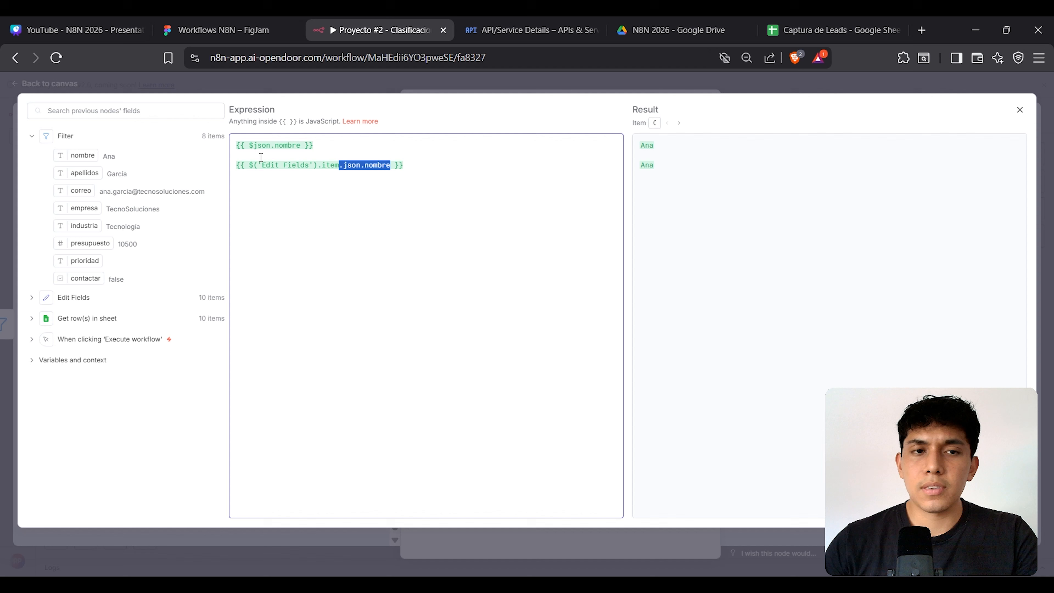
pyautogui.moveTo(250, 145); pyautogui.dragTo(304, 146)
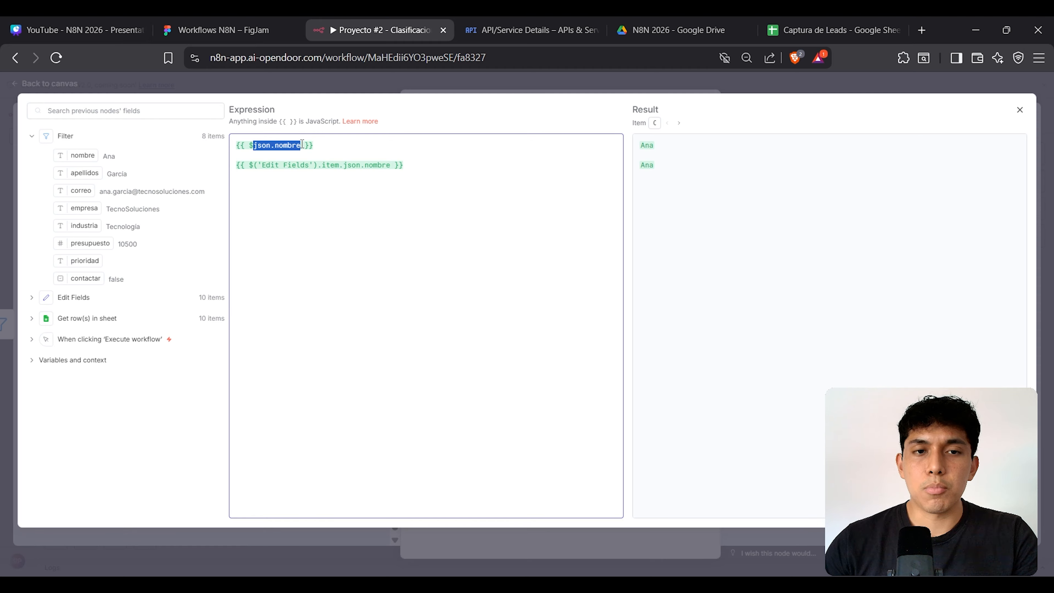
pyautogui.click(368, 166)
pyautogui.moveTo(401, 166); pyautogui.dragTo(225, 169)
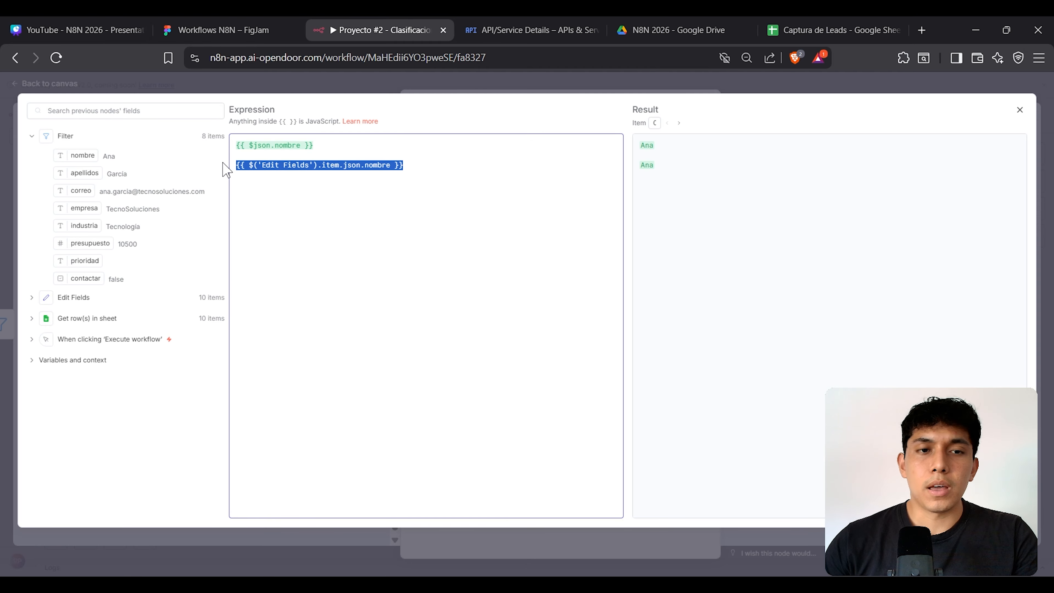
pyautogui.click(406, 166)
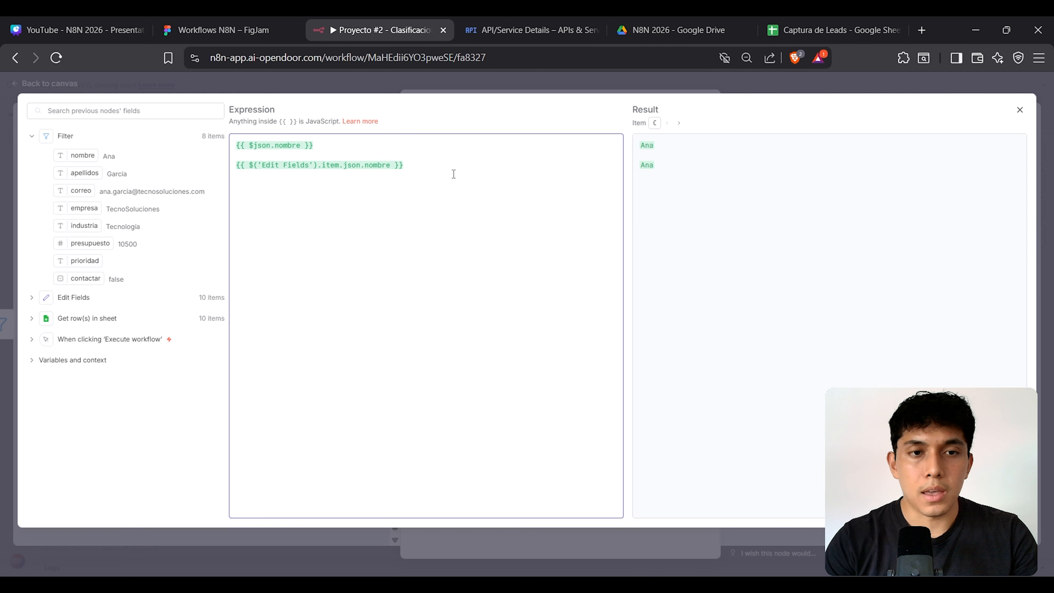
# Step: Add a third line {{ $json.presupuesto }} using field autocomplete
pyautogui.write('{{')
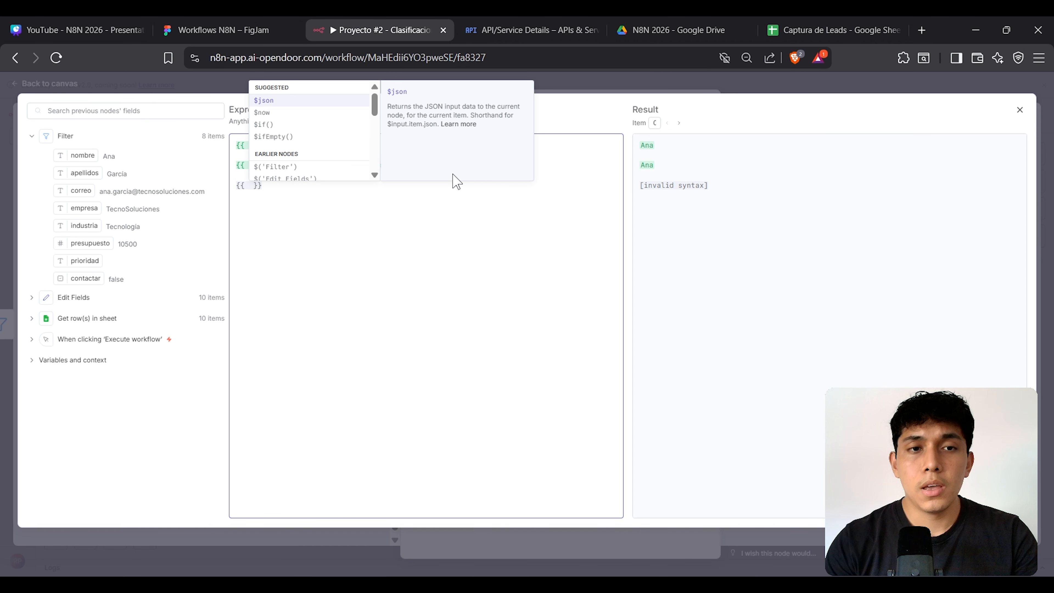
pyautogui.press('Return')
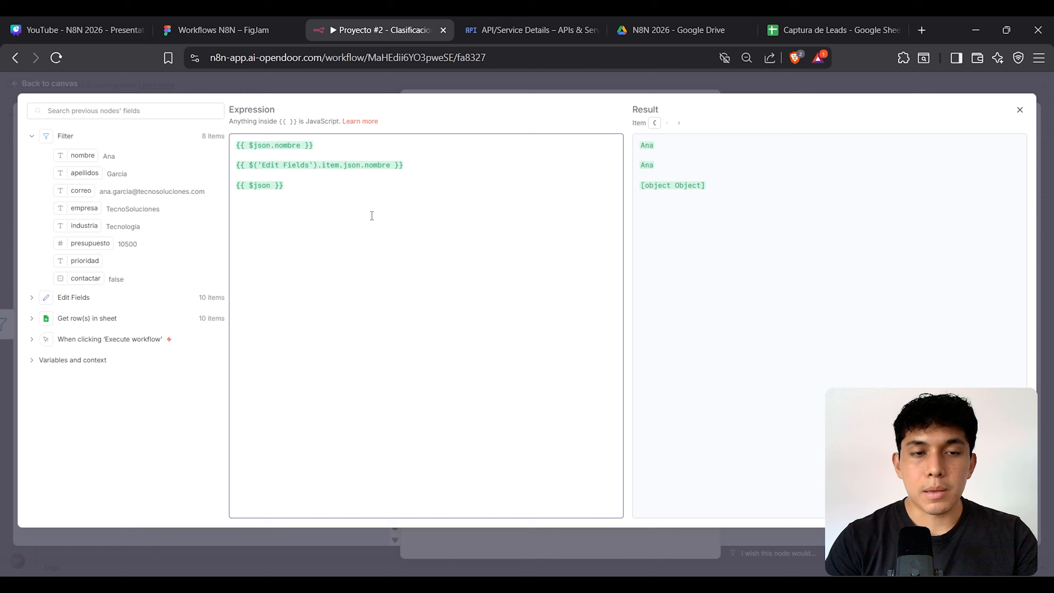
pyautogui.write('.pres')
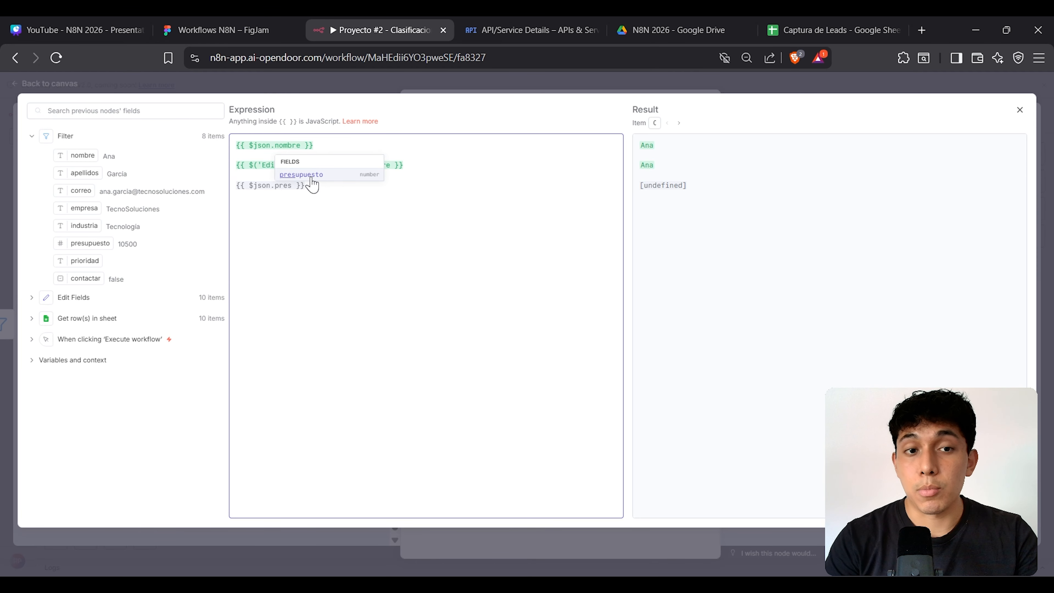
pyautogui.press('BackSpace')
pyautogui.press('BackSpace')
pyautogui.press('BackSpace')
pyautogui.press('BackSpace')
pyautogui.press('BackSpace')
pyautogui.write('.')
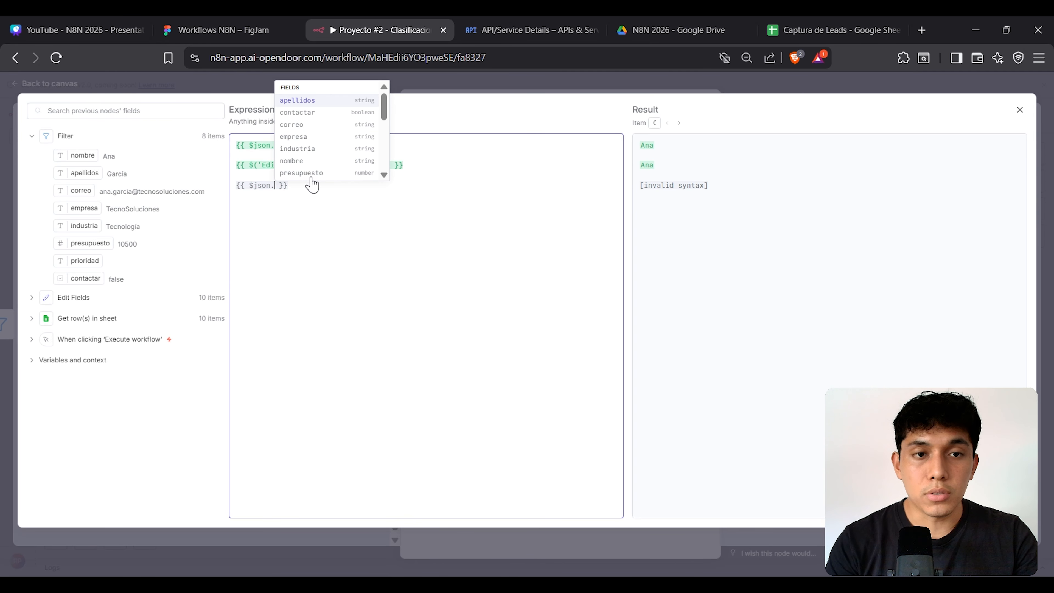
pyautogui.press('Down')
pyautogui.press('Down')
pyautogui.press('Down')
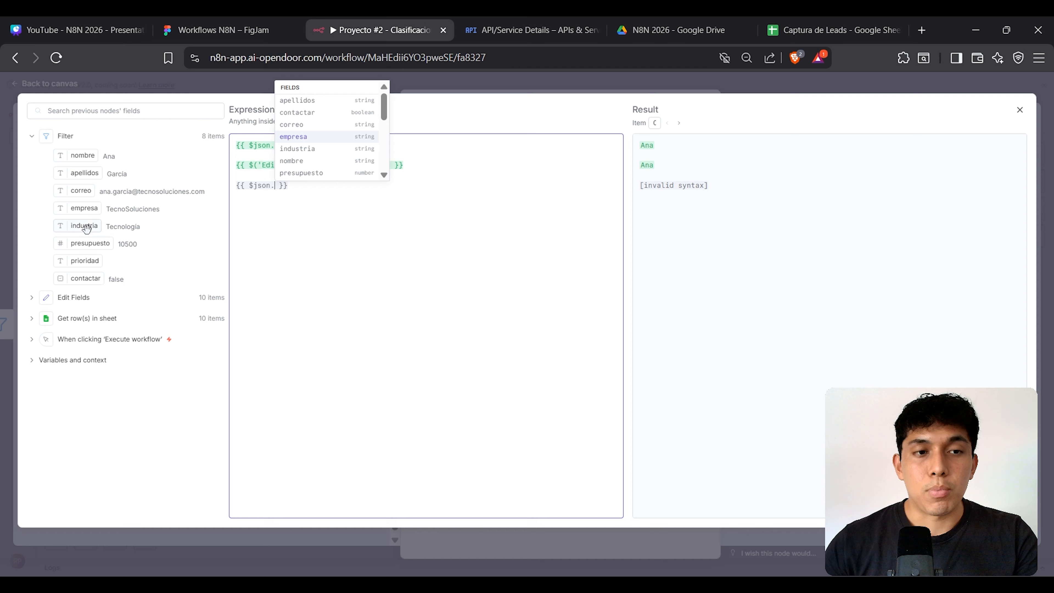
pyautogui.scroll(-2, 328, 147)
pyautogui.scroll(1, 342, 143)
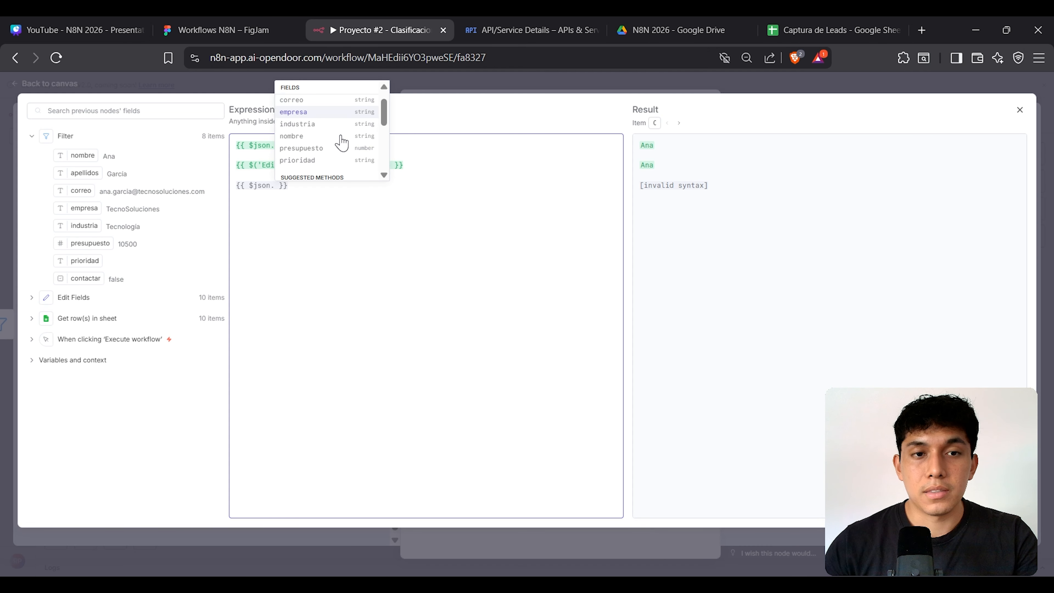
pyautogui.scroll(1, 341, 143)
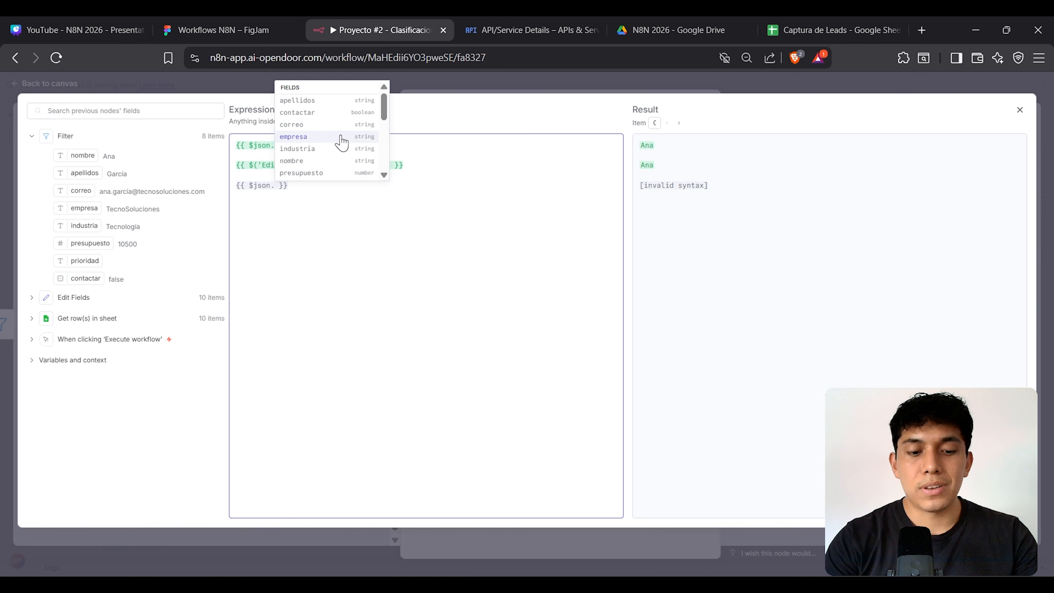
pyautogui.write('presu')
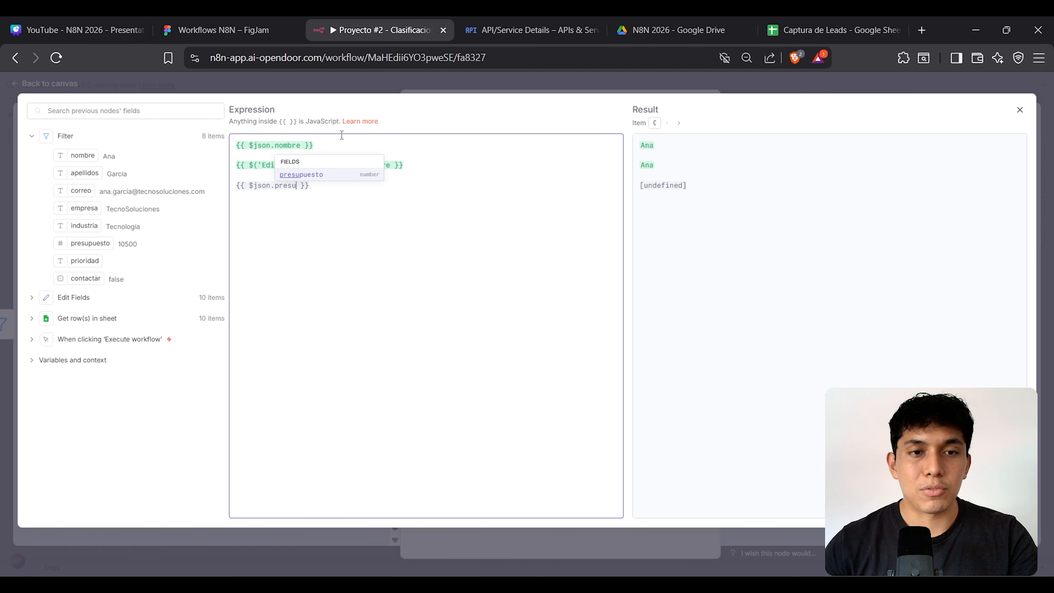
pyautogui.press('Return')
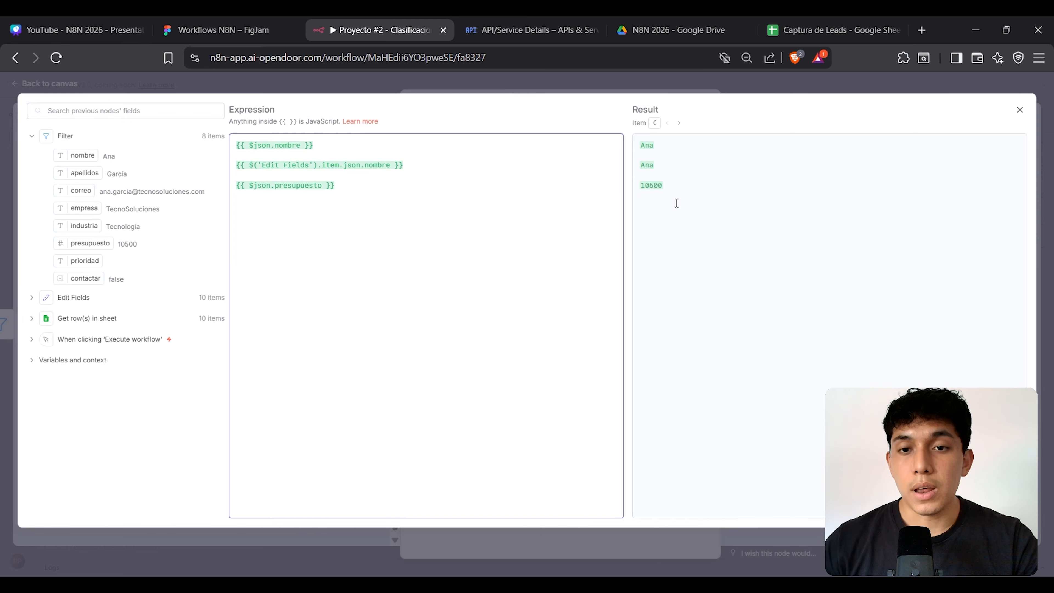
# Step: Confirm the result 10500 and expand the Edit Fields data in the input panel
pyautogui.click(653, 190)
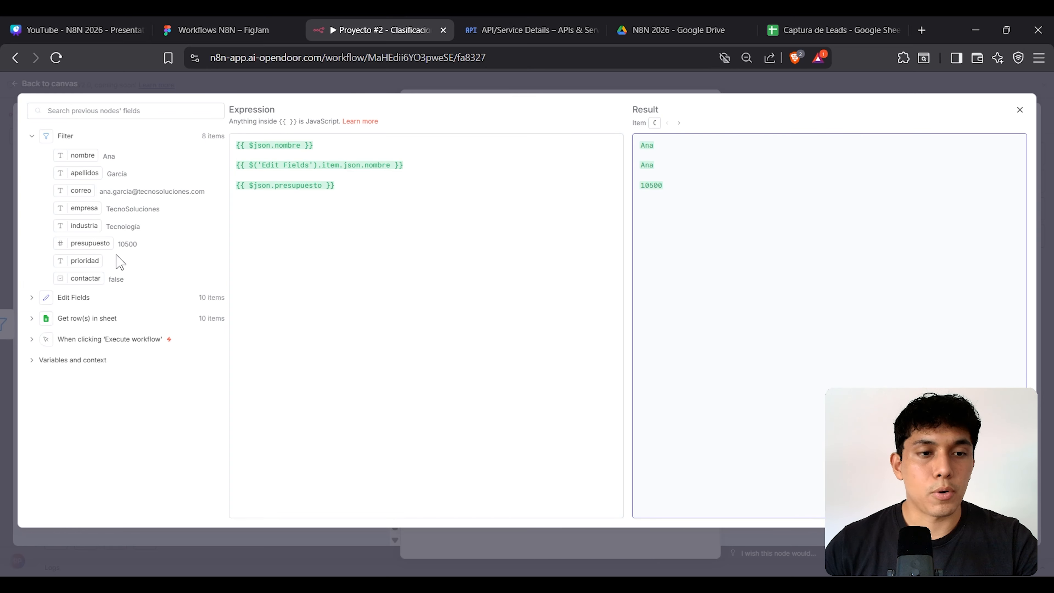
pyautogui.click(354, 189)
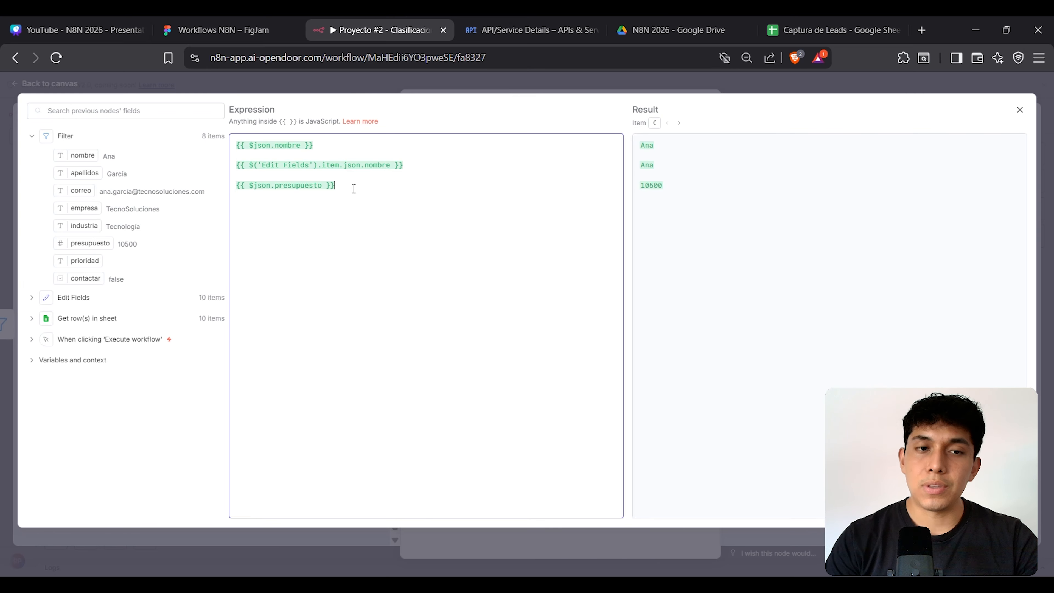
pyautogui.click(41, 297)
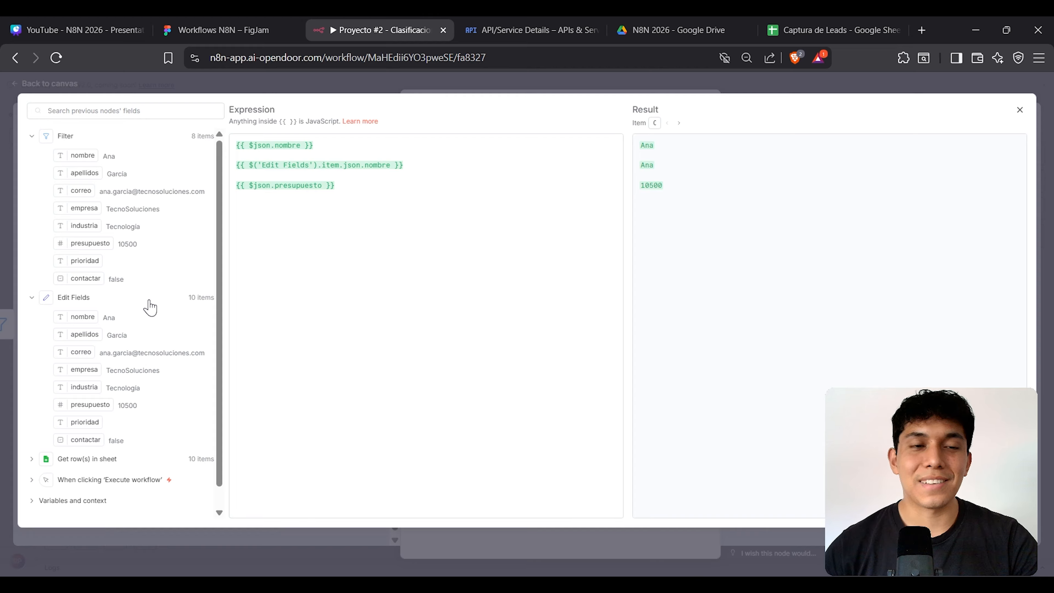
pyautogui.click(270, 206)
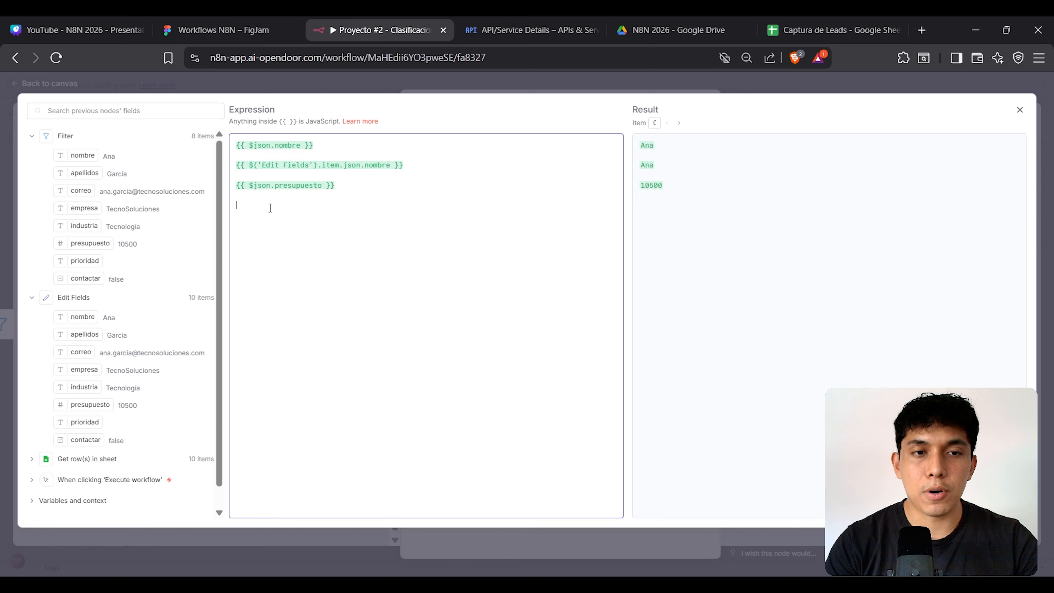
# Step: Write {{ $('Edit Fields').item.json.correo }} on line 4, resolving to the lead's e-mail address
pyautogui.write('{{')
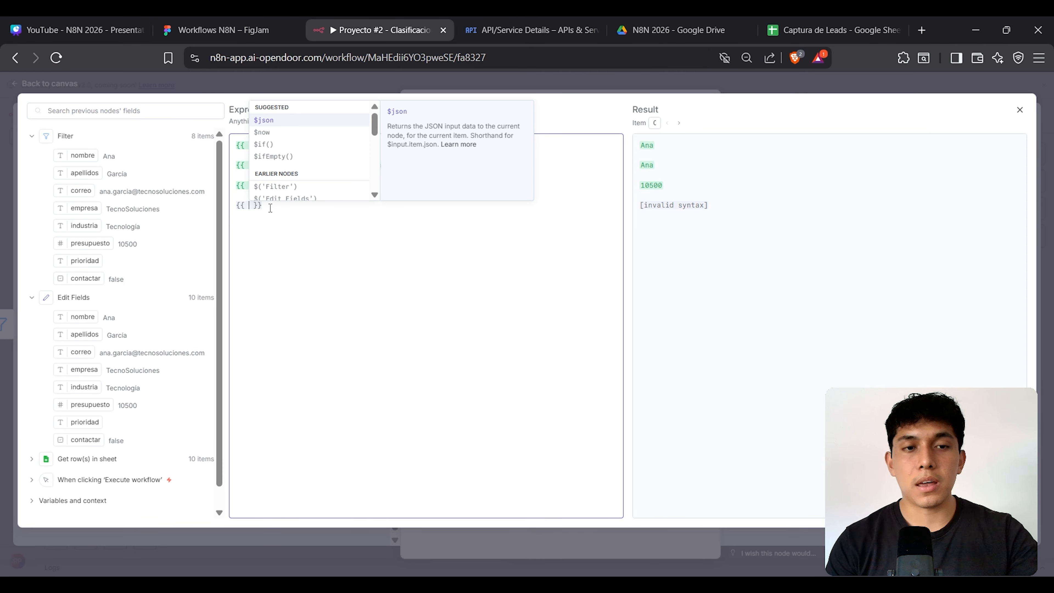
pyautogui.press('Escape')
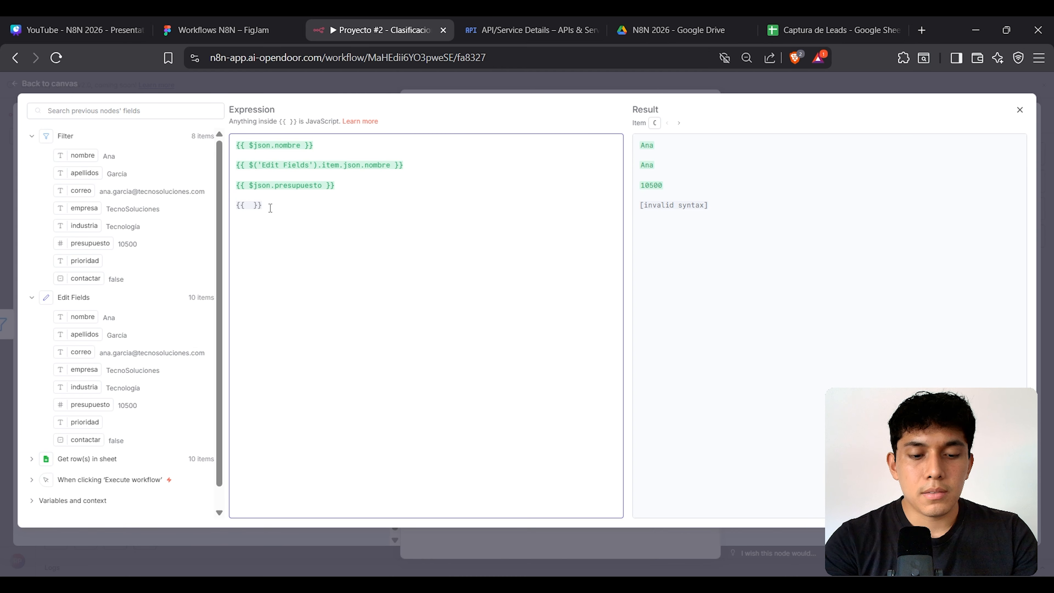
pyautogui.write('$')
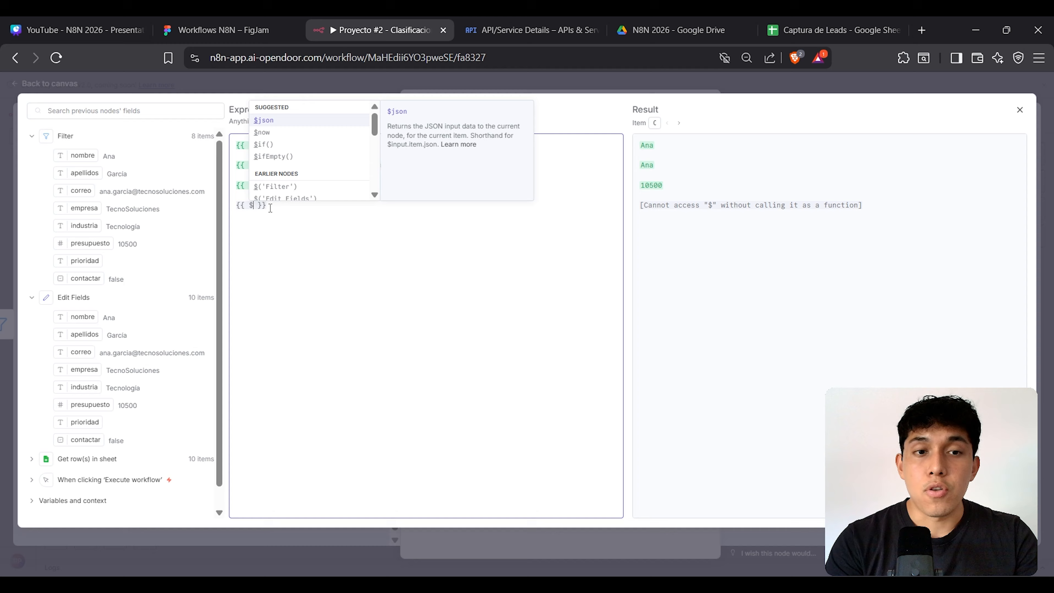
pyautogui.write('()')
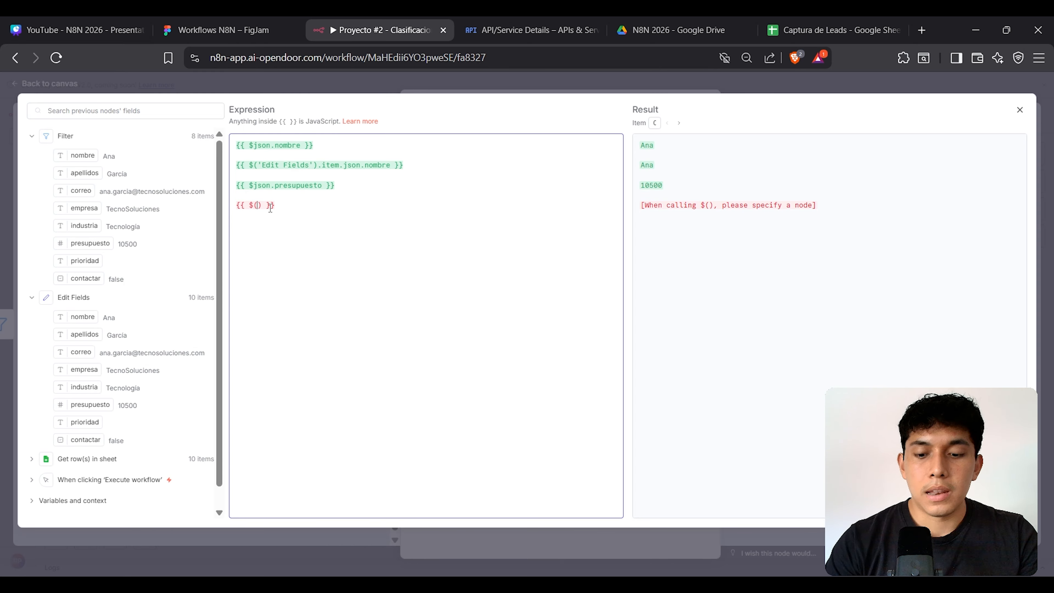
pyautogui.write("'")
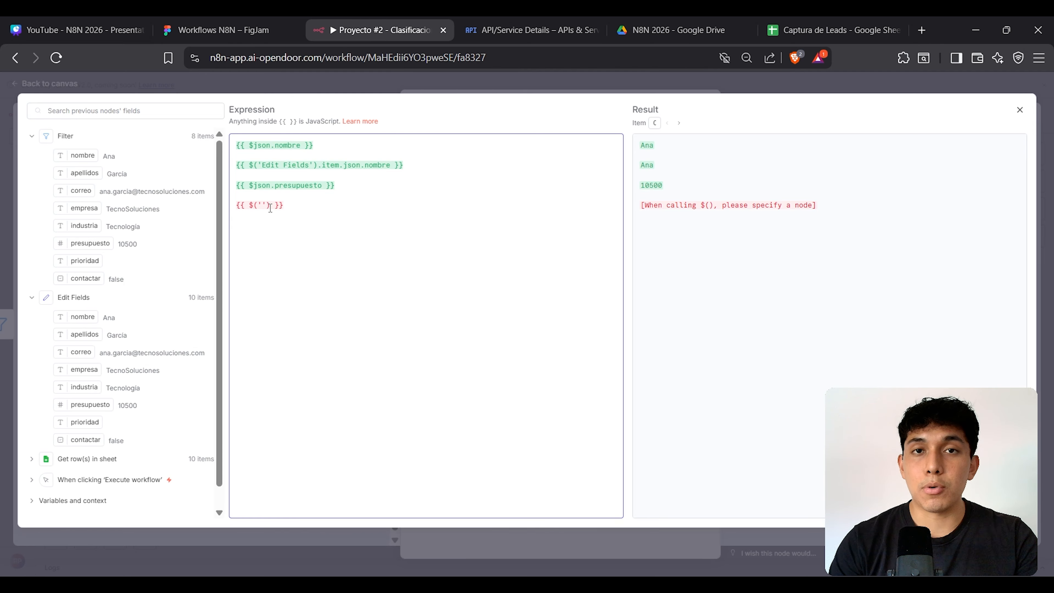
pyautogui.write('Edit')
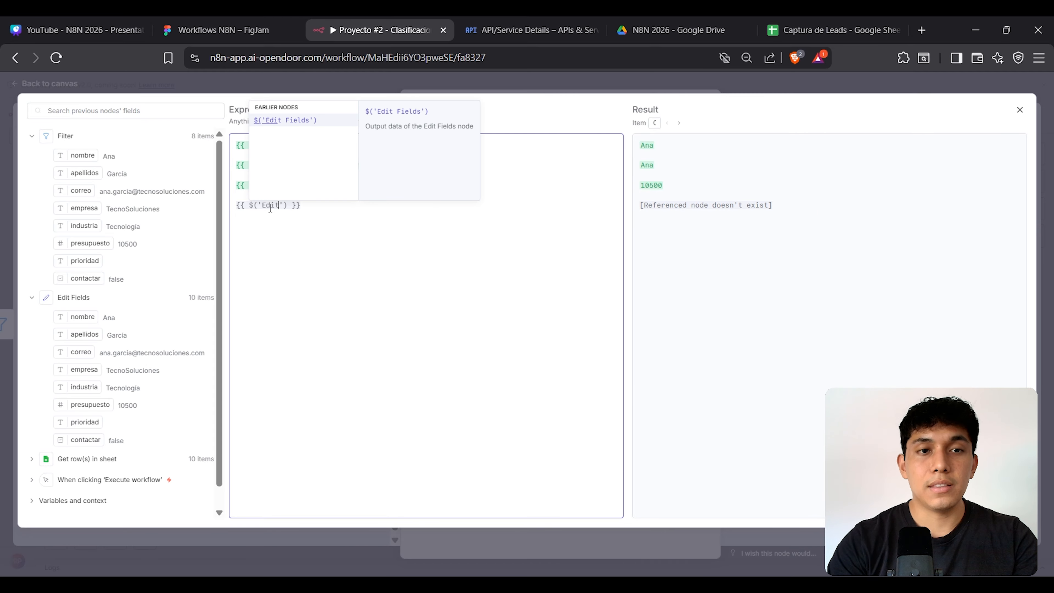
pyautogui.press('Return')
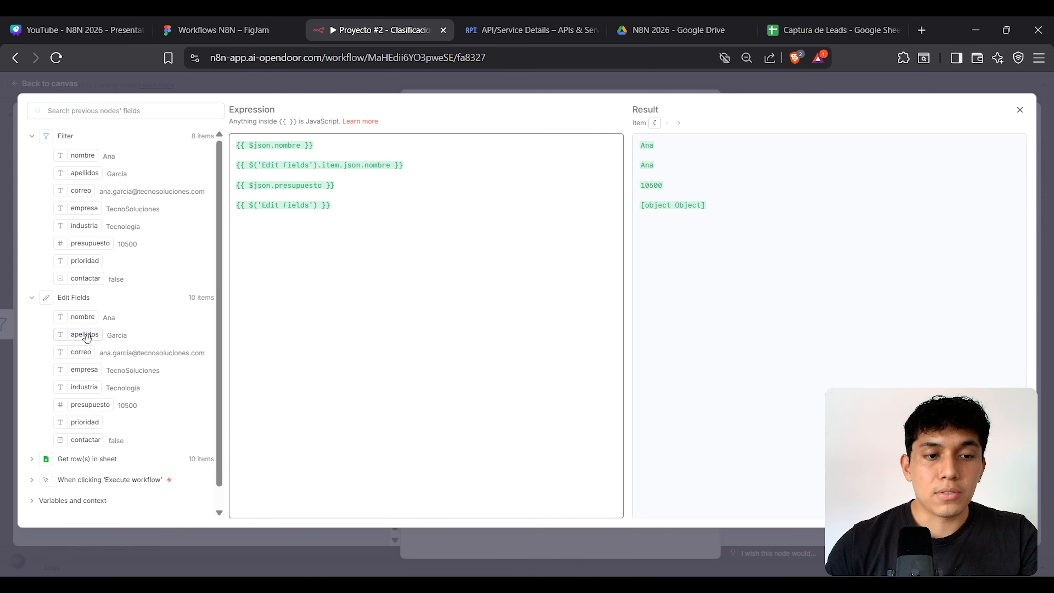
pyautogui.click(84, 415)
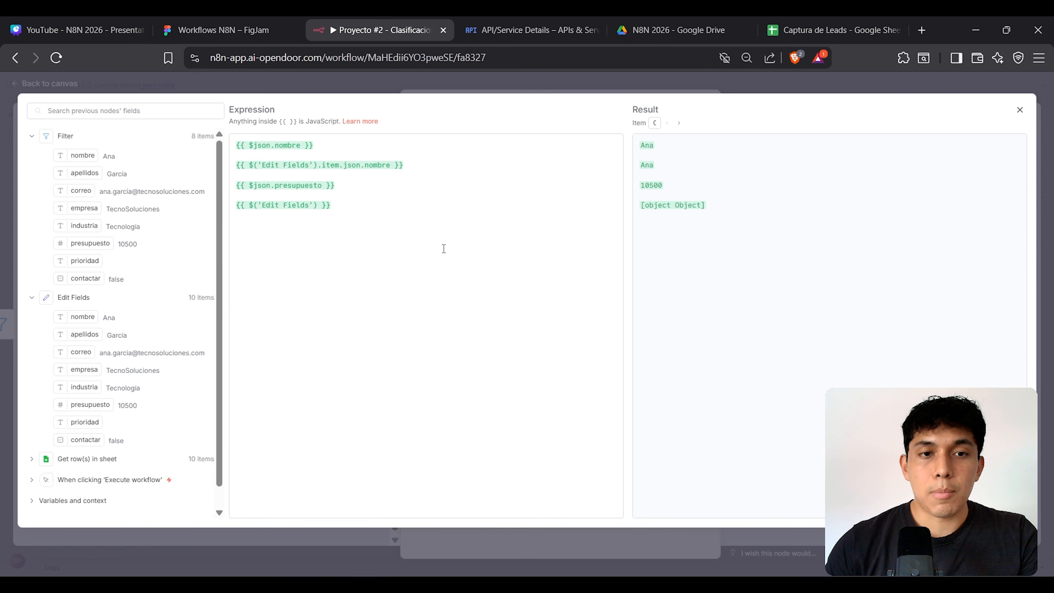
pyautogui.click(319, 206)
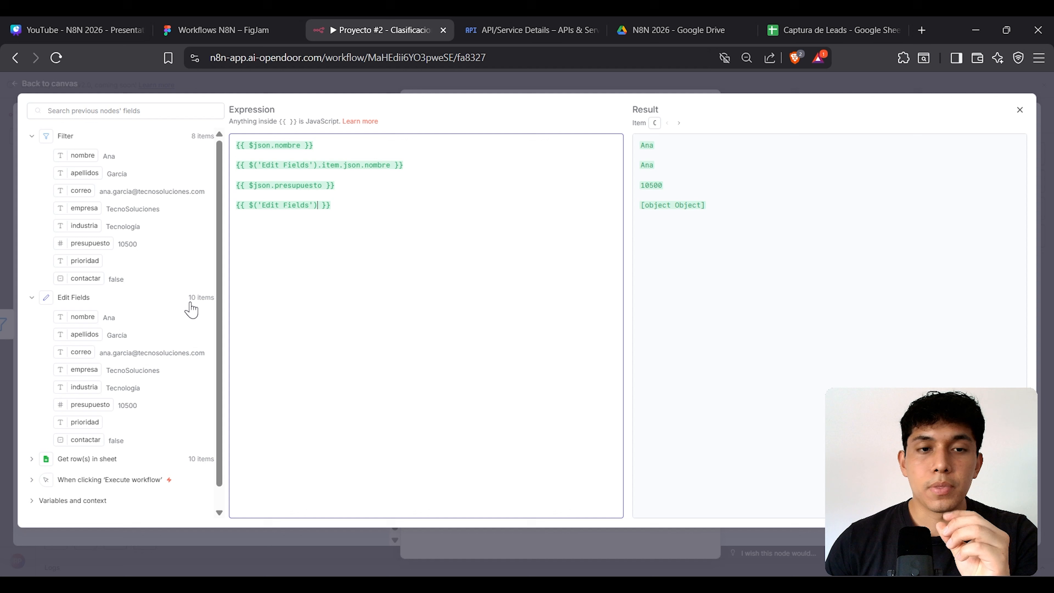
pyautogui.write('.item')
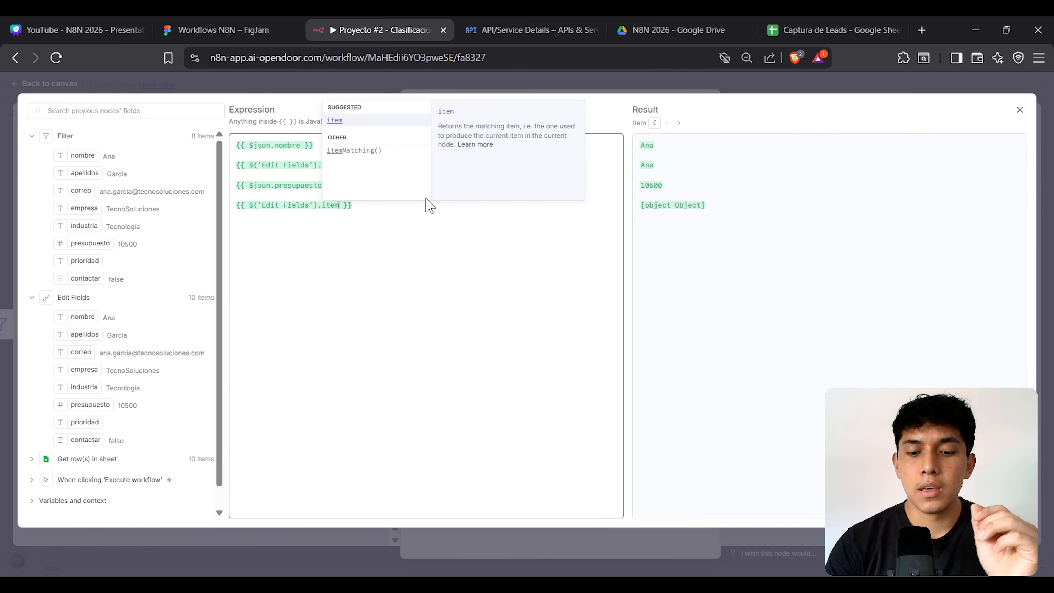
pyautogui.write('.')
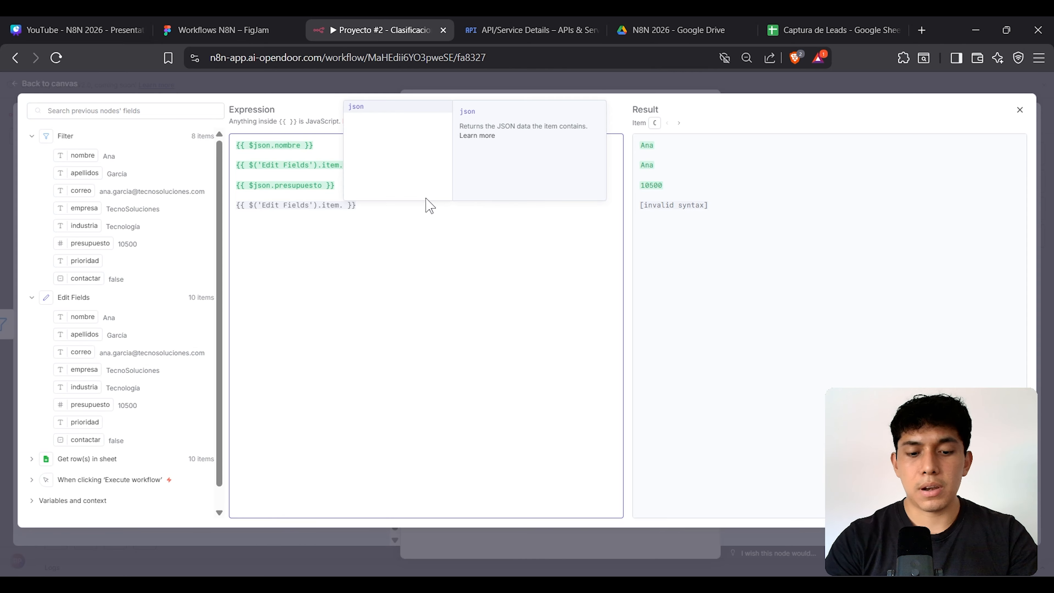
pyautogui.write('json.')
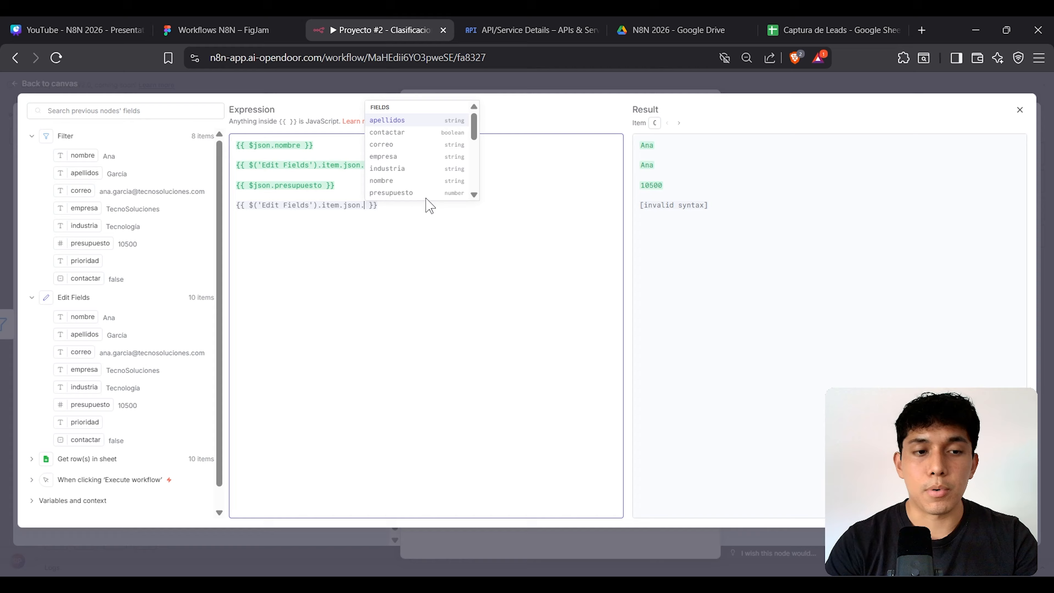
pyautogui.write('c')
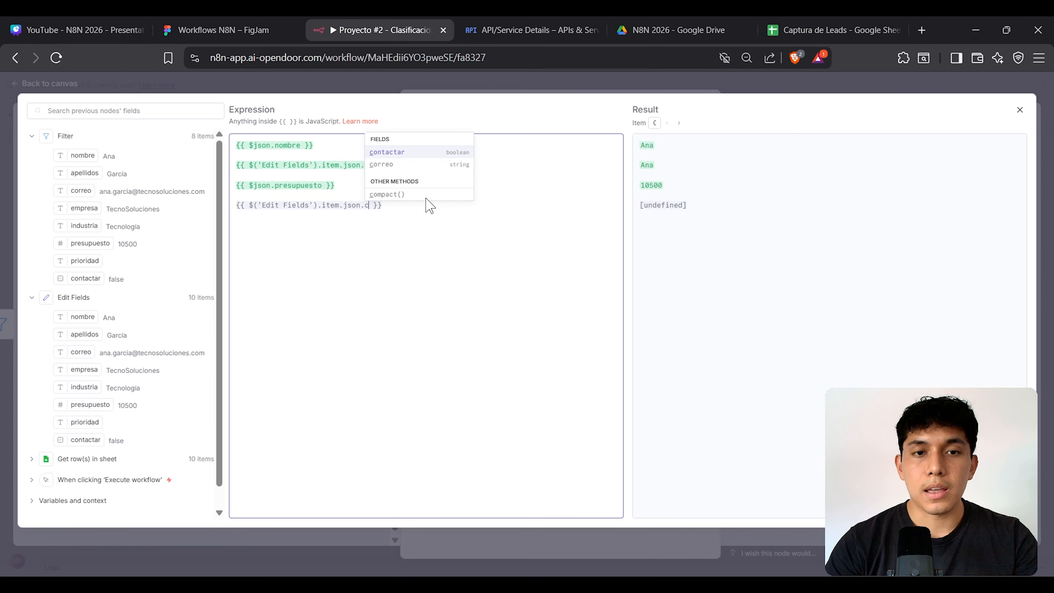
pyautogui.write('orr')
pyautogui.press('Return')
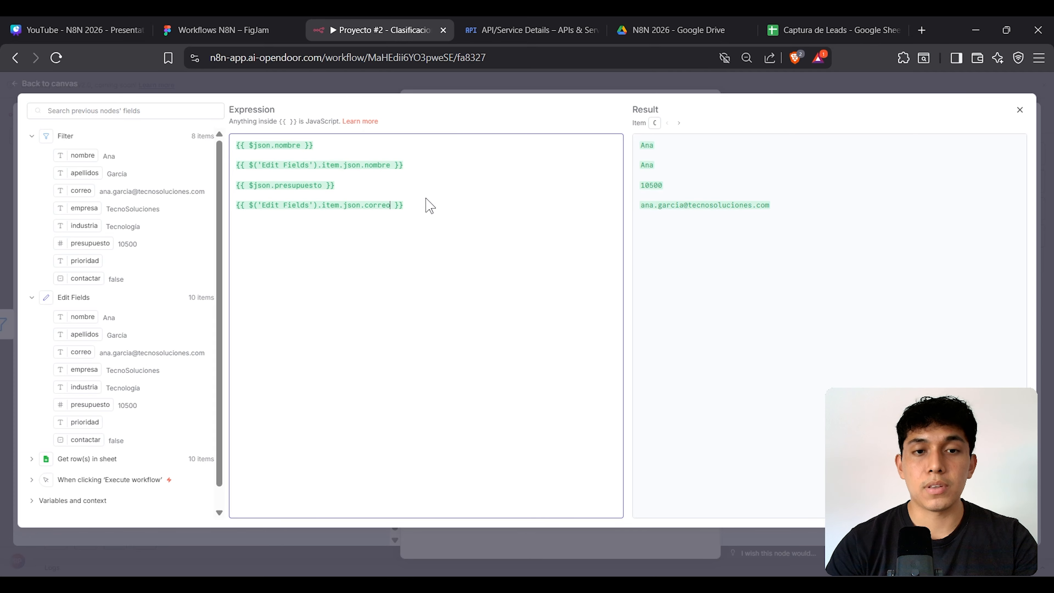
pyautogui.moveTo(407, 205); pyautogui.dragTo(237, 208)
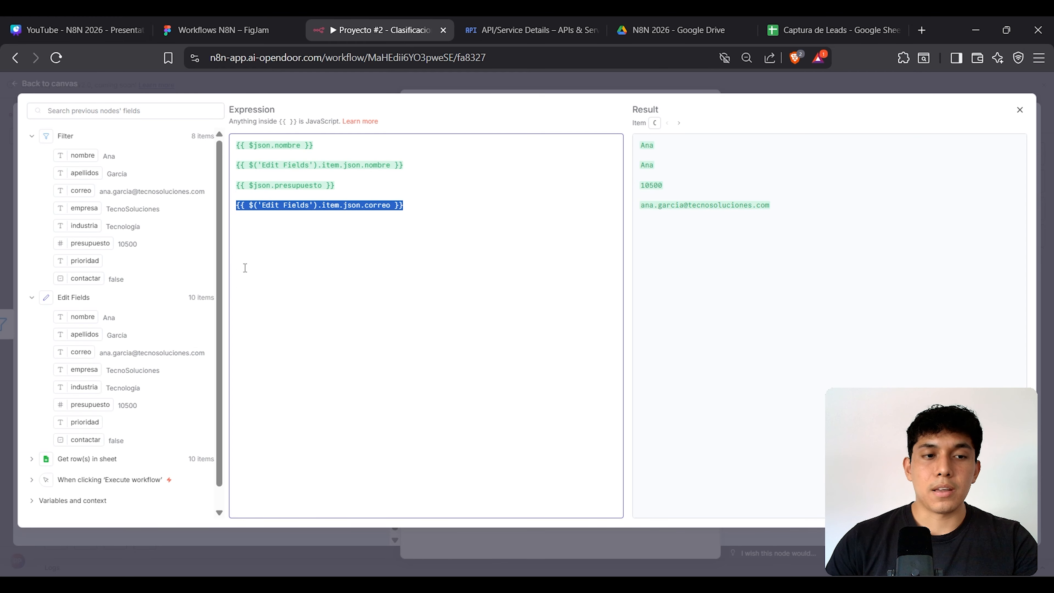
# Step: Look up the explanation of item in the fourth expression line
pyautogui.click(329, 208)
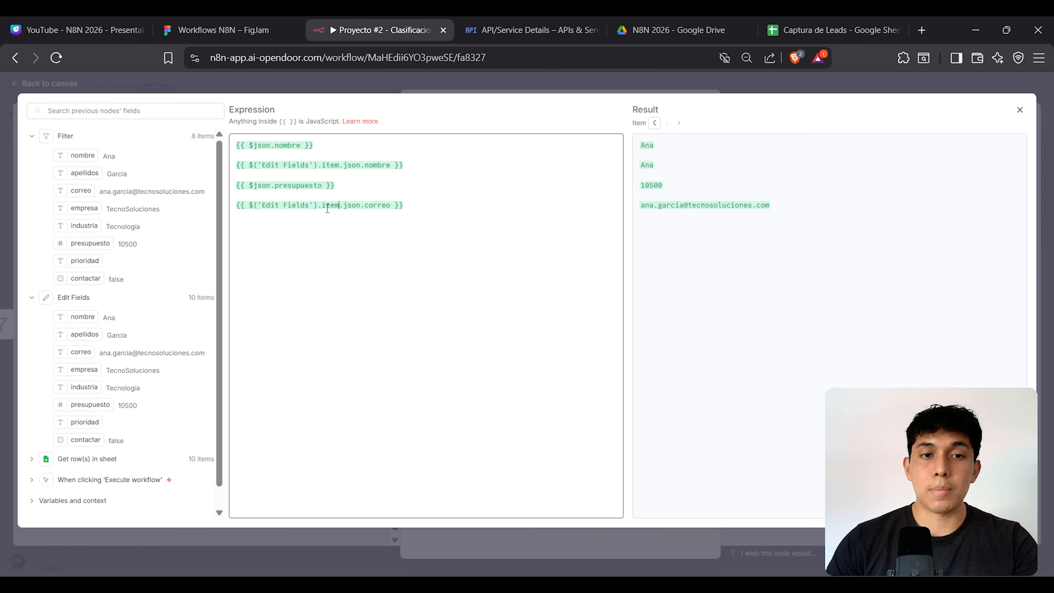
pyautogui.doubleClick(328, 206)
pyautogui.tripleClick(327, 206)
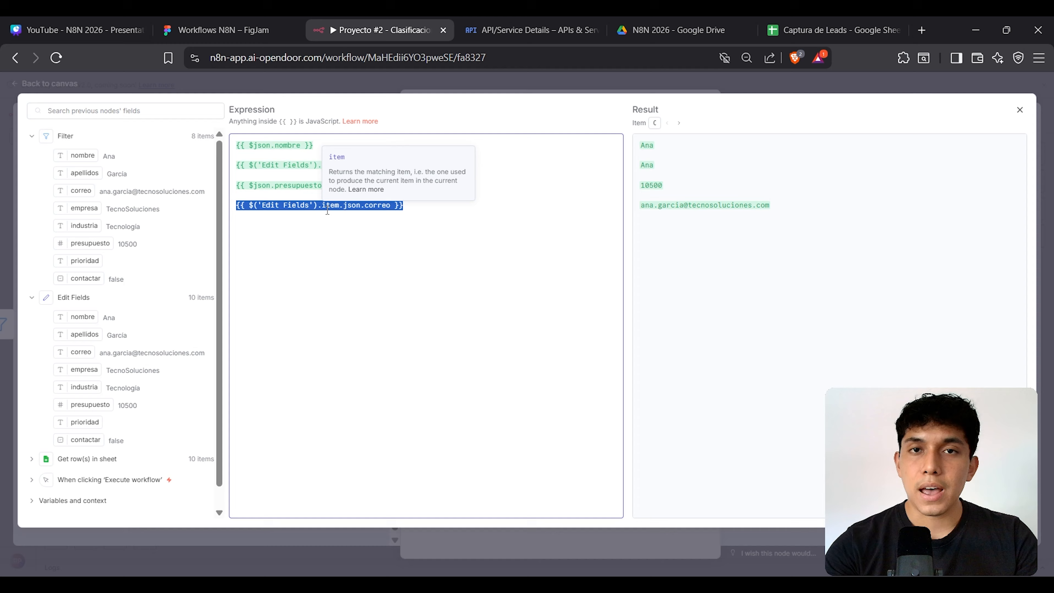
pyautogui.click(391, 224)
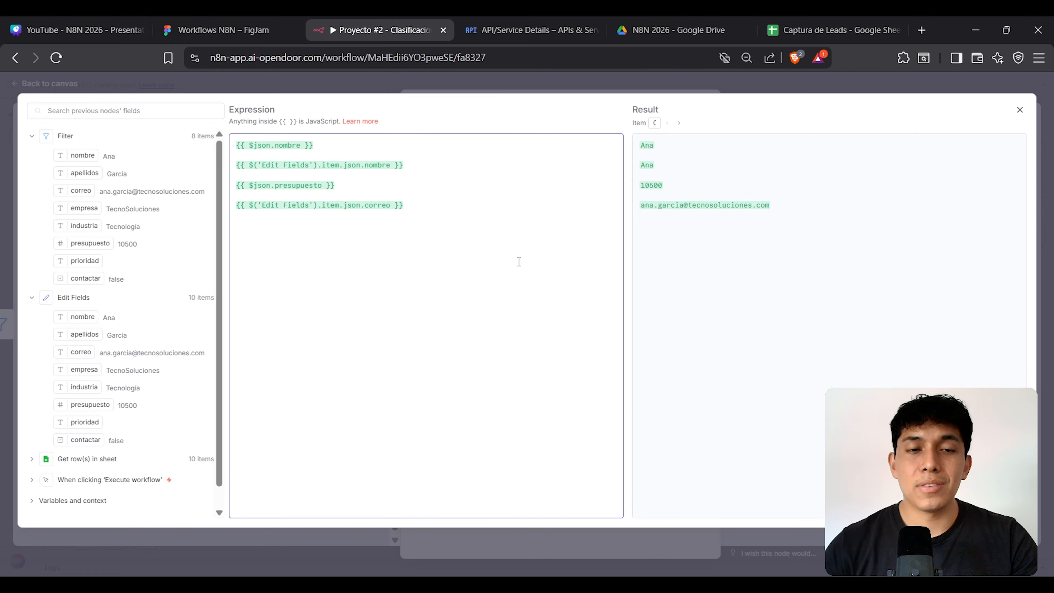
# Step: Delete all four test expressions and close the expression editor
pyautogui.moveTo(420, 219); pyautogui.dragTo(232, 149)
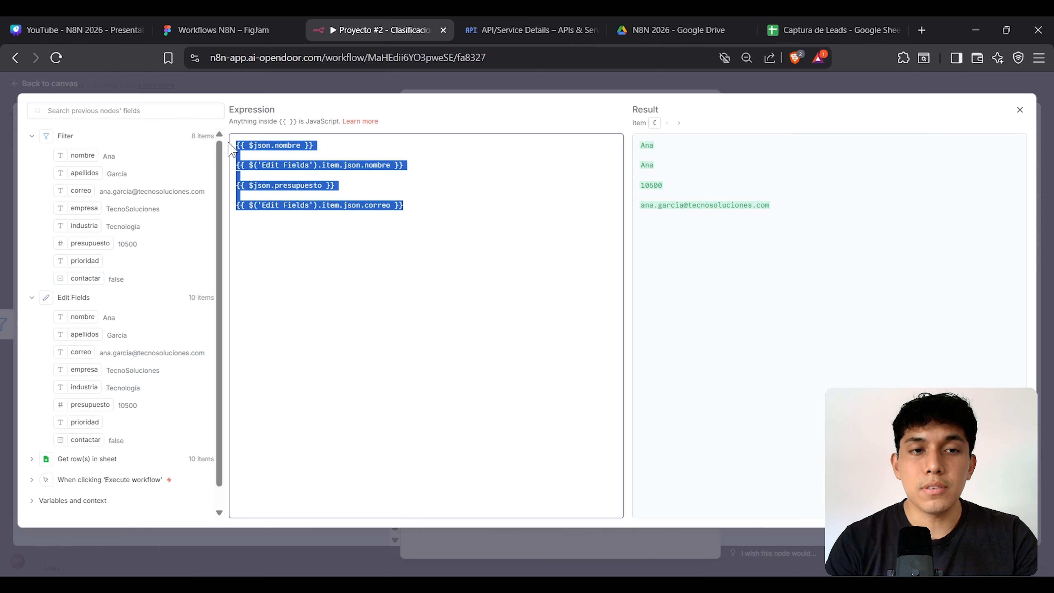
pyautogui.press('BackSpace')
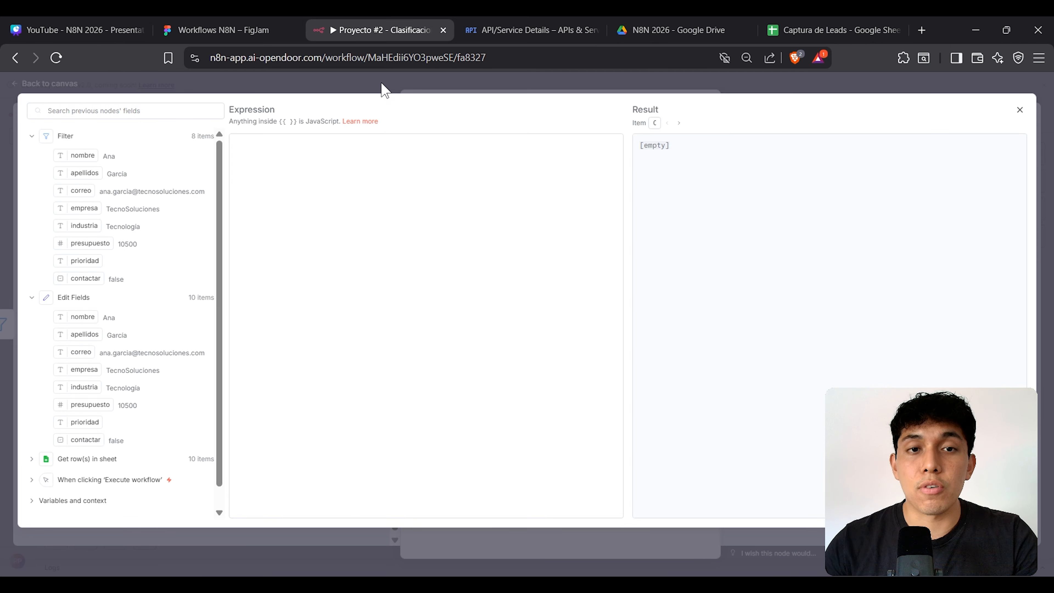
pyautogui.click(384, 89)
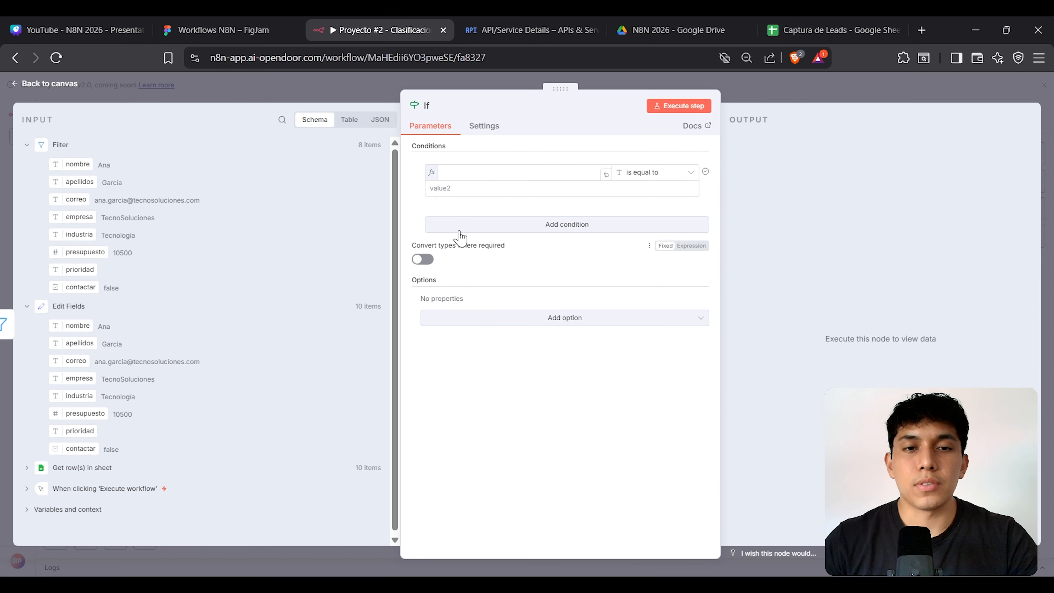
# Step: Make the first If condition require the industria field is not equal to Marketing
pyautogui.click(462, 176)
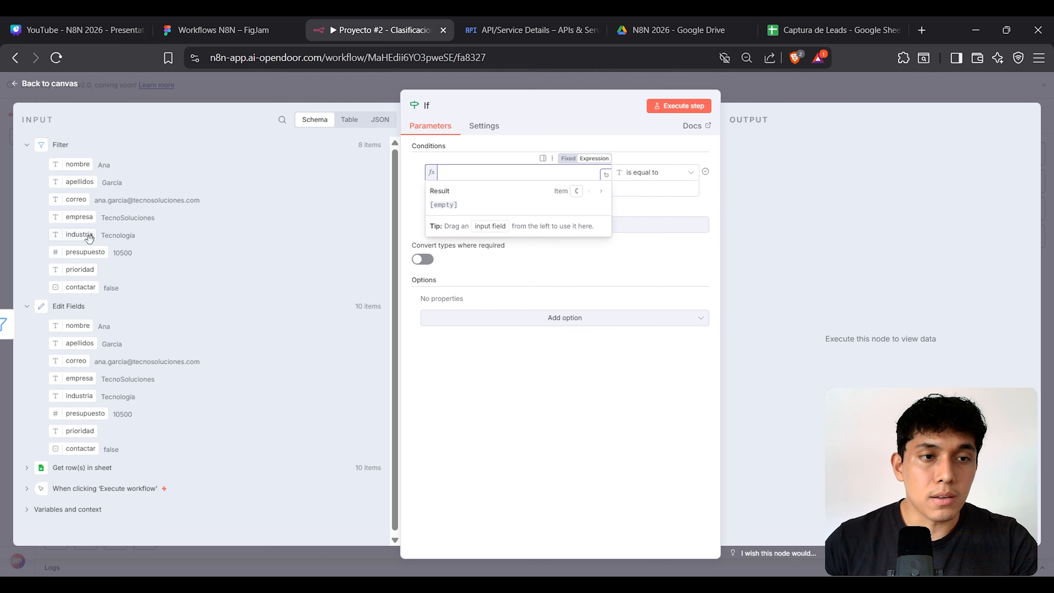
pyautogui.moveTo(78, 234); pyautogui.dragTo(476, 173)
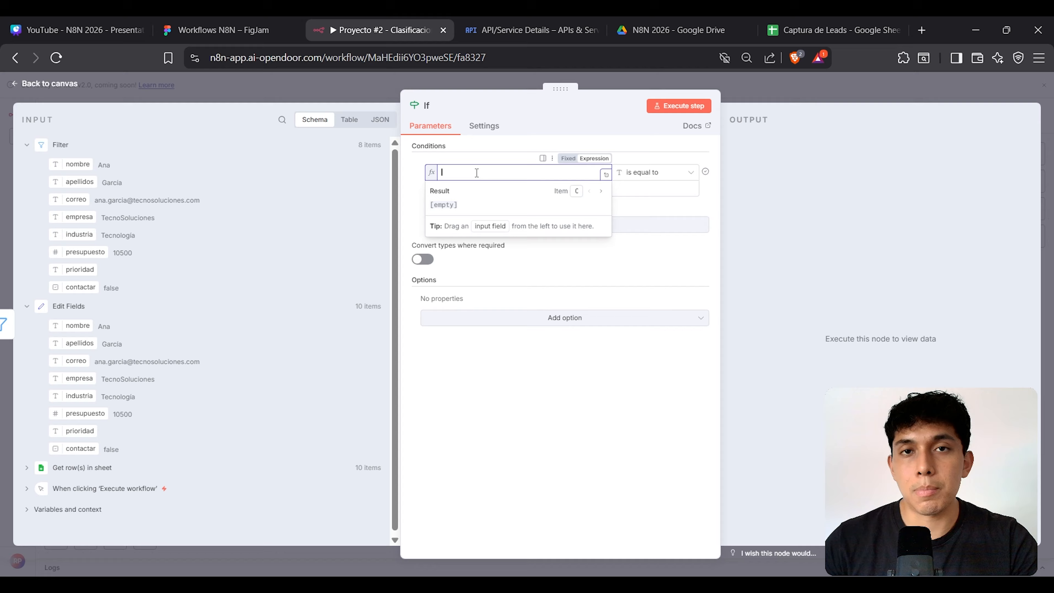
pyautogui.click(482, 126)
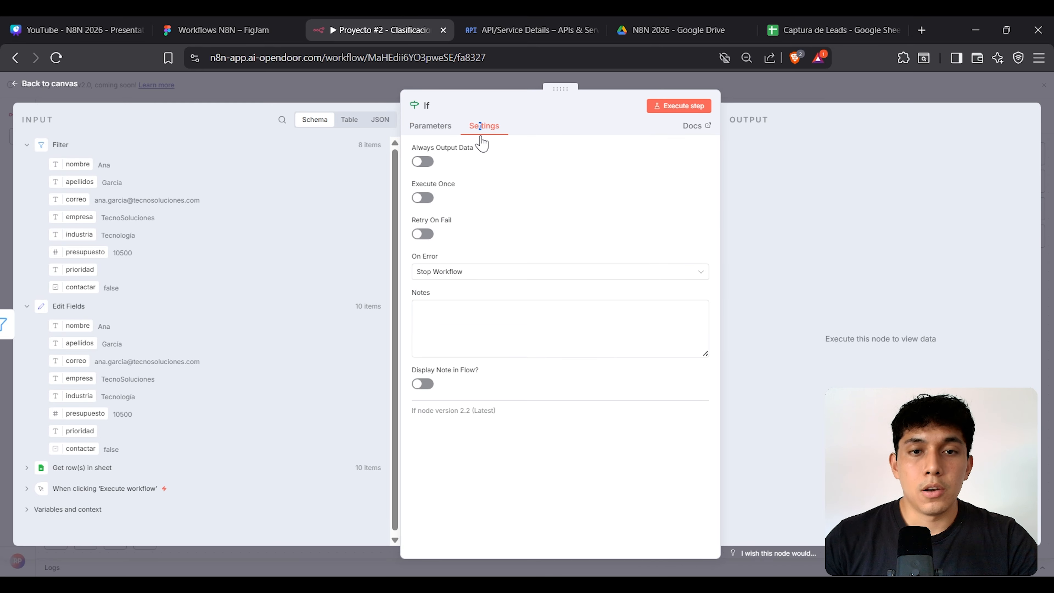
pyautogui.click(430, 126)
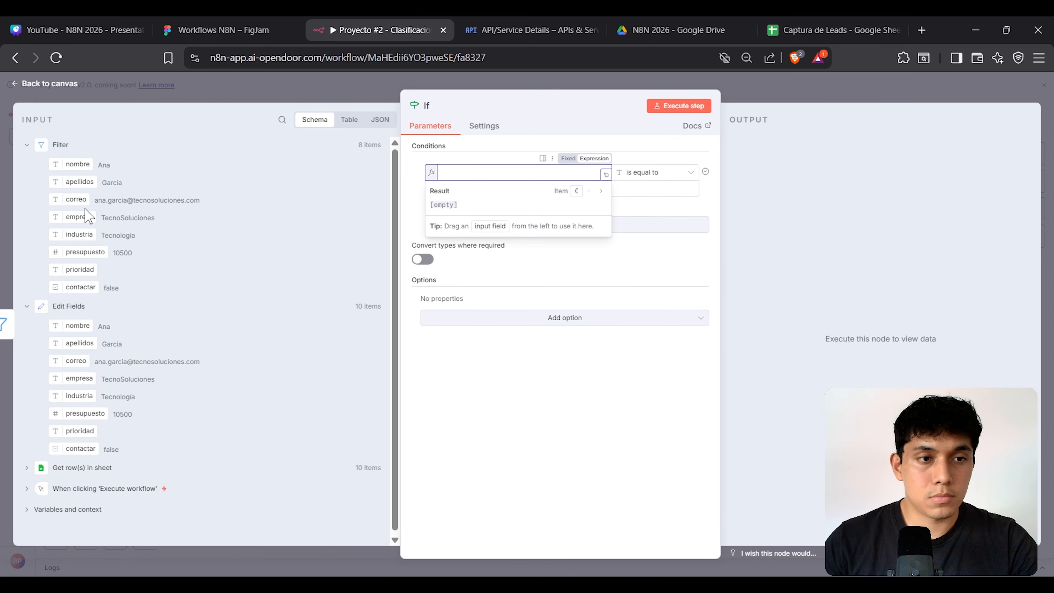
pyautogui.click(499, 149)
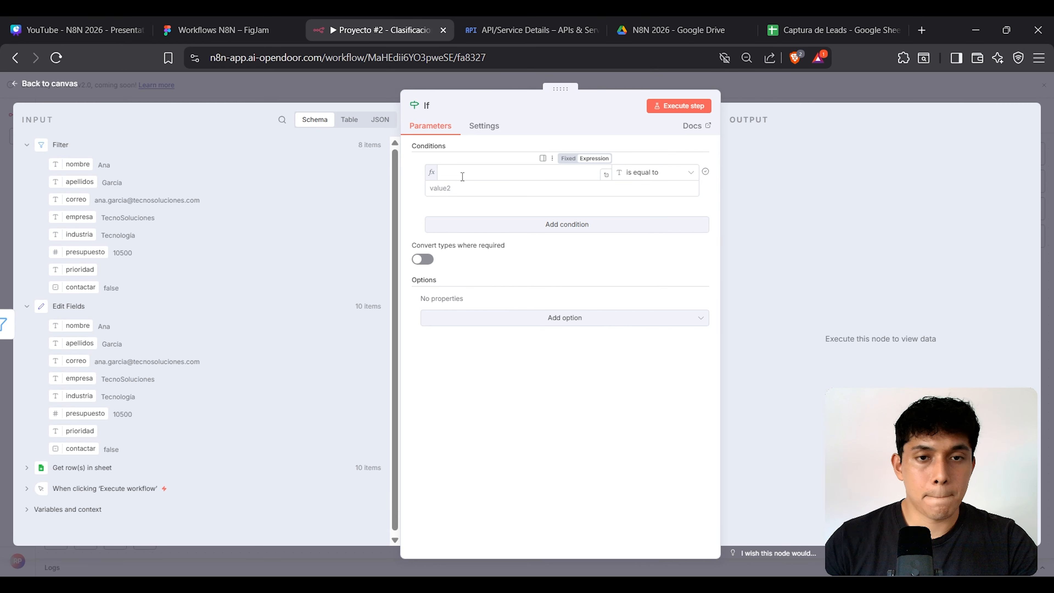
pyautogui.moveTo(78, 235); pyautogui.dragTo(466, 174)
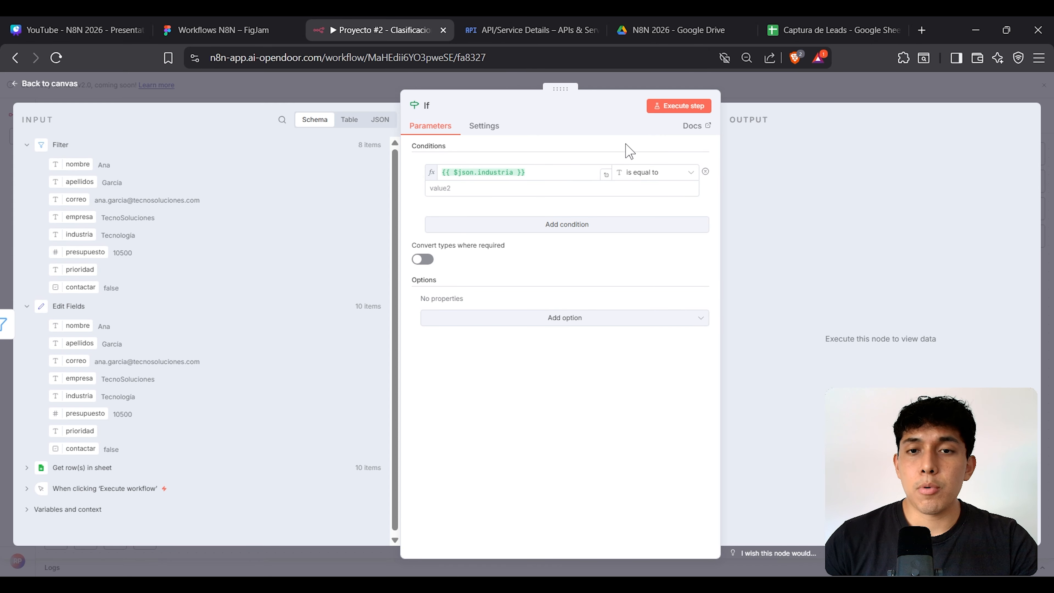
pyautogui.click(569, 195)
pyautogui.write('M')
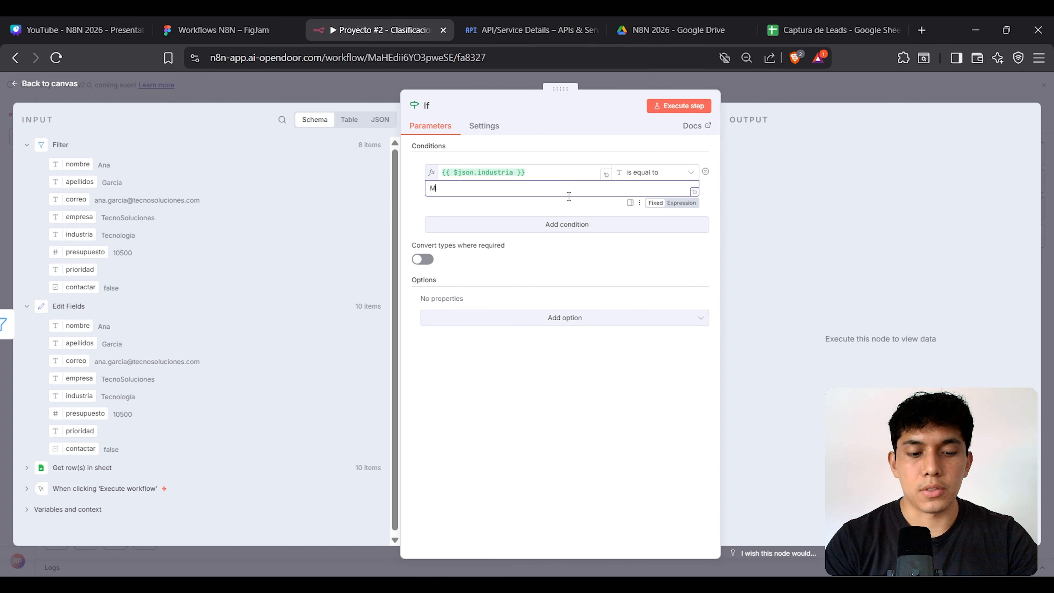
pyautogui.write('arketing')
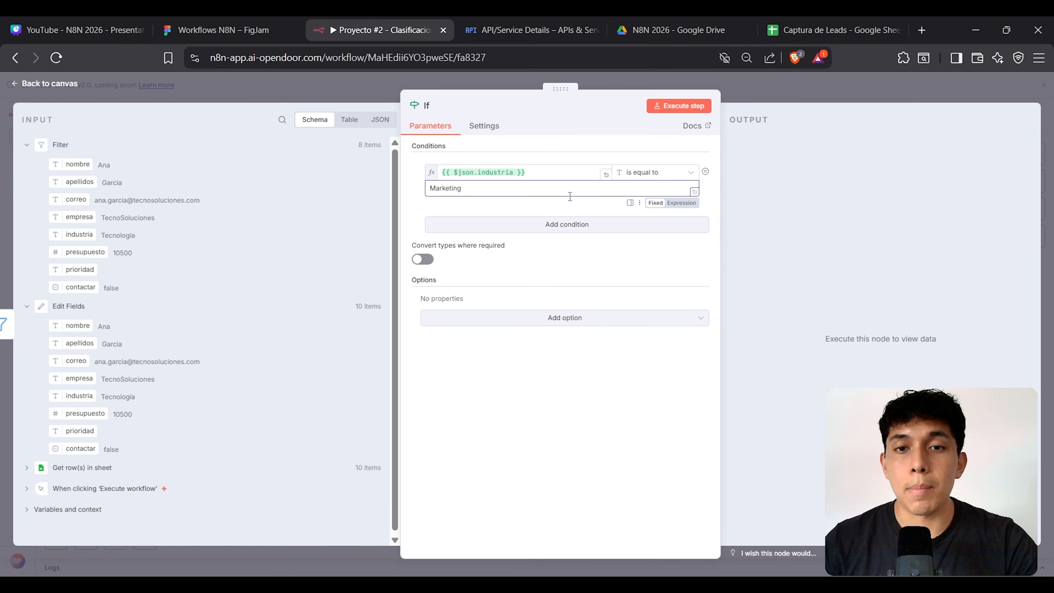
pyautogui.click(649, 173)
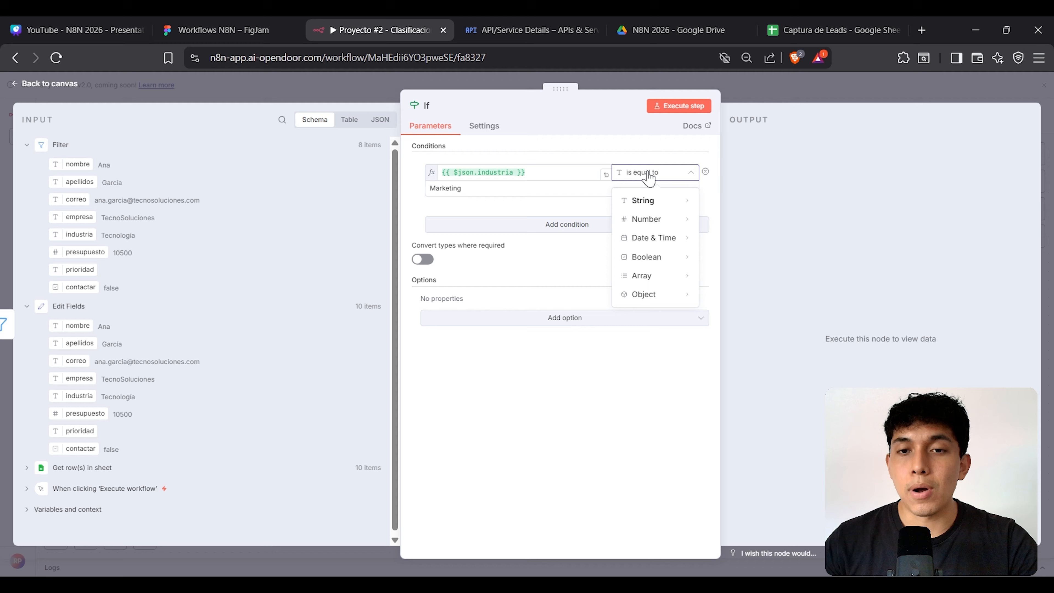
pyautogui.moveTo(654, 201)
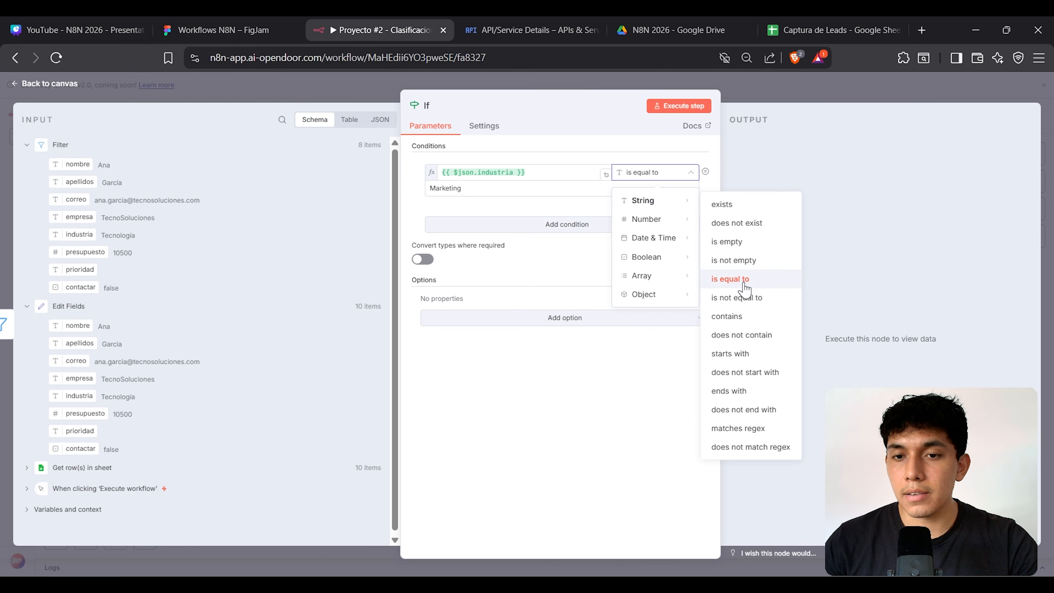
pyautogui.click(742, 300)
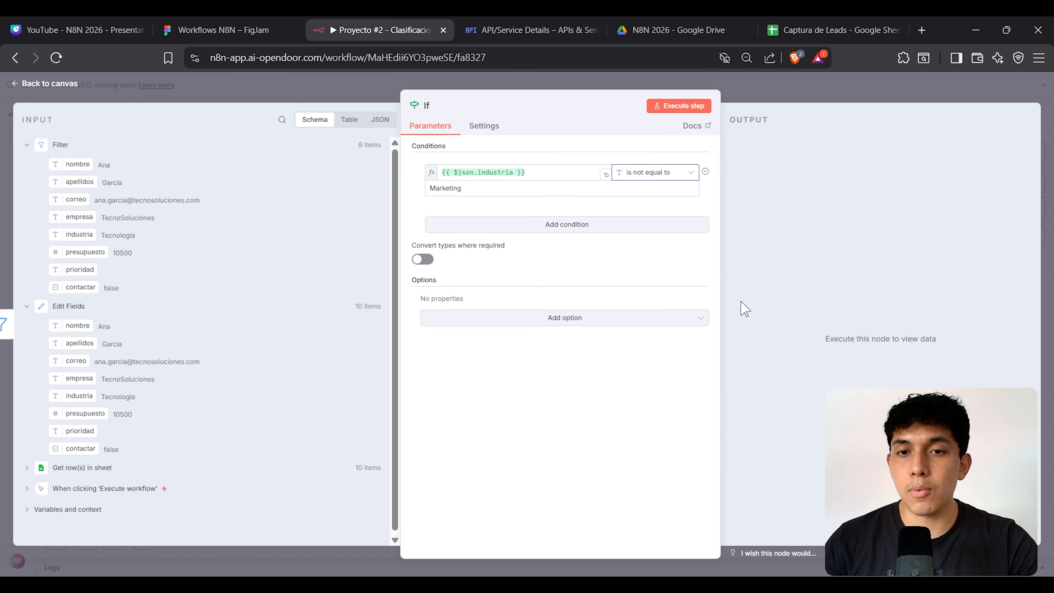
# Step: Add a second AND condition: industria is not equal to, with value starting Construcc
pyautogui.click(565, 239)
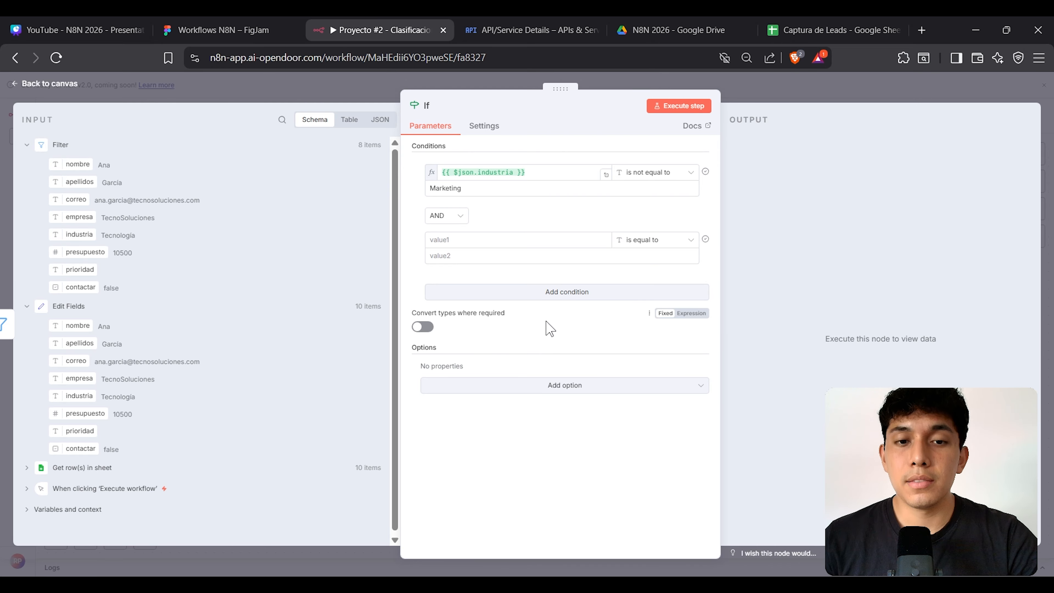
pyautogui.click(465, 241)
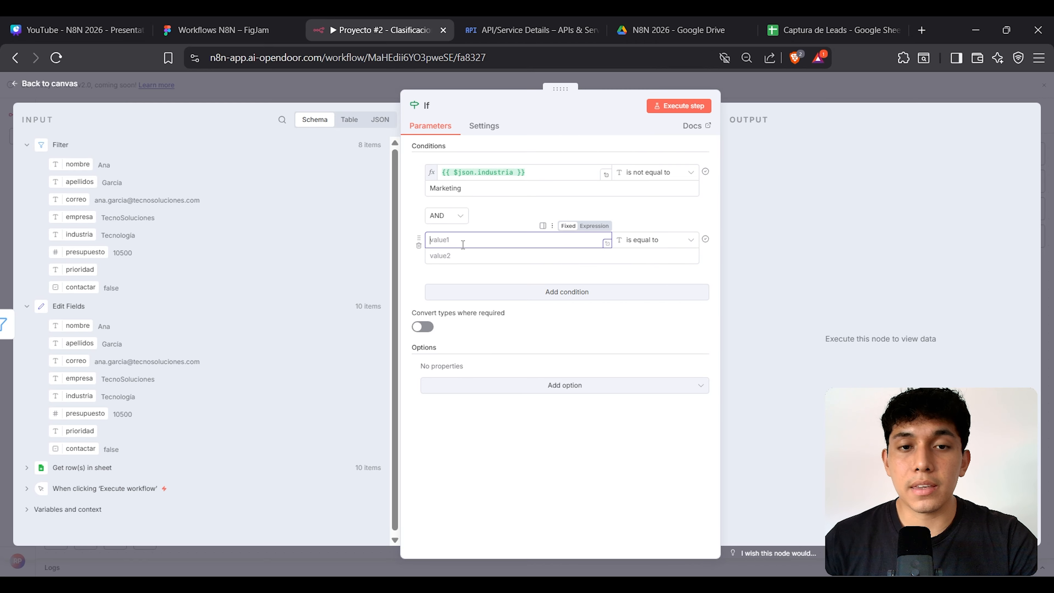
pyautogui.moveTo(84, 235); pyautogui.dragTo(471, 239)
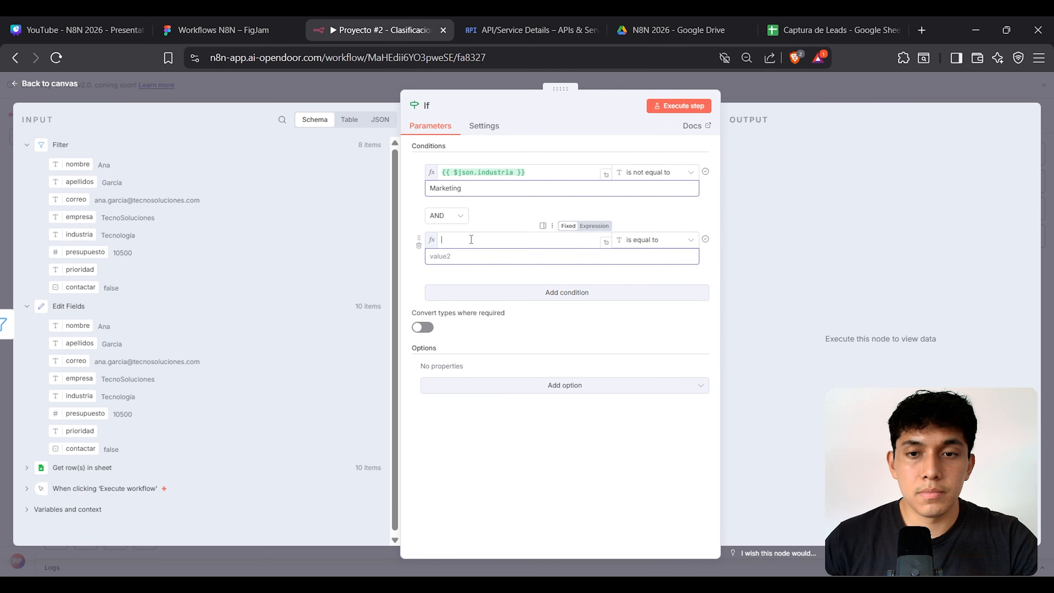
pyautogui.click(664, 240)
pyautogui.moveTo(676, 269)
pyautogui.click(731, 366)
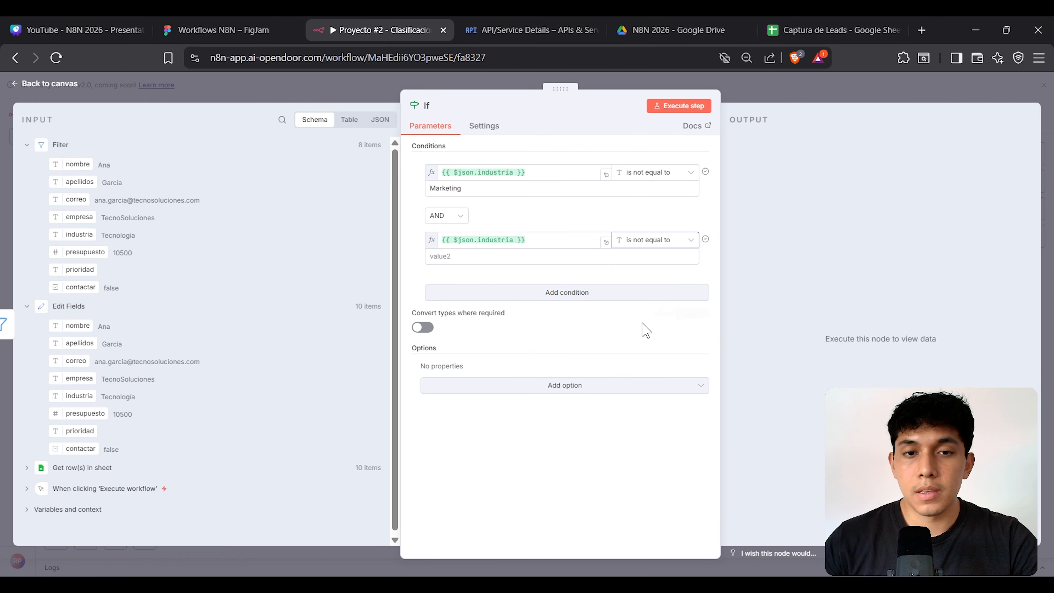
pyautogui.click(507, 262)
pyautogui.write('Construcción')
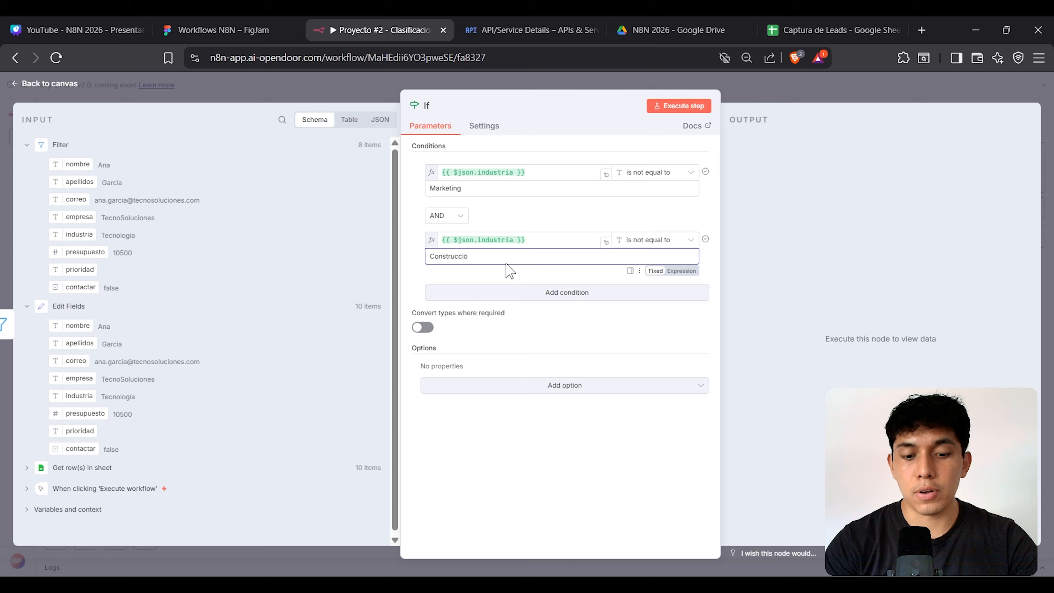
# Step: Check Construcción's spelling in sheet cell E7 and finish the second comparison value
pyautogui.click(824, 23)
pyautogui.click(404, 238)
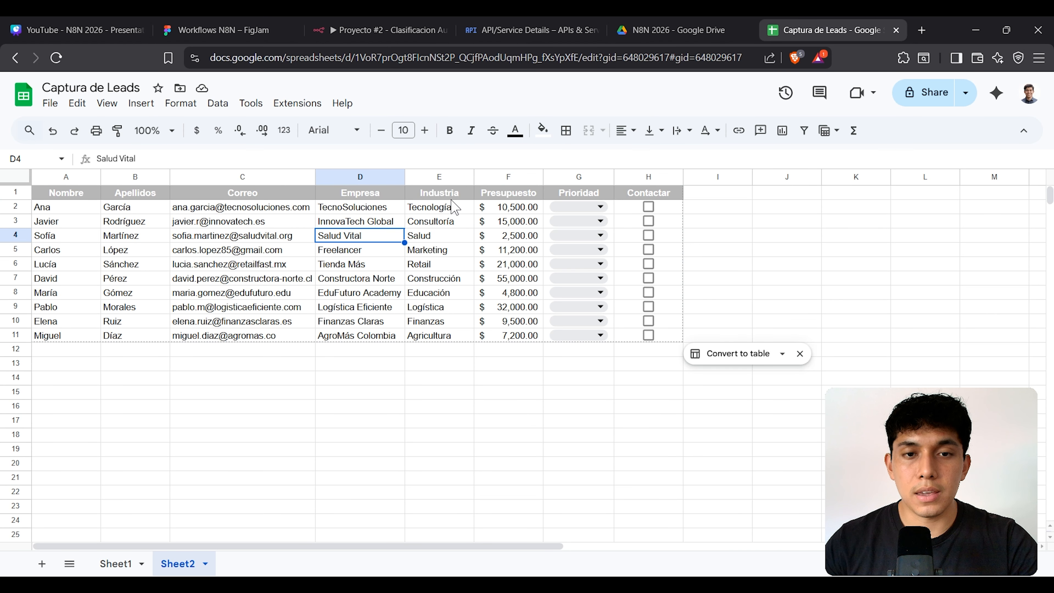
pyautogui.click(458, 278)
pyautogui.doubleClick(459, 278)
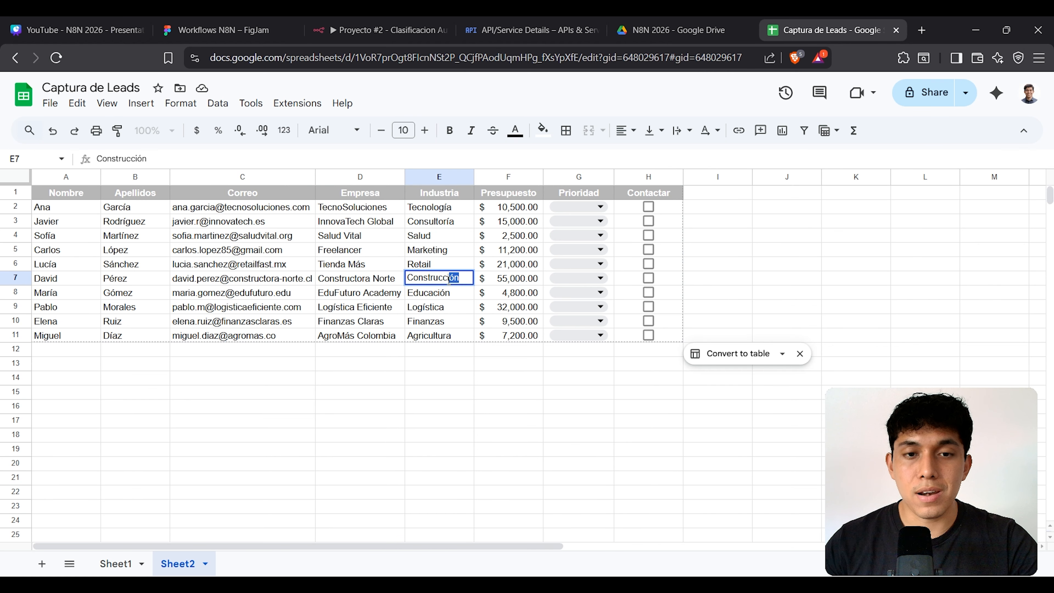
pyautogui.doubleClick(452, 277)
pyautogui.click(478, 373)
pyautogui.click(382, 26)
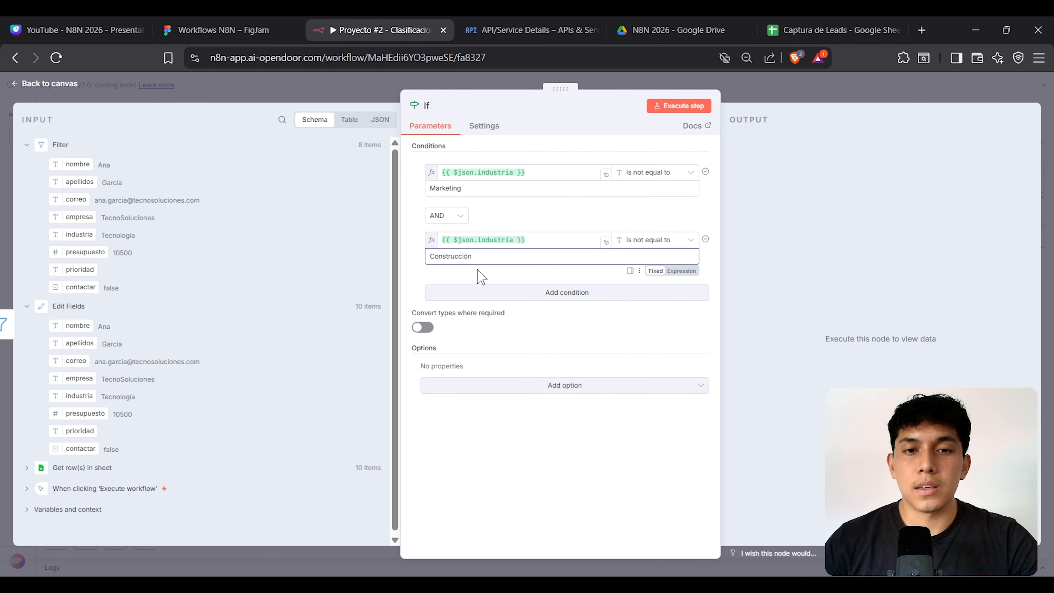
pyautogui.click(785, 125)
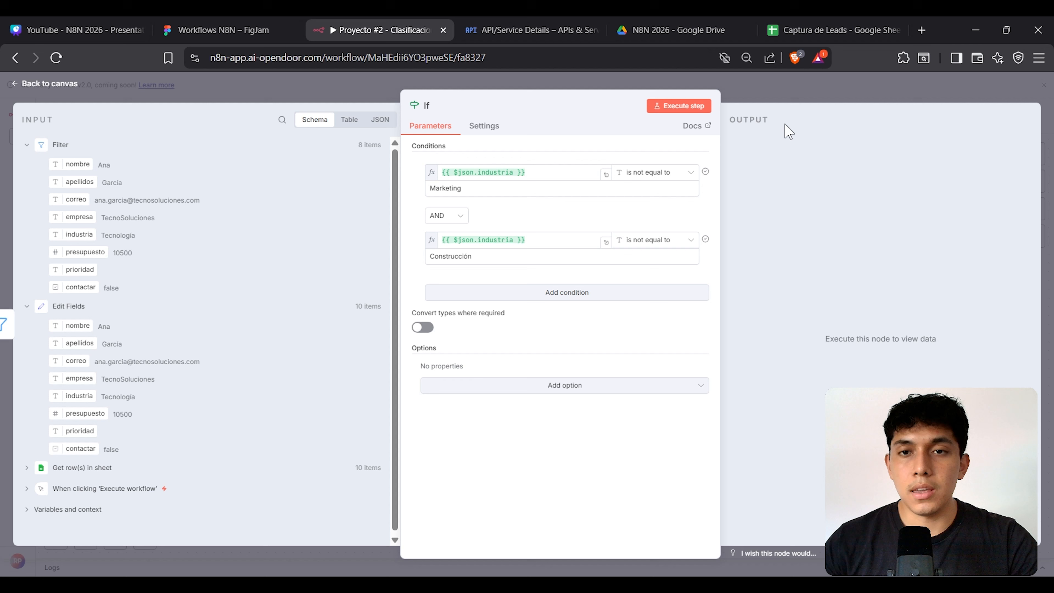
# Step: Run the If node, review its 6 true and 2 false leads, then return to the canvas
pyautogui.click(690, 109)
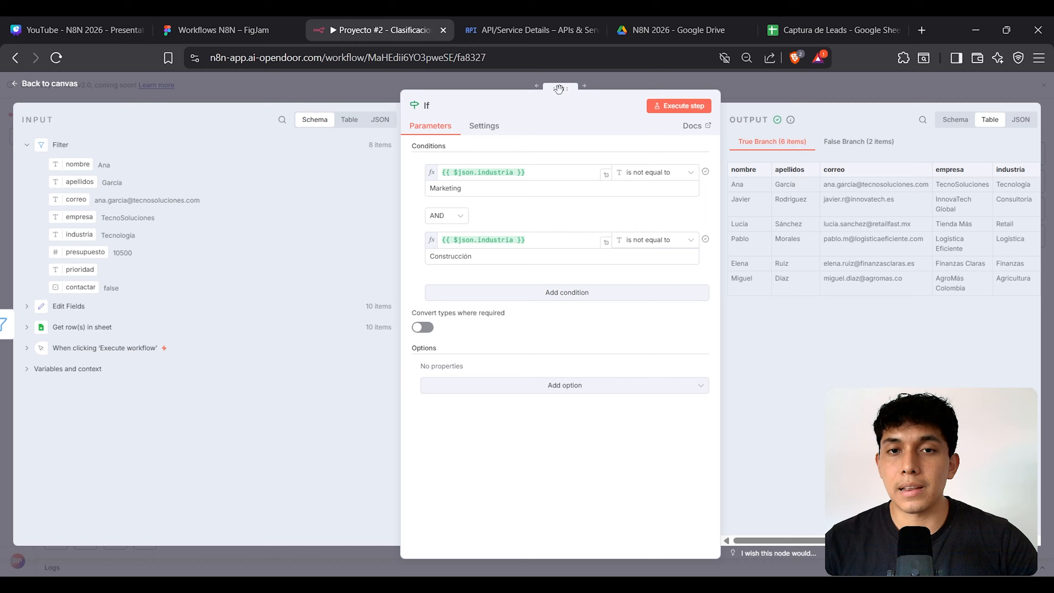
pyautogui.moveTo(558, 89); pyautogui.dragTo(417, 89)
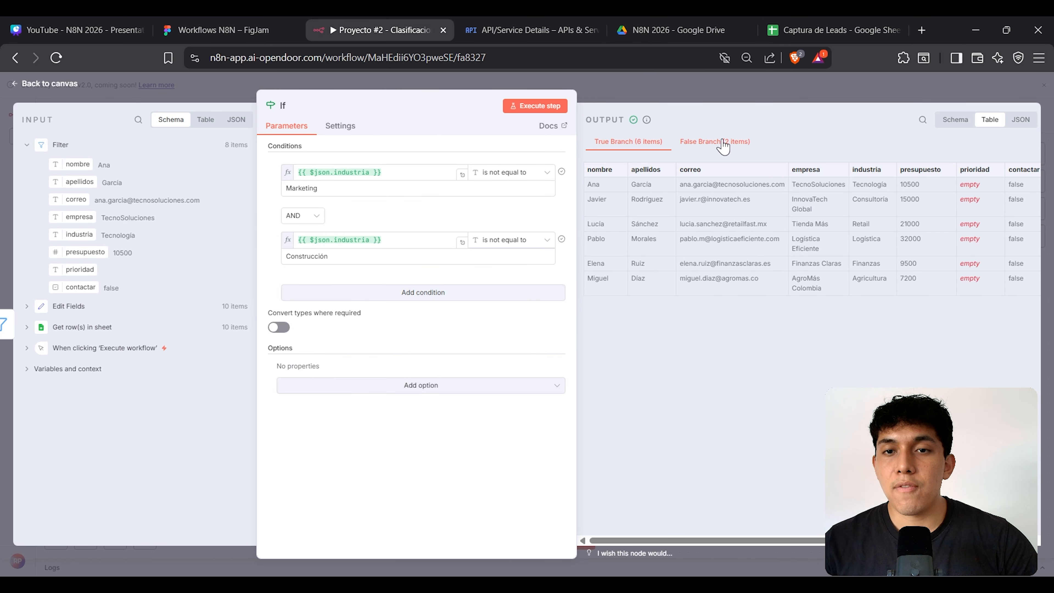
pyautogui.click(724, 143)
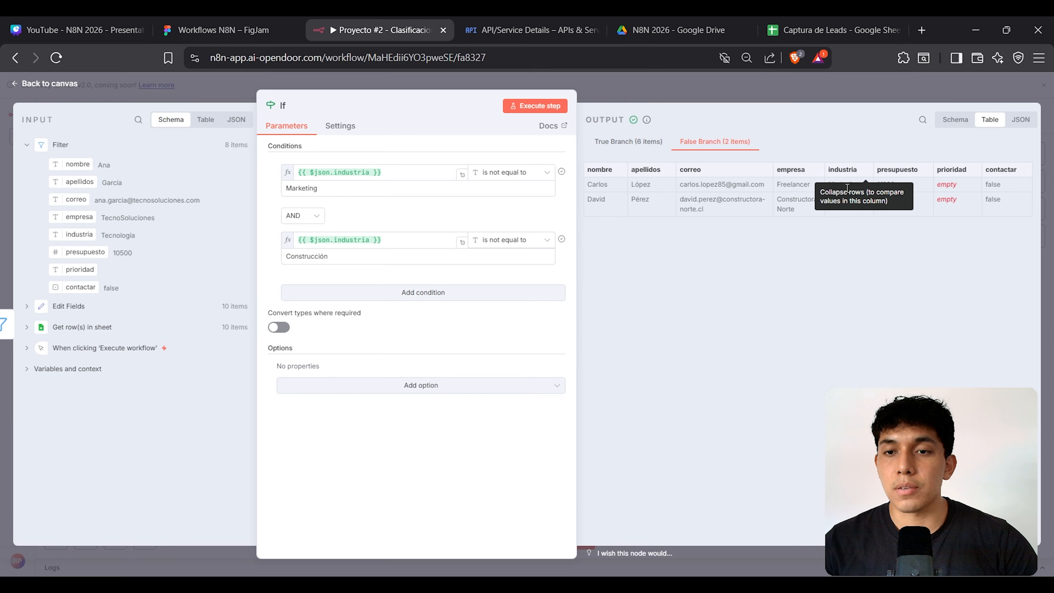
pyautogui.click(766, 89)
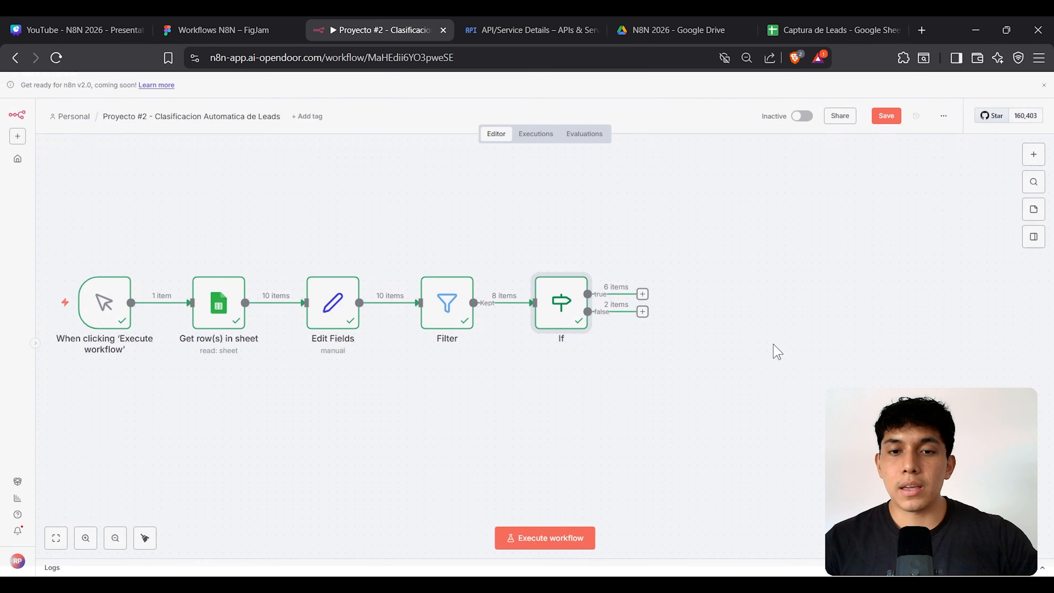
# Step: Fit the whole workflow in view and open the node picker from the If true output
pyautogui.press('+')
pyautogui.press('+')
pyautogui.press('+')
pyautogui.press('+')
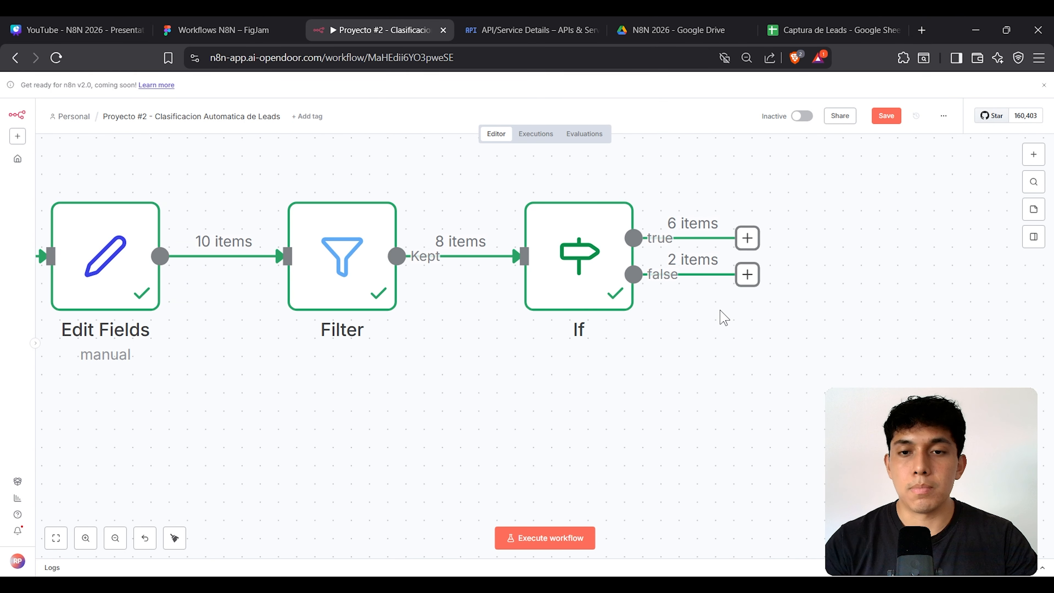
pyautogui.hscroll(5, 706, 324)
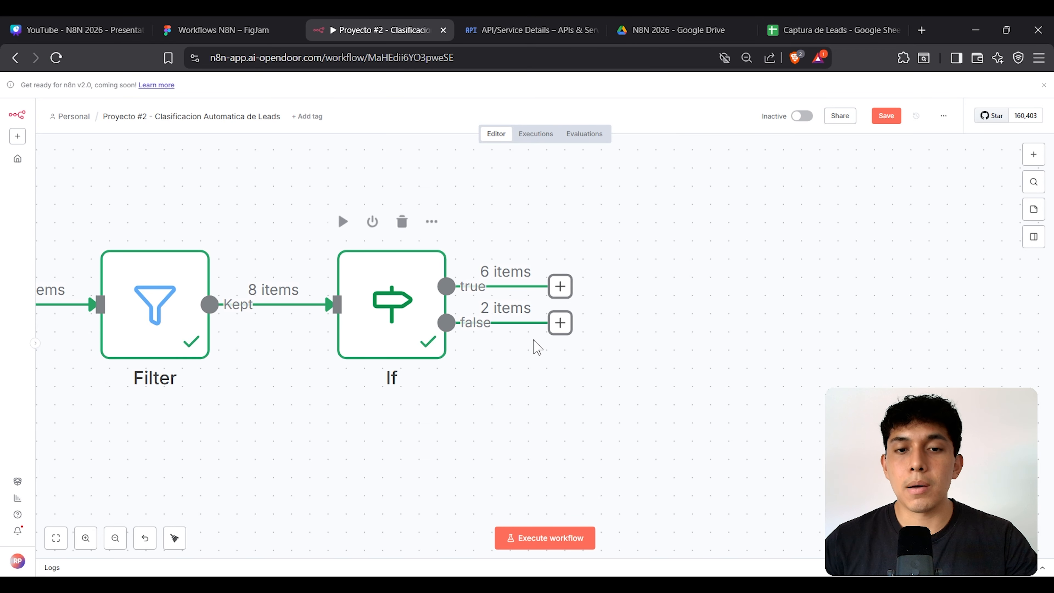
pyautogui.press('-')
pyautogui.press('-')
pyautogui.press('-')
pyautogui.press('-')
pyautogui.press('-')
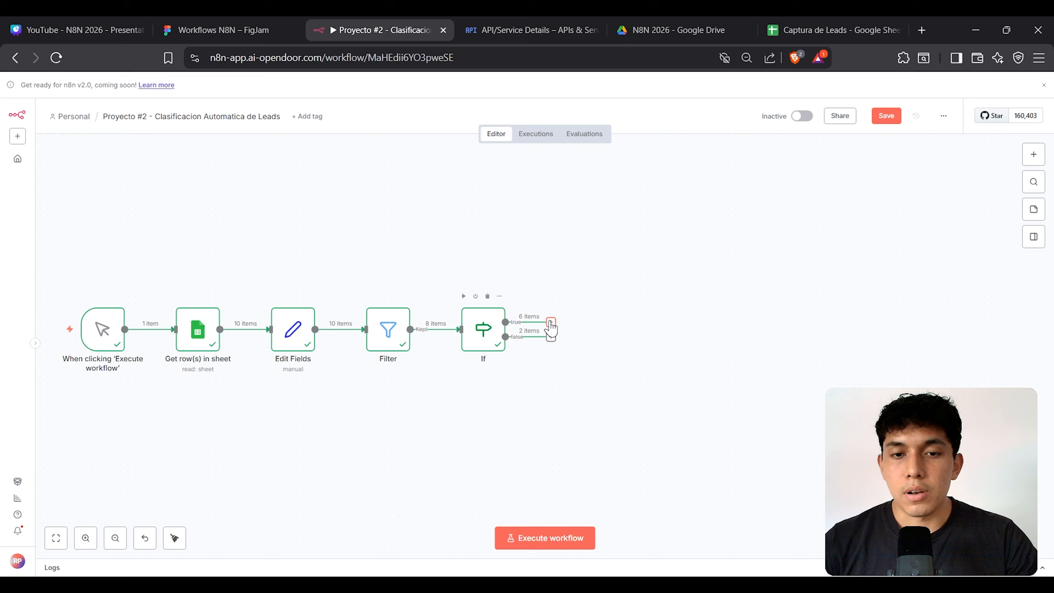
pyautogui.moveTo(551, 322); pyautogui.dragTo(602, 276)
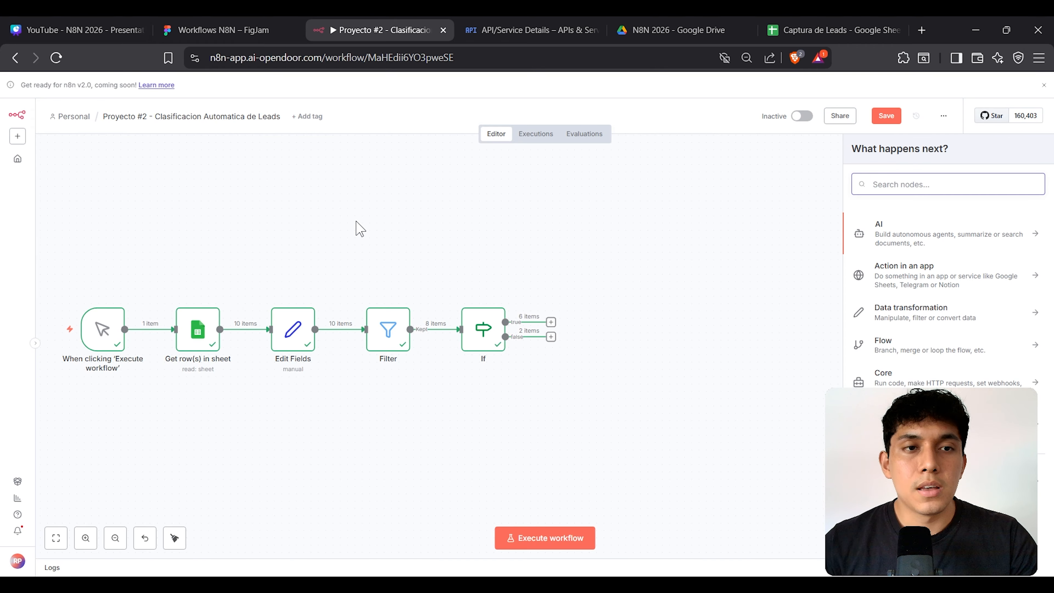
pyautogui.click(257, 29)
pyautogui.click(387, 31)
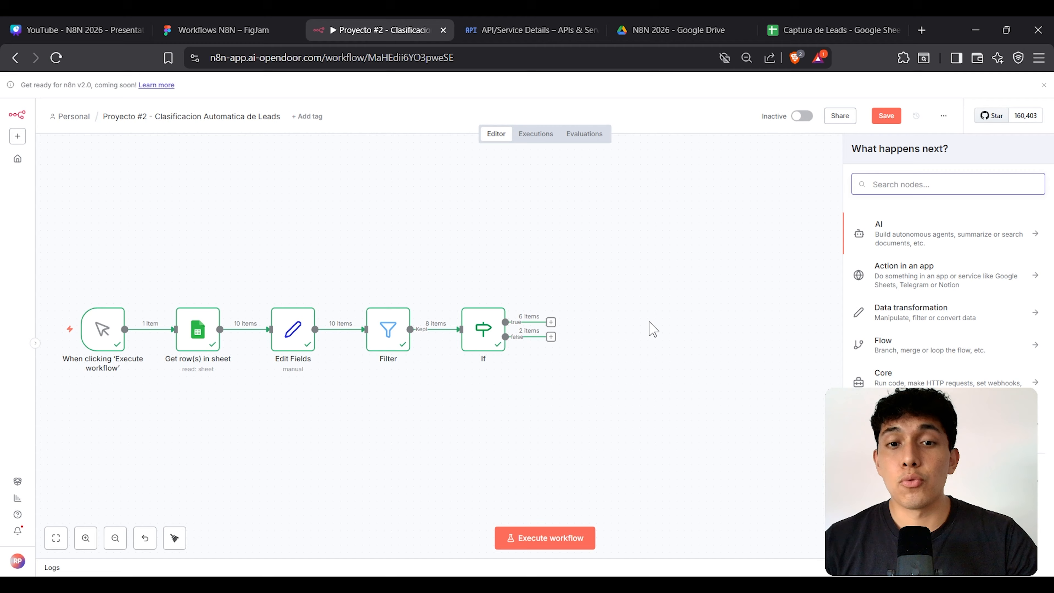
pyautogui.click(287, 25)
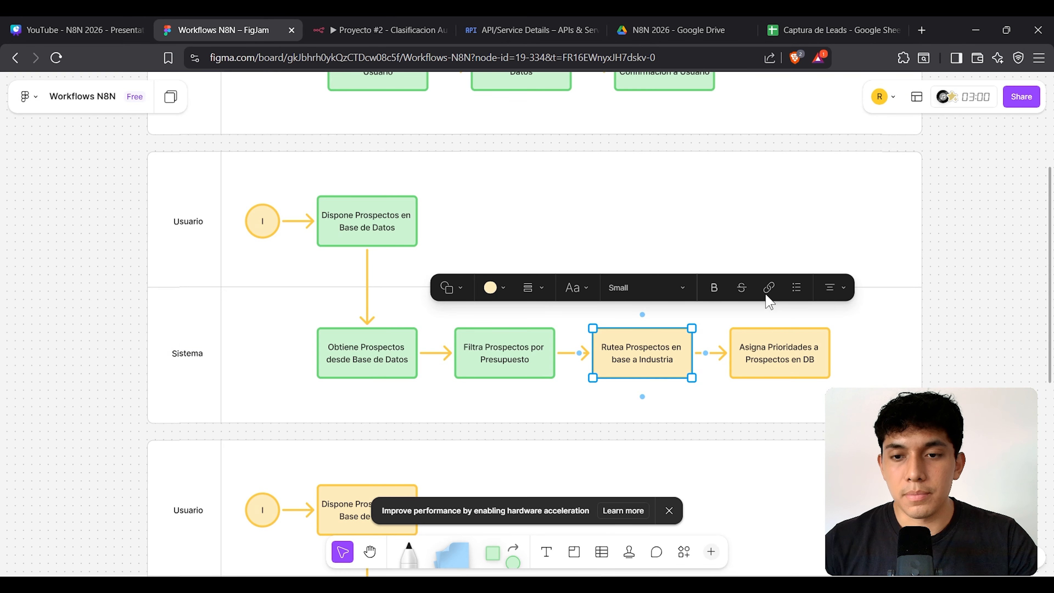
pyautogui.doubleClick(786, 356)
pyautogui.click(380, 29)
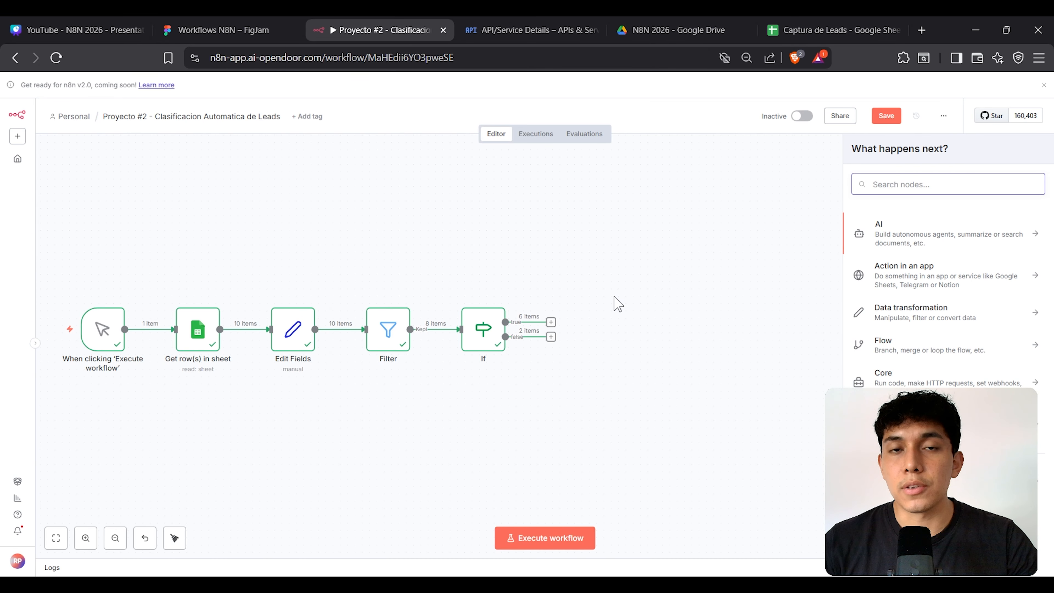
# Step: Add a Switch node after the If node's true output, reposition it, and open its settings
pyautogui.moveTo(551, 322); pyautogui.dragTo(594, 265)
pyautogui.write('s')
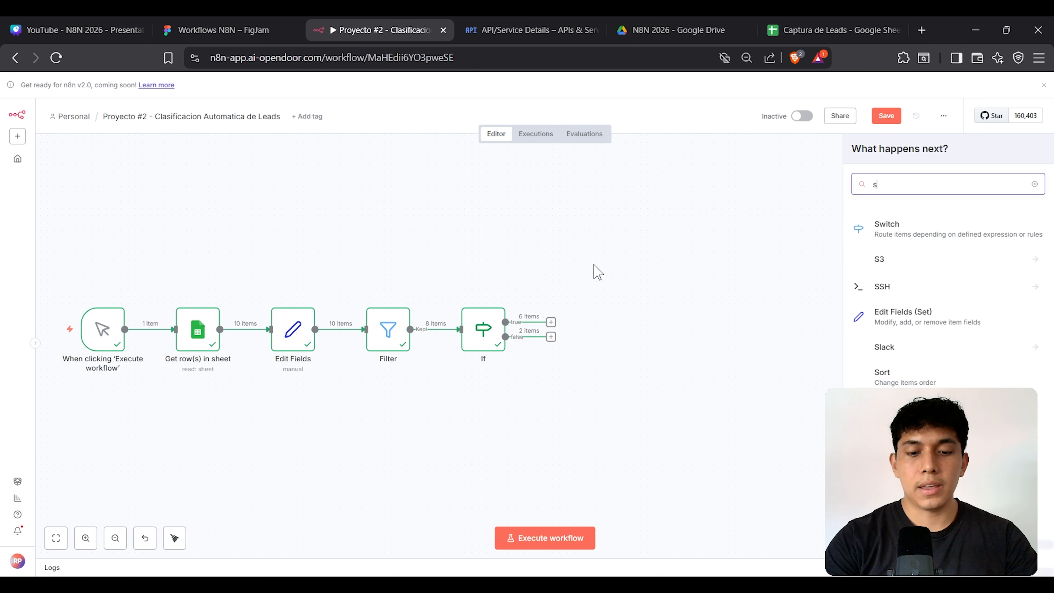
pyautogui.write('witch')
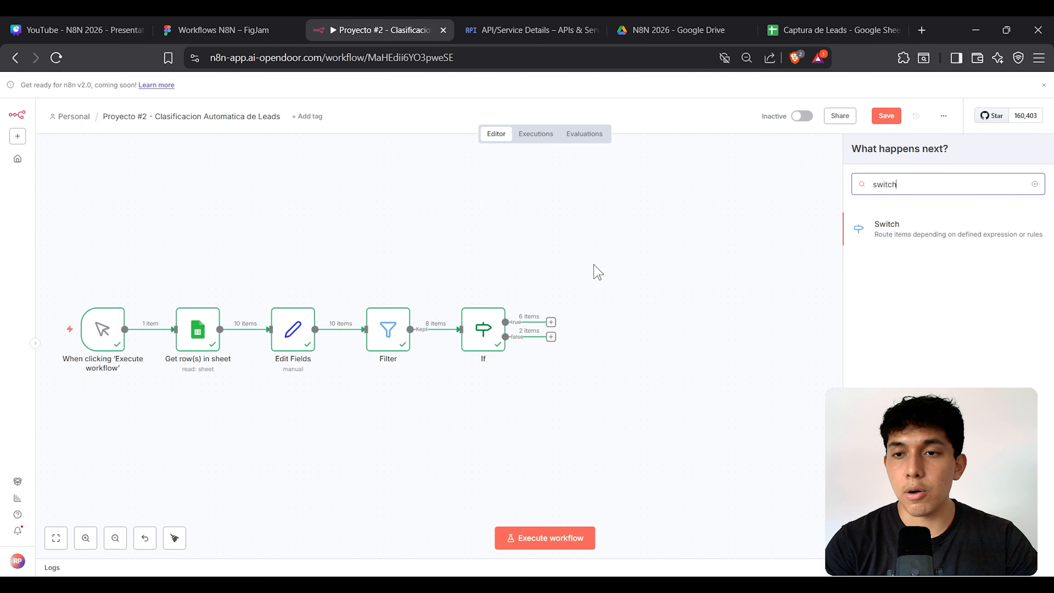
pyautogui.press('Return')
pyautogui.press('Escape')
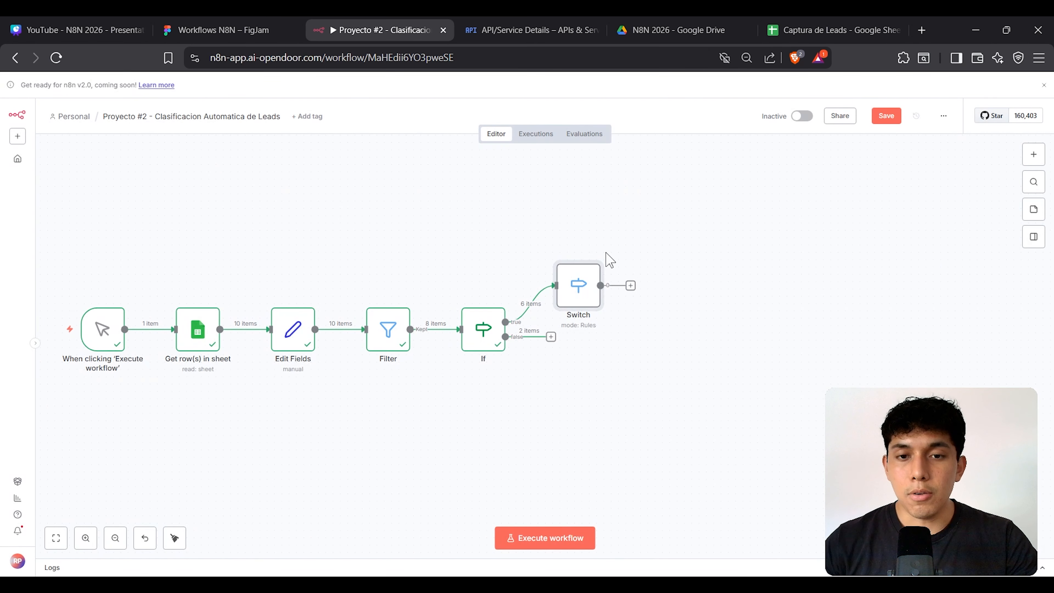
pyautogui.moveTo(584, 278); pyautogui.dragTo(606, 270)
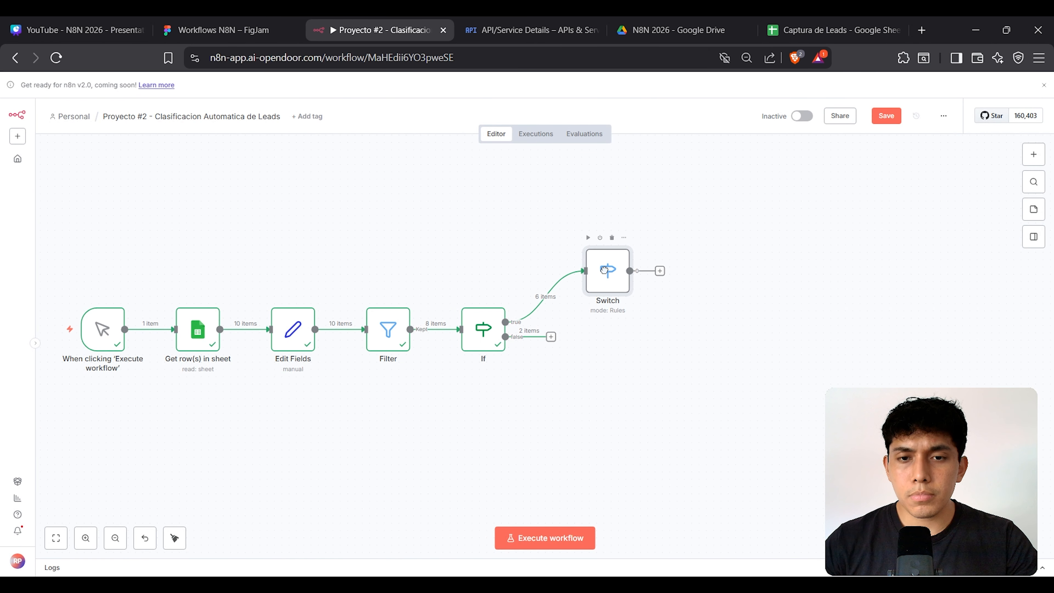
pyautogui.doubleClick(618, 273)
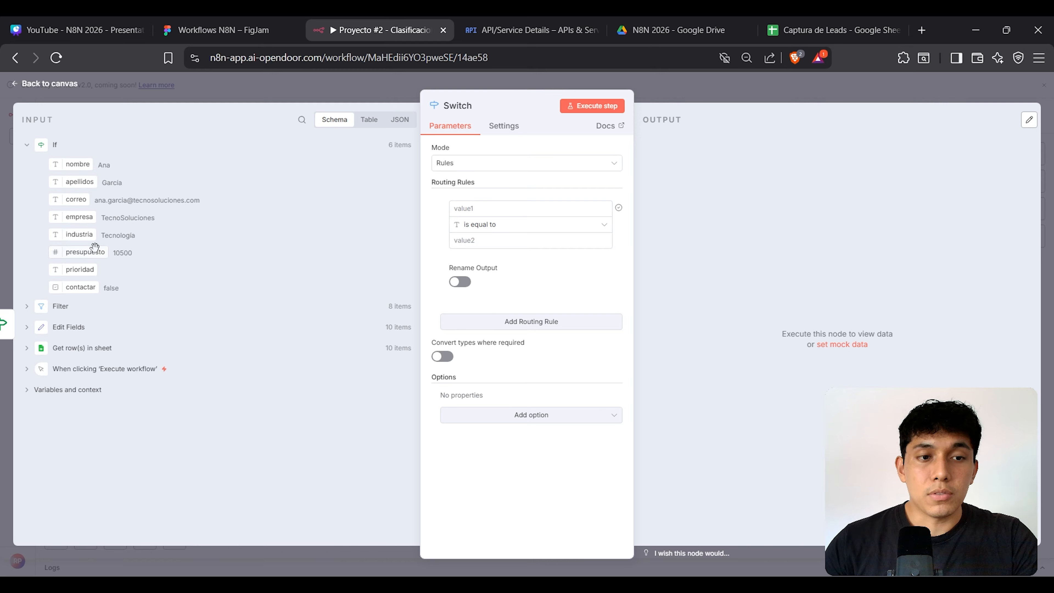
# Step: Make the first Switch rule test whether presupuesto is greater than 20000
pyautogui.moveTo(89, 251); pyautogui.dragTo(482, 209)
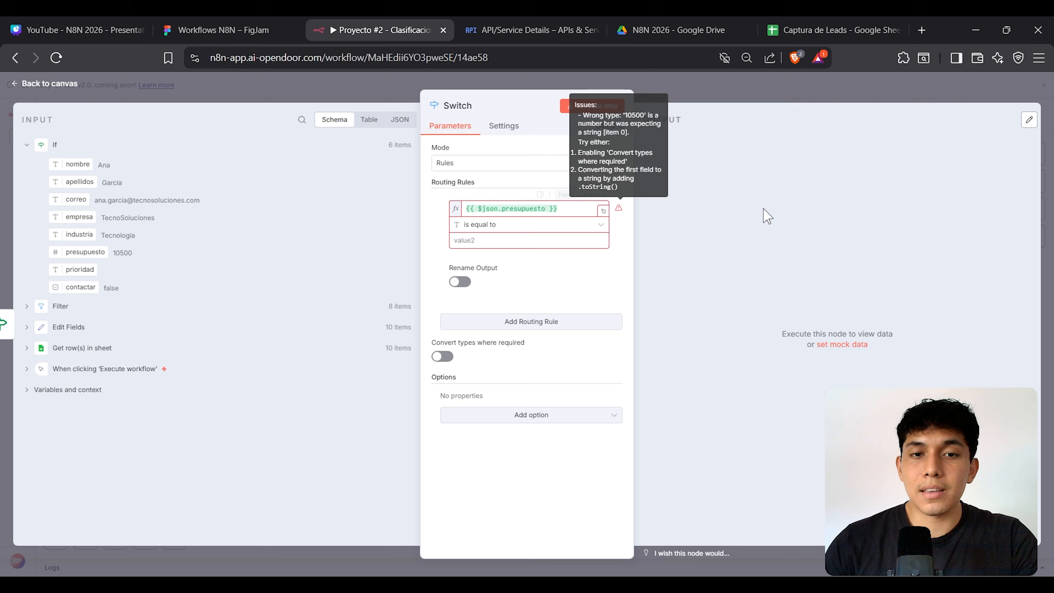
pyautogui.click(539, 232)
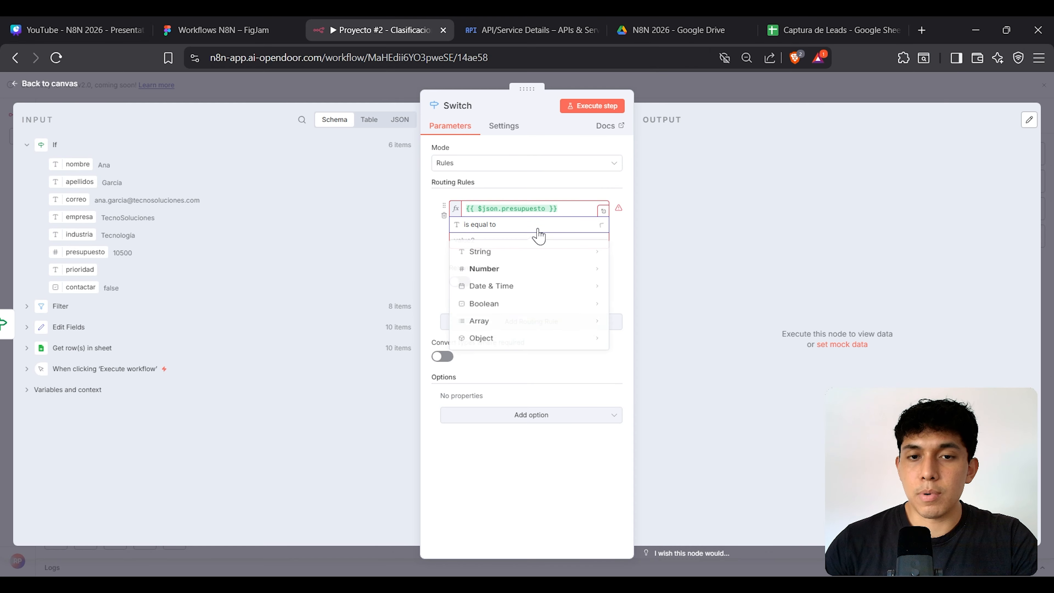
pyautogui.moveTo(524, 274)
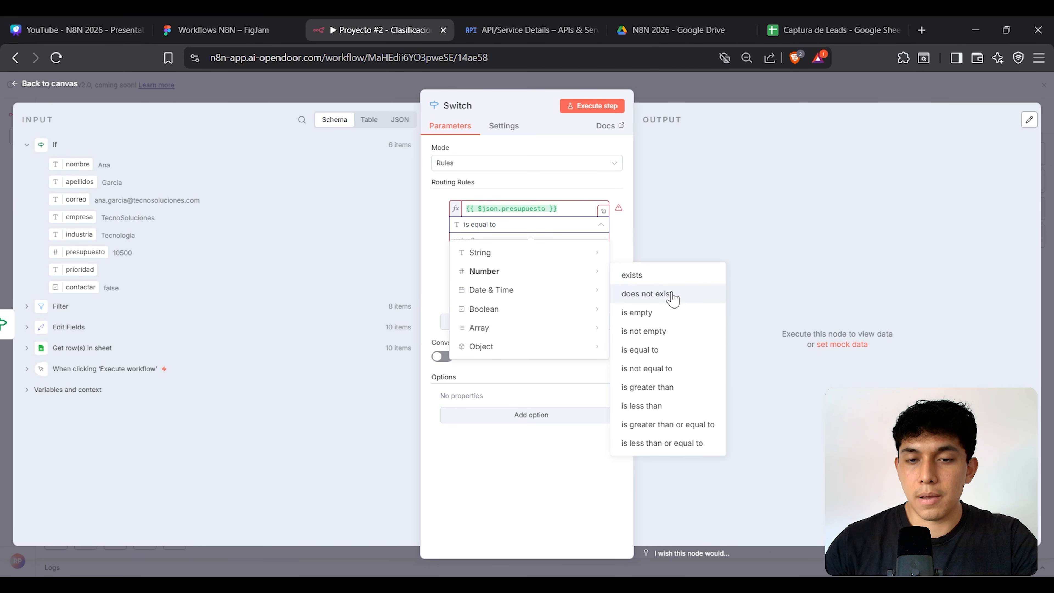
pyautogui.click(648, 387)
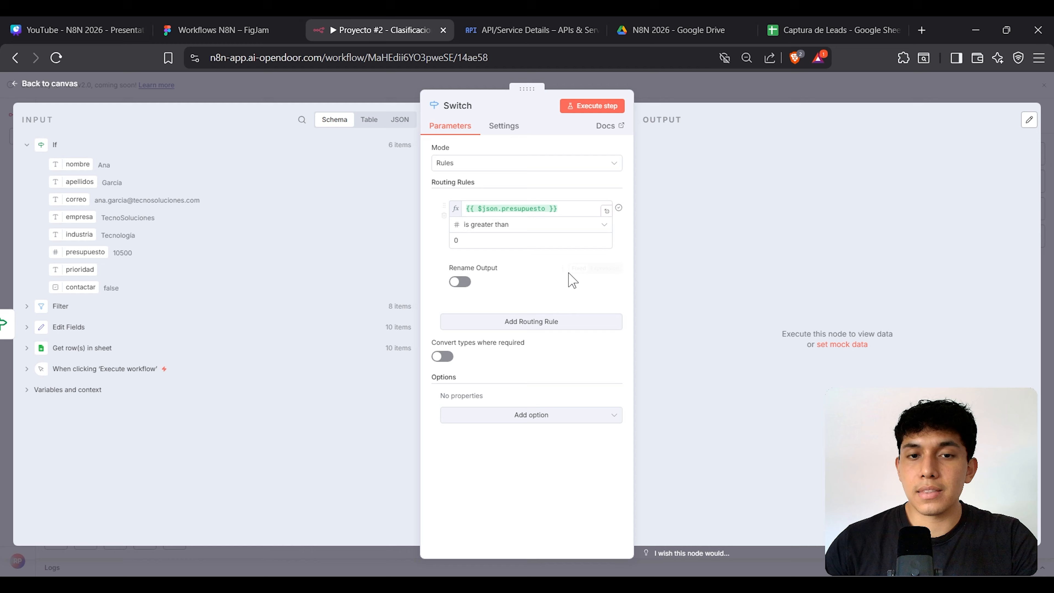
pyautogui.click(497, 238)
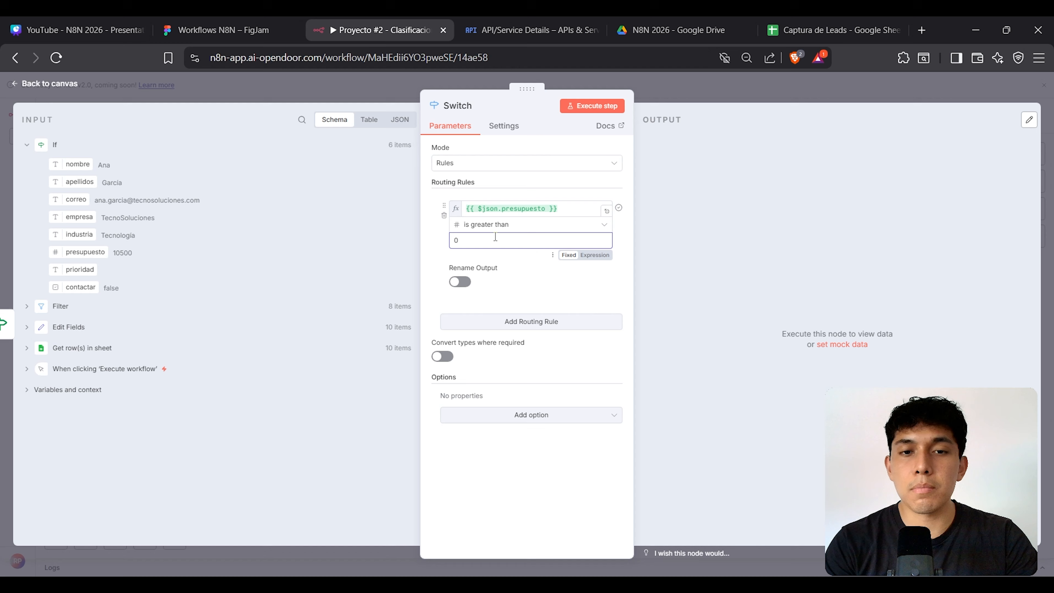
pyautogui.press('BackSpace')
pyautogui.write('20000')
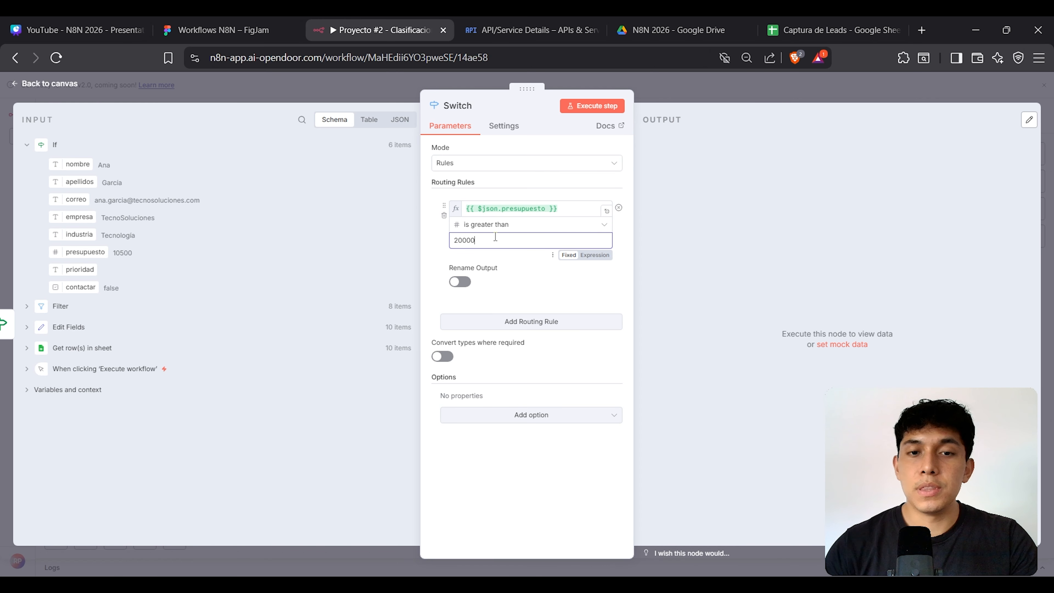
# Step: Name the first rule's output Alta and go back to the canvas
pyautogui.click(460, 282)
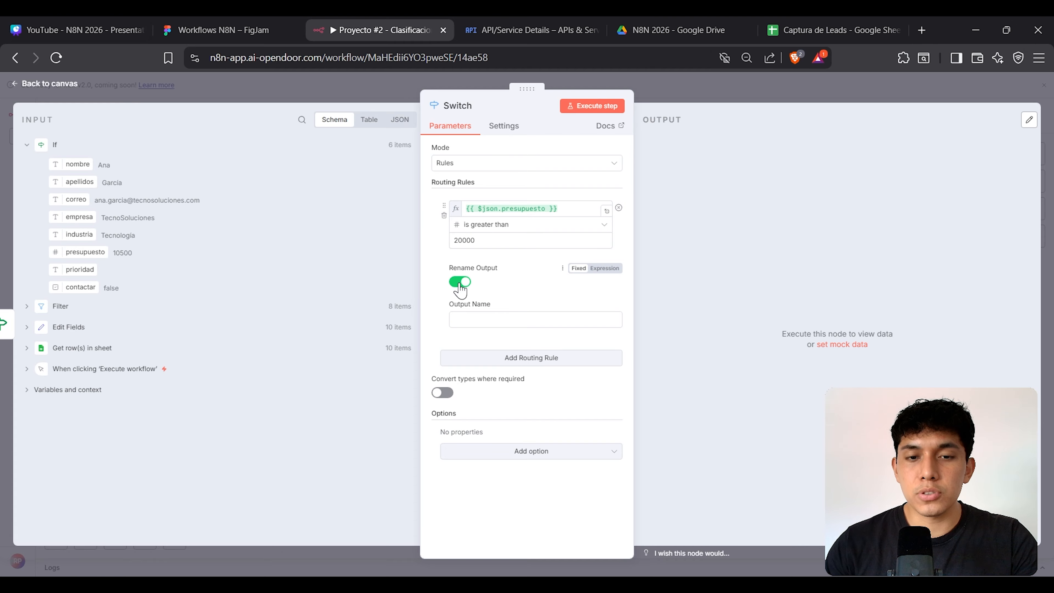
pyautogui.click(476, 324)
pyautogui.write('Alta')
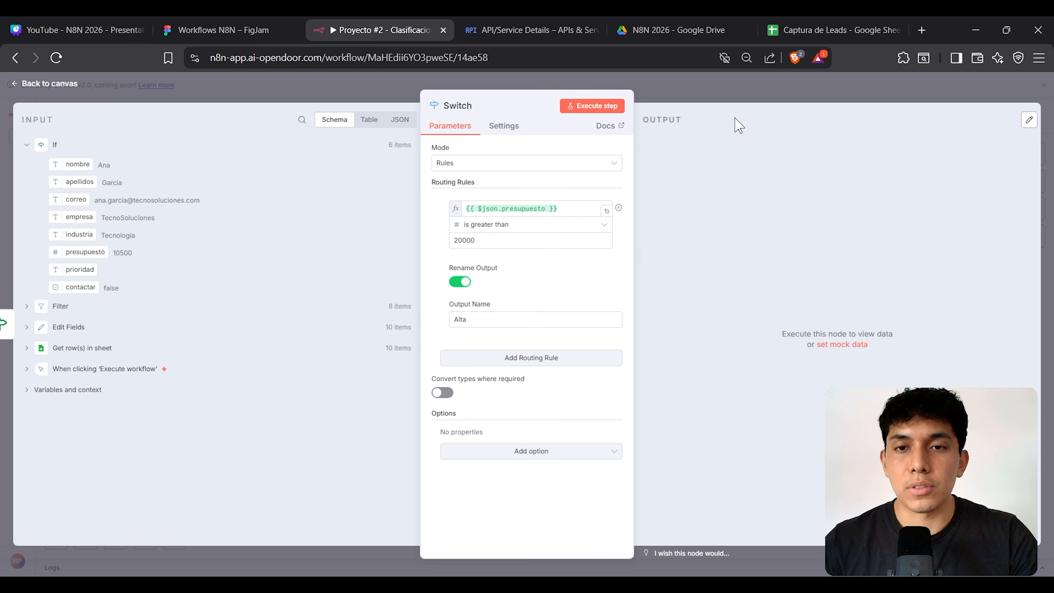
pyautogui.click(732, 96)
pyautogui.scroll(4, 701, 289)
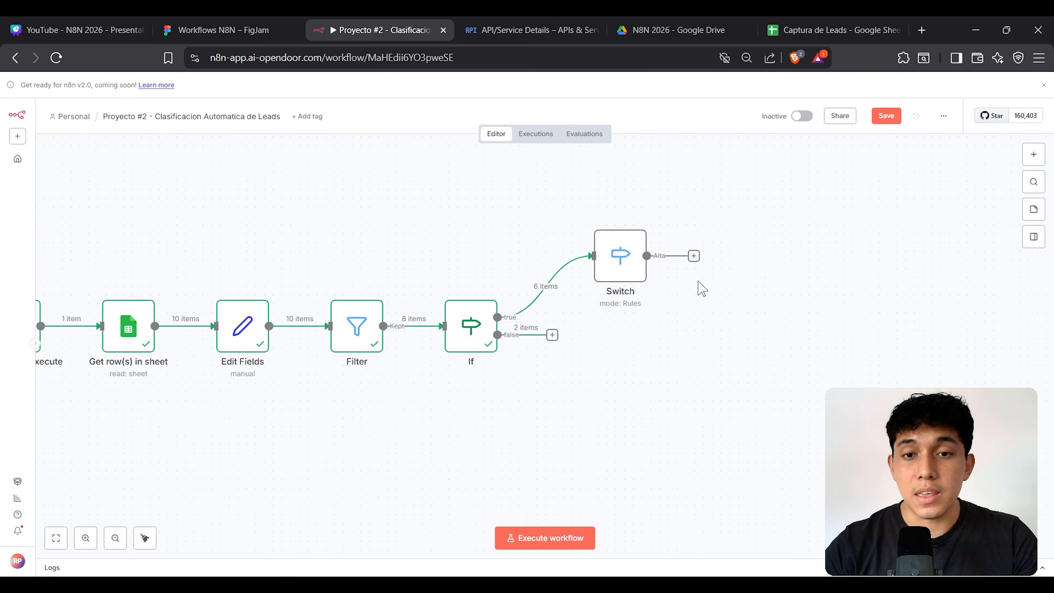
# Step: Reopen the Switch node and name the second rule's output Baja
pyautogui.moveTo(610, 338); pyautogui.dragTo(592, 351)
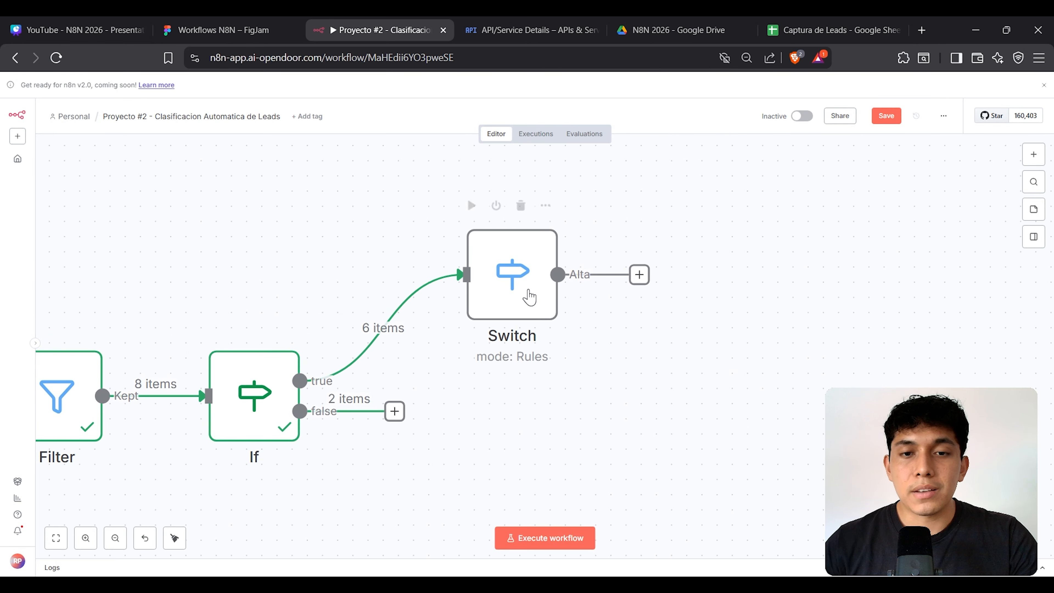
pyautogui.doubleClick(529, 295)
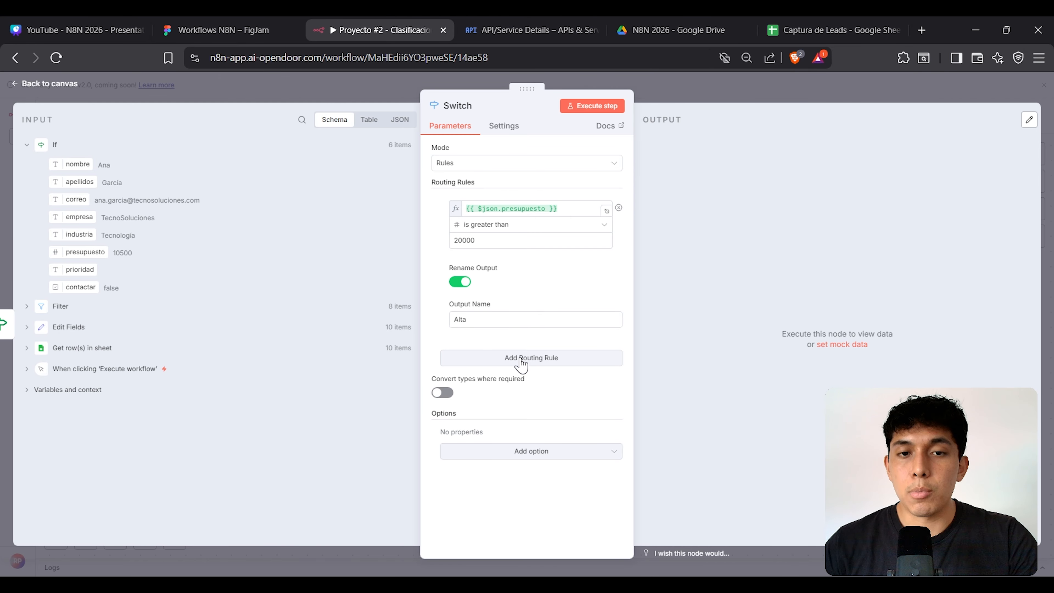
pyautogui.scroll(-1, 524, 365)
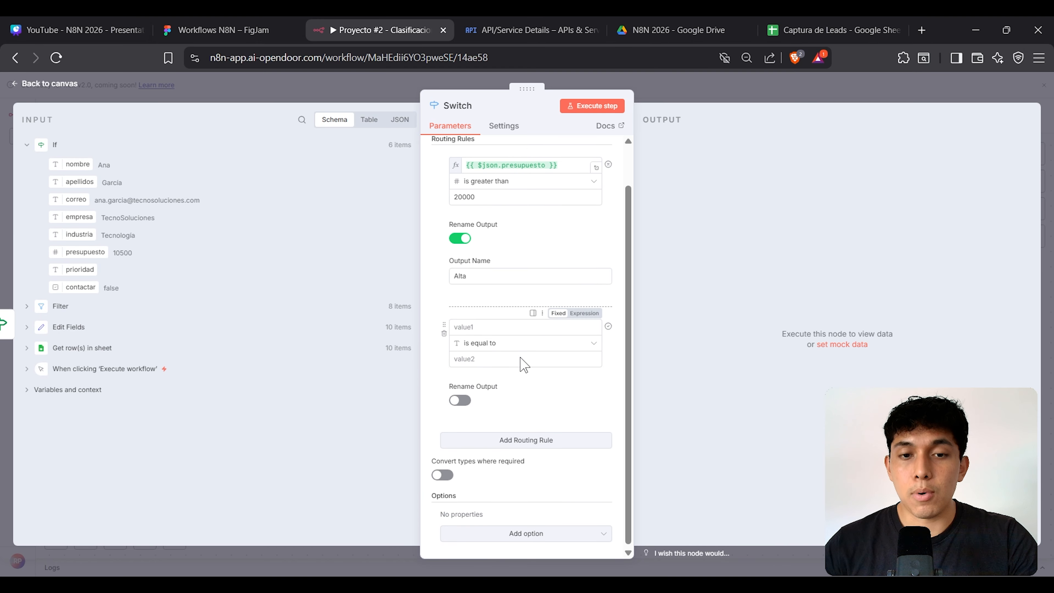
pyautogui.click(460, 398)
pyautogui.click(482, 434)
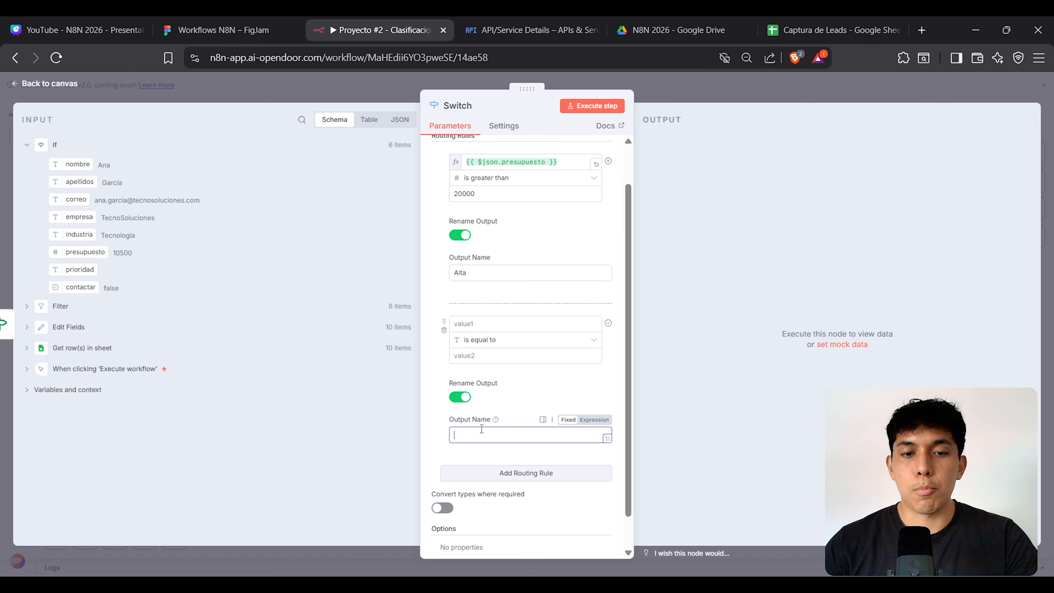
pyautogui.write('Baja')
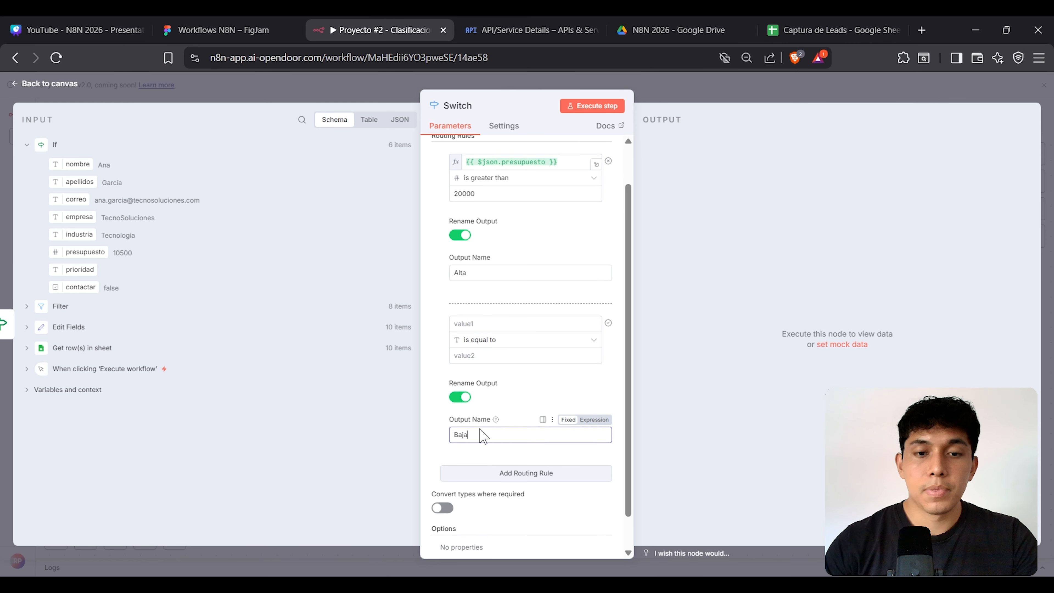
# Step: Make the second rule test whether presupuesto is less than 10000
pyautogui.click(495, 322)
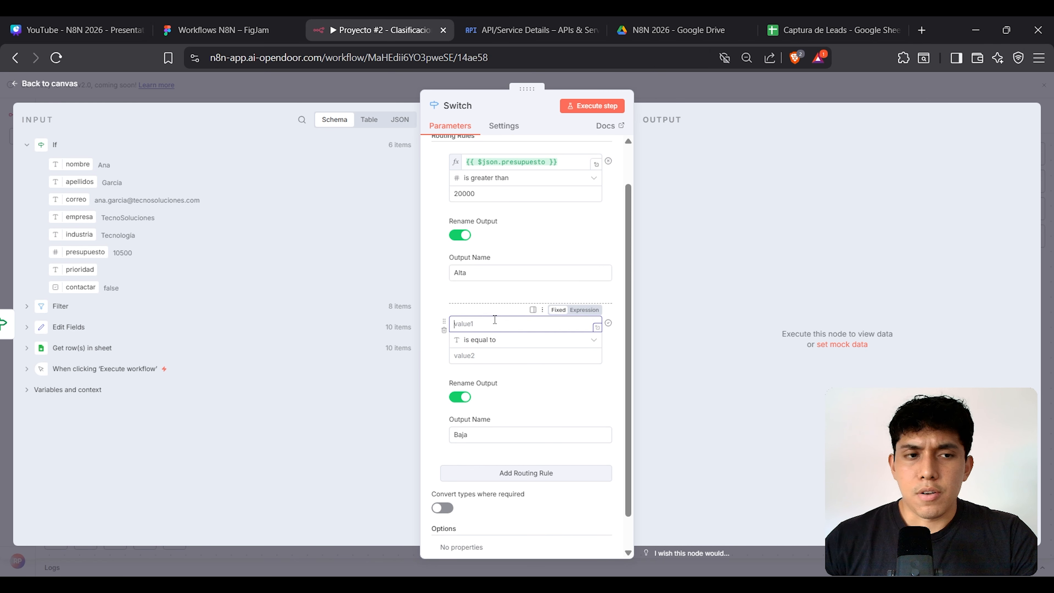
pyautogui.moveTo(85, 251); pyautogui.dragTo(474, 319)
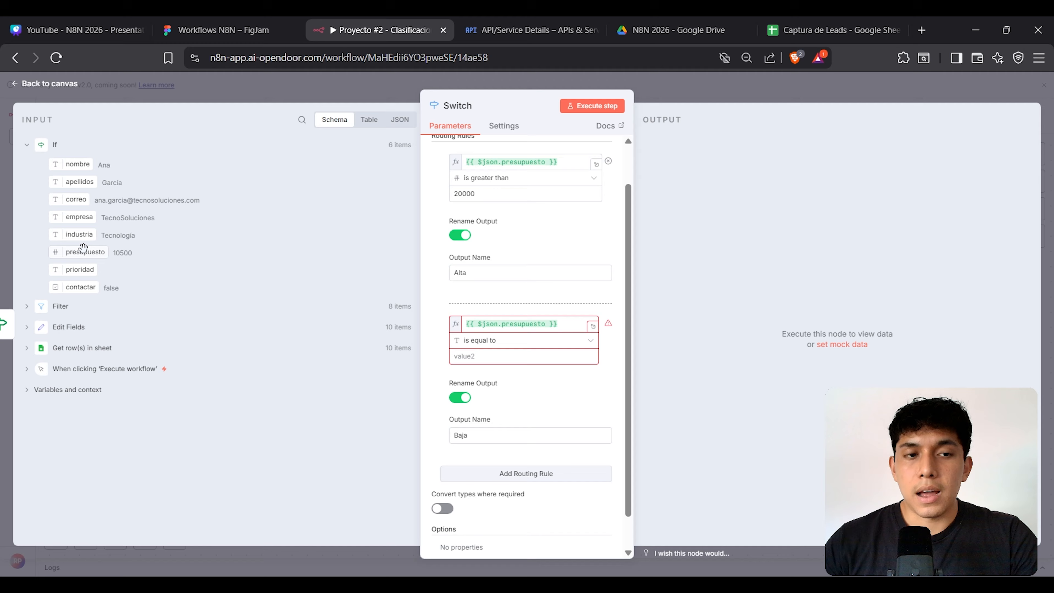
pyautogui.click(493, 343)
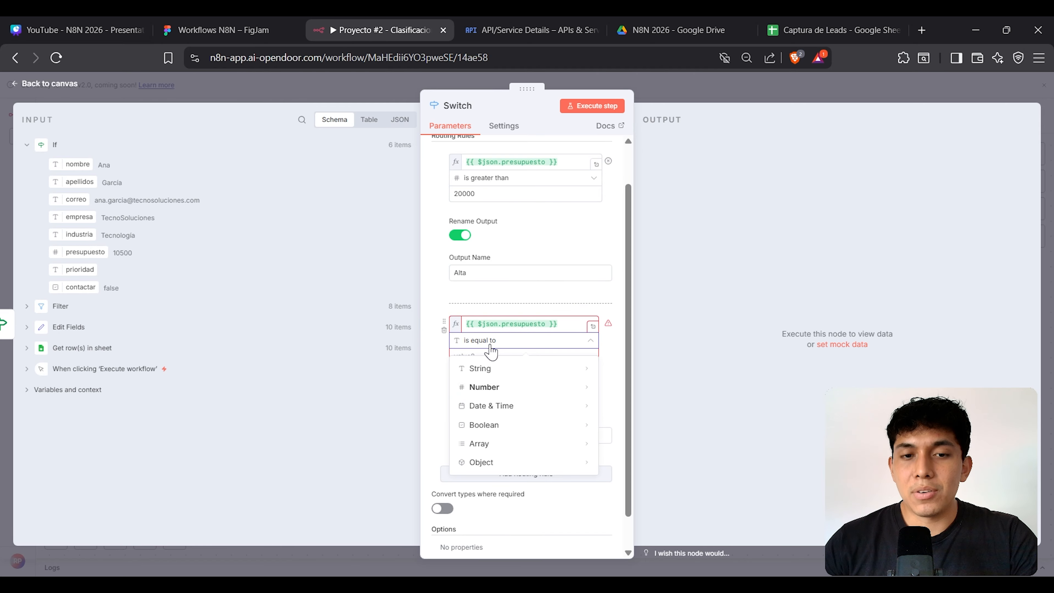
pyautogui.moveTo(507, 388)
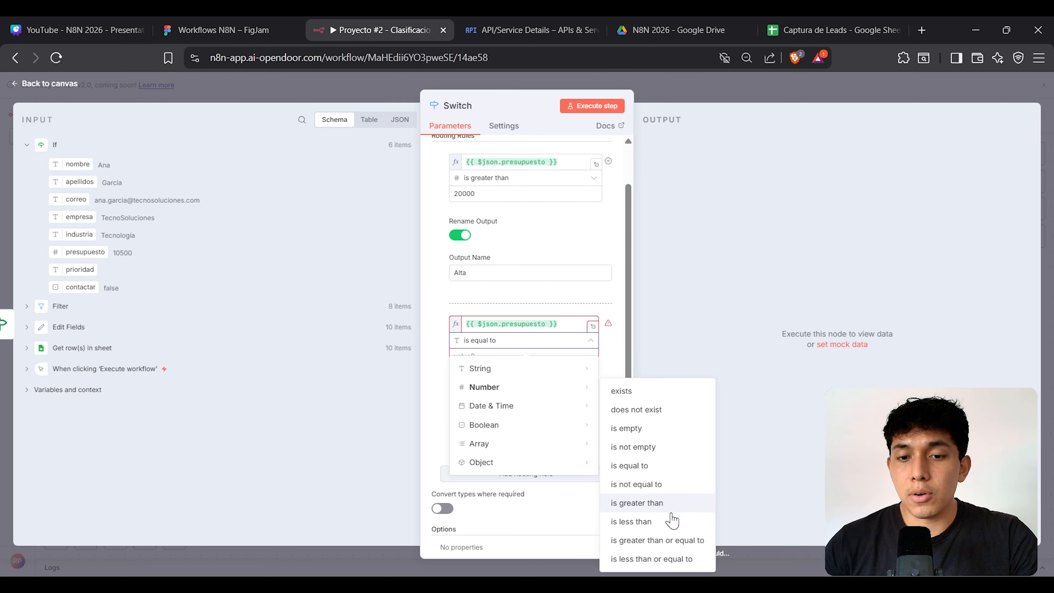
pyautogui.click(670, 522)
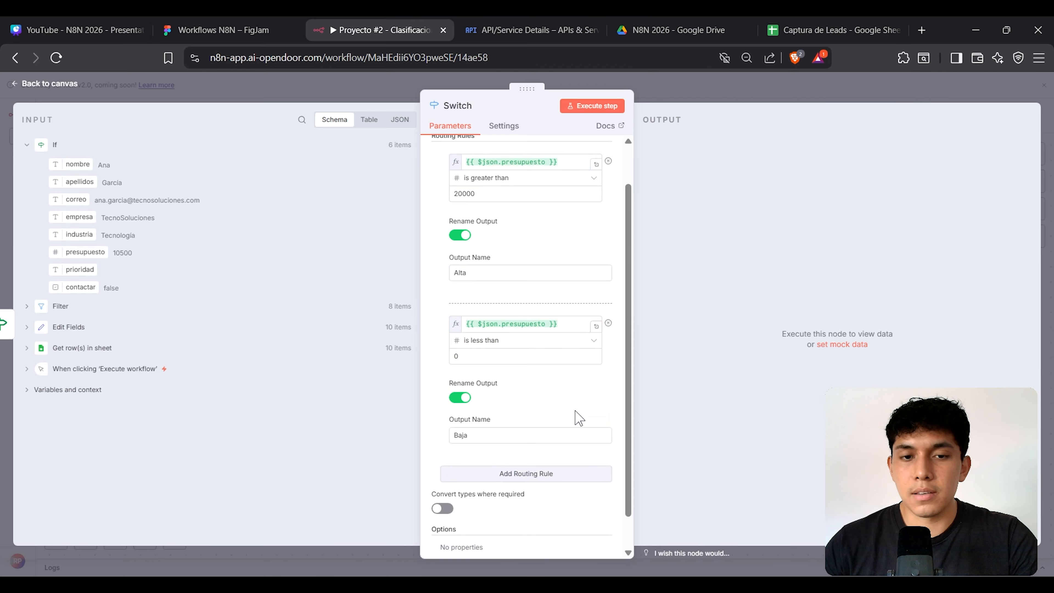
pyautogui.moveTo(465, 356); pyautogui.dragTo(442, 356)
pyautogui.write('1')
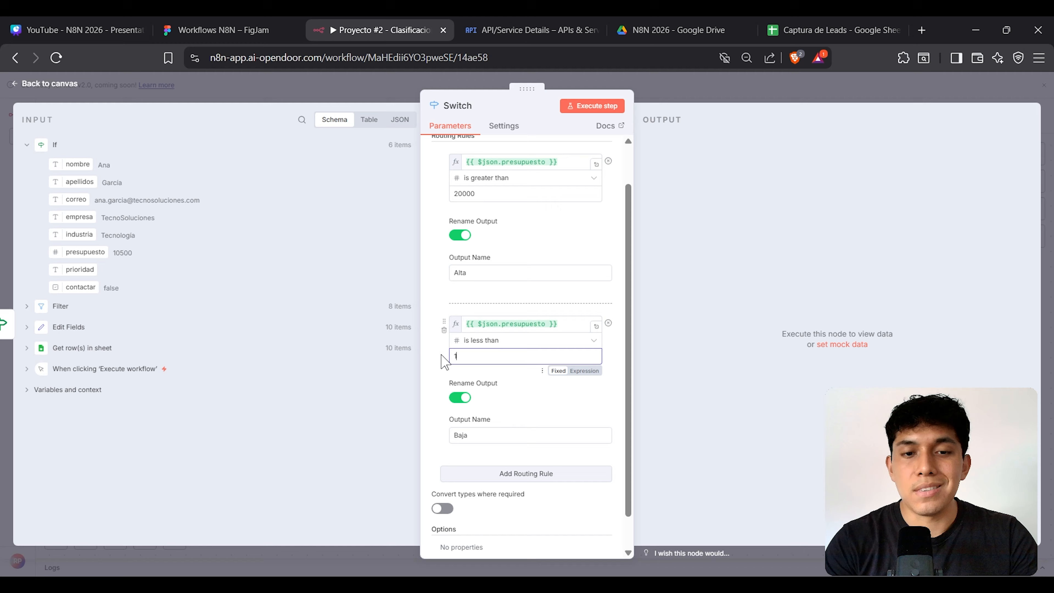
pyautogui.write('0000')
pyautogui.click(753, 276)
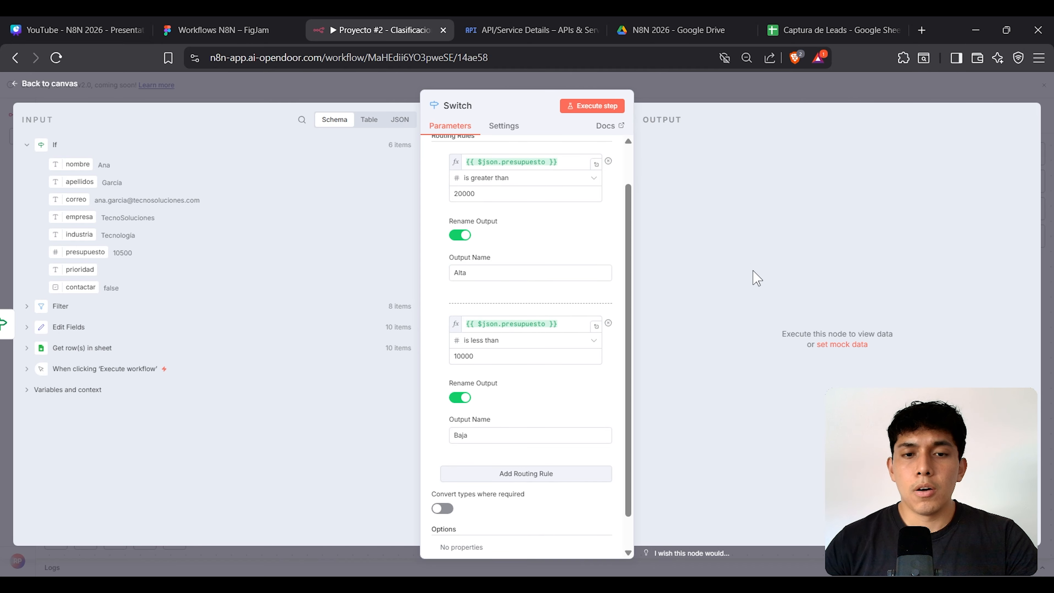
pyautogui.scroll(2, 576, 281)
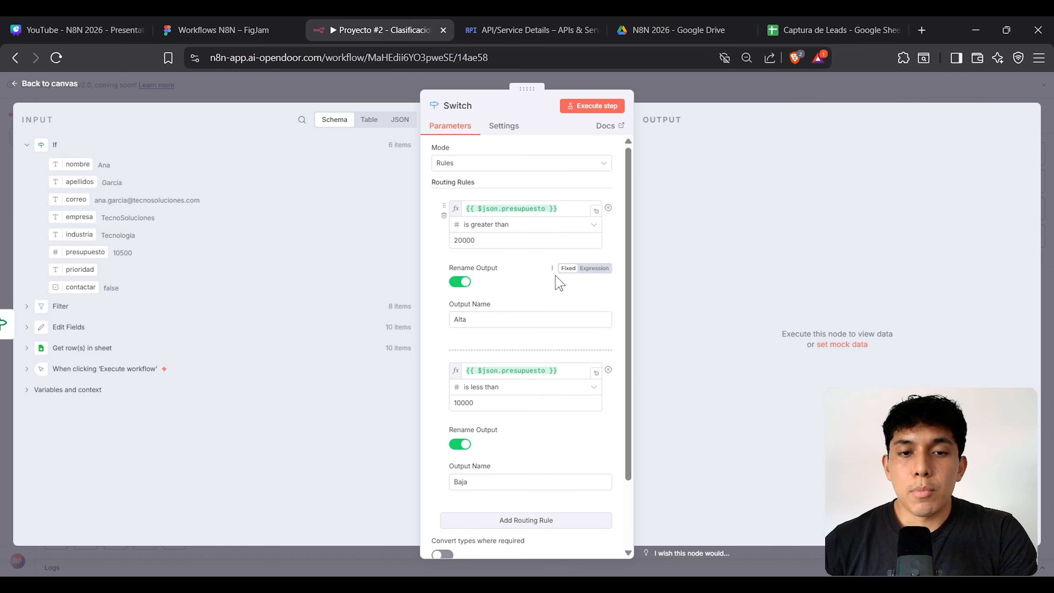
pyautogui.scroll(-2, 561, 291)
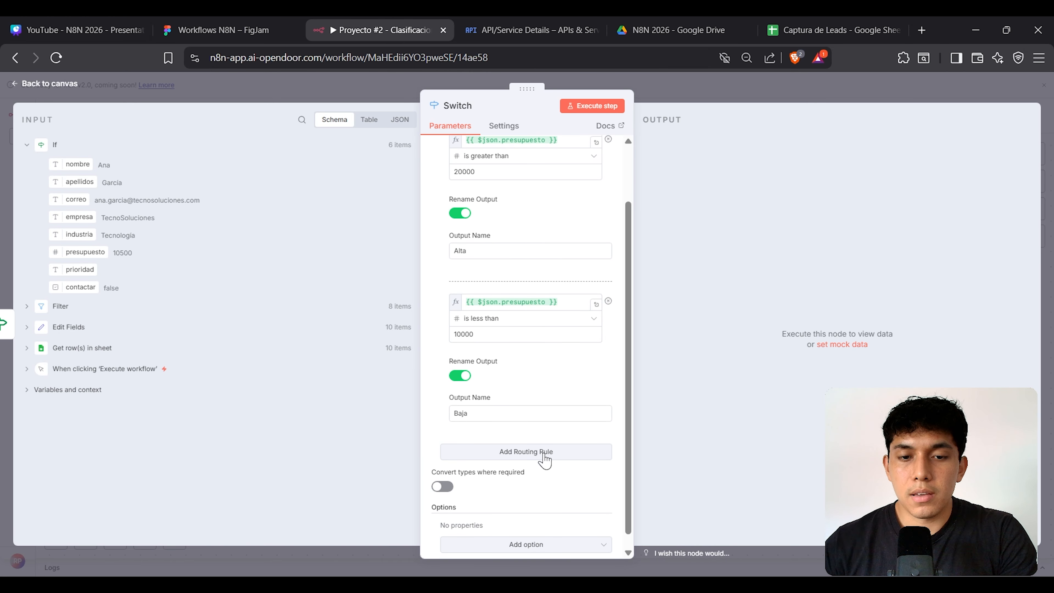
pyautogui.click(526, 457)
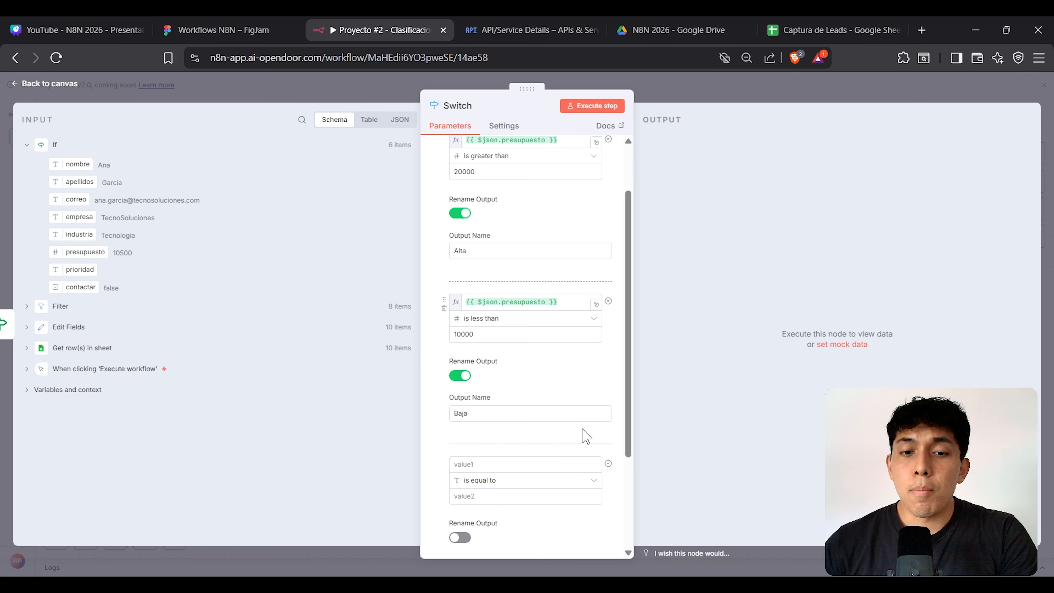
pyautogui.scroll(-3, 582, 436)
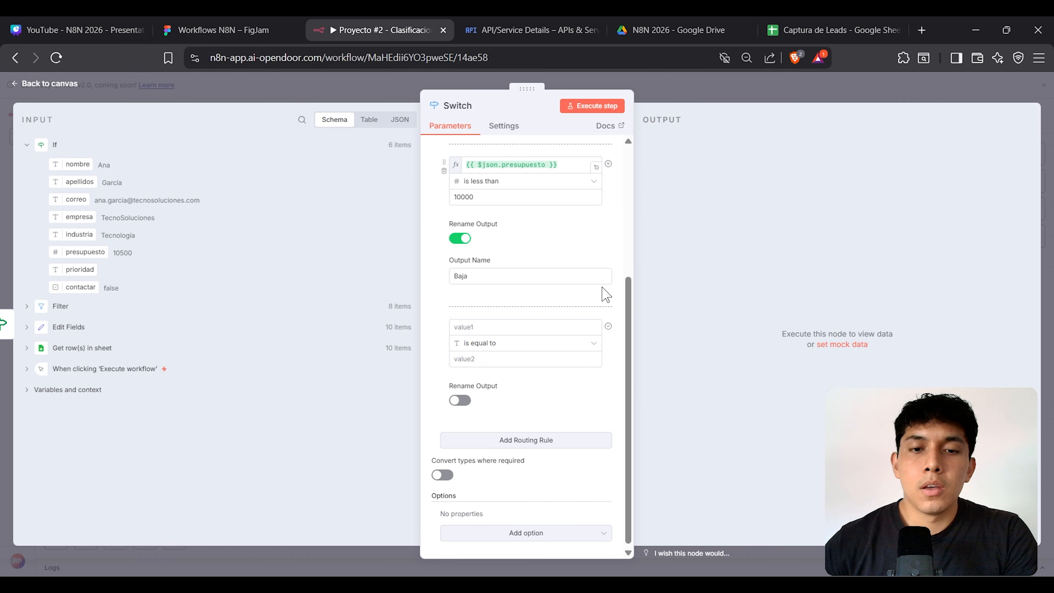
pyautogui.click(443, 333)
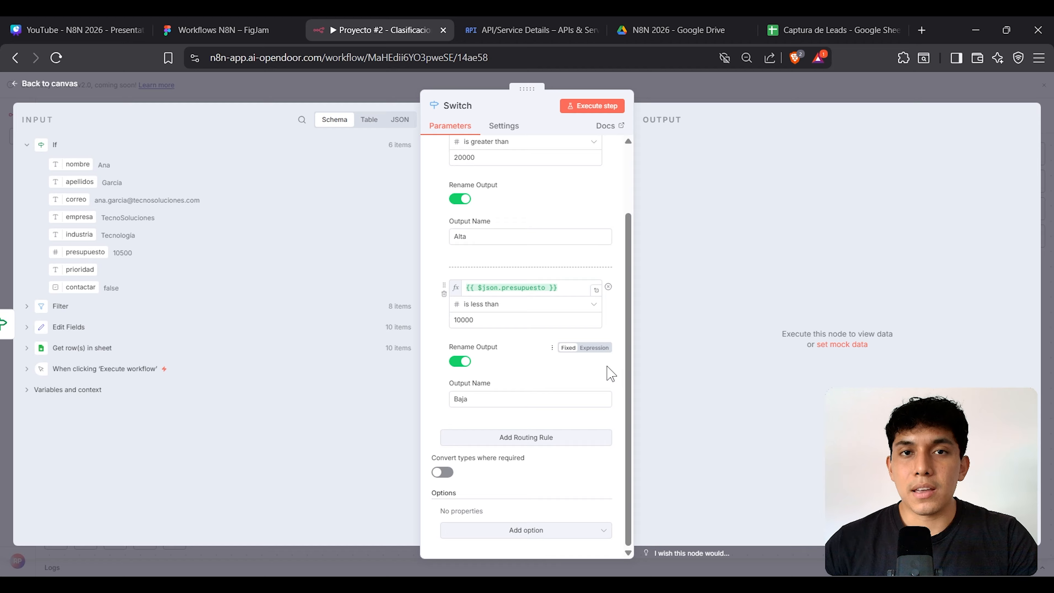
# Step: Add a Fallback Output option set to Extra Output for unmatched leads
pyautogui.click(563, 539)
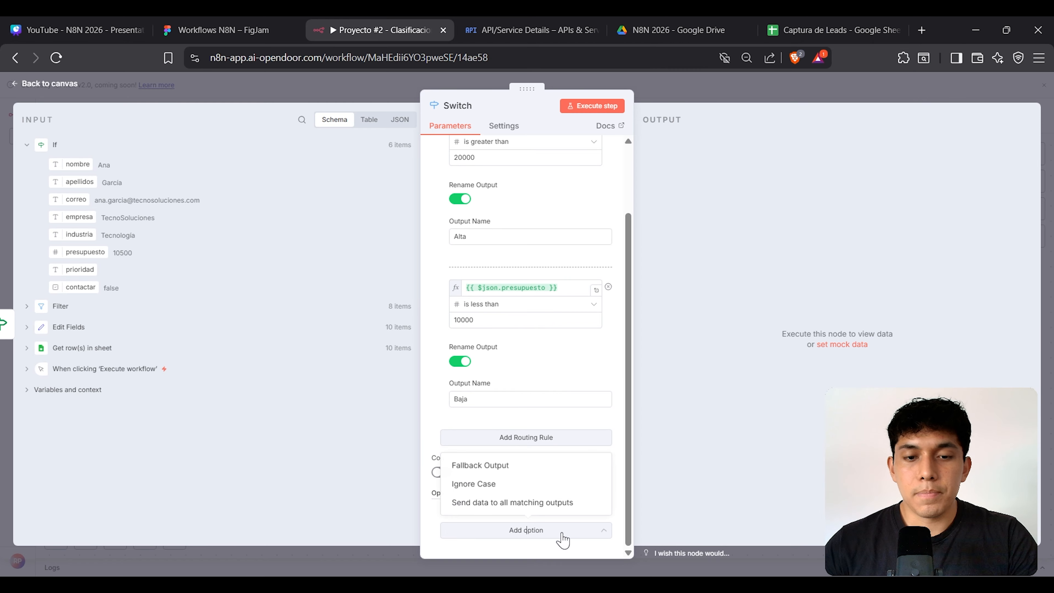
pyautogui.click(513, 467)
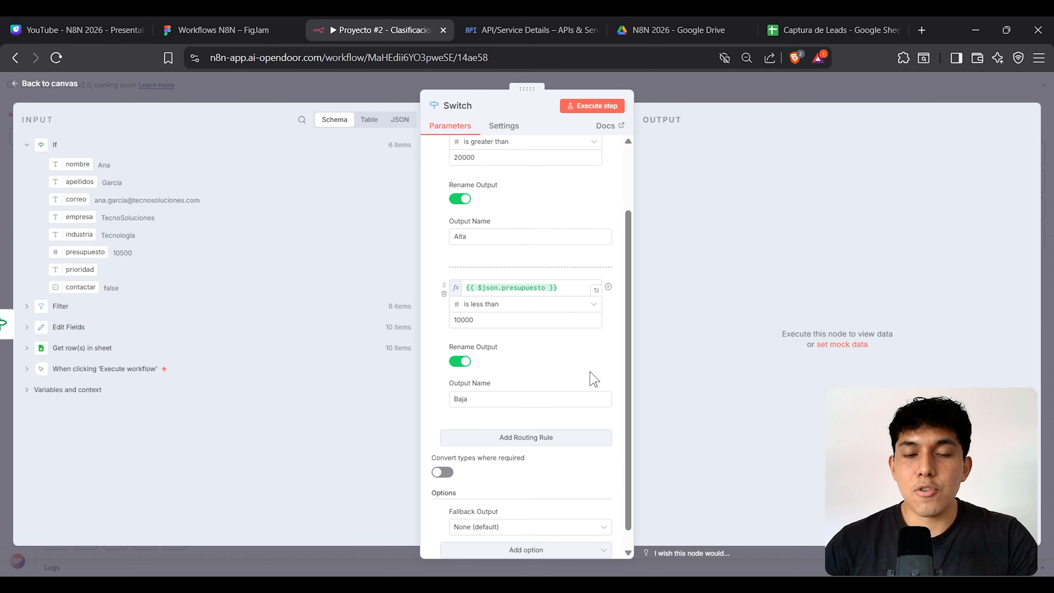
pyautogui.scroll(3, 590, 366)
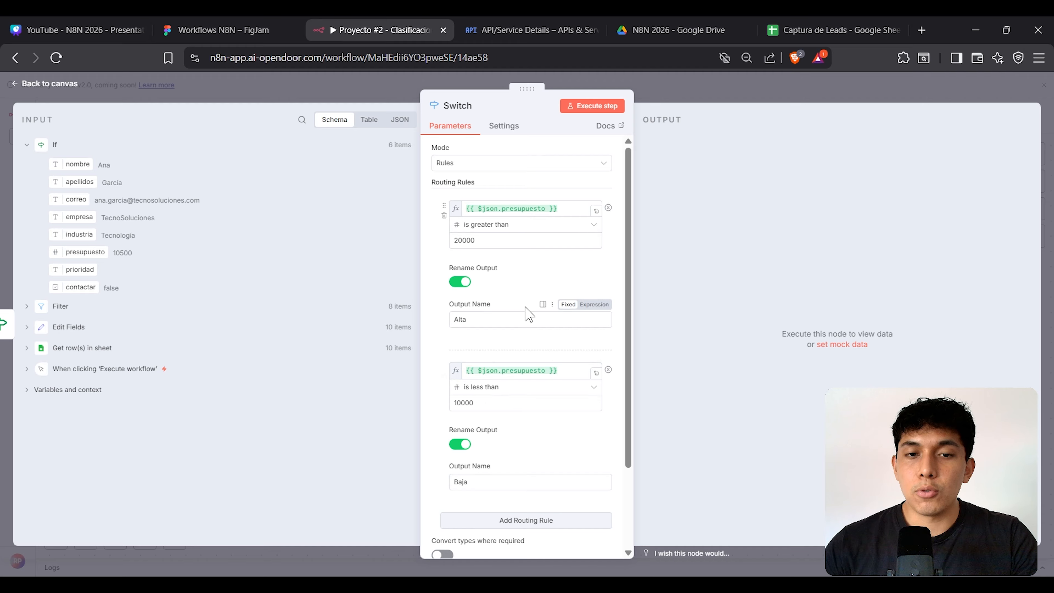
pyautogui.scroll(-3, 506, 441)
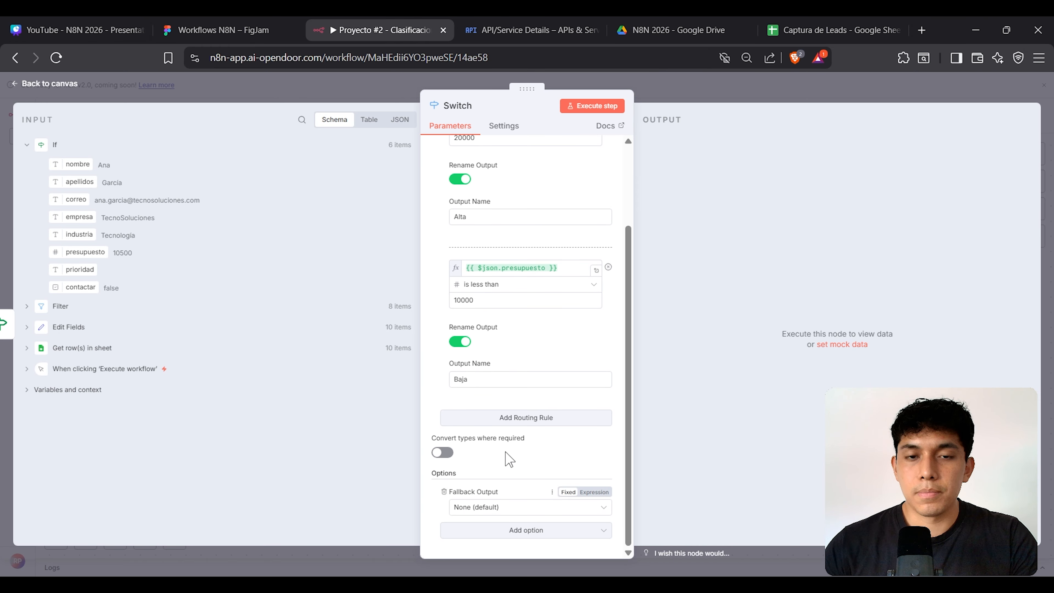
pyautogui.scroll(3, 518, 407)
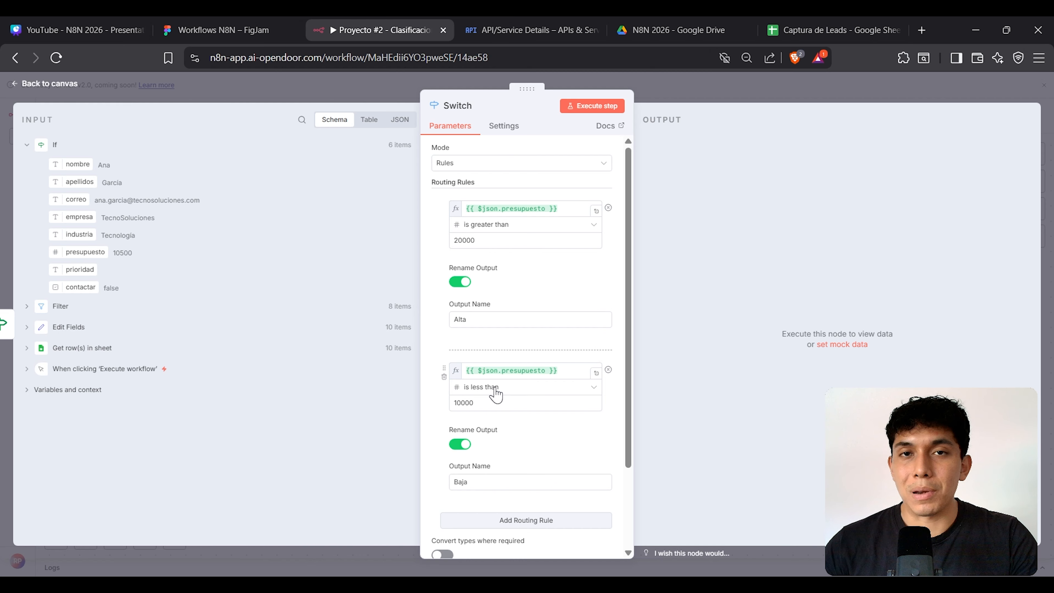
pyautogui.scroll(-3, 499, 399)
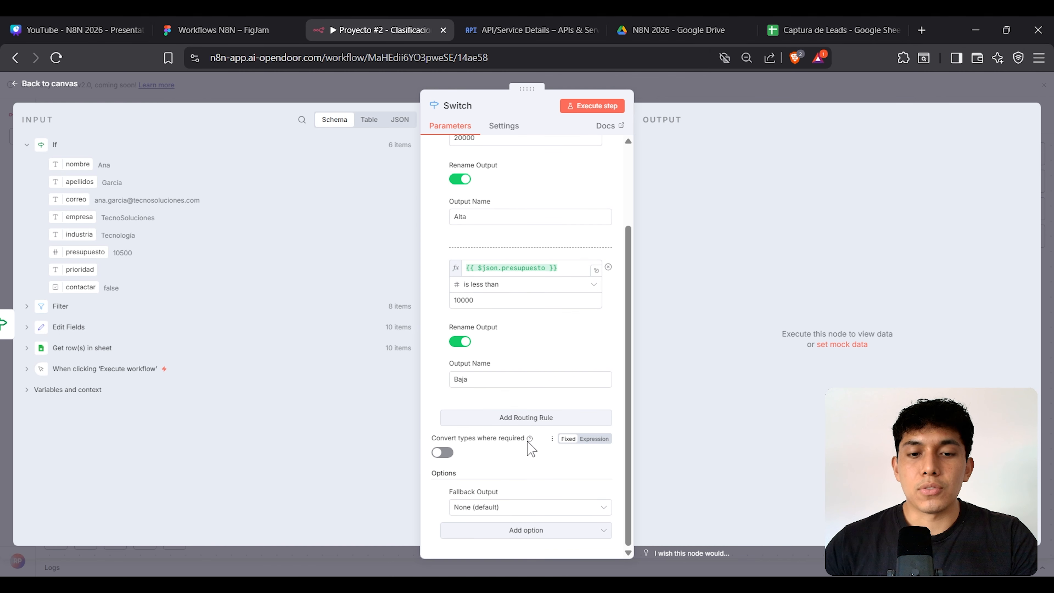
pyautogui.click(526, 511)
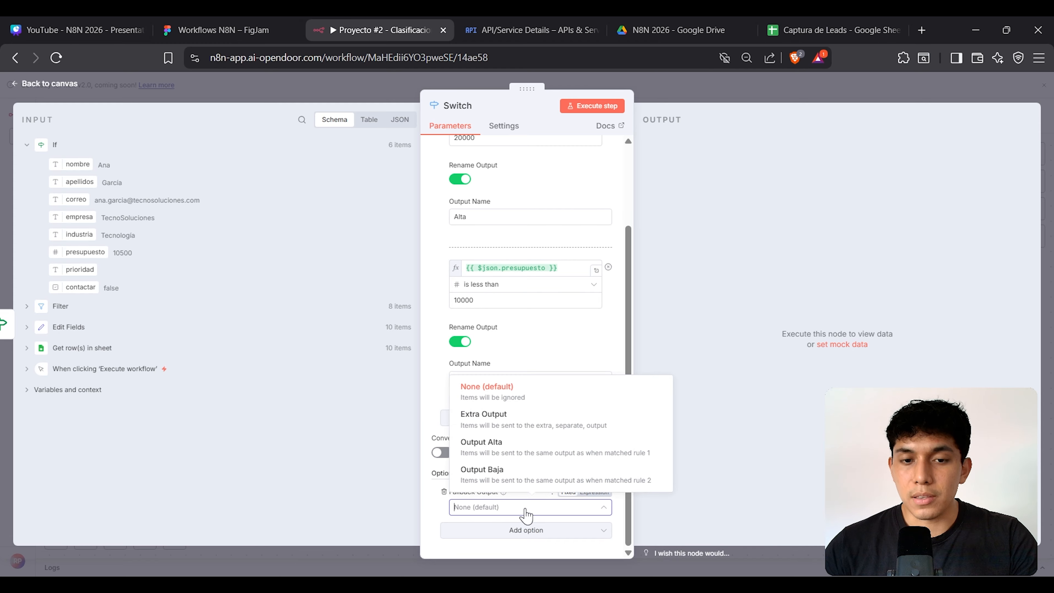
pyautogui.click(534, 420)
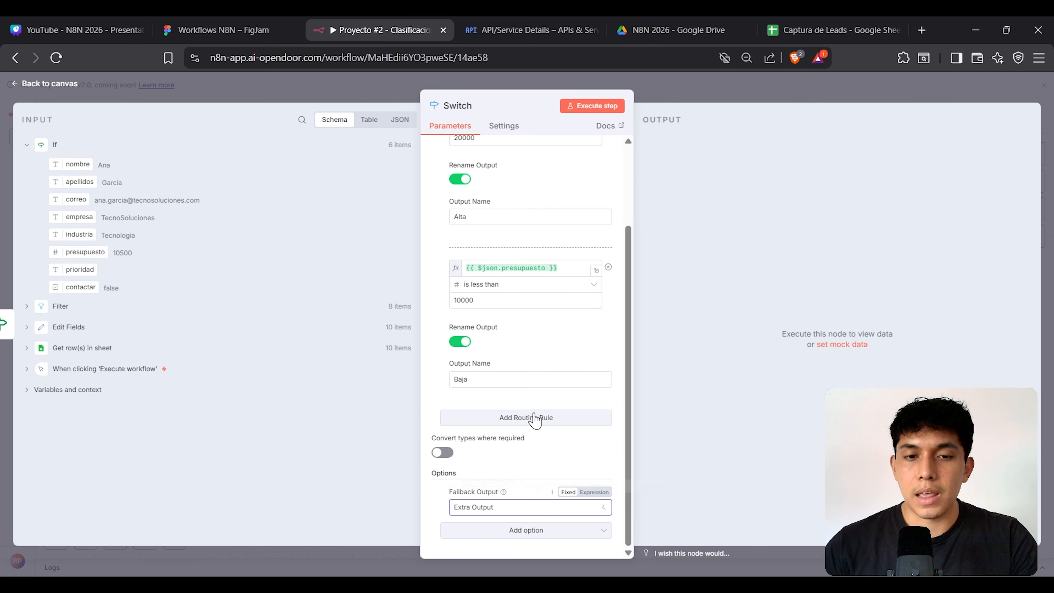
pyautogui.click(531, 536)
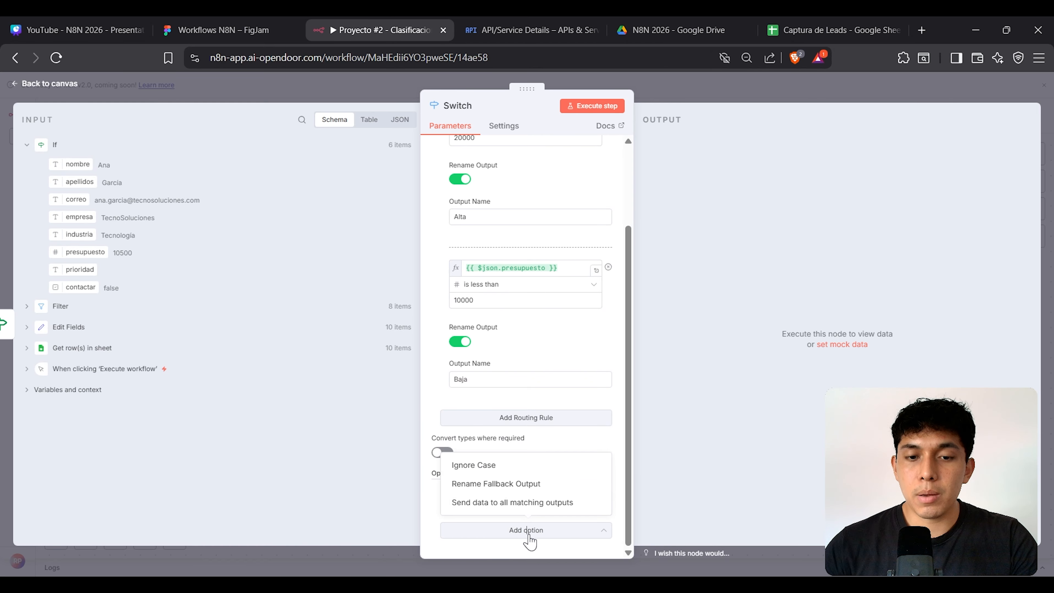
pyautogui.click(531, 487)
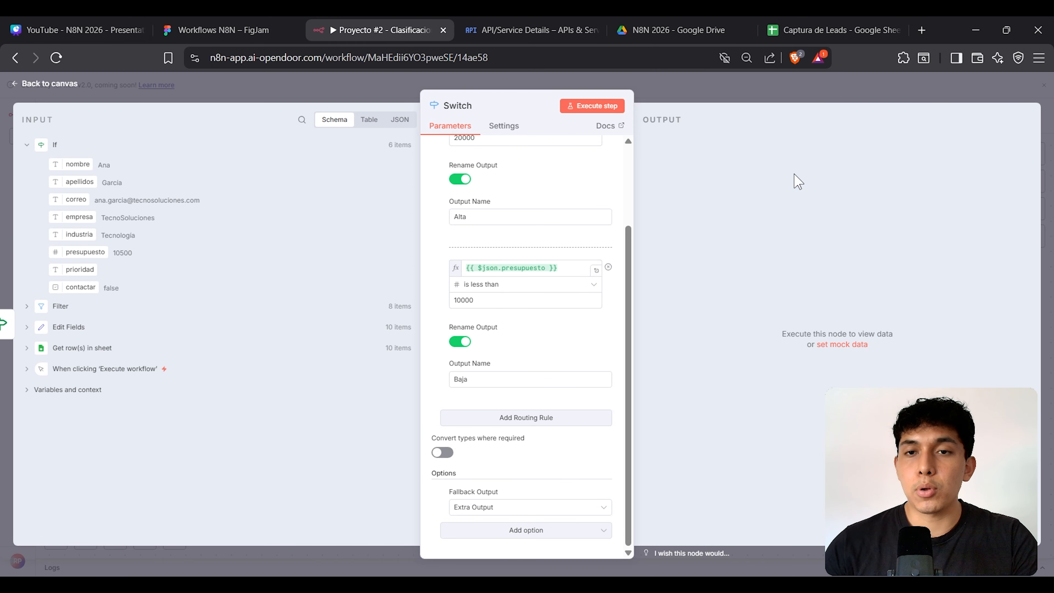
pyautogui.click(777, 99)
pyautogui.moveTo(537, 318)
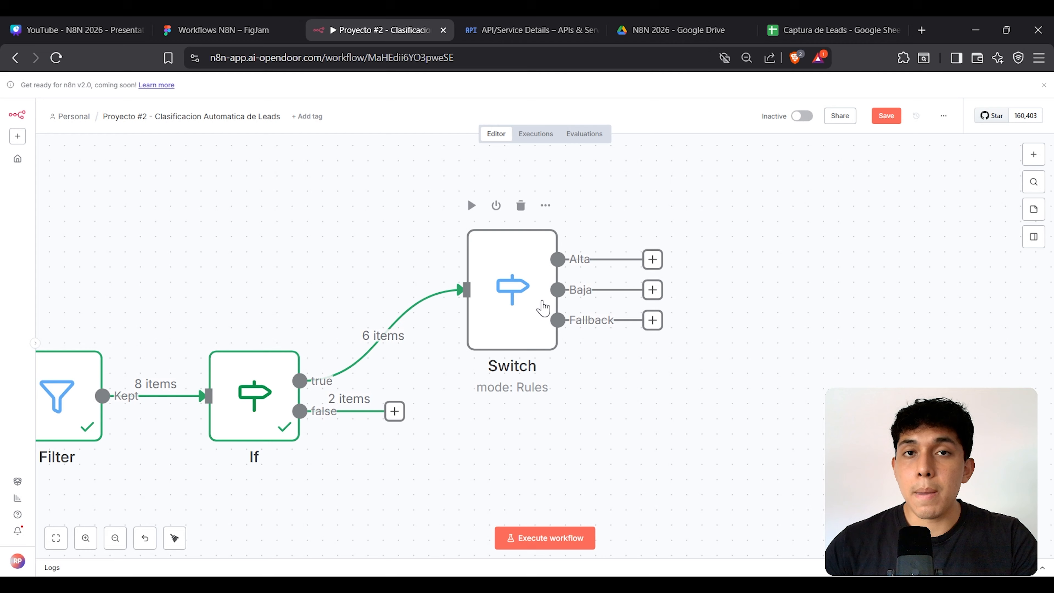
# Step: Add the Rename Fallback Output option and name the fallback output Media
pyautogui.doubleClick(542, 308)
pyautogui.scroll(-5, 531, 416)
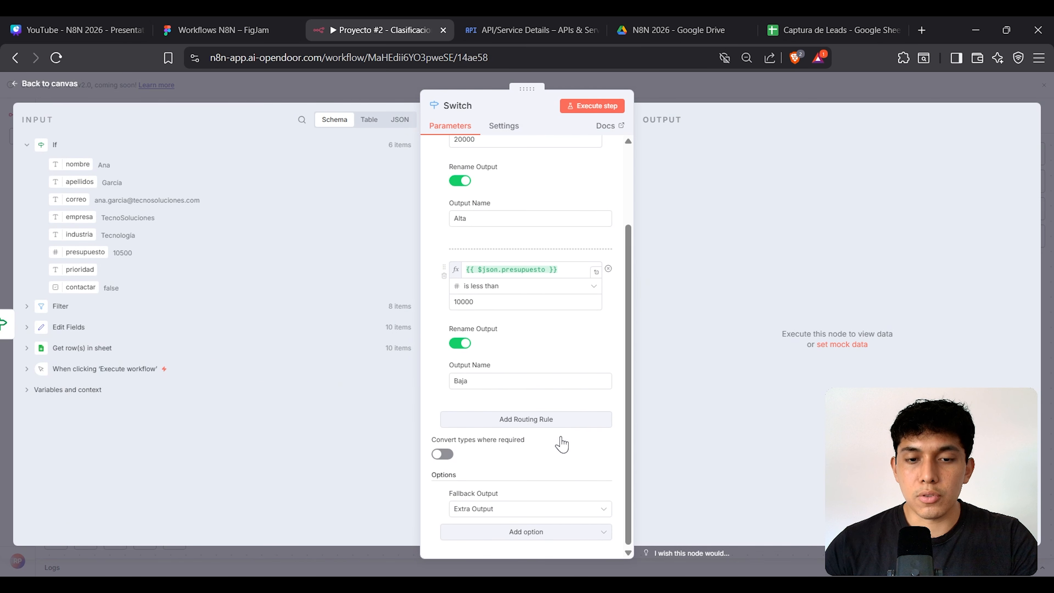
pyautogui.click(530, 530)
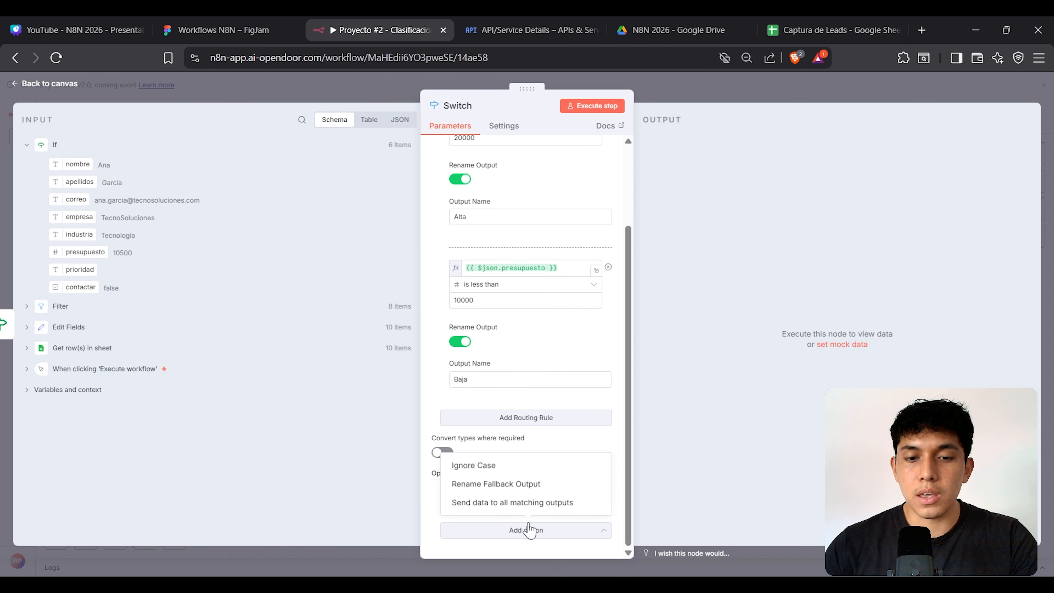
pyautogui.click(527, 484)
pyautogui.scroll(-1, 523, 478)
pyautogui.click(510, 503)
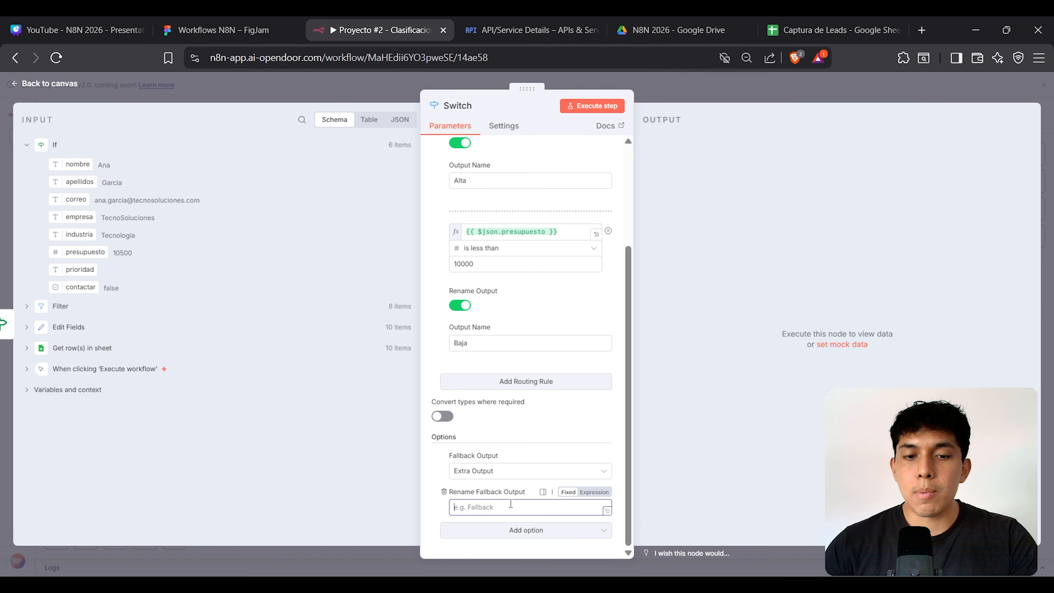
pyautogui.write('Media')
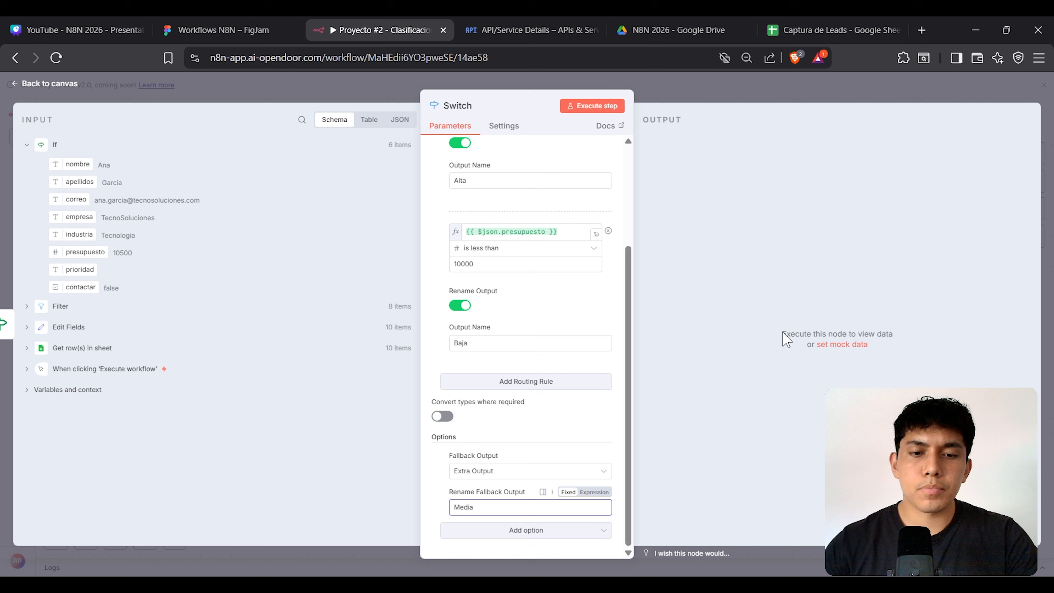
pyautogui.click(741, 93)
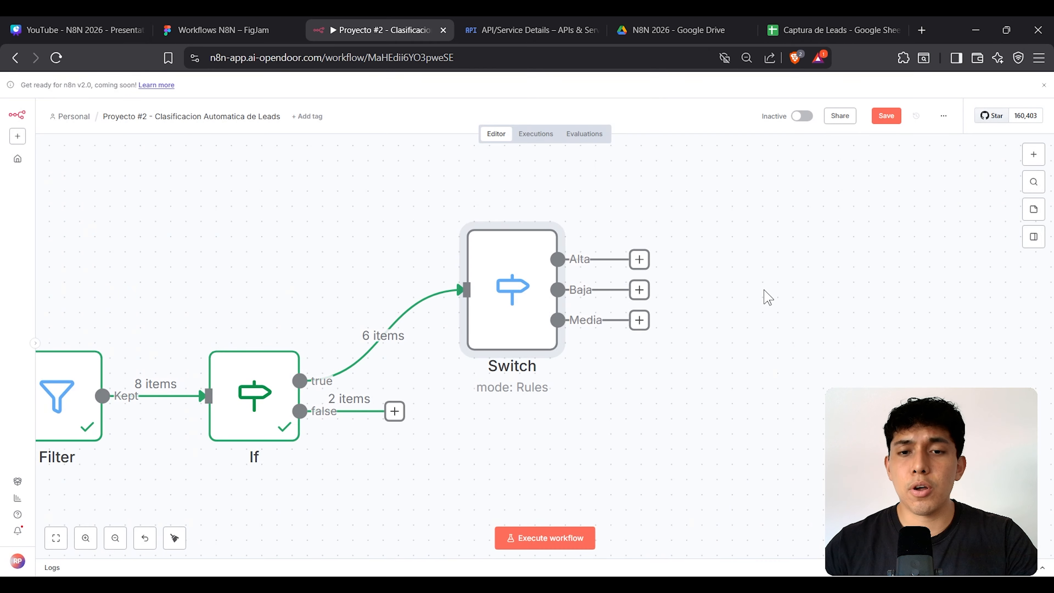
# Step: Review the Switch rules again, then recentre and zoom out the canvas
pyautogui.doubleClick(502, 334)
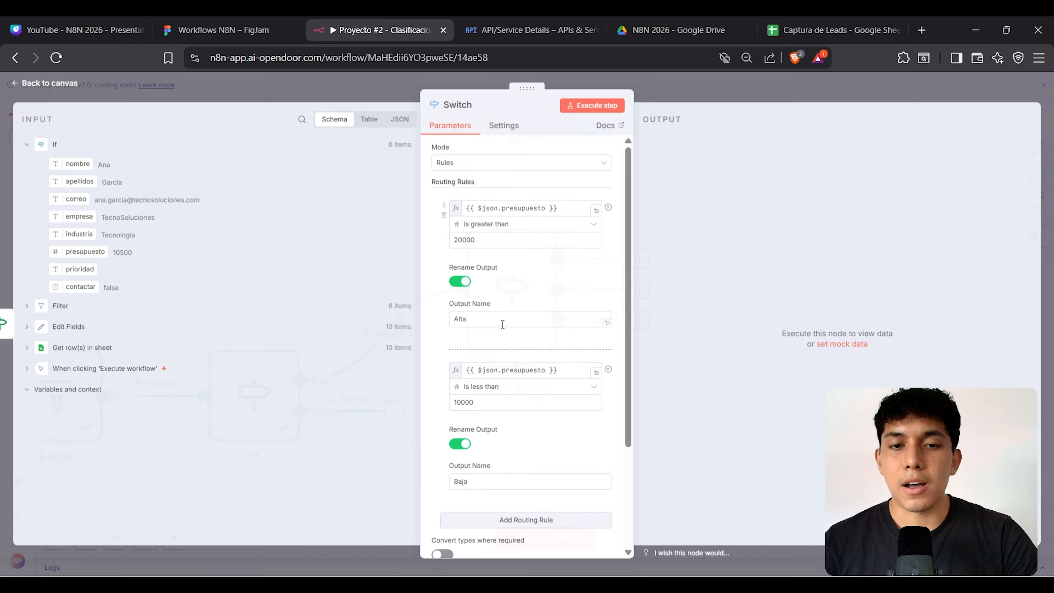
pyautogui.scroll(-2, 536, 393)
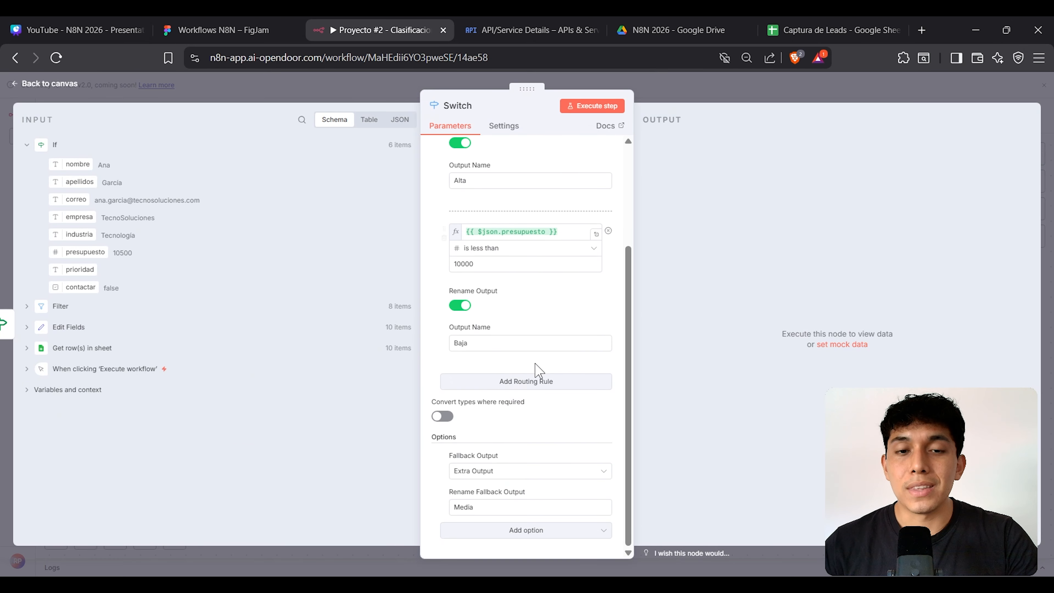
pyautogui.scroll(4, 536, 366)
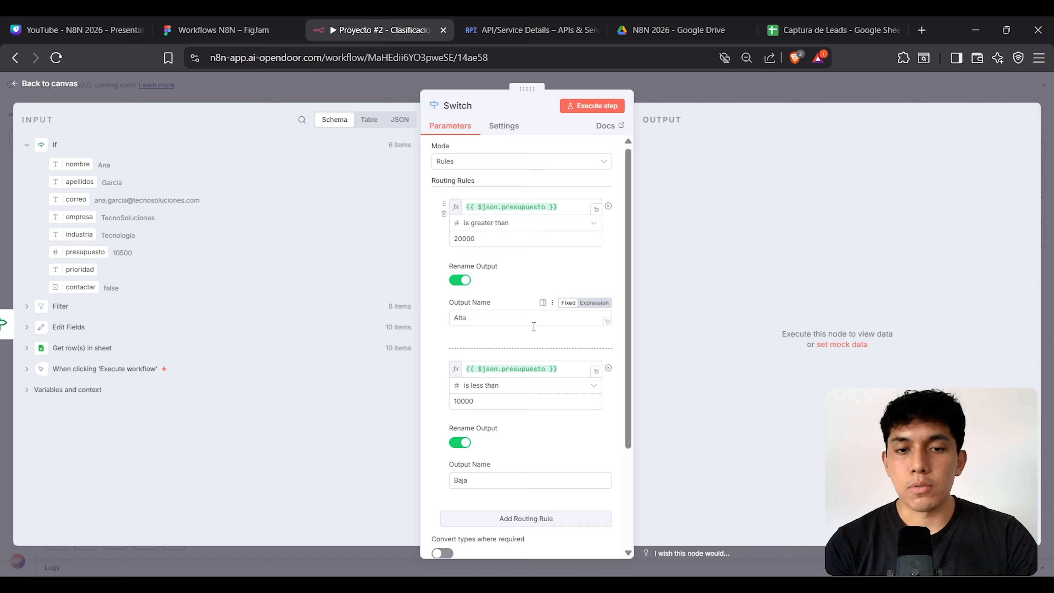
pyautogui.scroll(-4, 509, 212)
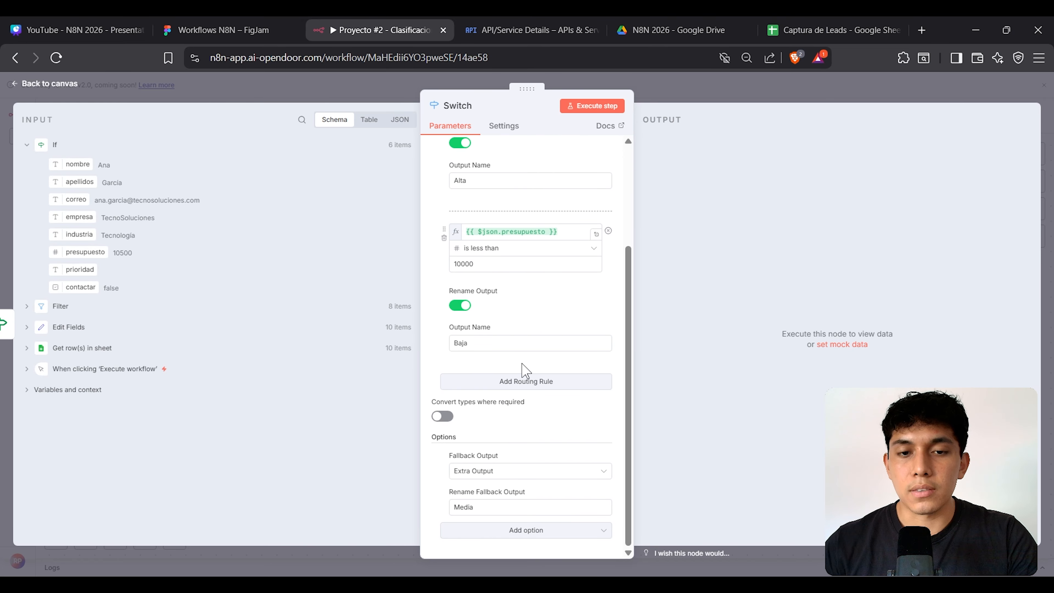
pyautogui.click(684, 98)
pyautogui.moveTo(703, 265); pyautogui.dragTo(676, 257)
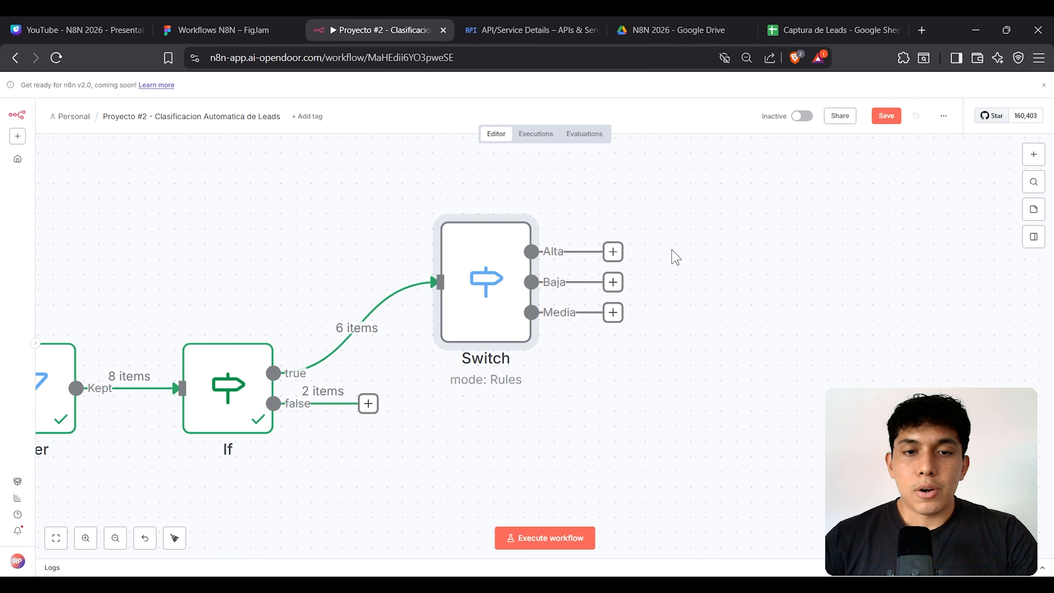
pyautogui.press('-')
pyautogui.press('-')
pyautogui.press('-')
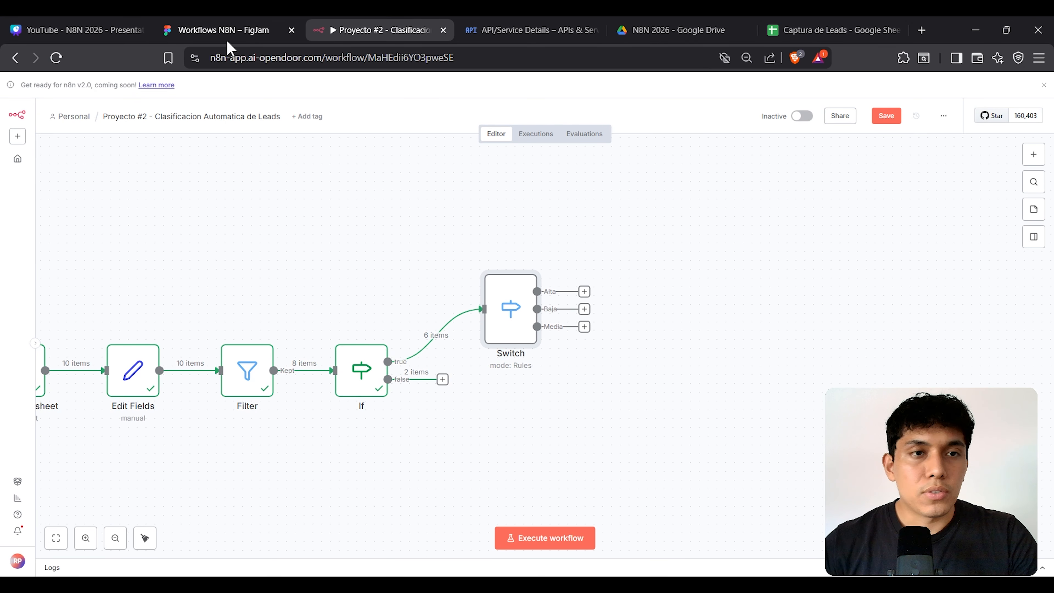
pyautogui.click(218, 27)
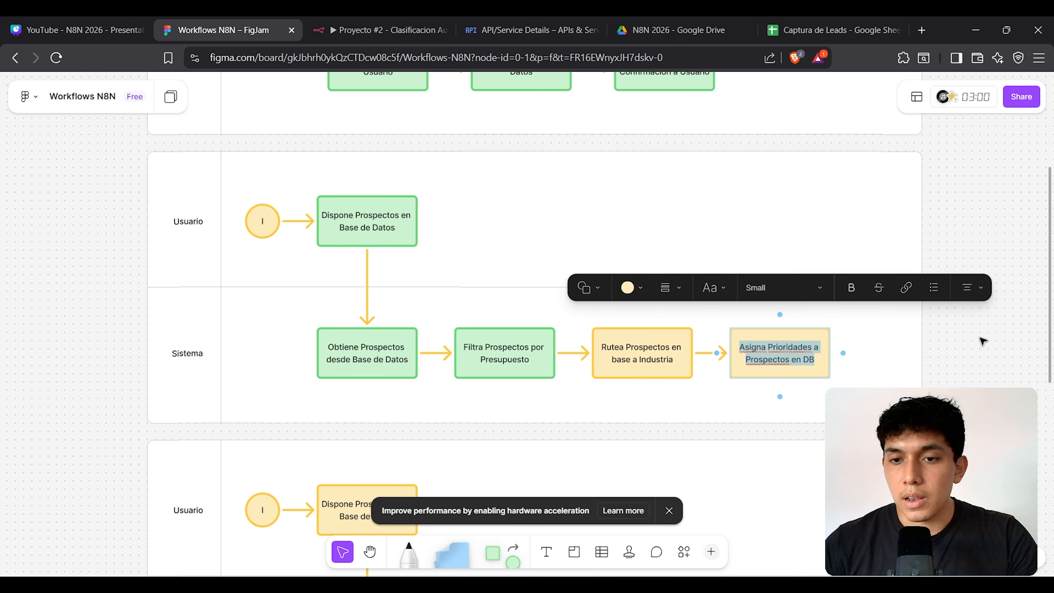
pyautogui.click(786, 360)
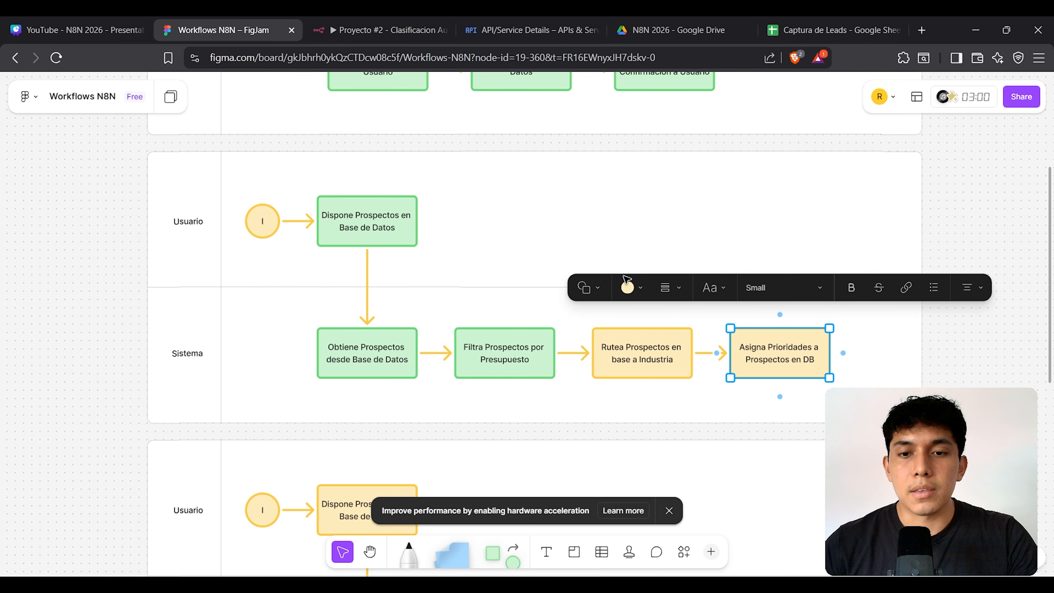
pyautogui.click(370, 31)
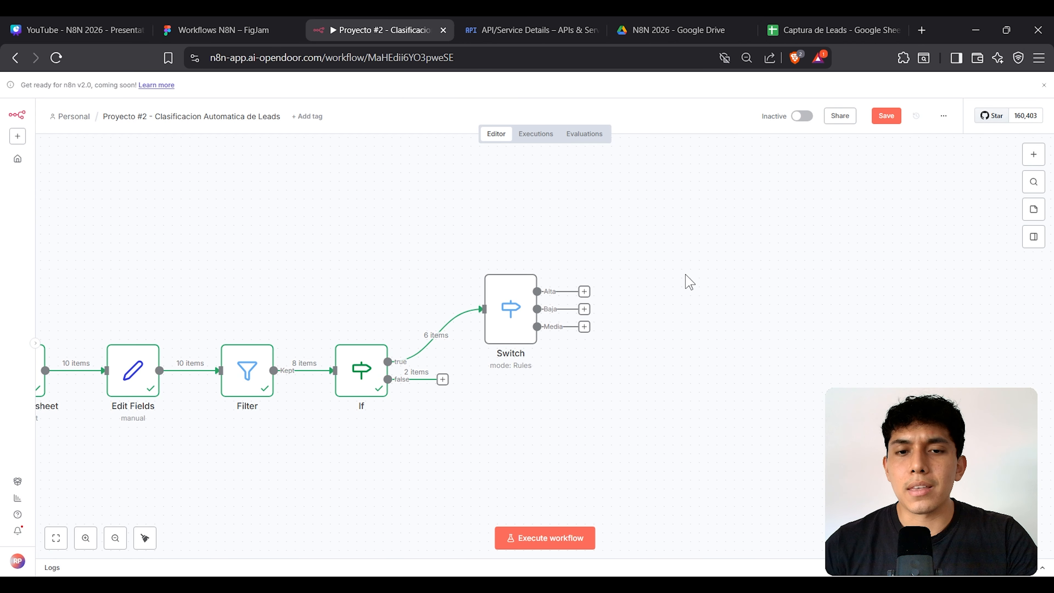
pyautogui.press('+')
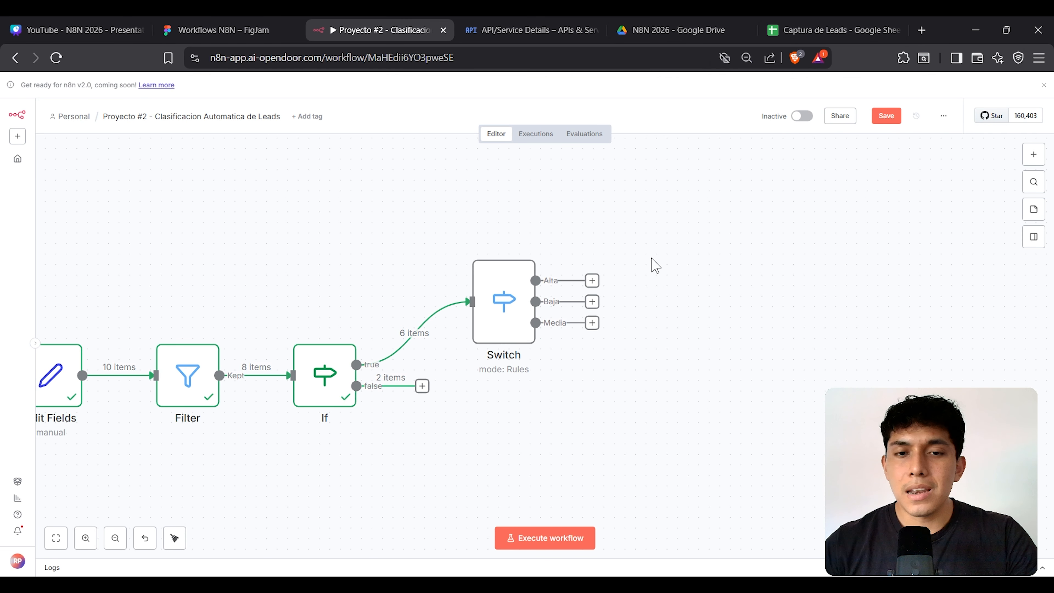
pyautogui.moveTo(431, 209); pyautogui.dragTo(624, 402)
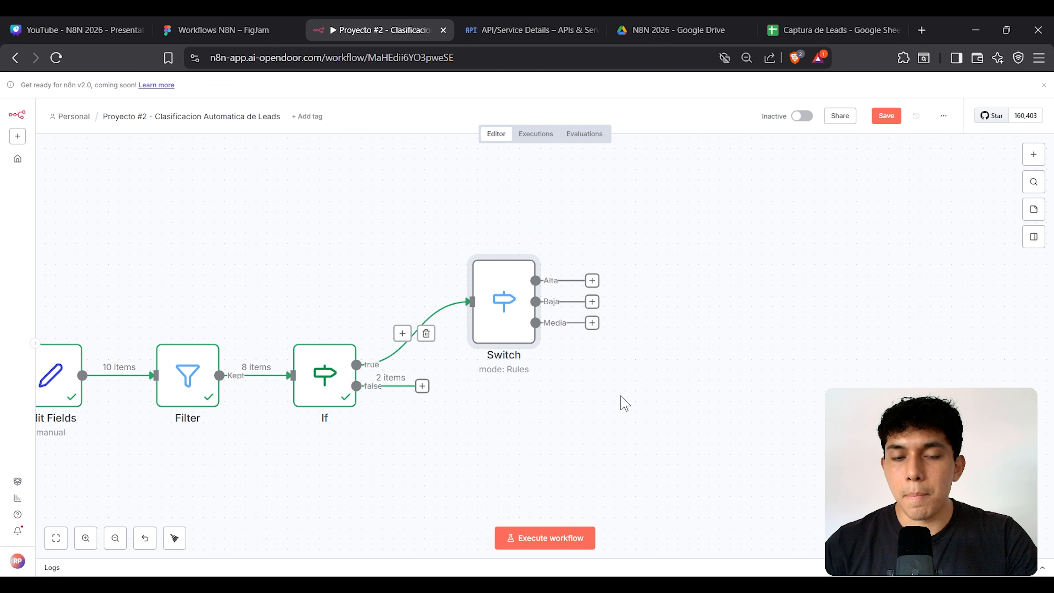
# Step: Fill the Prioridad and Contactar header cells in Captura de Leads with pink
pyautogui.click(839, 31)
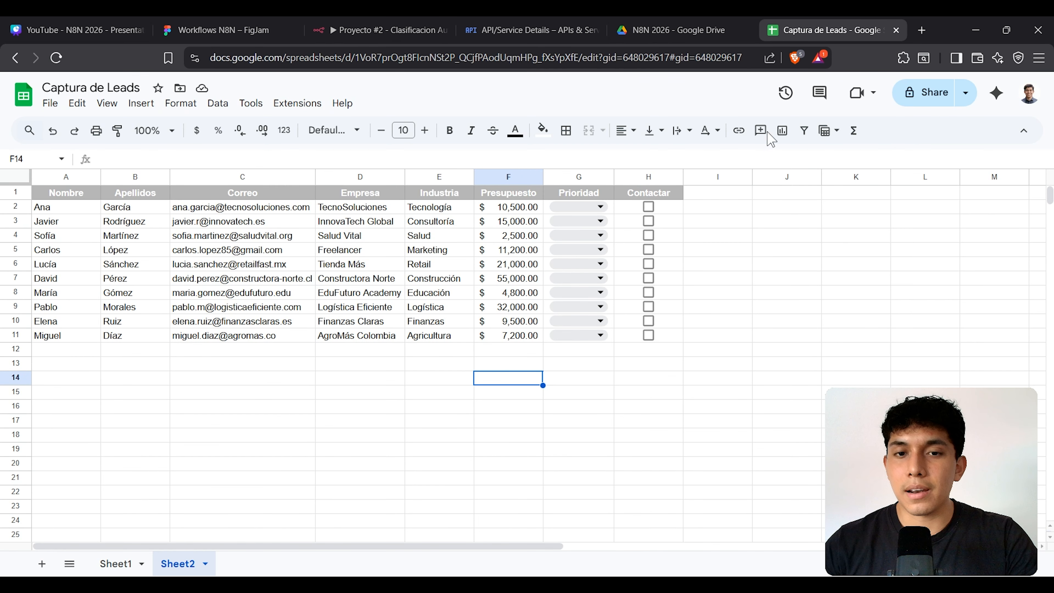
pyautogui.click(760, 251)
pyautogui.moveTo(587, 178); pyautogui.dragTo(647, 193)
pyautogui.click(721, 223)
pyautogui.click(542, 131)
pyautogui.click(559, 207)
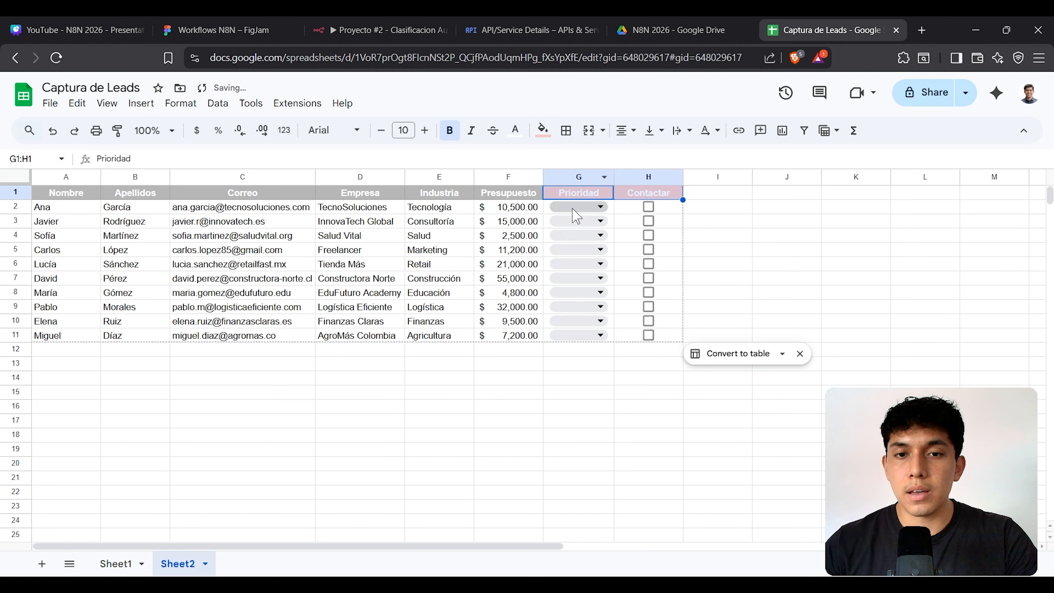
pyautogui.click(743, 207)
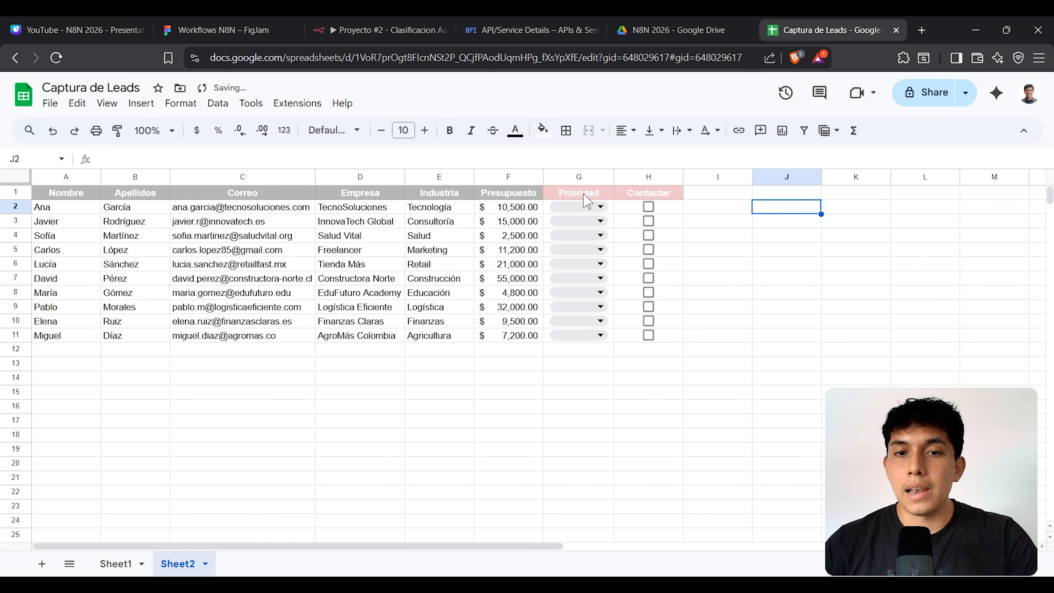
# Step: Check the G2 priority dropdown, then select the Contactar checkboxes H2:H11
pyautogui.click(601, 206)
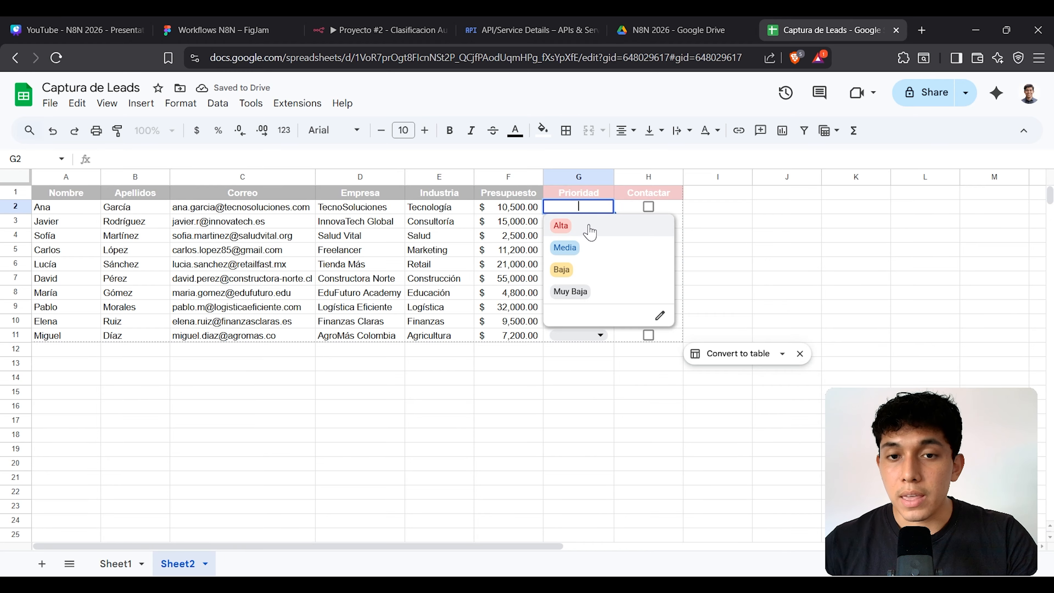
pyautogui.click(784, 227)
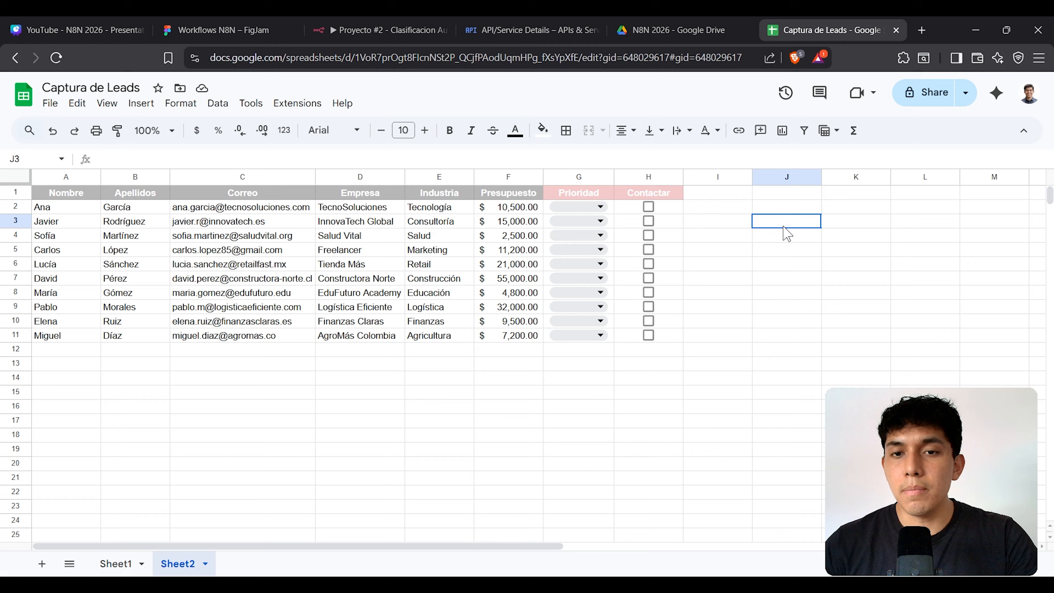
pyautogui.click(669, 195)
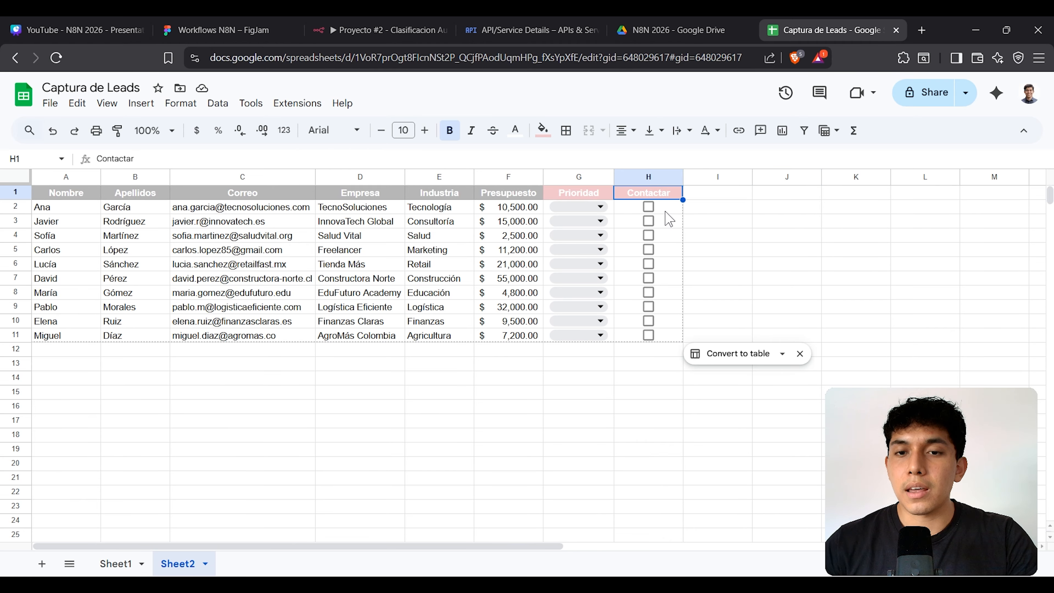
pyautogui.moveTo(667, 208); pyautogui.dragTo(676, 337)
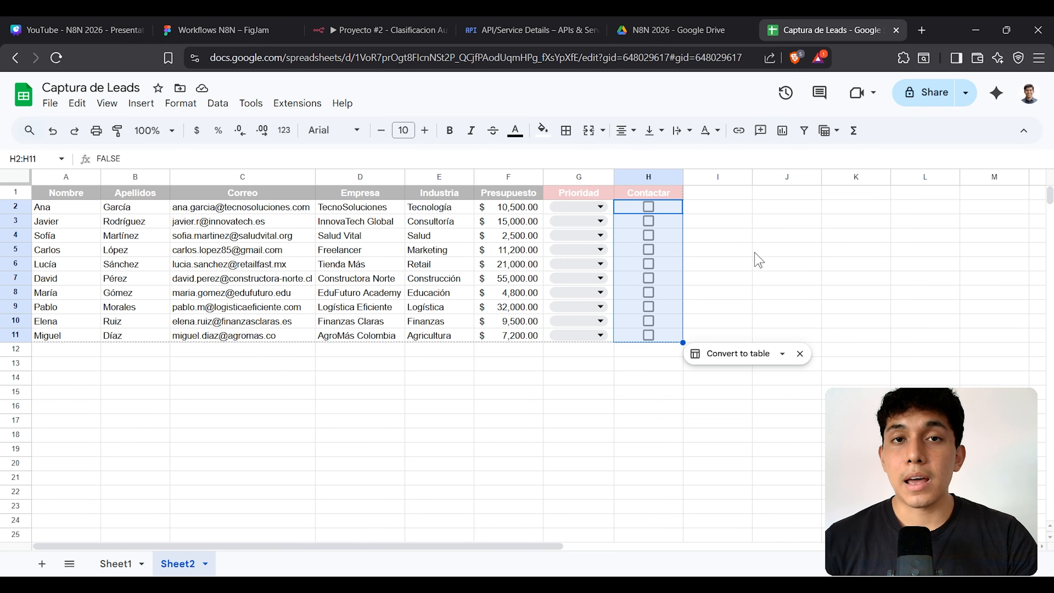
# Step: Start a new step from the Switch's Alta output and search the node panel for 'sheets'
pyautogui.click(236, 26)
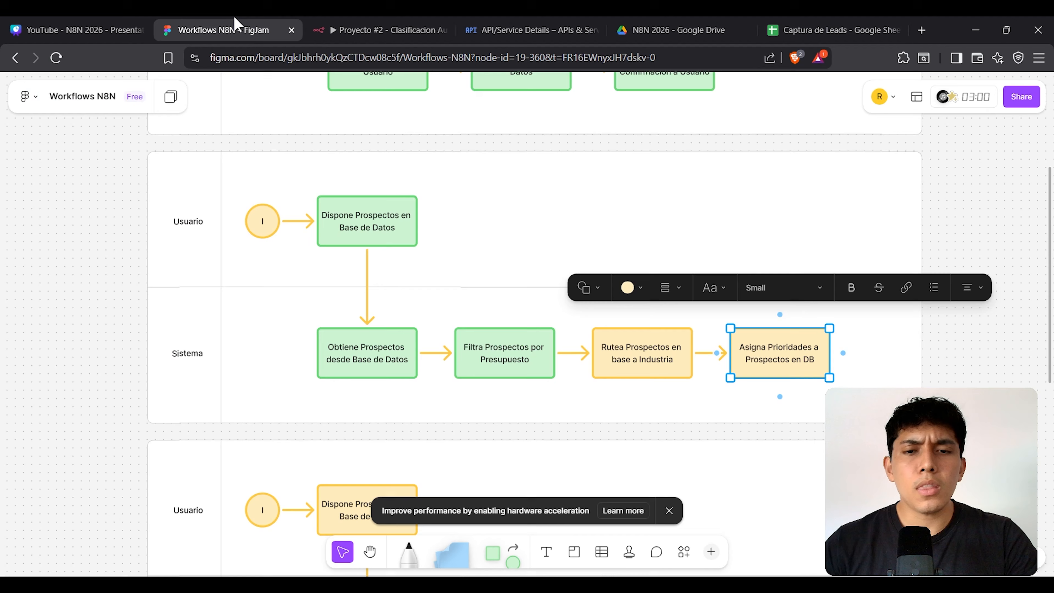
pyautogui.click(386, 27)
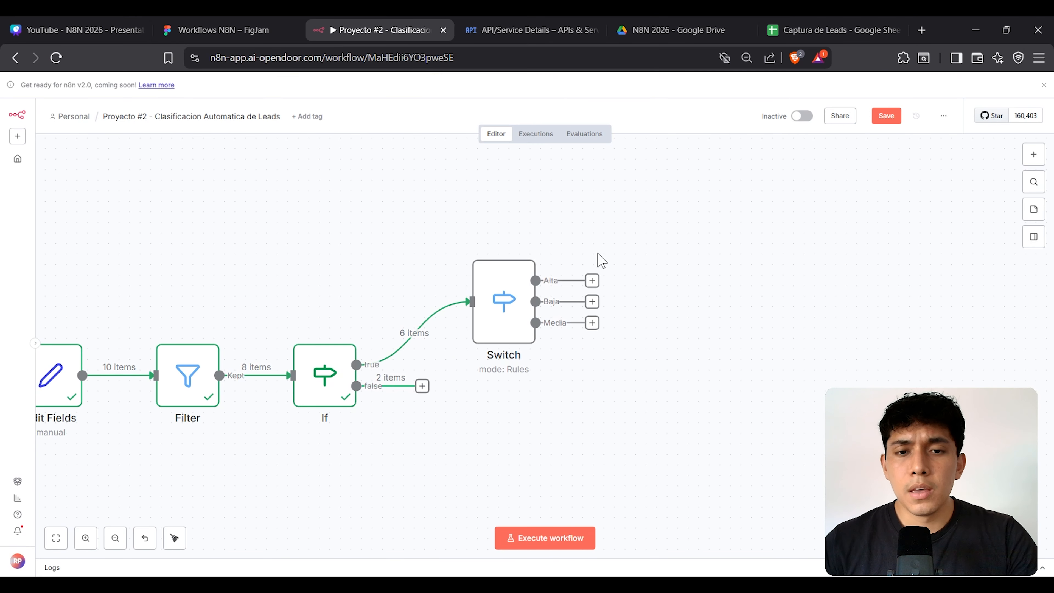
pyautogui.moveTo(332, 209); pyautogui.dragTo(346, 239)
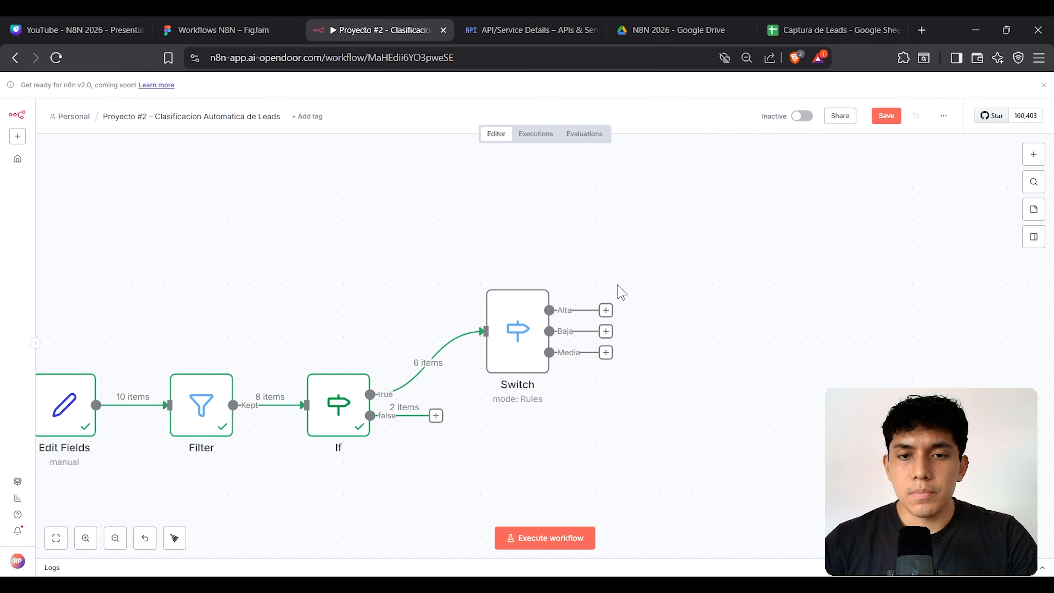
pyautogui.moveTo(606, 310); pyautogui.dragTo(686, 204)
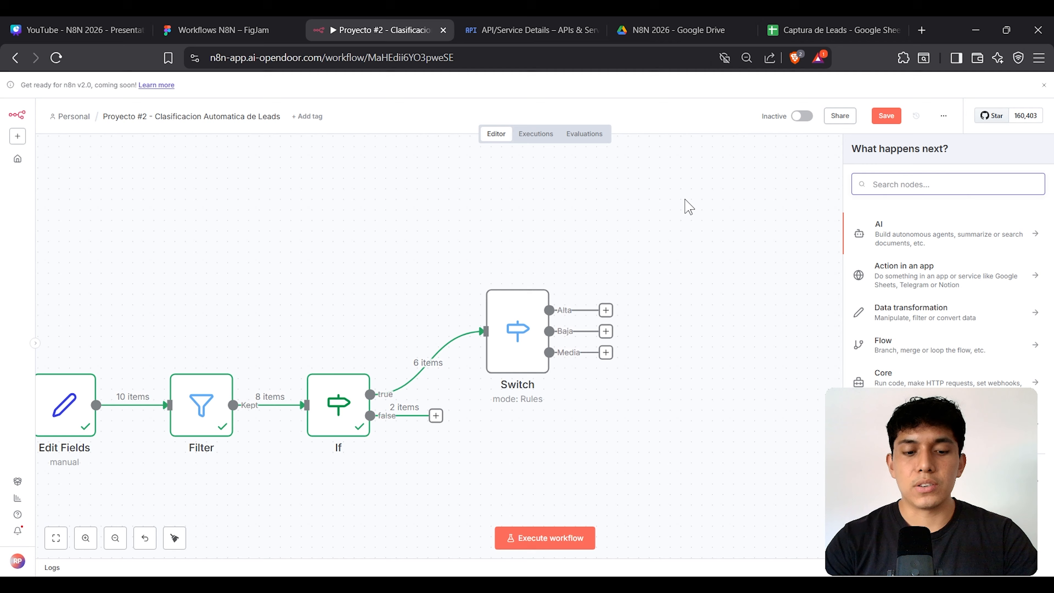
pyautogui.write('sheets')
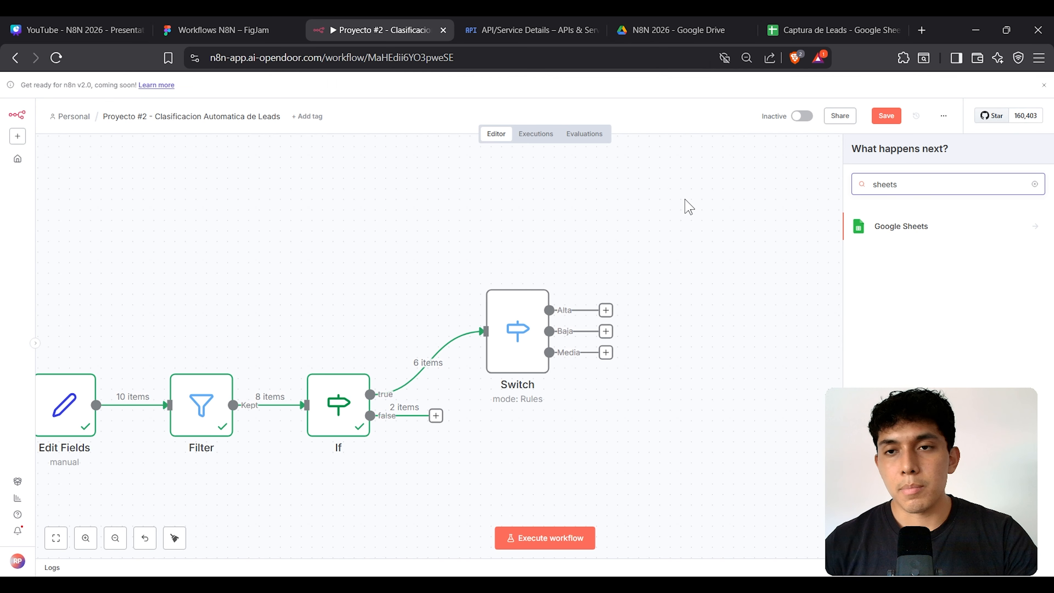
pyautogui.click(832, 24)
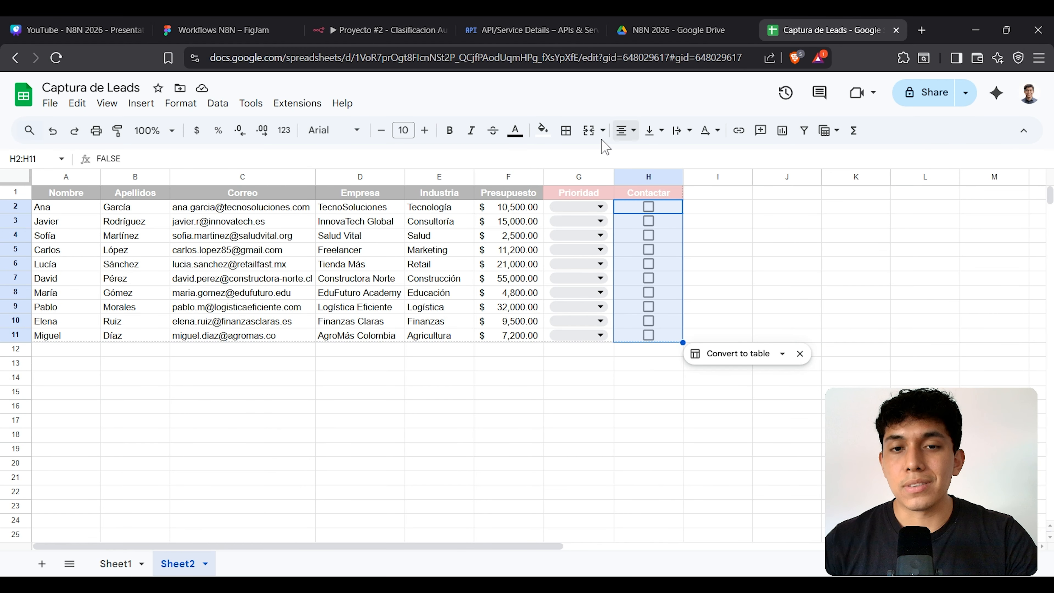
# Step: Highlight lead data ranges in the Captura de Leads table, then return to the Proyecto #2 workflow
pyautogui.moveTo(196, 220); pyautogui.dragTo(719, 332)
pyautogui.click(855, 276)
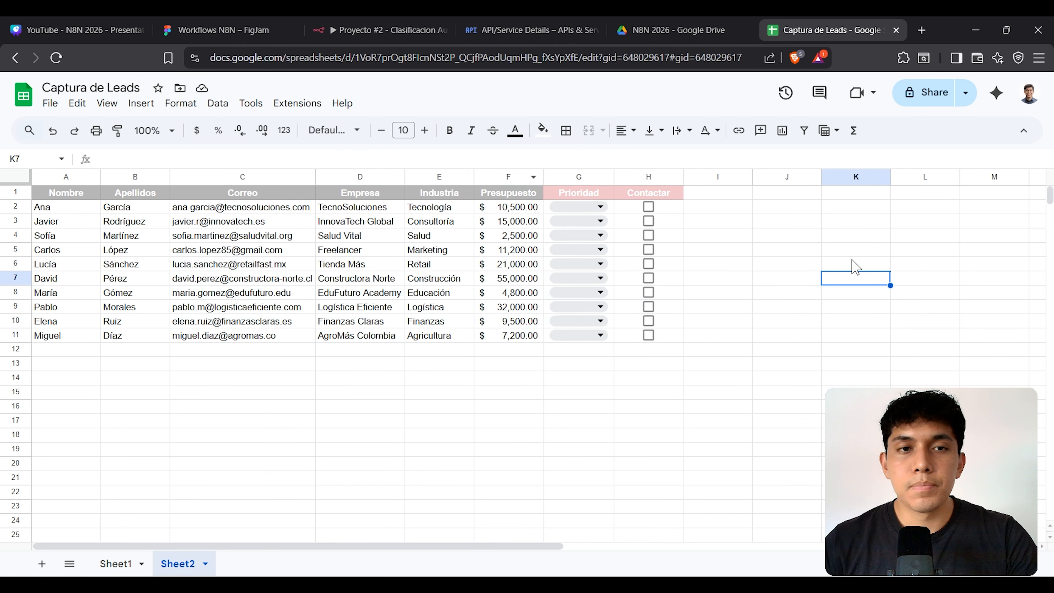
pyautogui.click(415, 20)
pyautogui.click(808, 28)
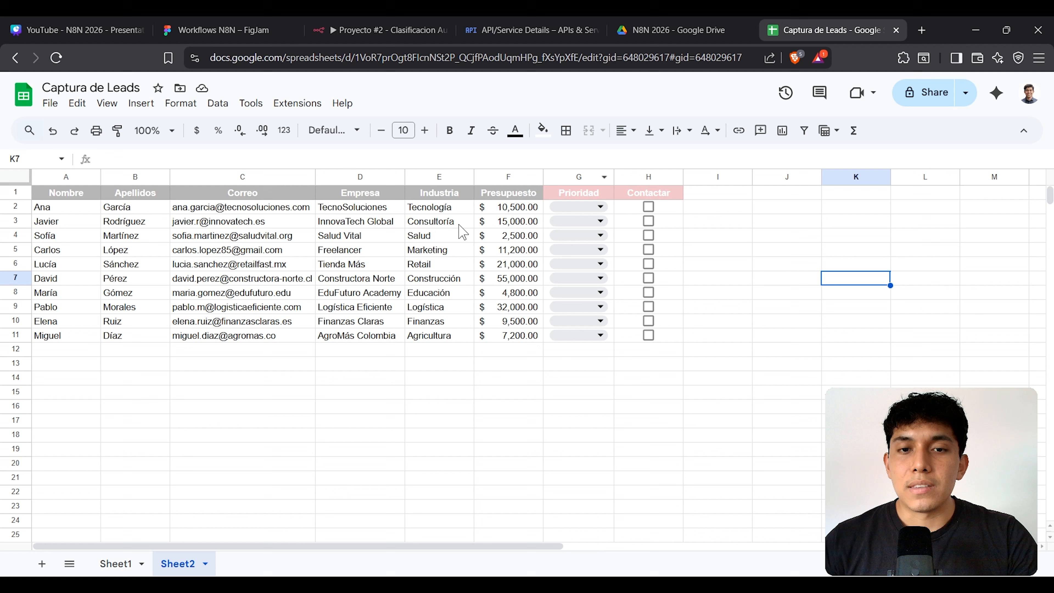
pyautogui.moveTo(125, 206); pyautogui.dragTo(652, 338)
pyautogui.click(791, 210)
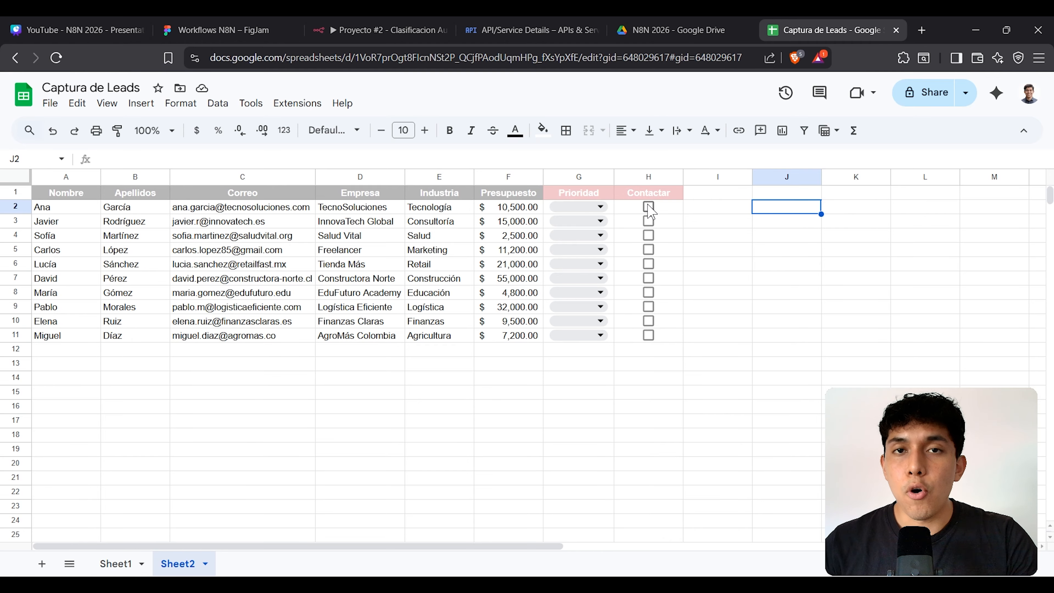
pyautogui.moveTo(582, 194); pyautogui.dragTo(517, 190)
pyautogui.click(144, 222)
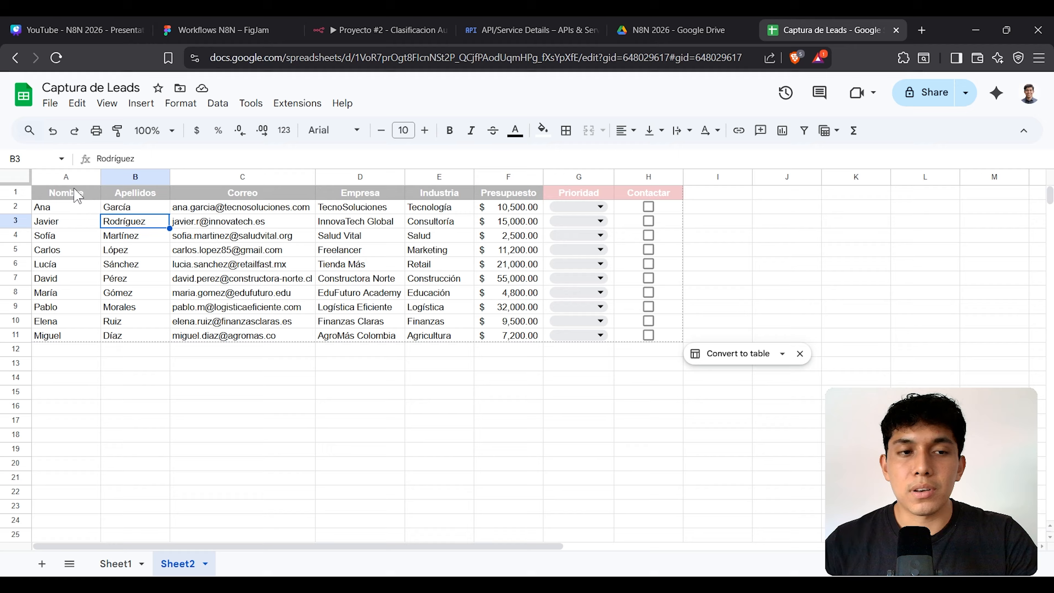
pyautogui.moveTo(73, 192); pyautogui.dragTo(670, 333)
pyautogui.click(381, 30)
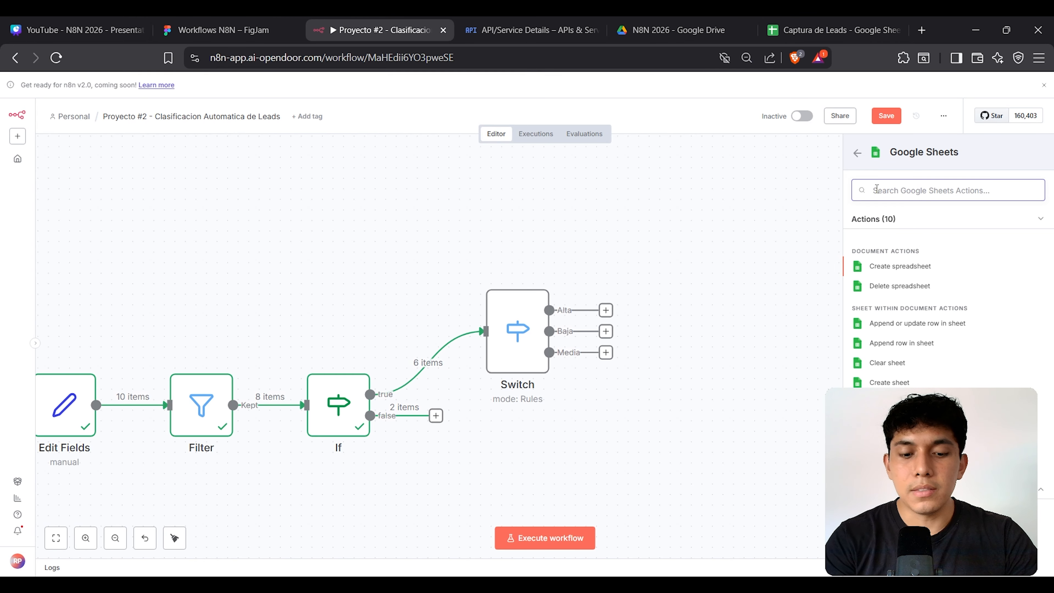
# Step: Add an Update row in sheet node after the Alta output and save the workflow
pyautogui.write('update row')
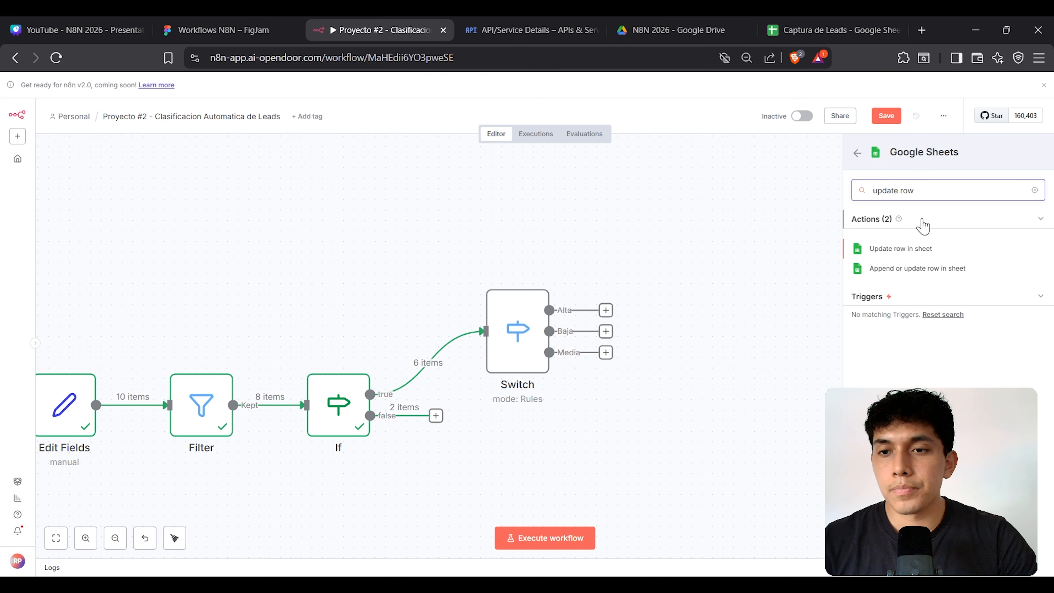
pyautogui.click(929, 251)
pyautogui.press('Escape')
pyautogui.moveTo(730, 197); pyautogui.dragTo(740, 204)
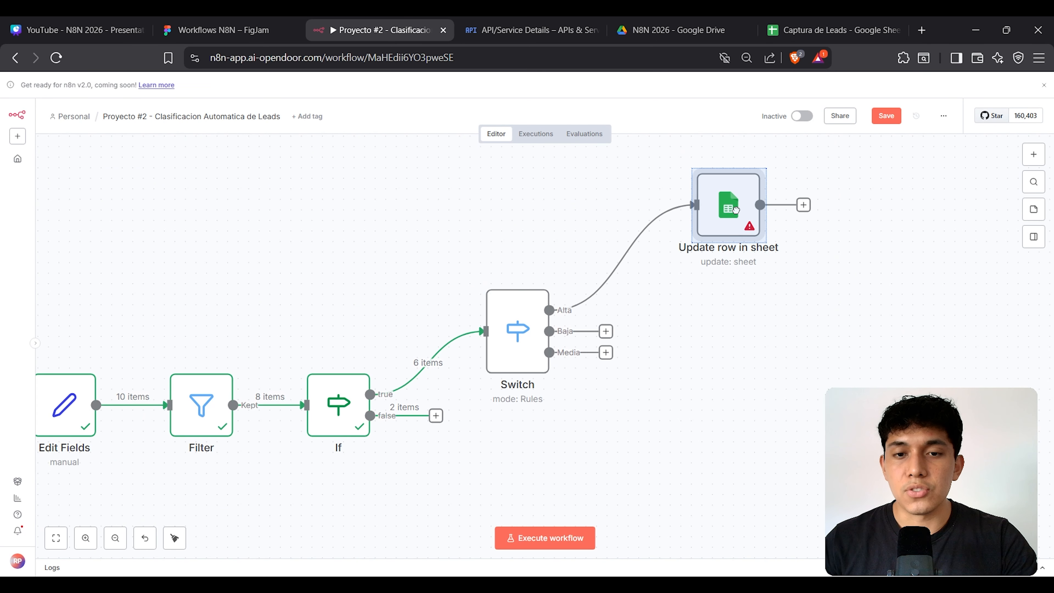
pyautogui.hotkey('ctrl', 's')
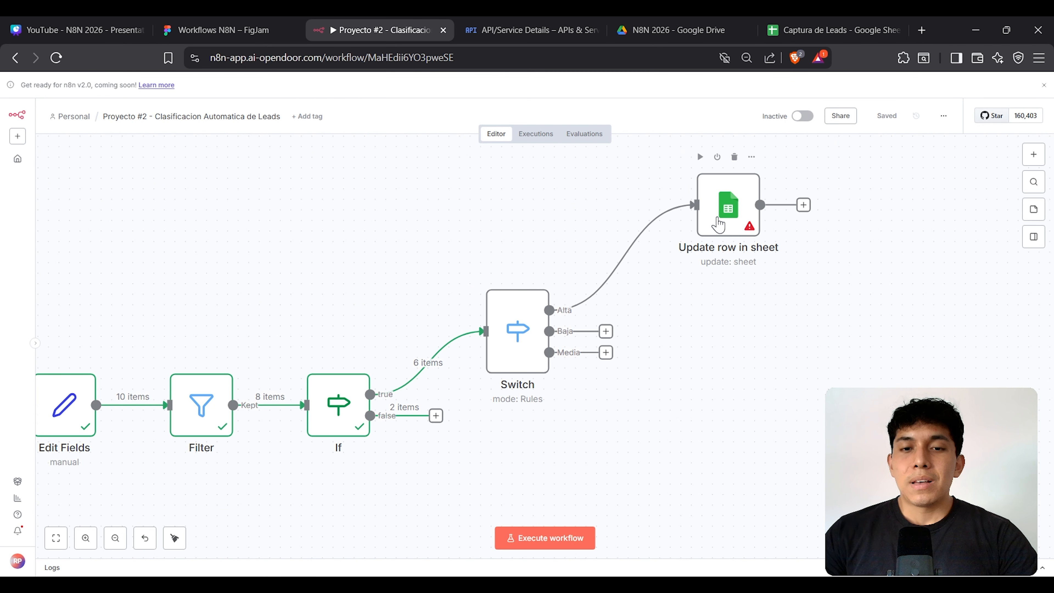
# Step: Review the node's credential, Resource and Operation settings alongside the spreadsheet
pyautogui.doubleClick(718, 225)
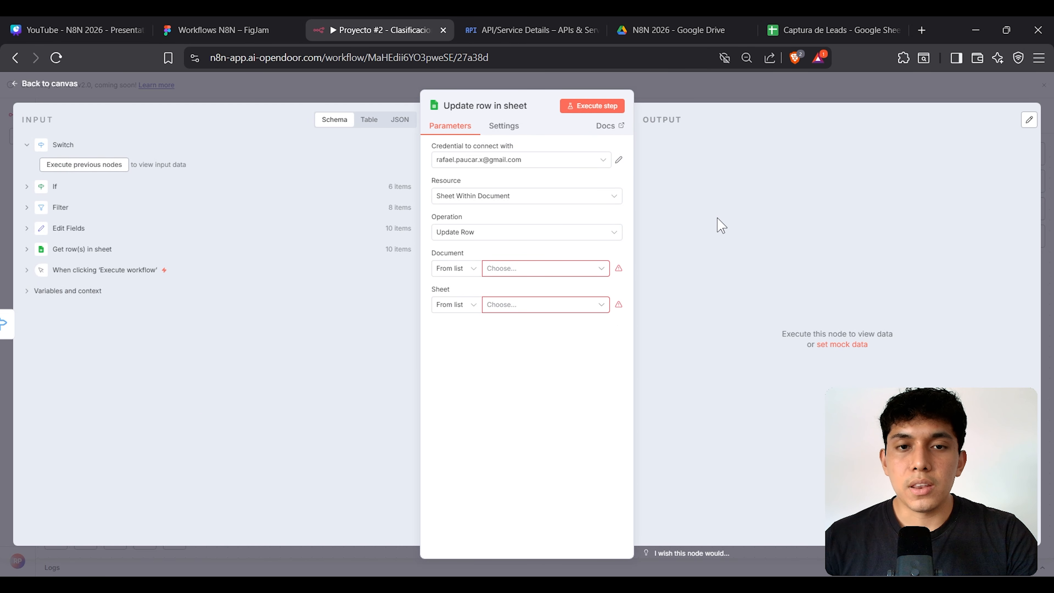
pyautogui.tripleClick(448, 146)
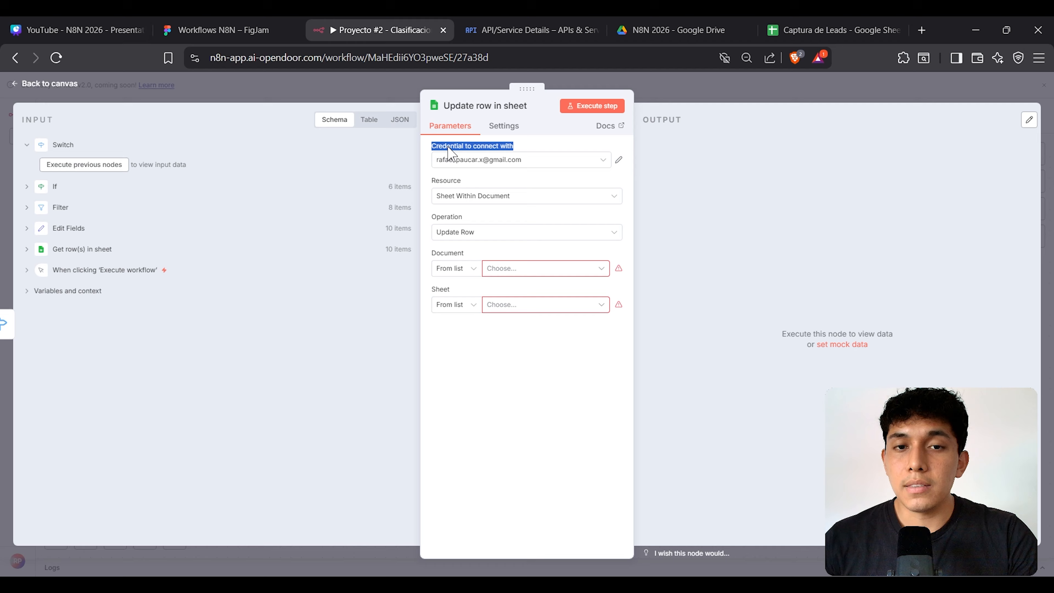
pyautogui.click(732, 183)
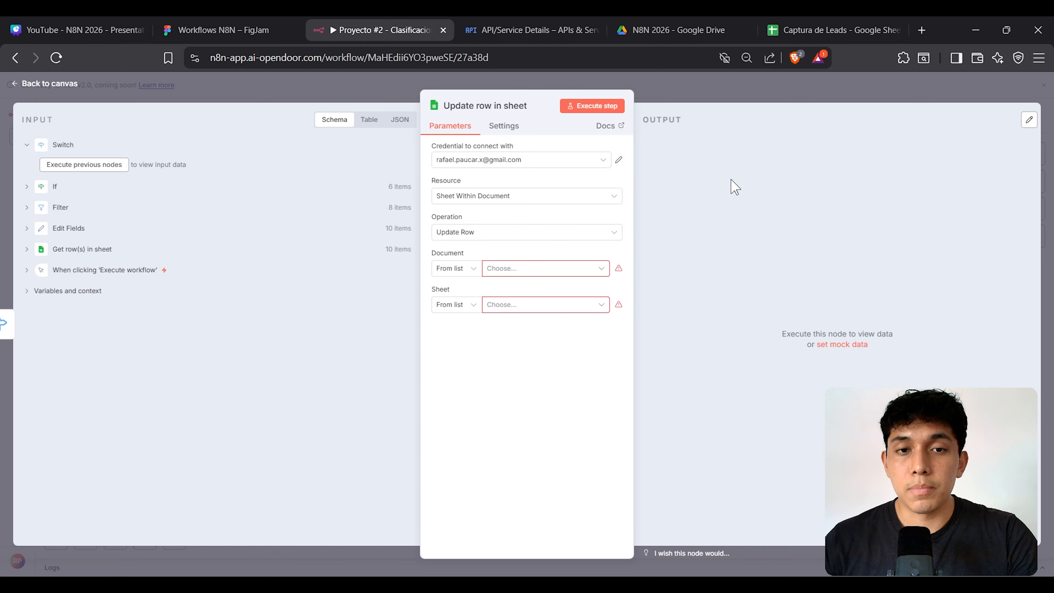
pyautogui.doubleClick(450, 183)
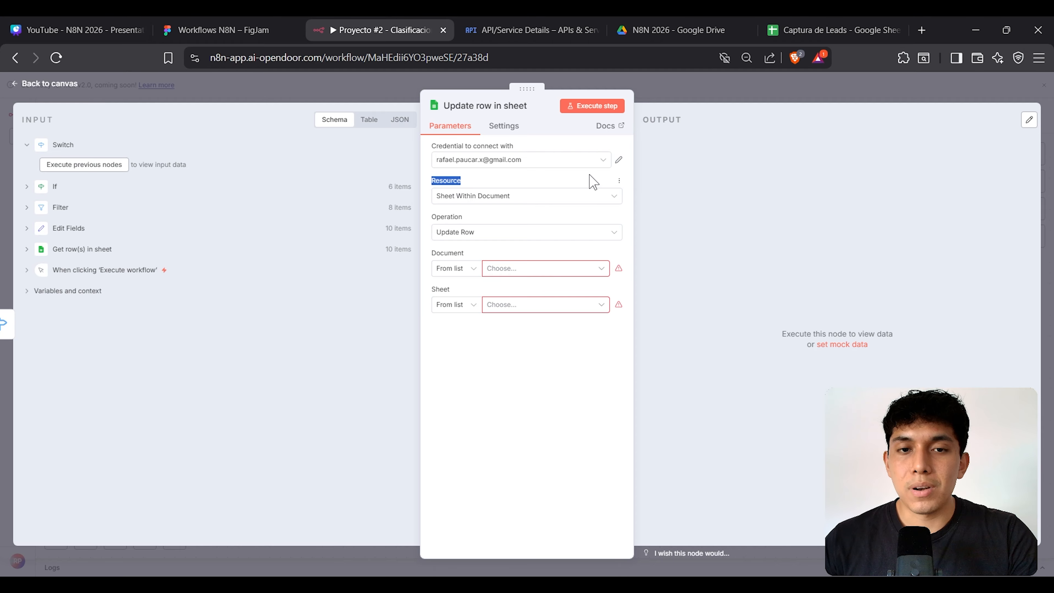
pyautogui.click(832, 19)
pyautogui.click(386, 29)
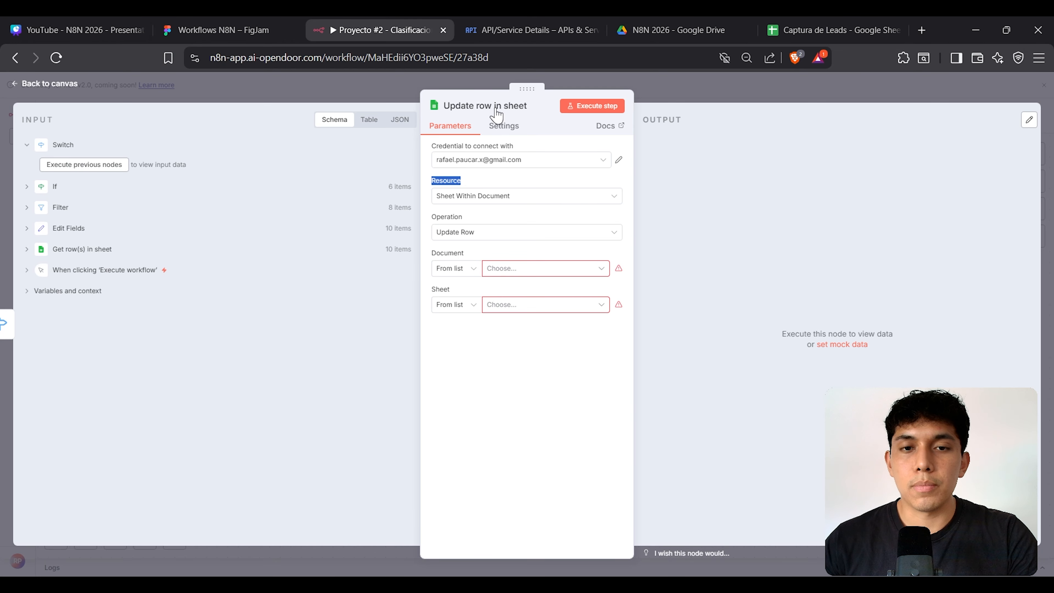
pyautogui.click(767, 218)
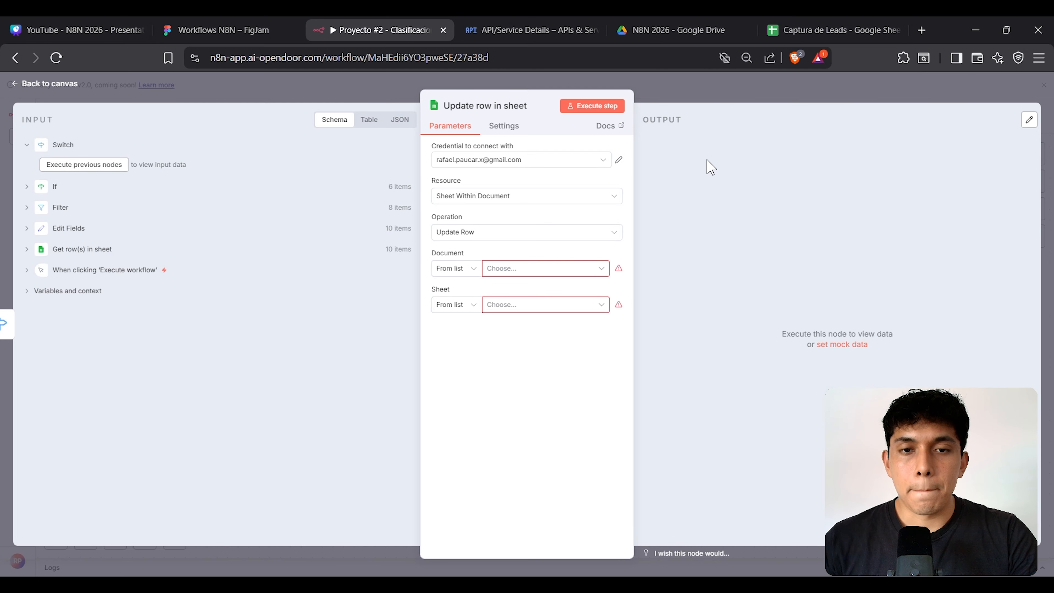
pyautogui.doubleClick(454, 218)
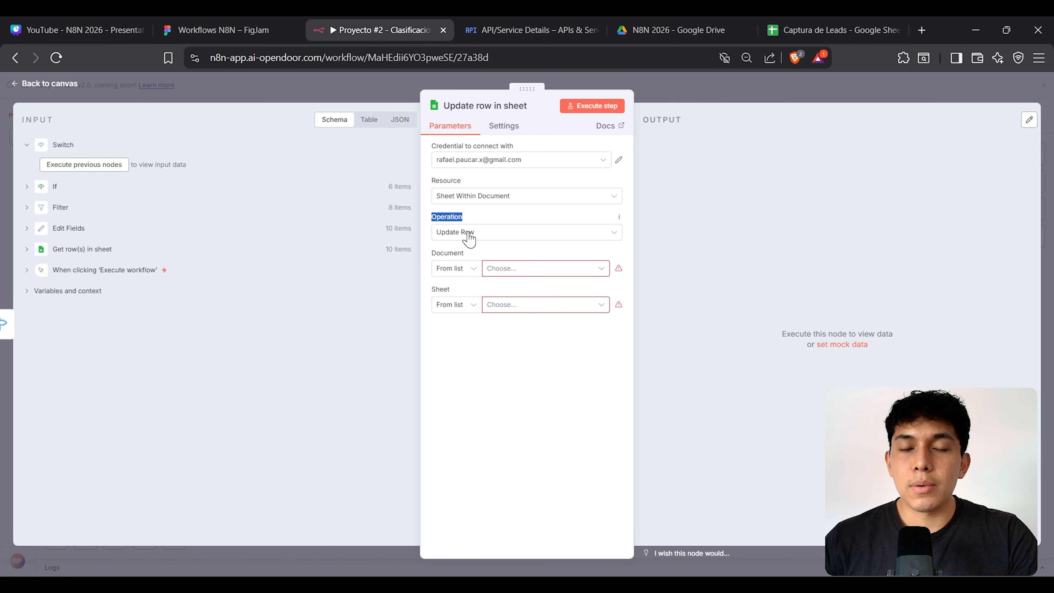
pyautogui.click(829, 29)
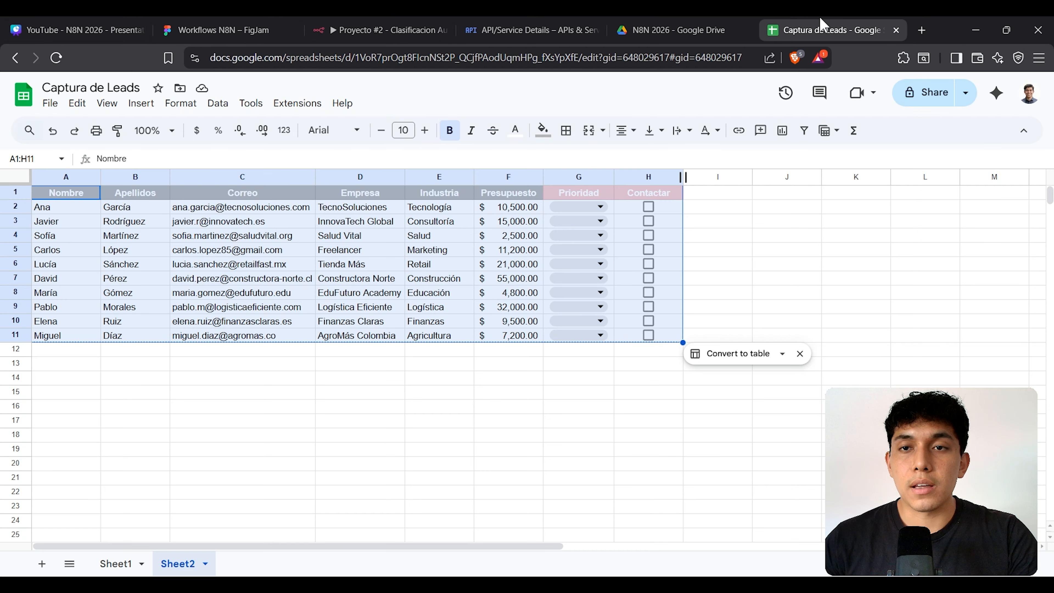
pyautogui.click(283, 251)
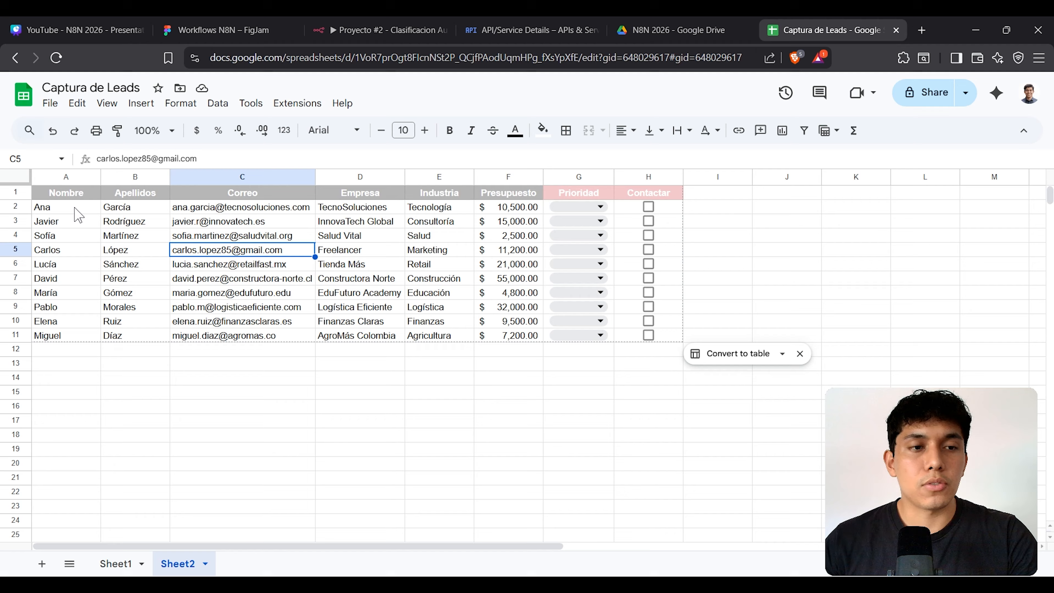
pyautogui.moveTo(82, 206); pyautogui.dragTo(484, 218)
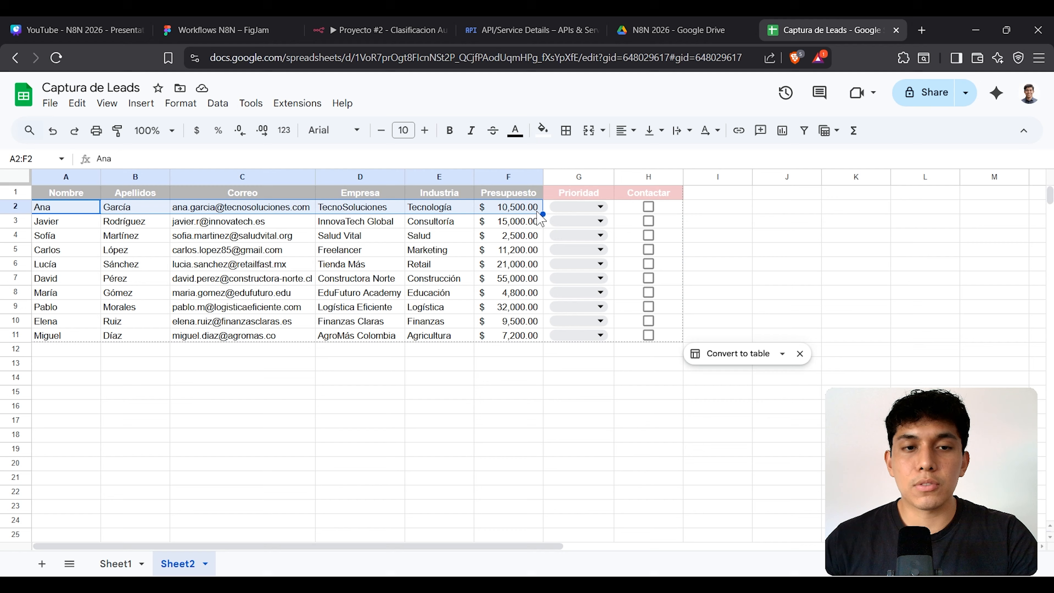
pyautogui.click(764, 214)
pyautogui.click(575, 196)
pyautogui.moveTo(577, 197); pyautogui.dragTo(676, 195)
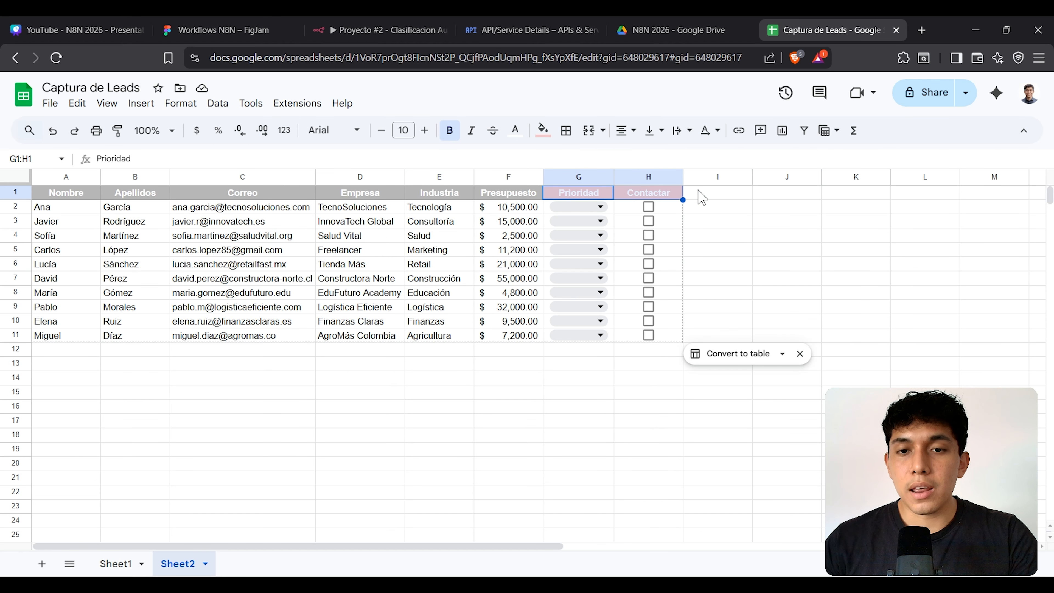
pyautogui.click(743, 193)
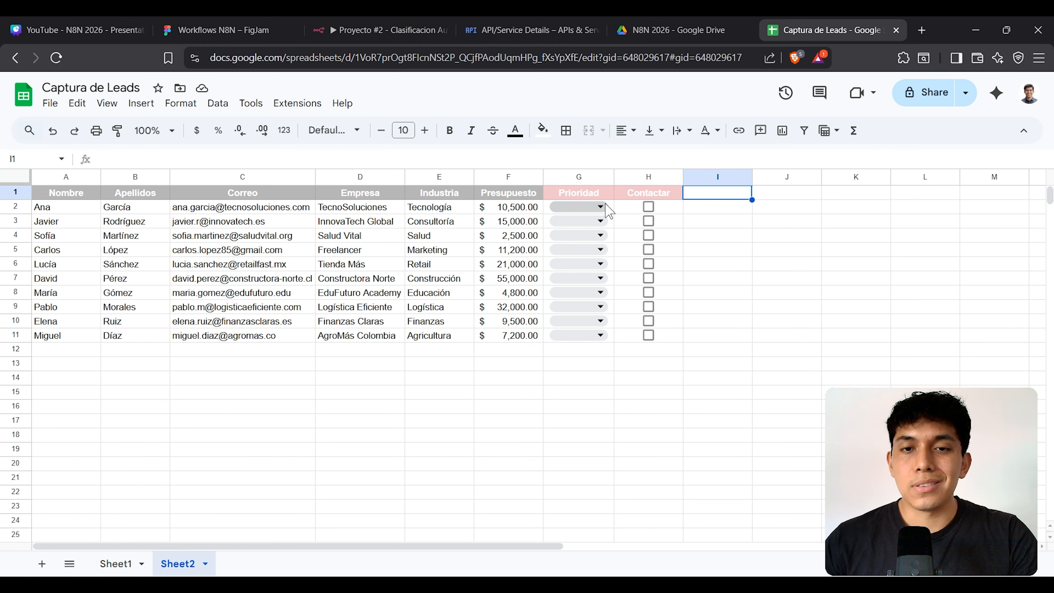
pyautogui.moveTo(611, 207); pyautogui.dragTo(636, 206)
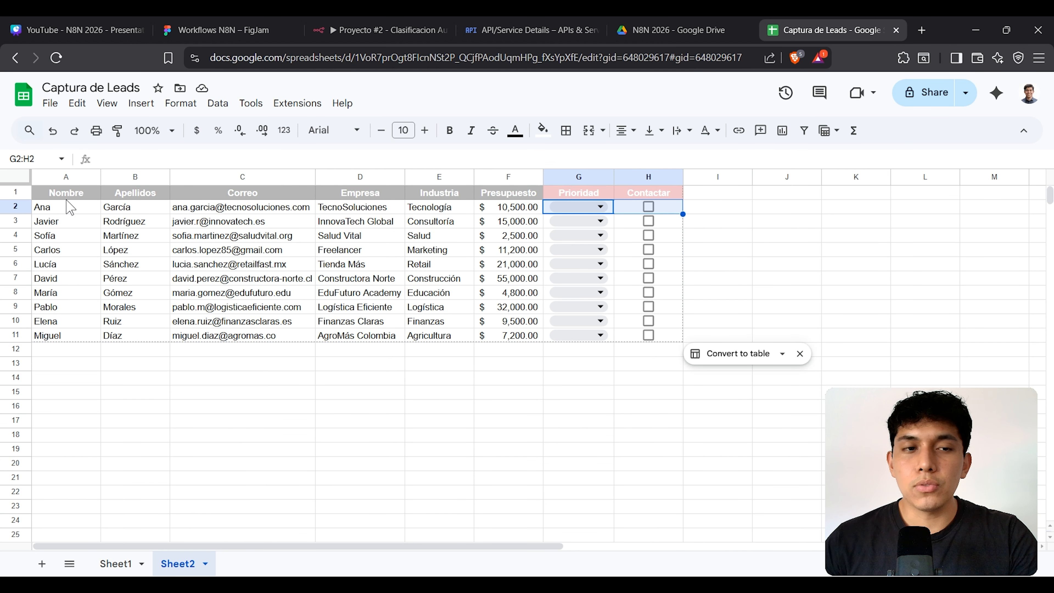
pyautogui.click(768, 252)
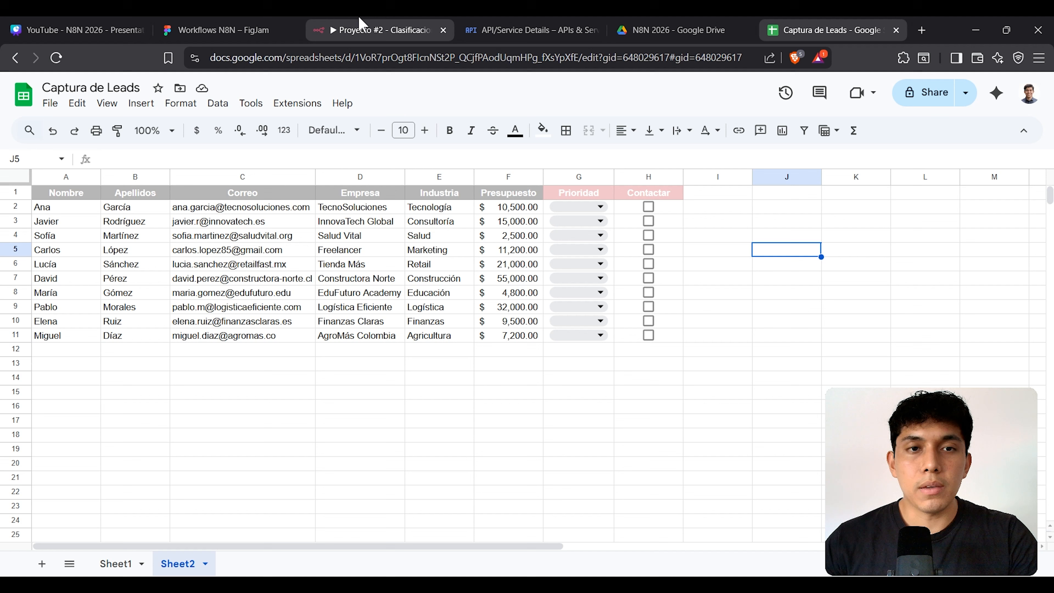
pyautogui.click(360, 25)
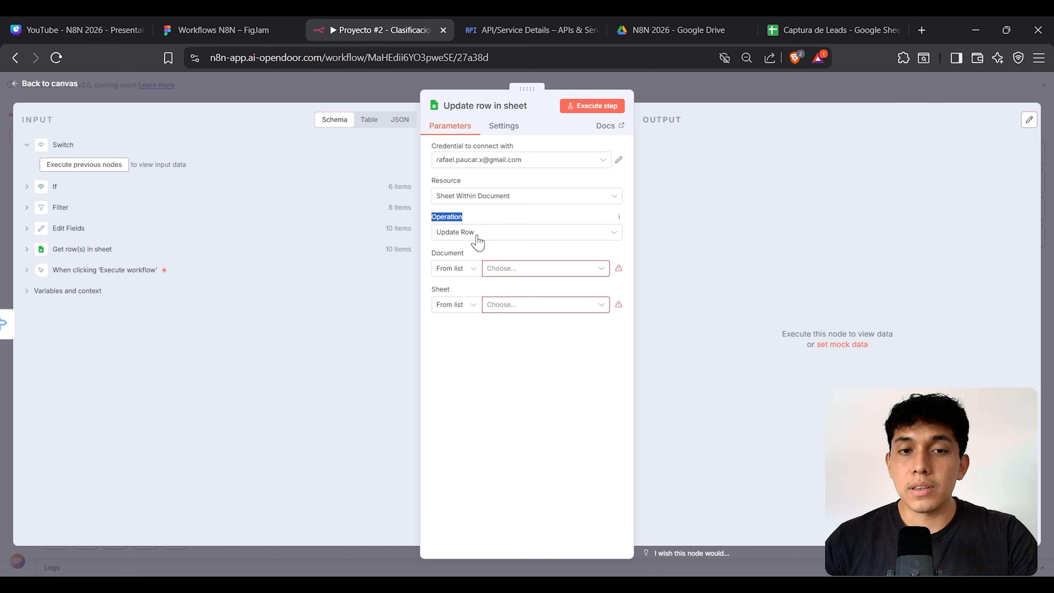
# Step: Point the Update row in sheet node at the Captura de Leads document, Sheet2
pyautogui.click(750, 243)
pyautogui.click(541, 274)
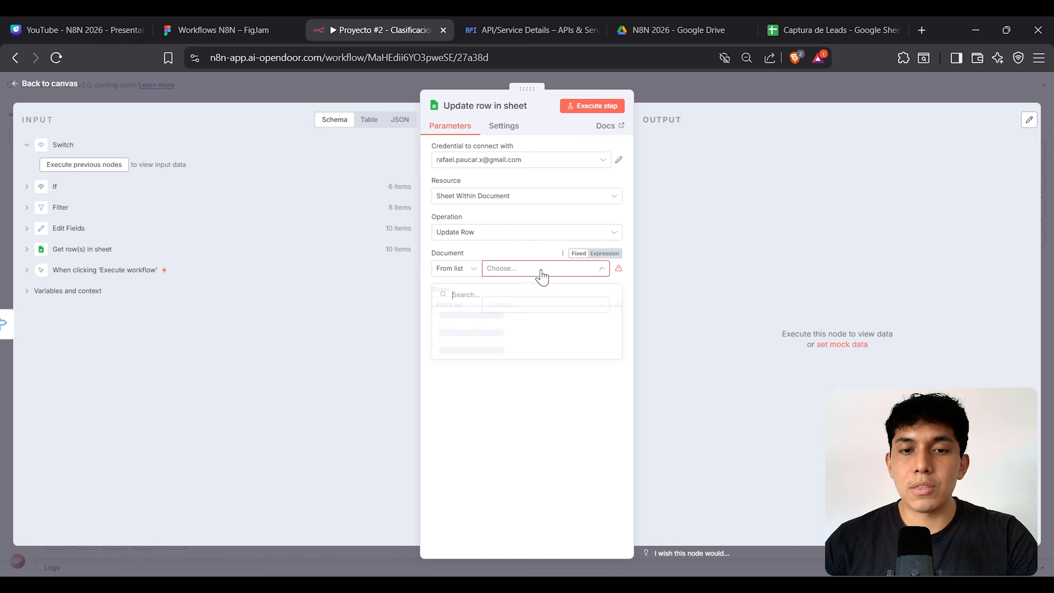
pyautogui.click(537, 315)
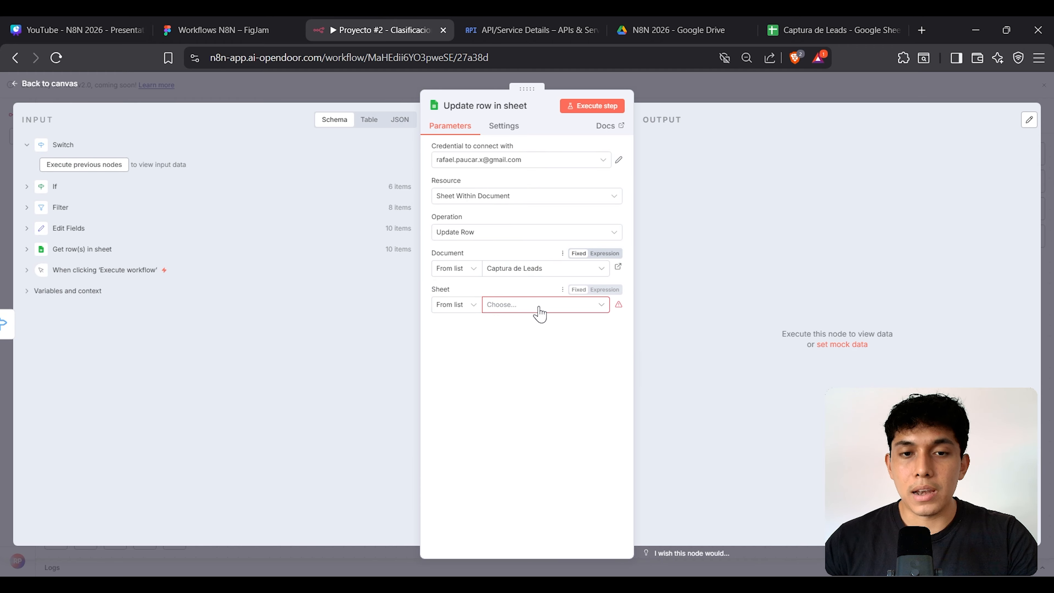
pyautogui.click(540, 304)
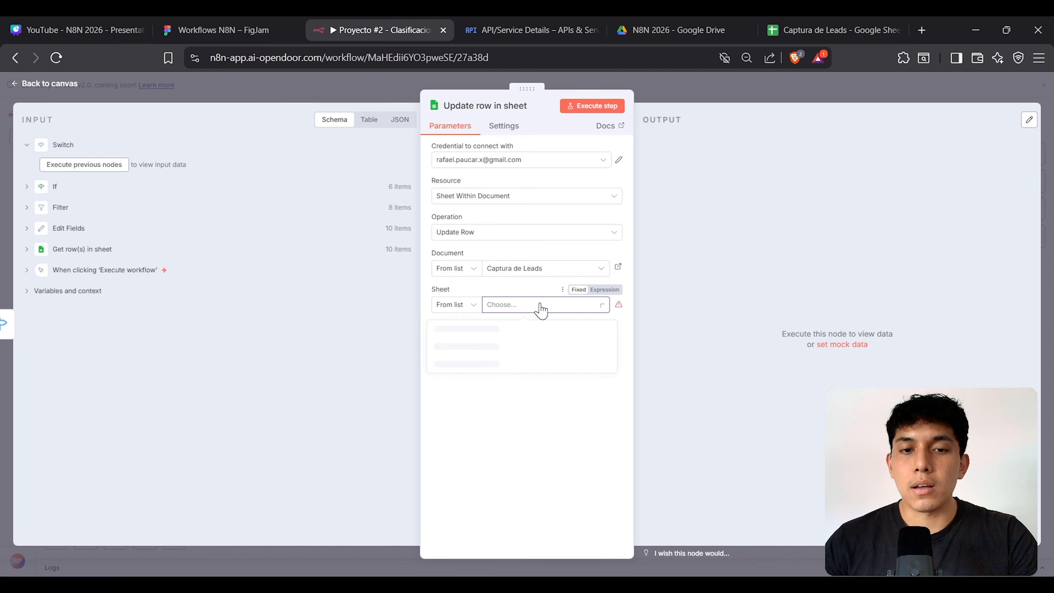
pyautogui.click(537, 346)
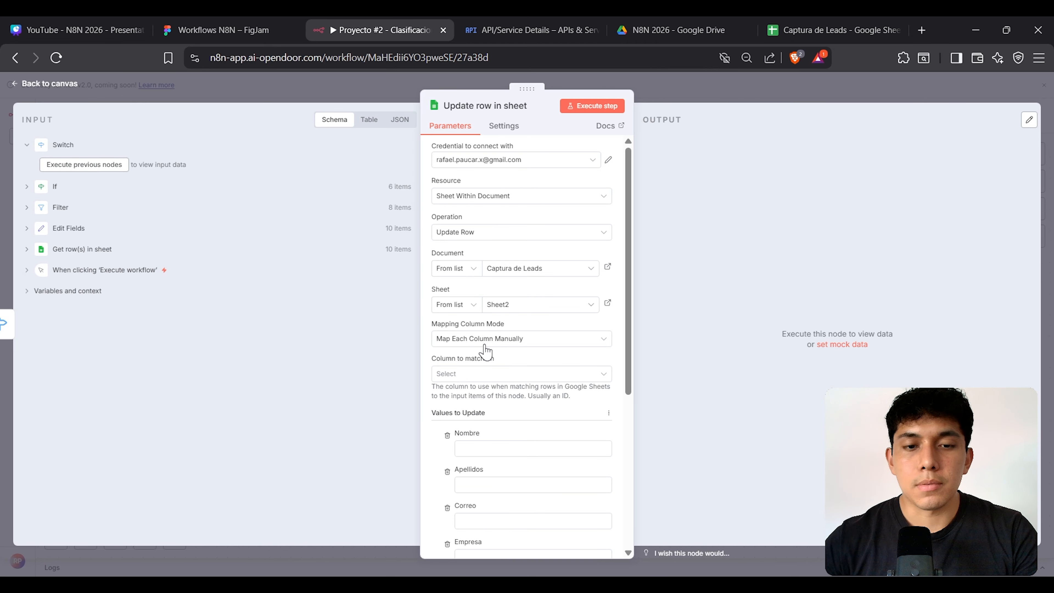
pyautogui.scroll(-2, 496, 264)
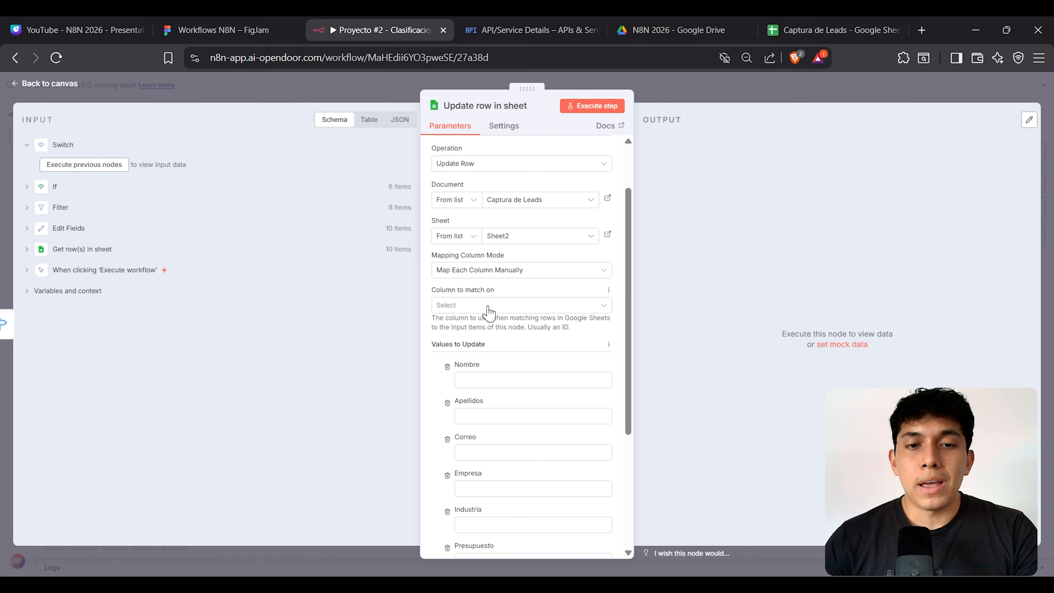
pyautogui.click(809, 32)
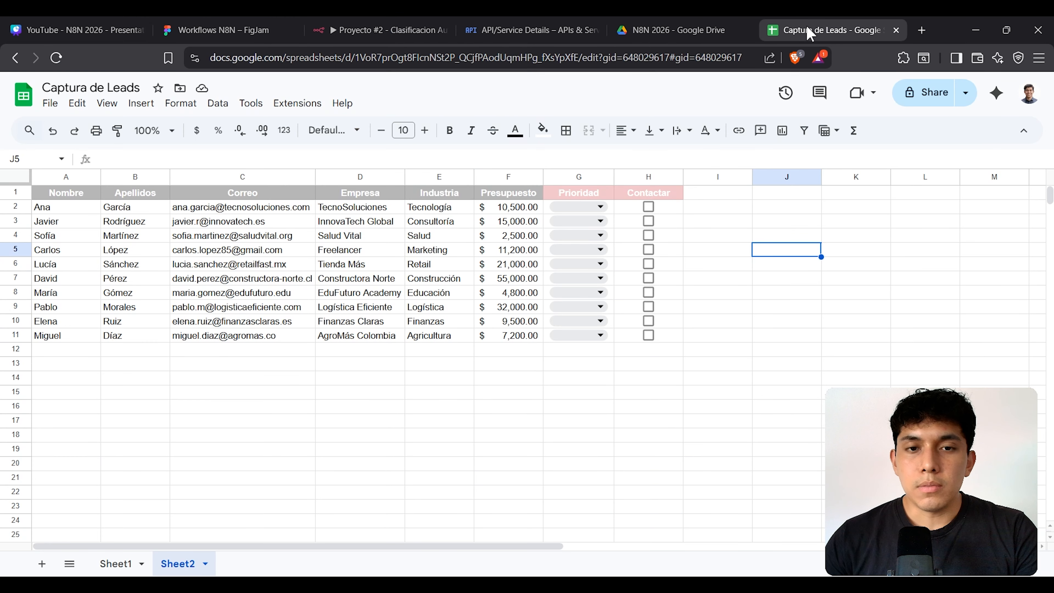
# Step: Highlight the headers and first leads across columns A–D of the Captura de Leads sheet
pyautogui.click(210, 265)
pyautogui.moveTo(78, 194); pyautogui.dragTo(423, 272)
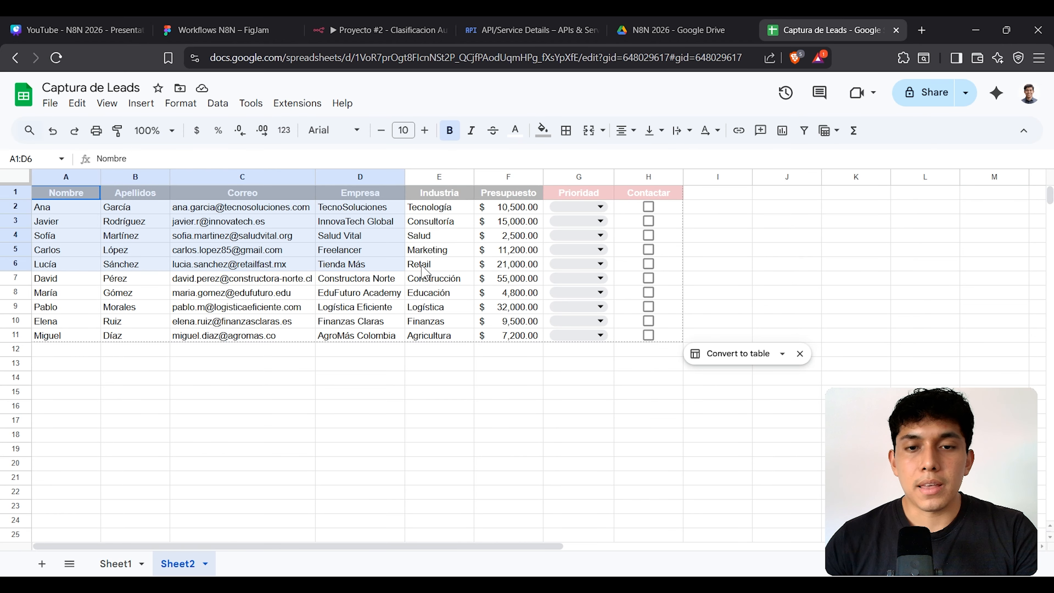
pyautogui.click(386, 265)
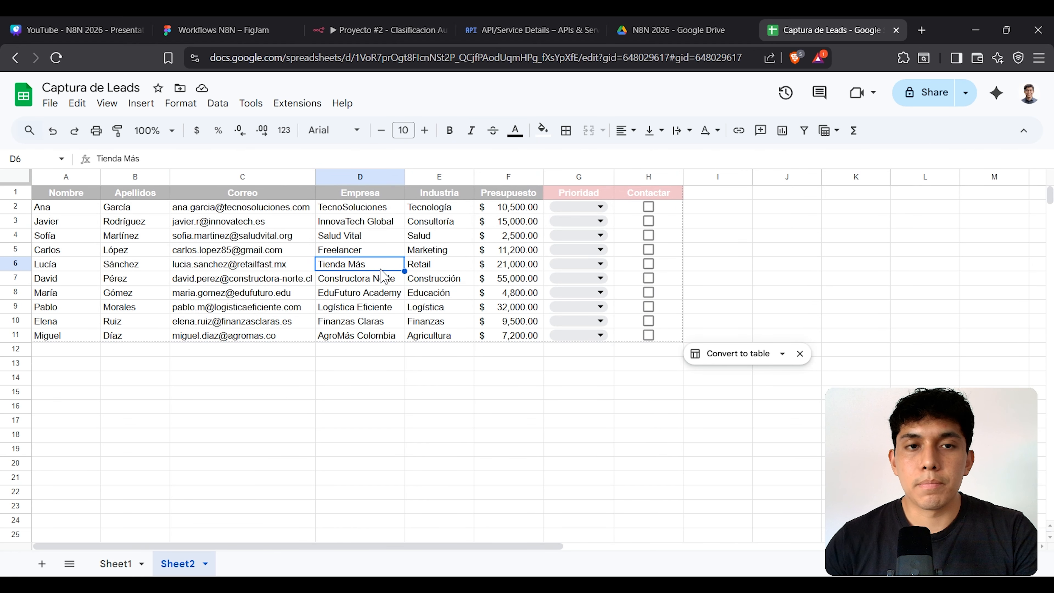
pyautogui.click(355, 25)
pyautogui.click(809, 33)
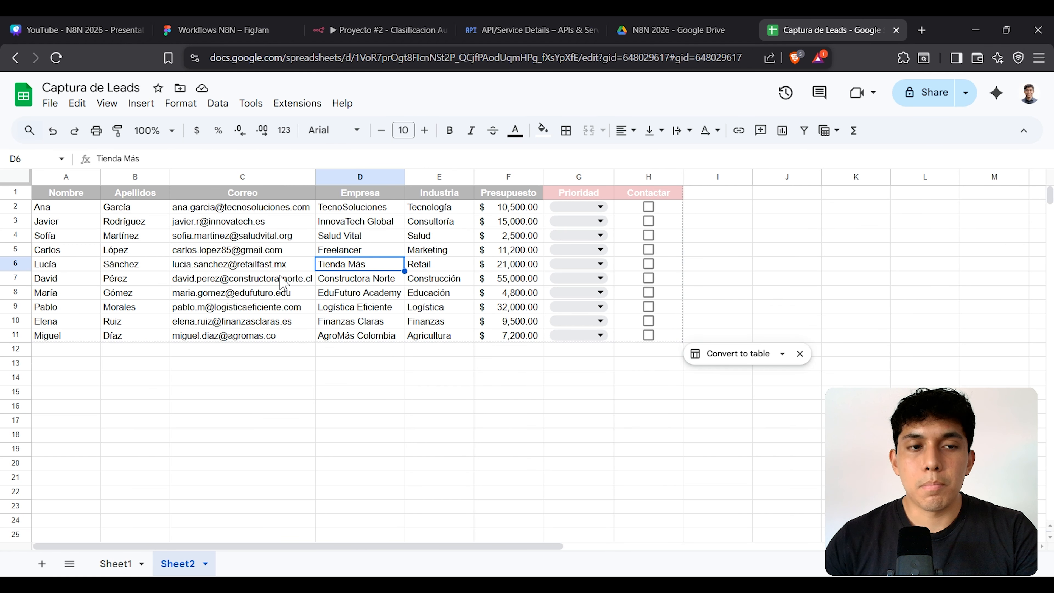
# Step: Review the Correo emails in cells C2 to C7 and select the whole of row 6
pyautogui.click(245, 210)
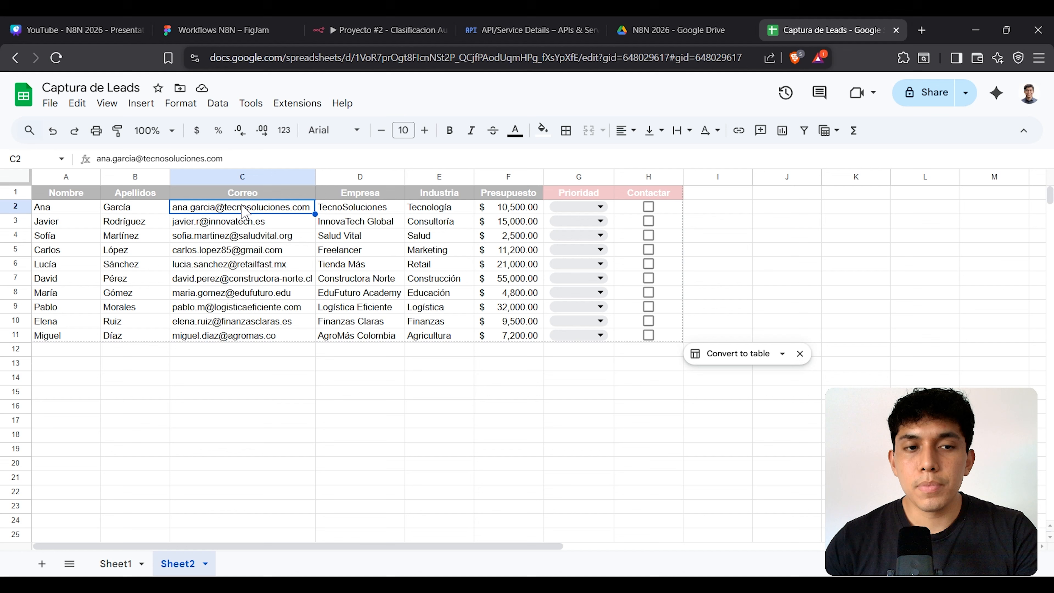
pyautogui.click(243, 224)
pyautogui.click(244, 238)
pyautogui.click(240, 281)
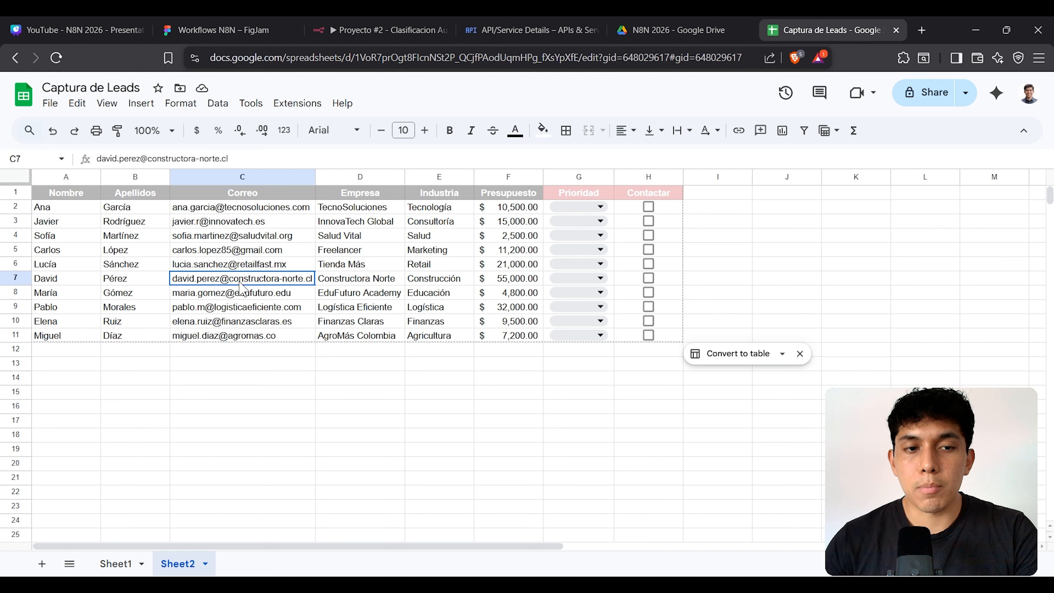
pyautogui.click(240, 250)
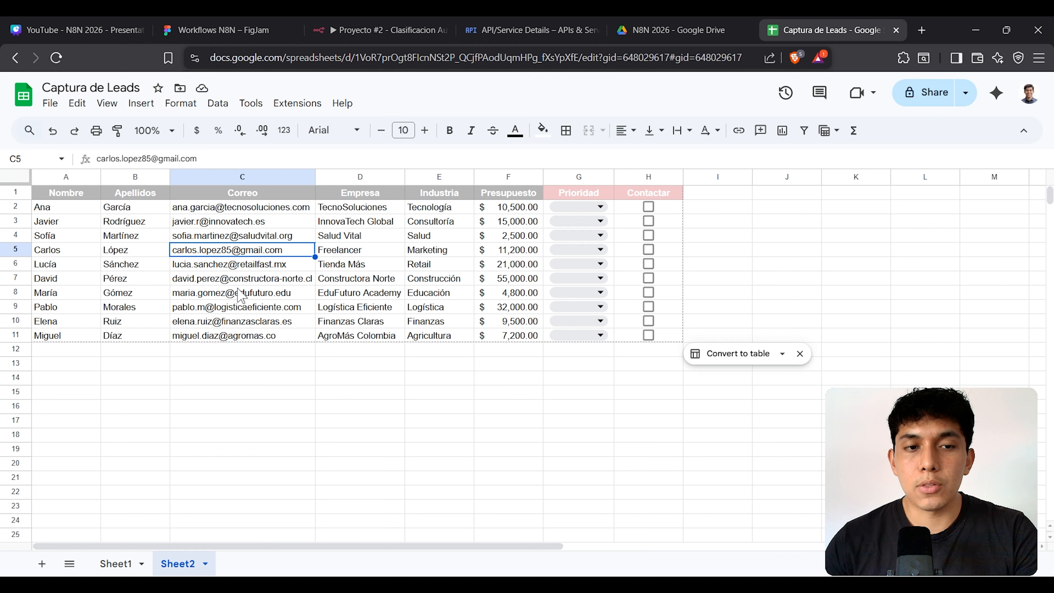
pyautogui.click(240, 264)
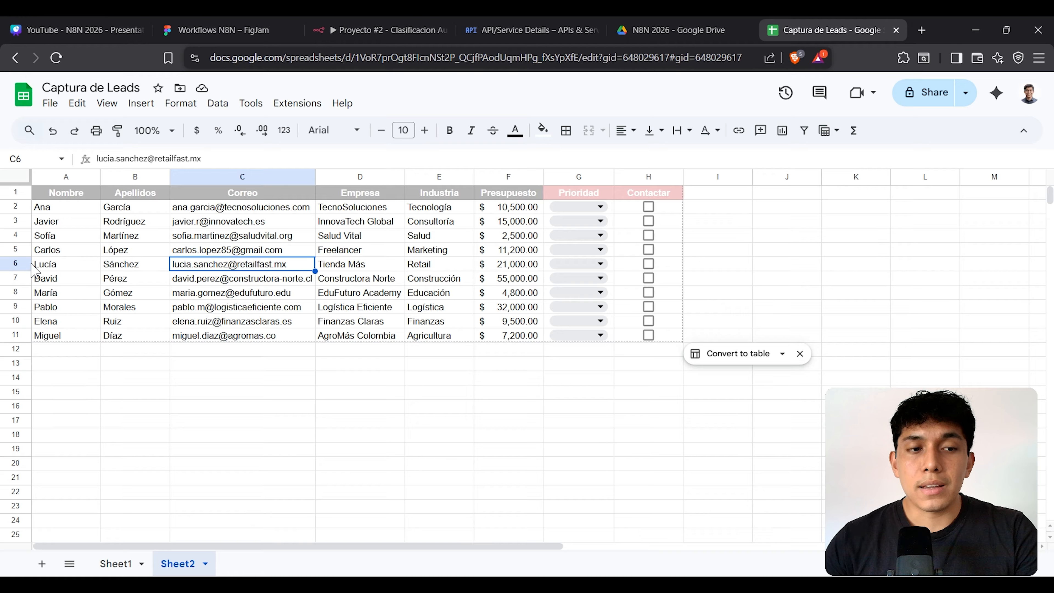
pyautogui.click(16, 264)
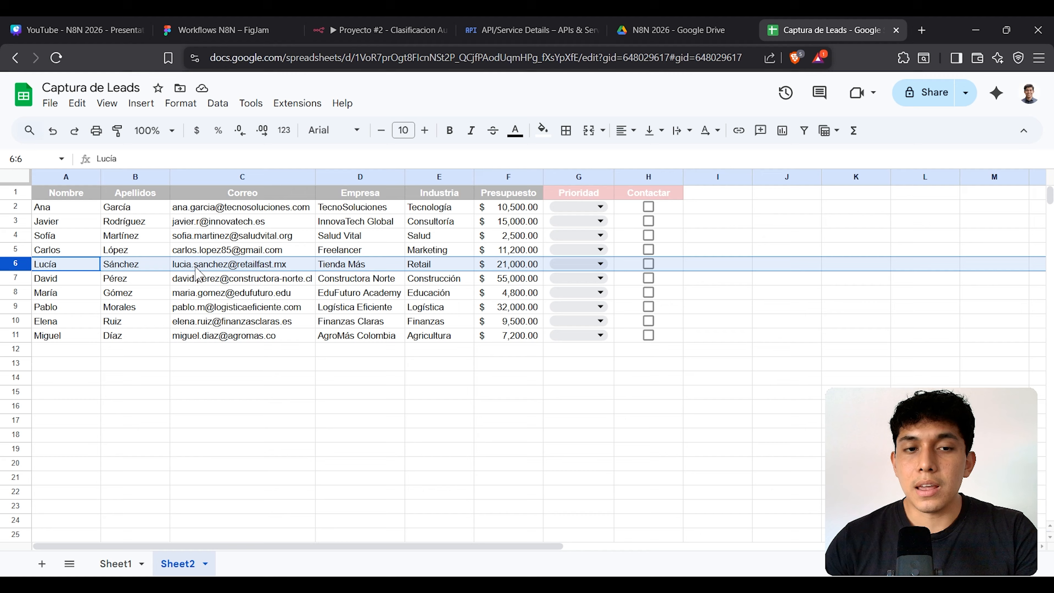
pyautogui.click(411, 28)
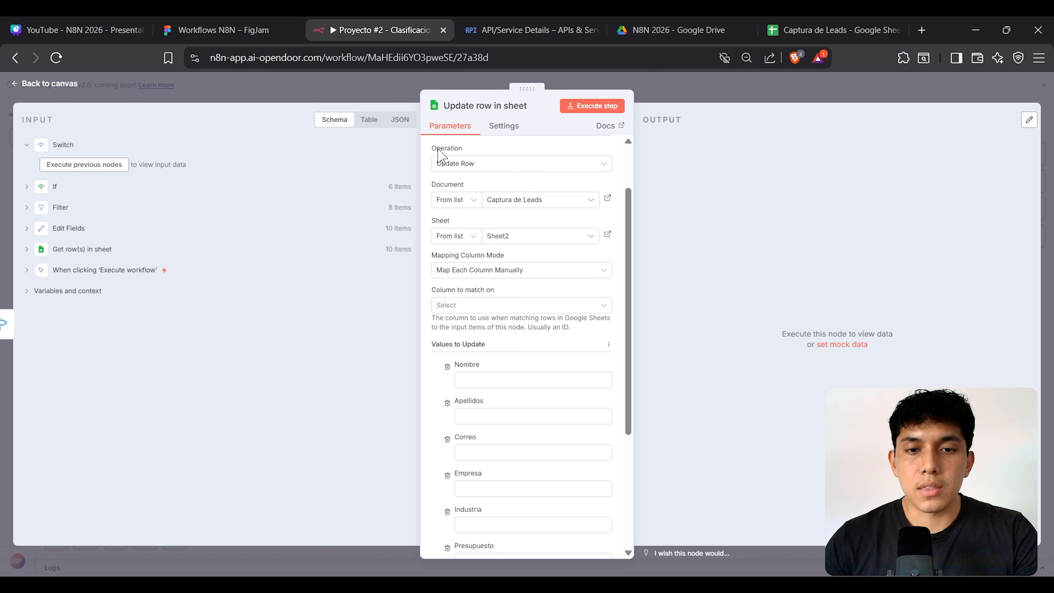
# Step: Choose Correo as the column to match on and focus the Correo (using to match) field
pyautogui.click(494, 308)
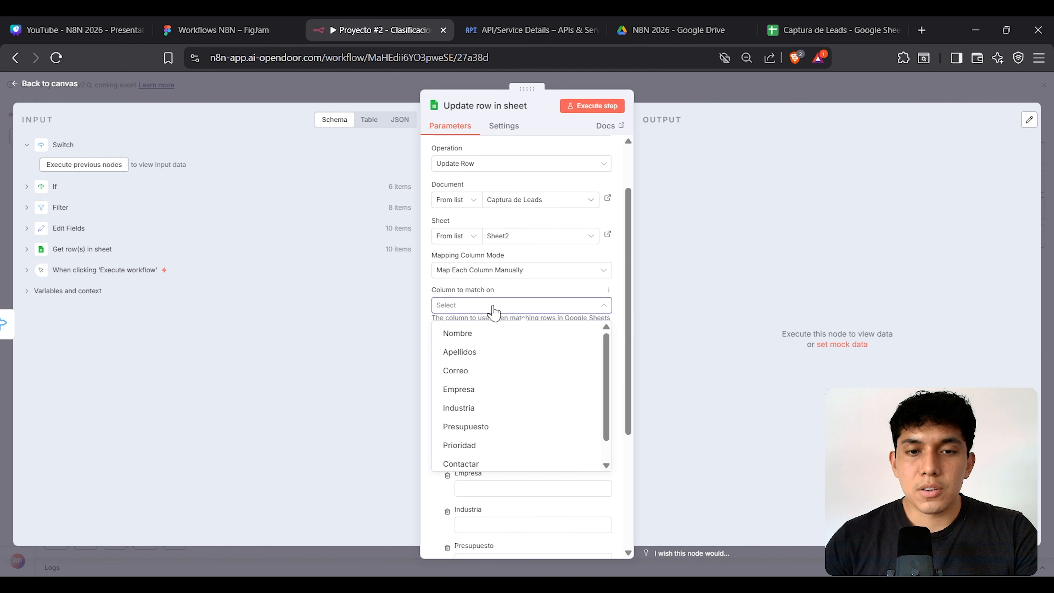
pyautogui.click(805, 25)
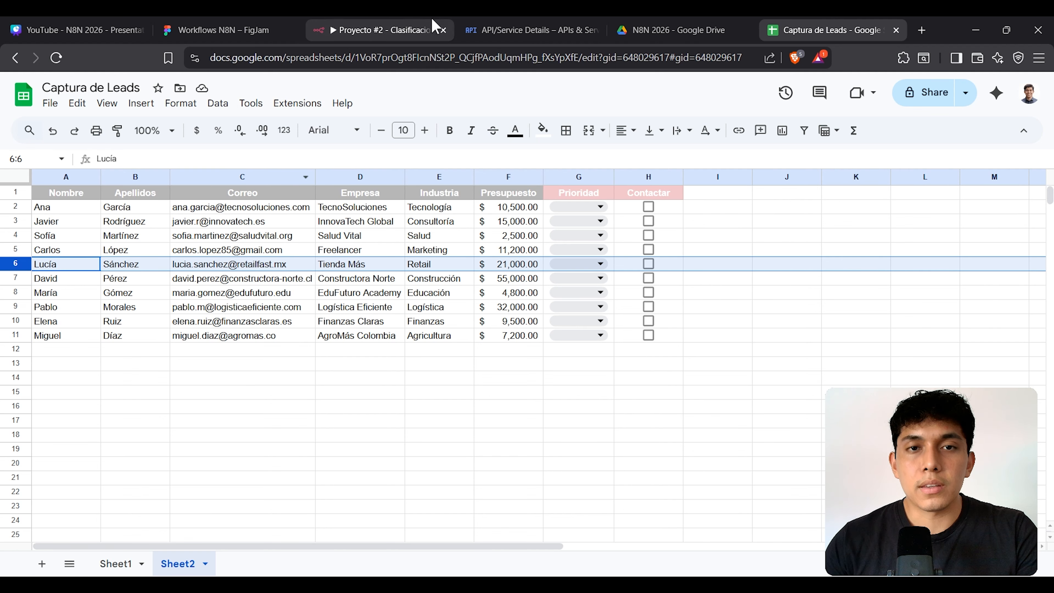
pyautogui.click(411, 29)
pyautogui.click(488, 308)
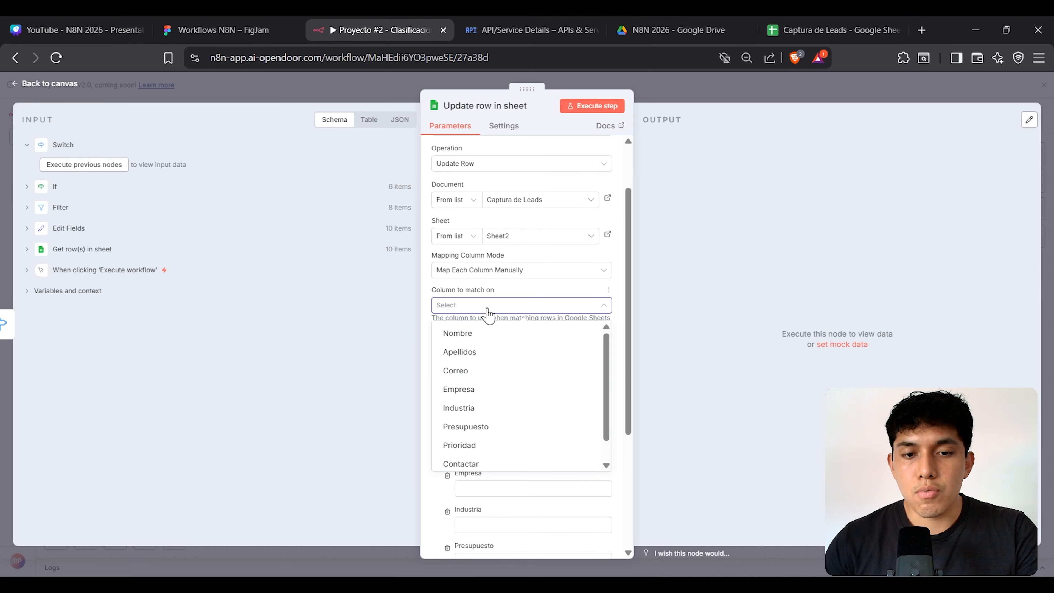
pyautogui.click(493, 373)
pyautogui.scroll(-2, 531, 316)
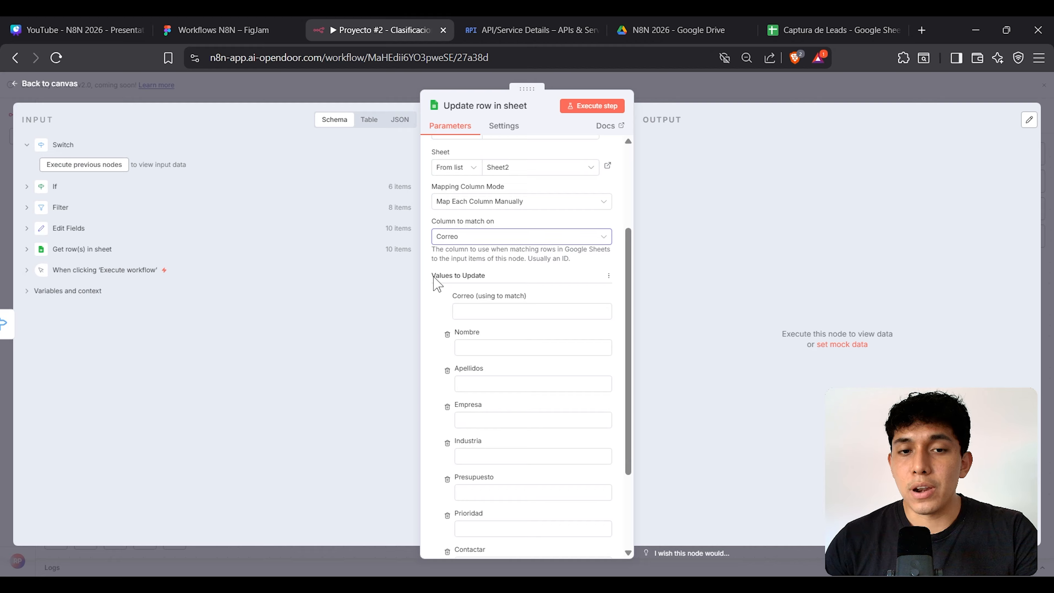
pyautogui.moveTo(433, 277); pyautogui.dragTo(524, 297)
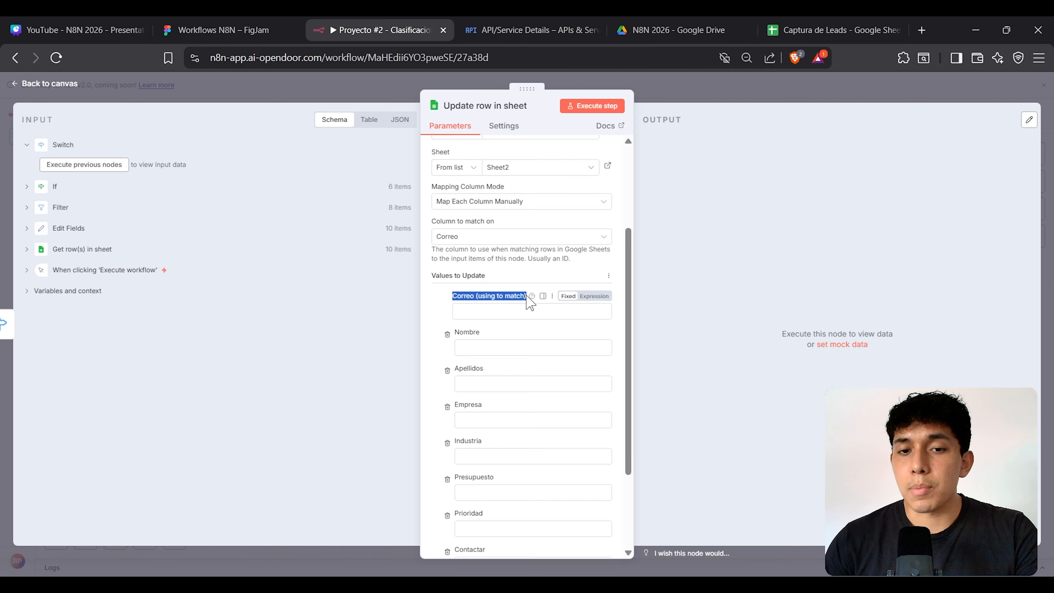
pyautogui.click(481, 305)
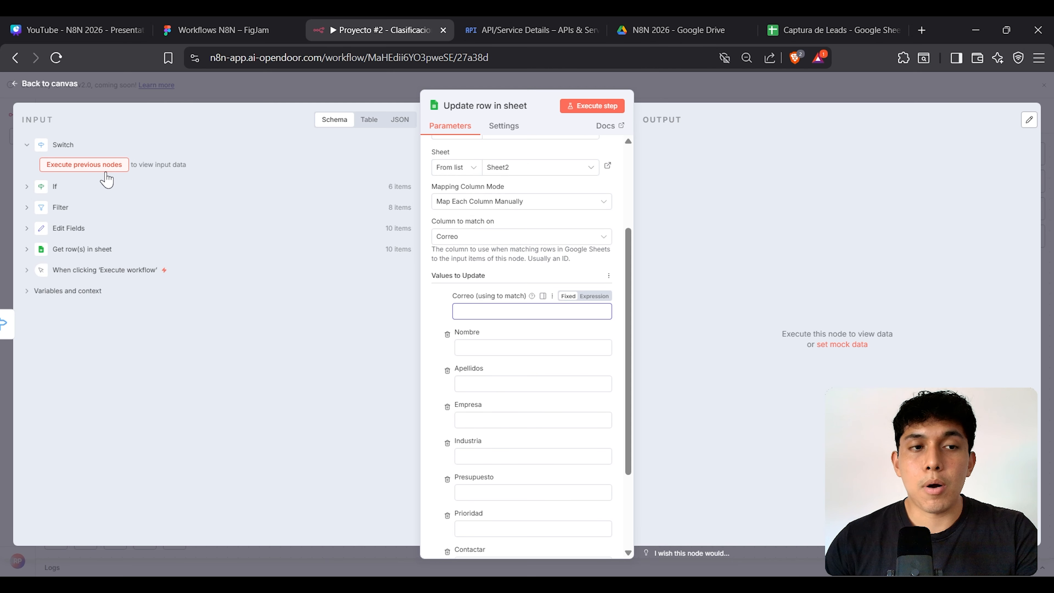
# Step: Back on the canvas, run the Switch node on its own
pyautogui.click(254, 99)
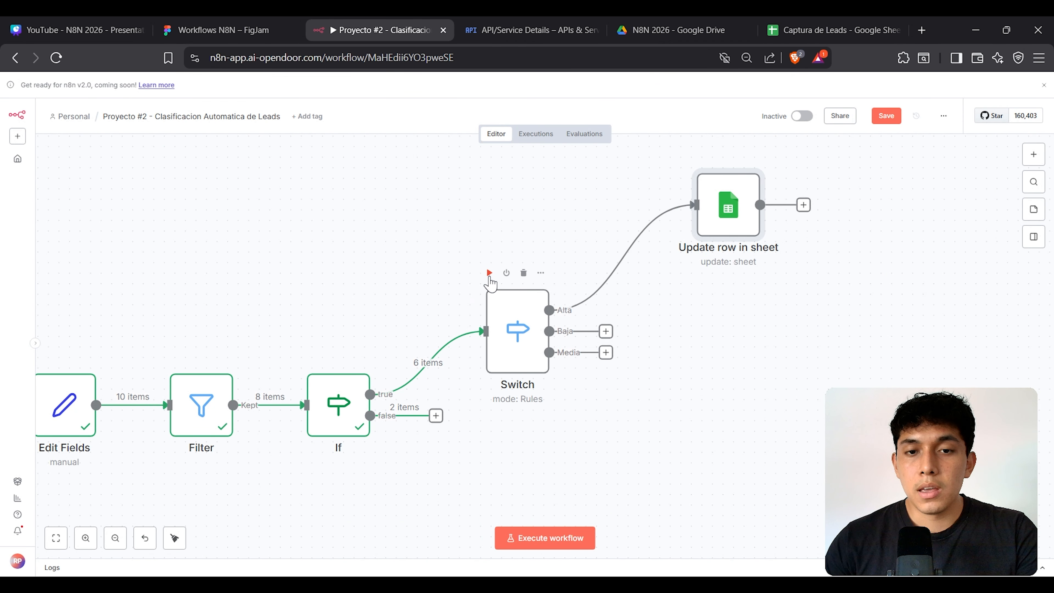
pyautogui.click(489, 273)
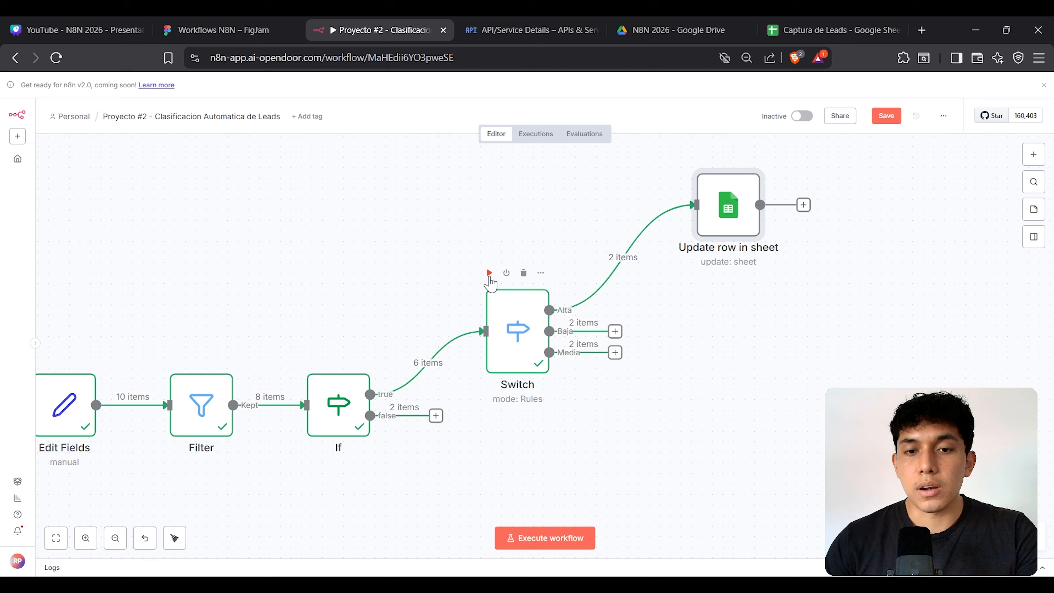
pyautogui.click(702, 285)
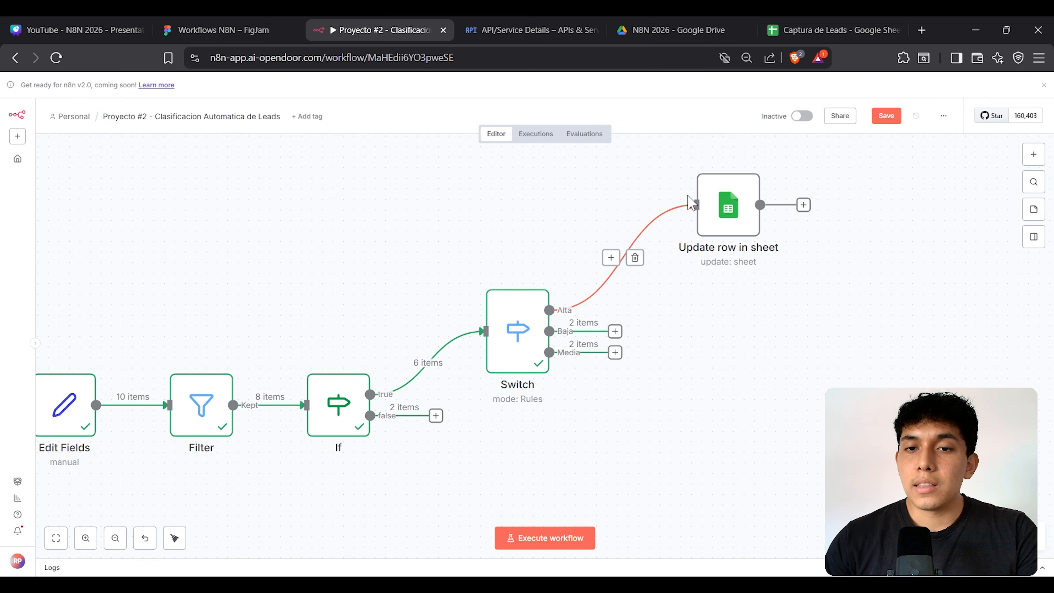
pyautogui.scroll(5, 724, 377)
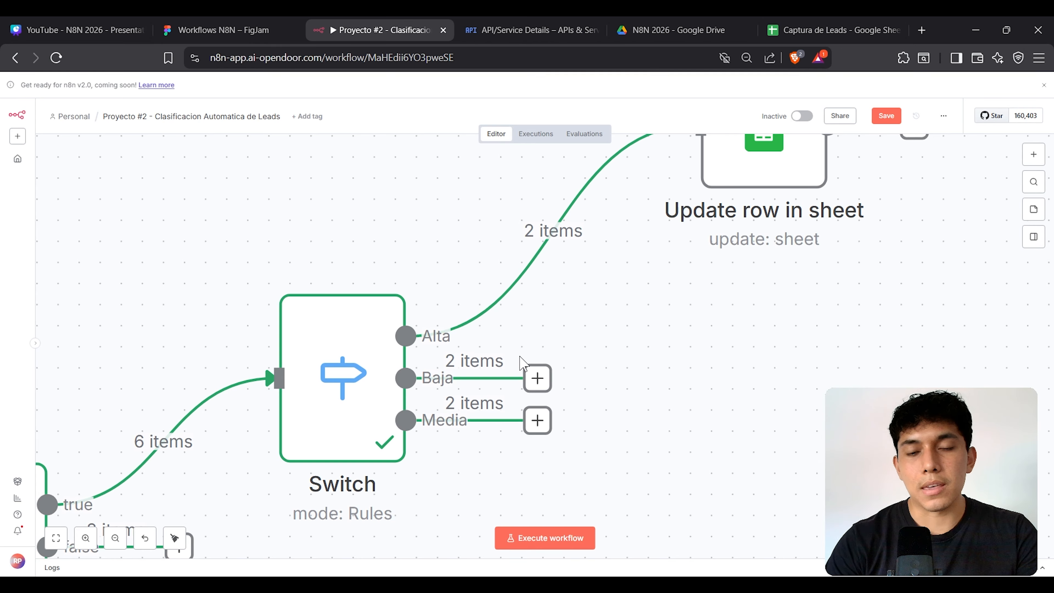
pyautogui.scroll(-3, 520, 355)
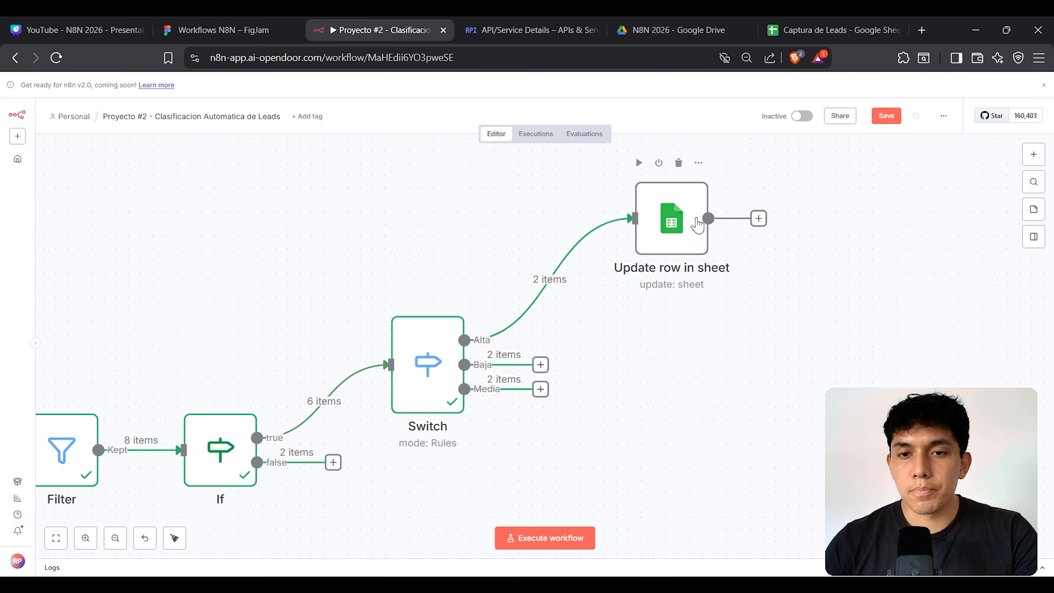
# Step: Map the incoming correo field into Correo (using to match) as {{ $json.correo }}
pyautogui.doubleClick(697, 225)
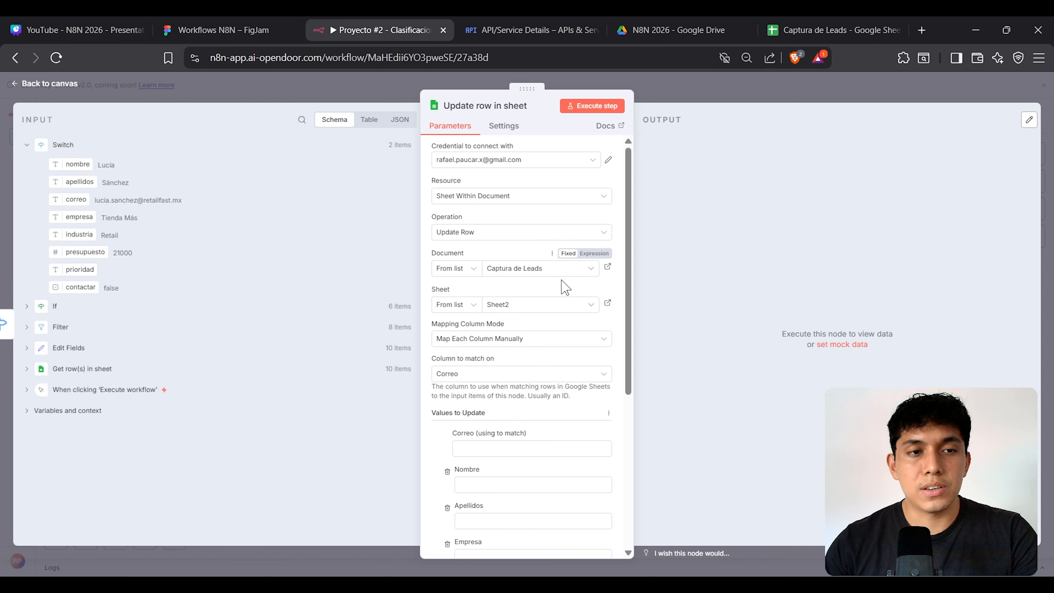
pyautogui.scroll(-4, 566, 286)
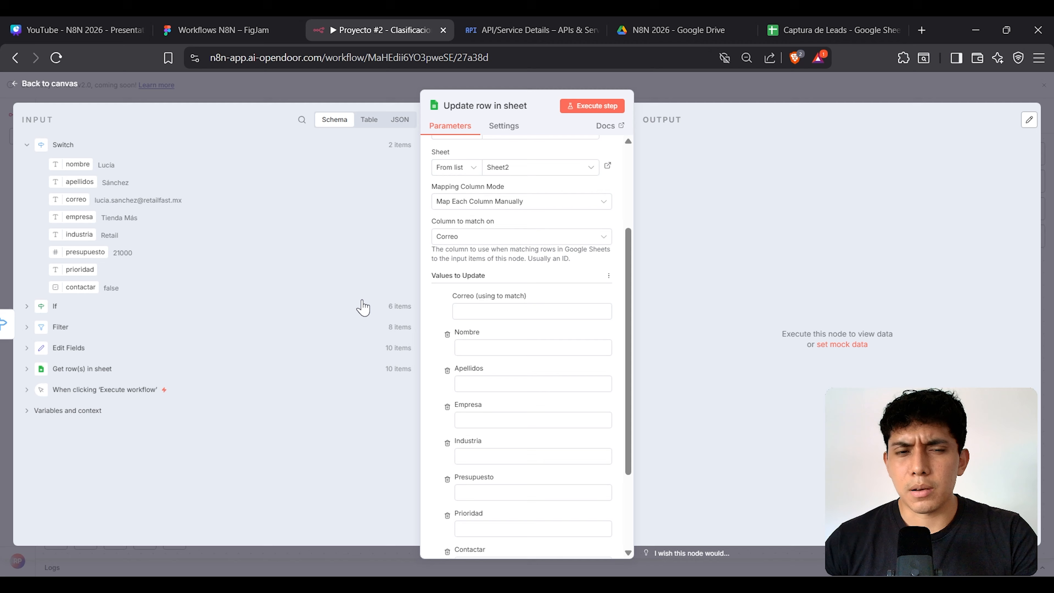
pyautogui.moveTo(81, 199); pyautogui.dragTo(488, 310)
pyautogui.moveTo(563, 310); pyautogui.dragTo(433, 312)
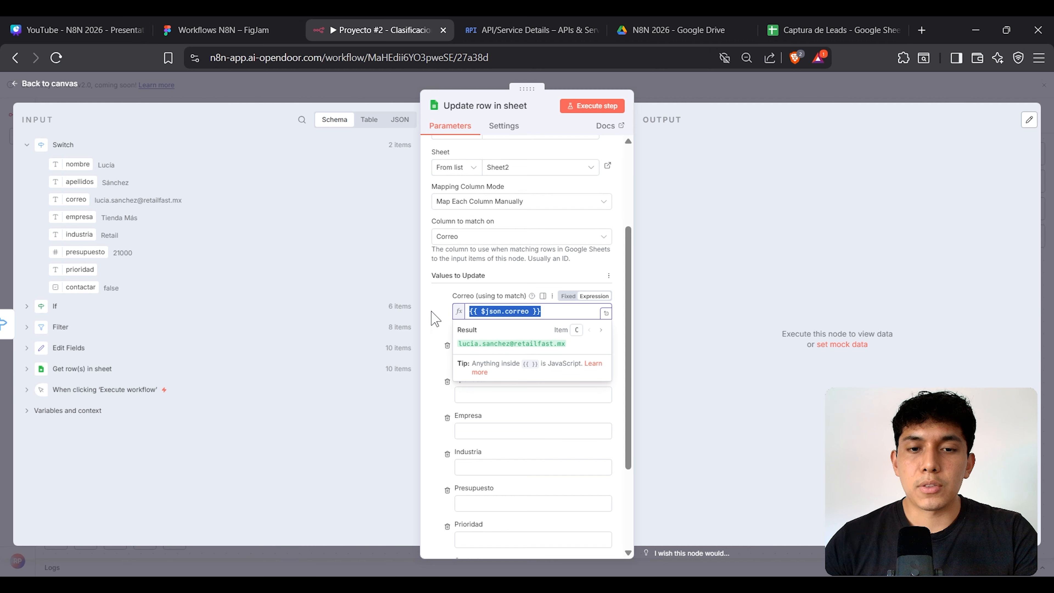
pyautogui.click(648, 288)
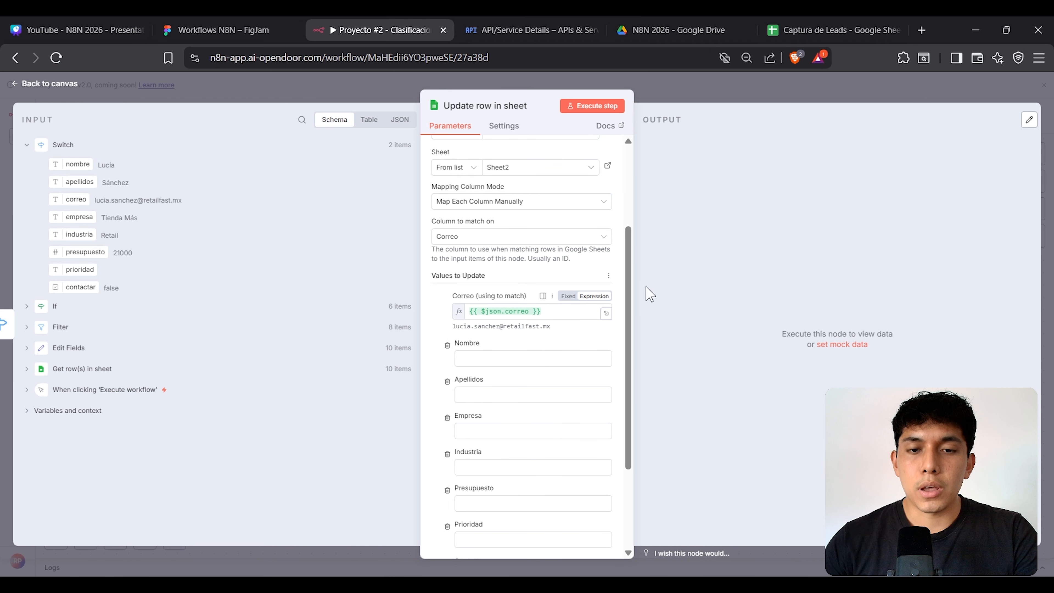
pyautogui.tripleClick(505, 326)
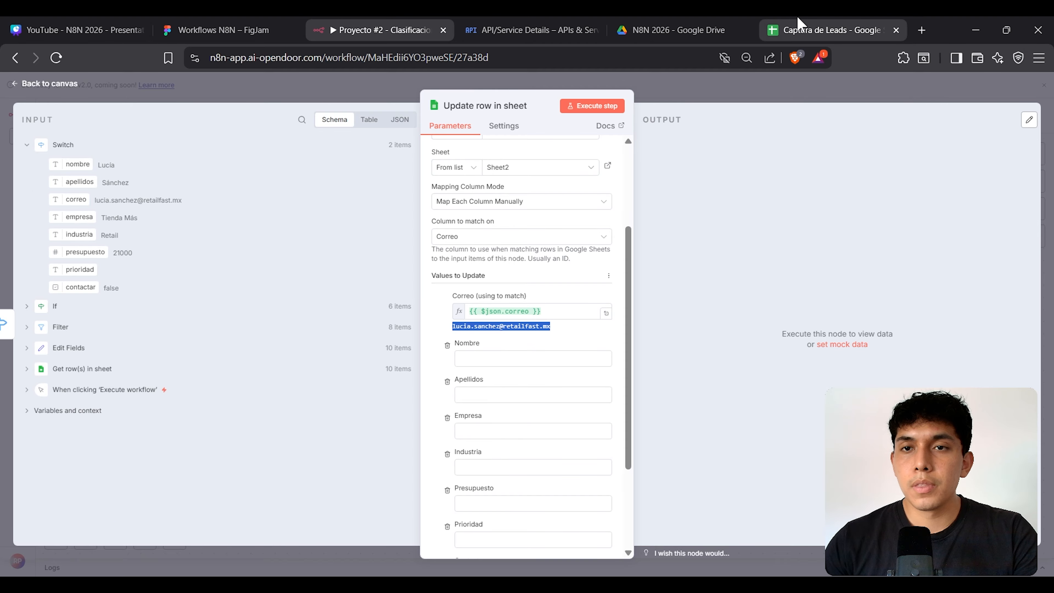
pyautogui.click(799, 26)
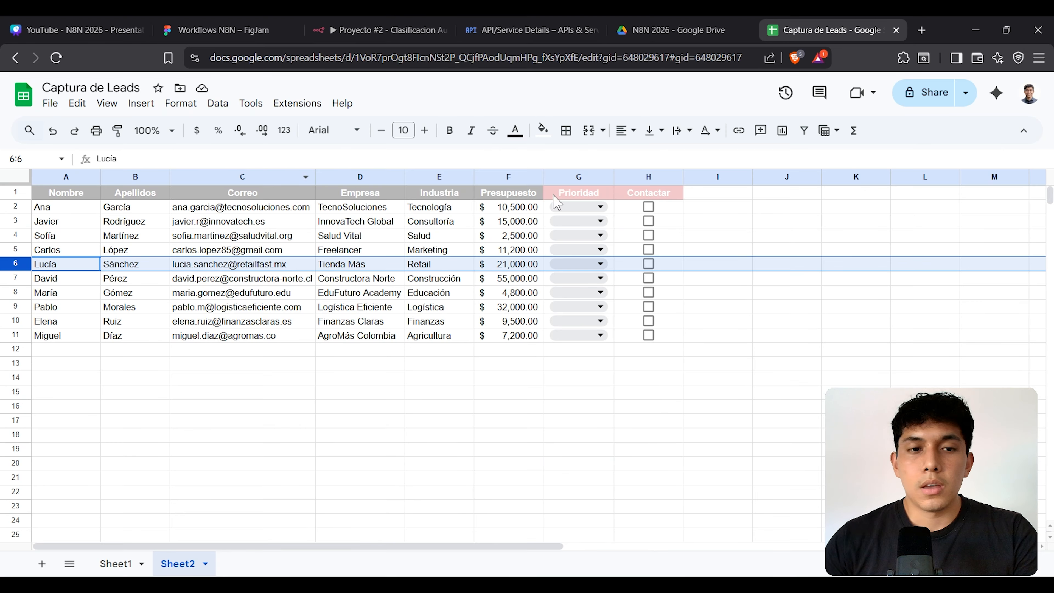
# Step: Inspect row 6's lead and the Prioridad and Contactar columns in Sheet2
pyautogui.click(218, 267)
pyautogui.click(210, 296)
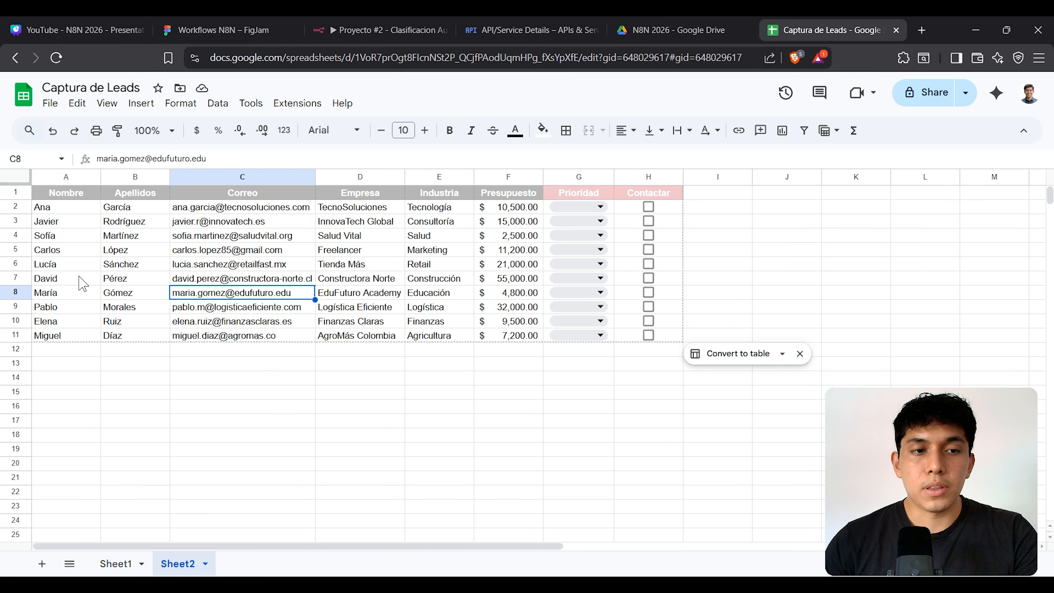
pyautogui.click(16, 265)
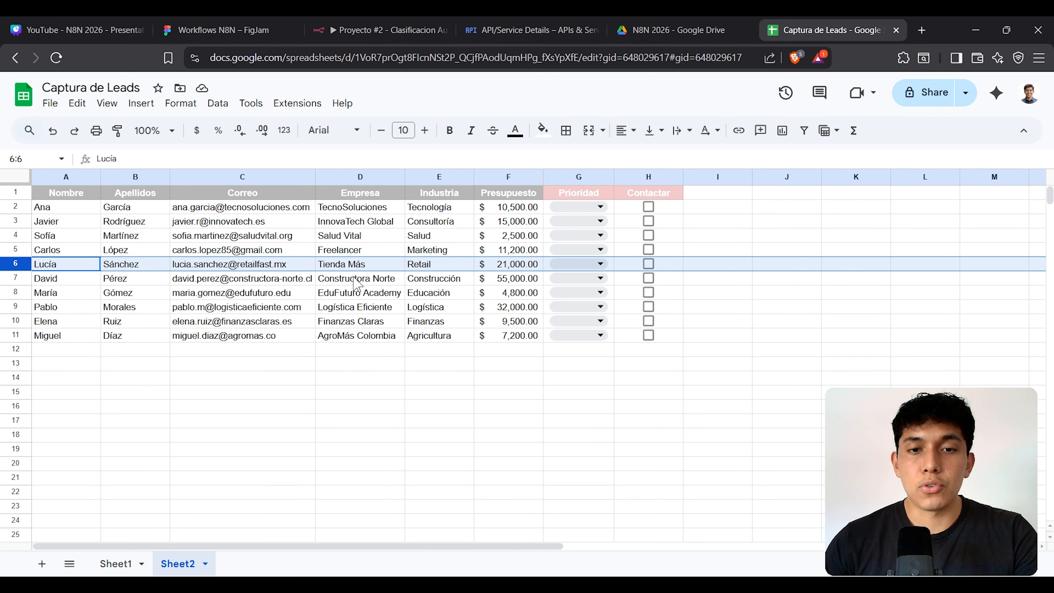
pyautogui.click(733, 251)
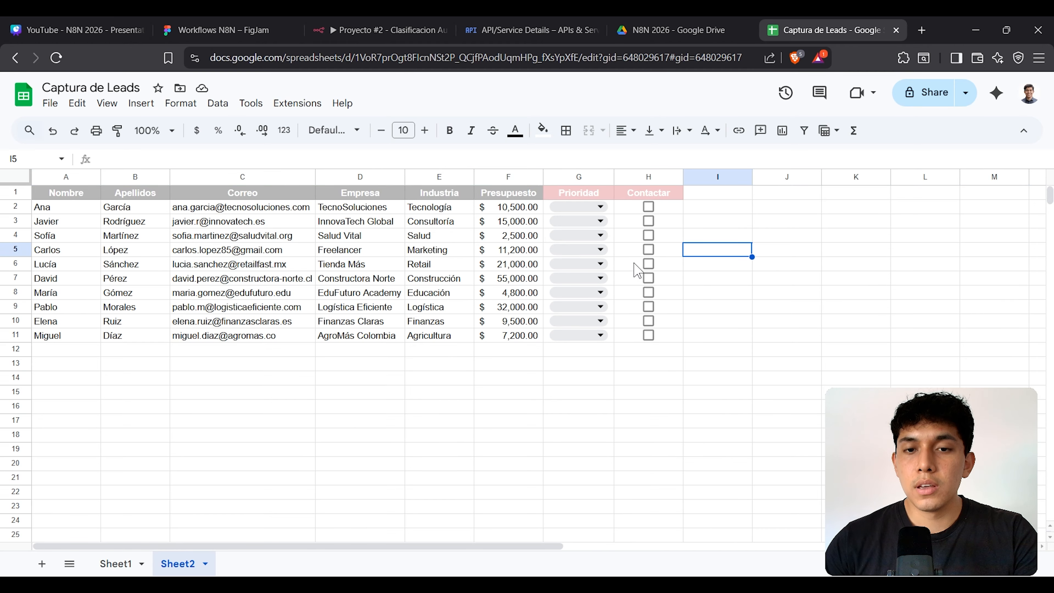
pyautogui.moveTo(611, 268); pyautogui.dragTo(665, 268)
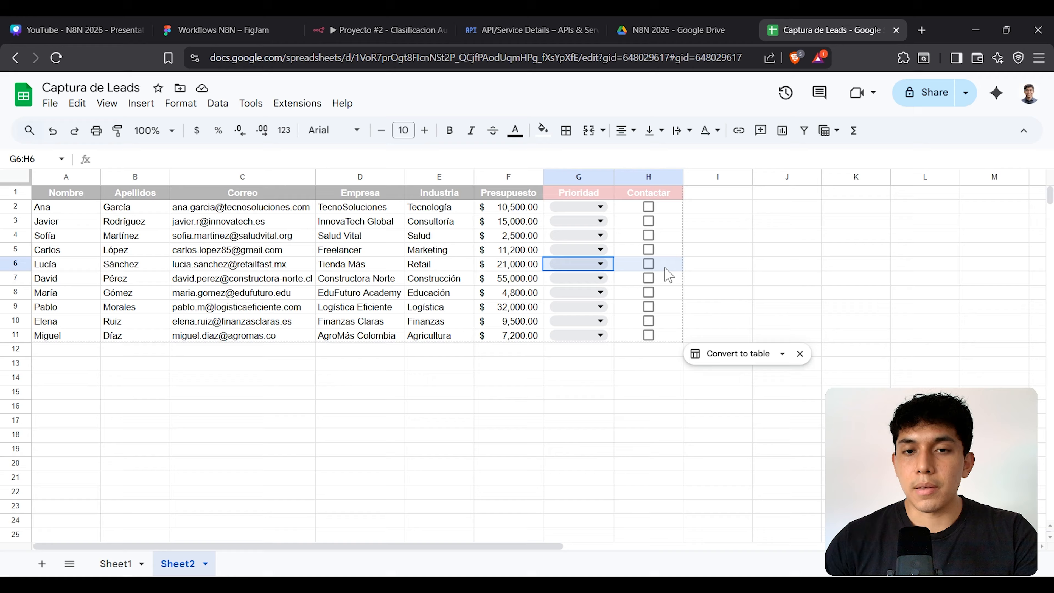
pyautogui.click(727, 210)
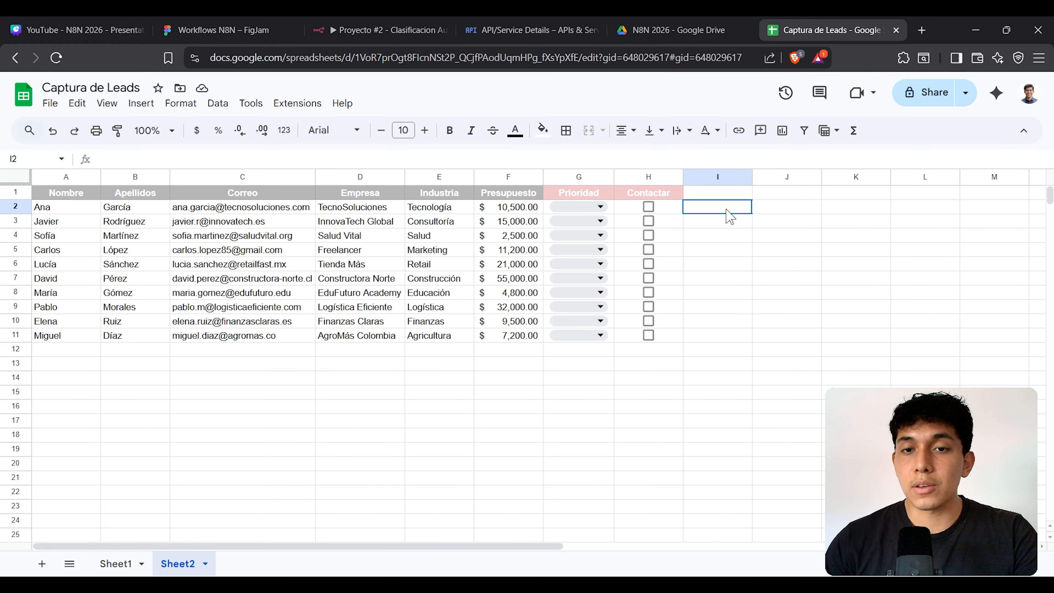
pyautogui.moveTo(600, 194); pyautogui.dragTo(672, 195)
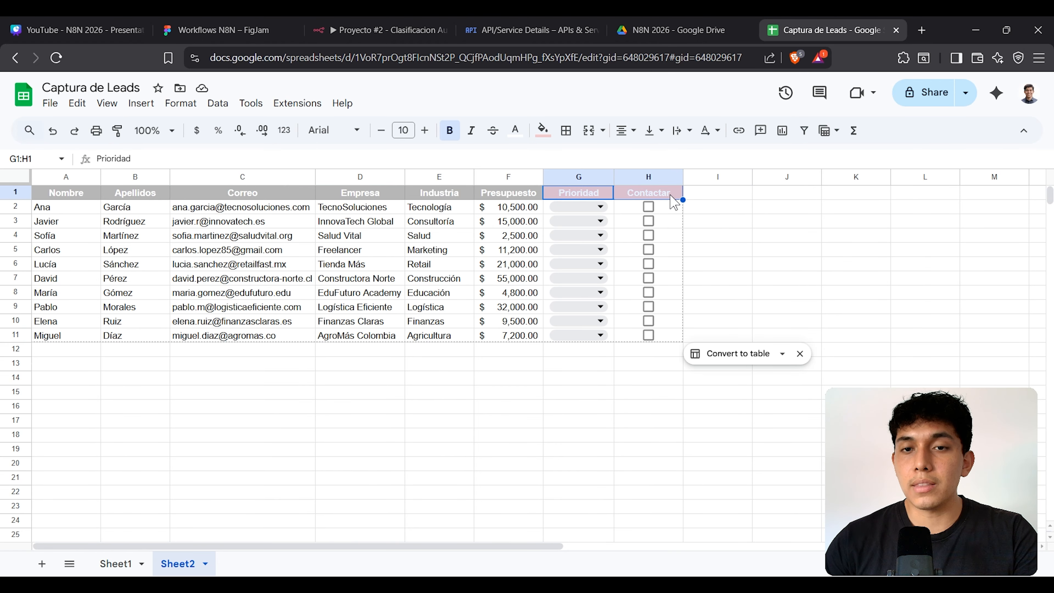
pyautogui.click(402, 29)
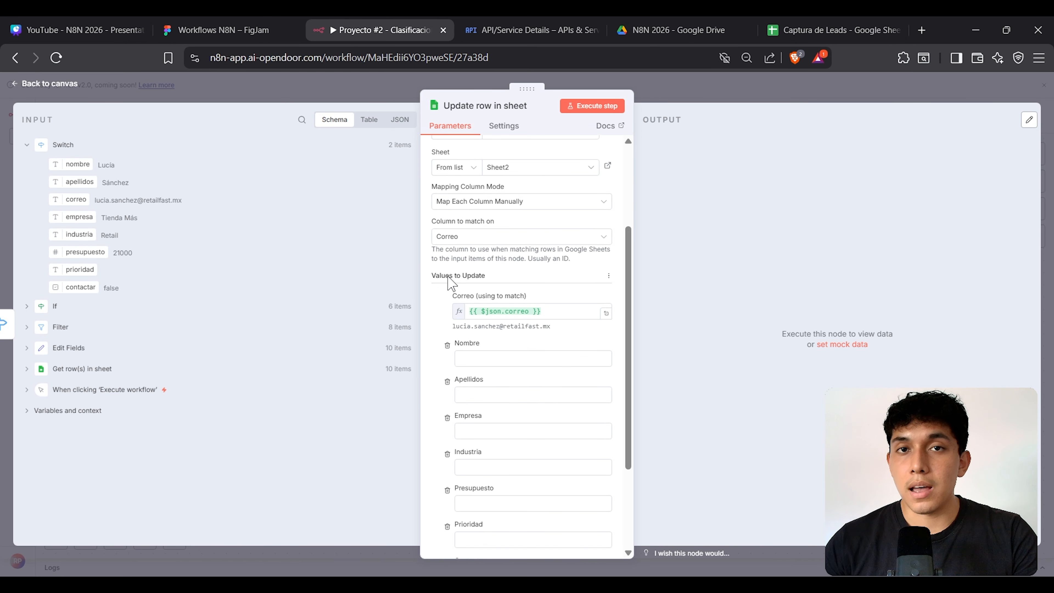
# Step: Remove Nombre, Apellidos, Empresa, Industria and Presupuesto from the values to update
pyautogui.scroll(-3, 450, 287)
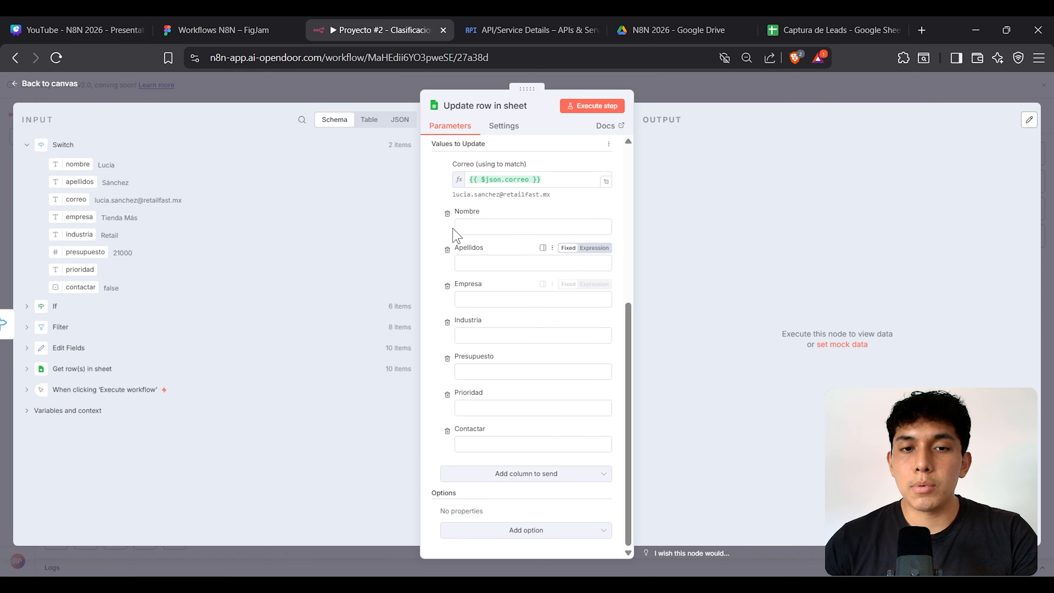
pyautogui.click(448, 214)
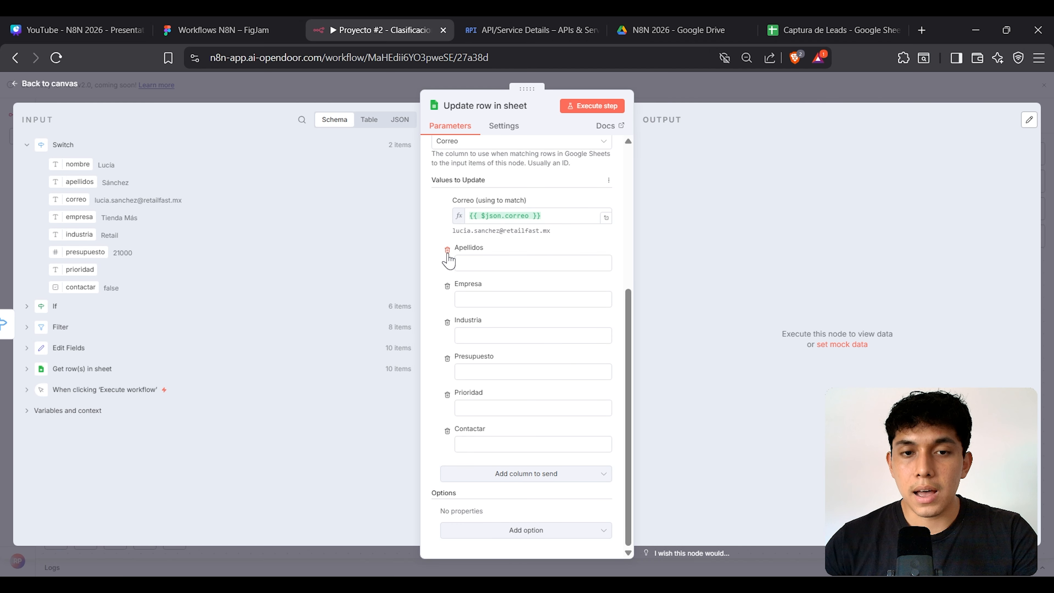
pyautogui.click(447, 250)
pyautogui.click(447, 287)
pyautogui.click(447, 322)
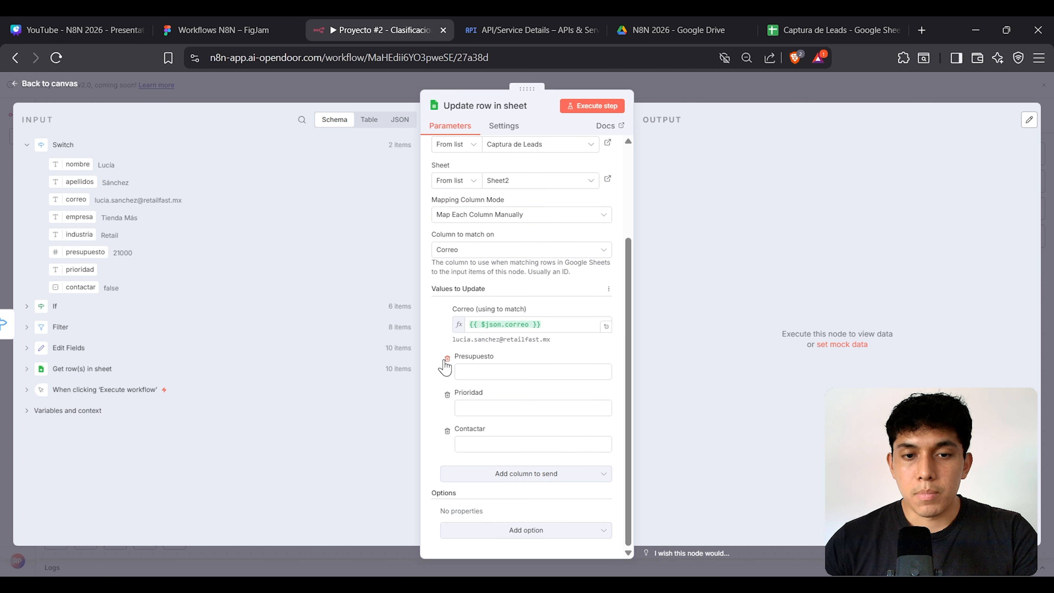
pyautogui.click(447, 359)
# Step: Set the Prioridad value to Alta, leaving Contactar blank
pyautogui.click(810, 30)
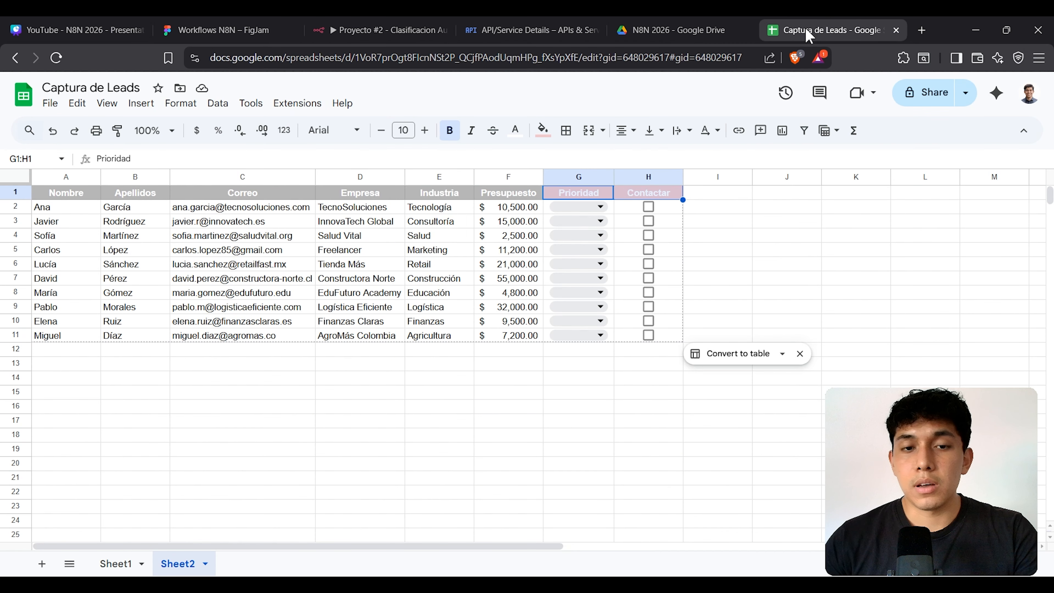
pyautogui.moveTo(63, 264); pyautogui.dragTo(515, 265)
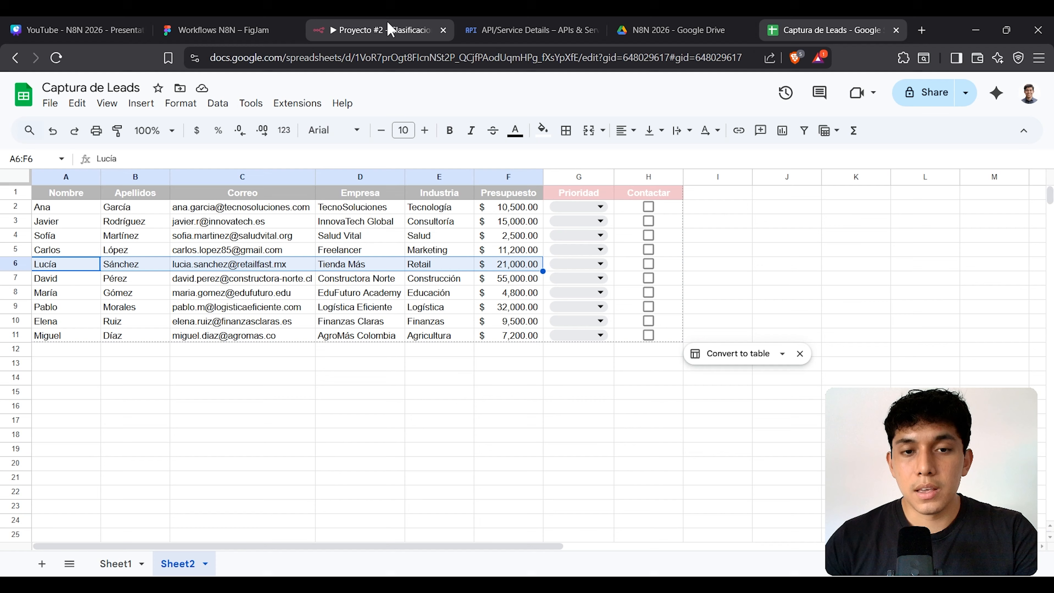
pyautogui.click(391, 30)
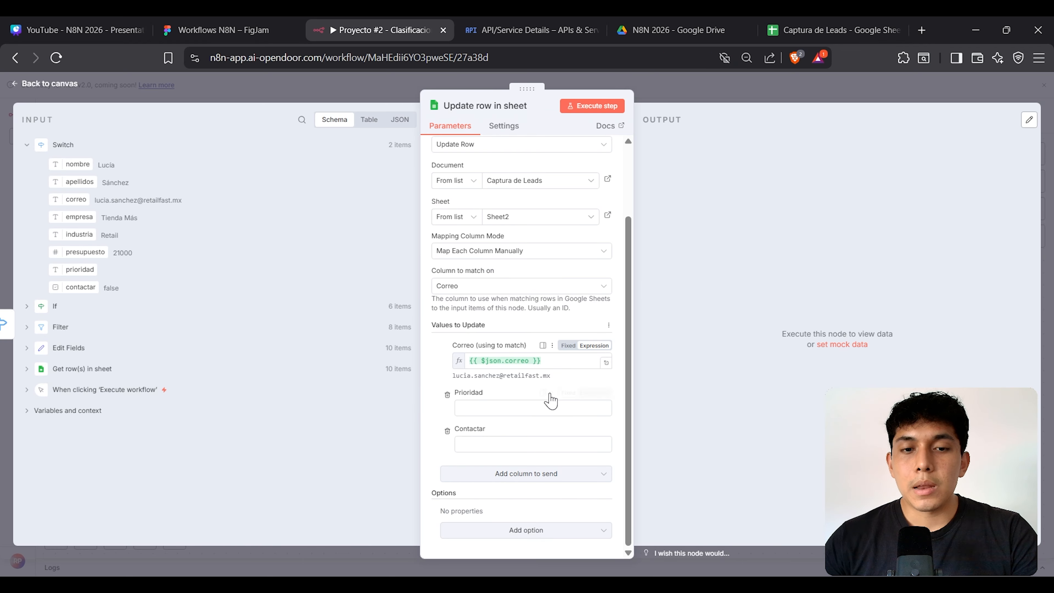
pyautogui.moveTo(490, 395); pyautogui.dragTo(449, 395)
pyautogui.moveTo(493, 427); pyautogui.dragTo(440, 428)
pyautogui.click(759, 317)
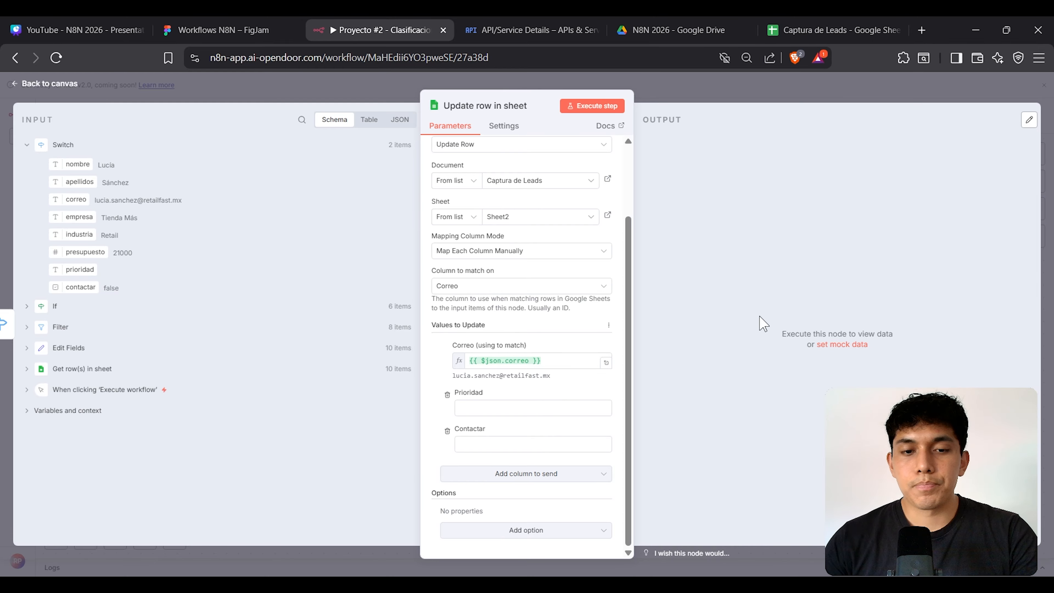
pyautogui.click(483, 411)
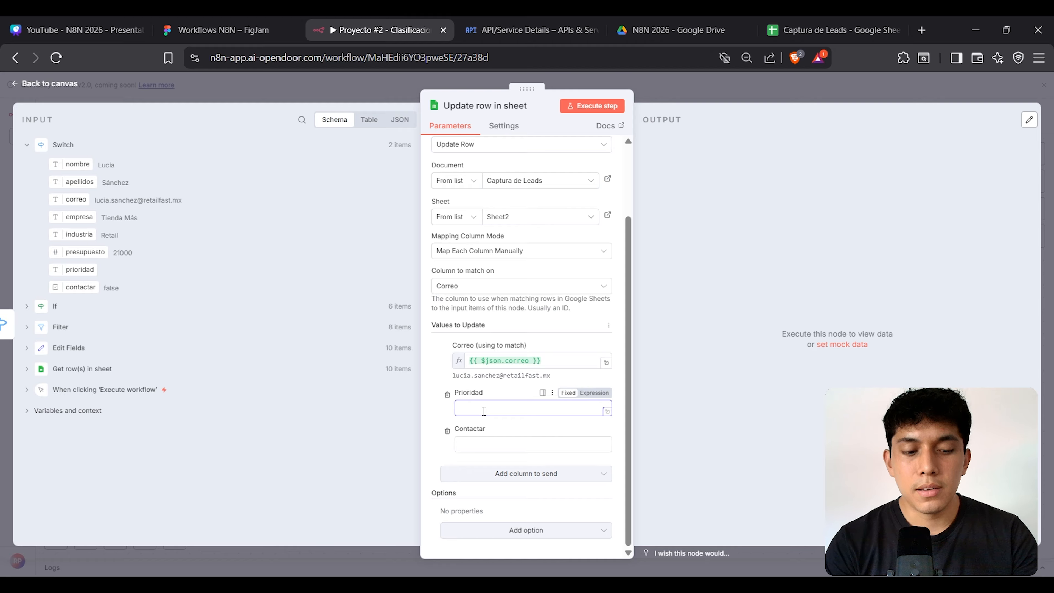
pyautogui.write('Alta')
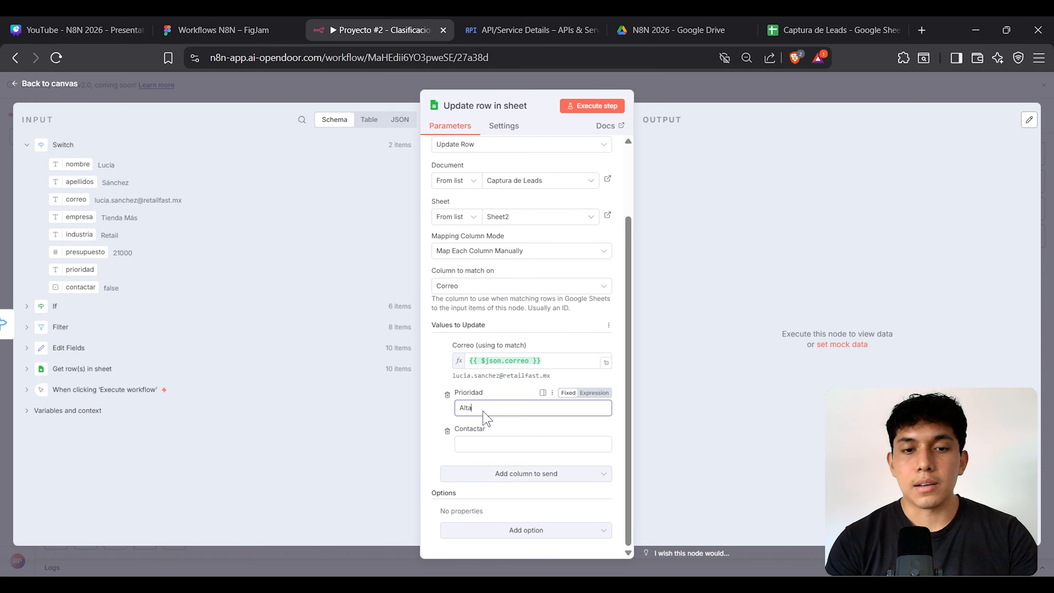
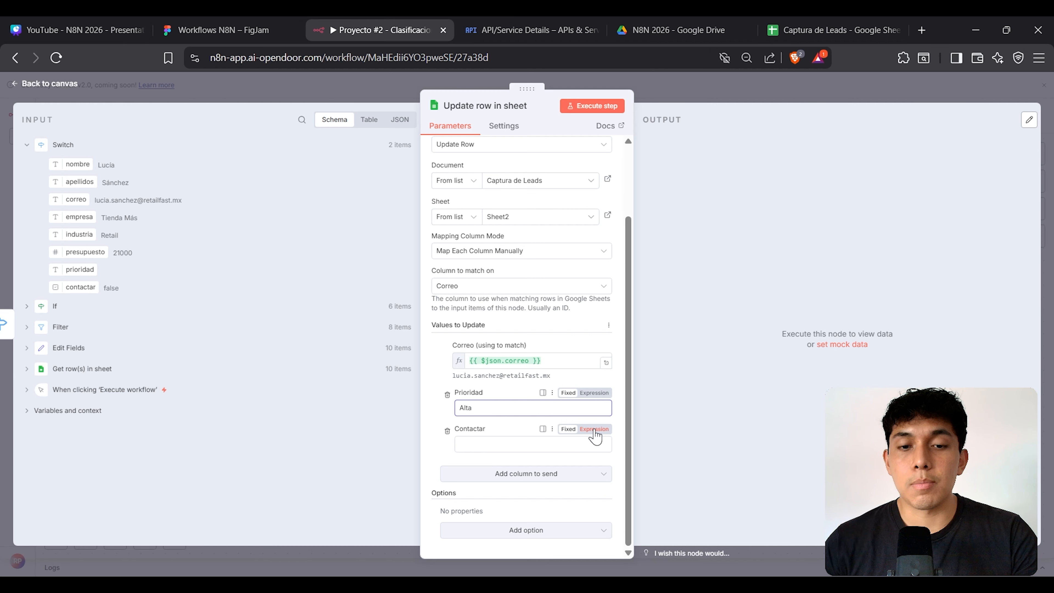
# Step: Make Contactar an expression and set it to {{ true }}
pyautogui.click(595, 430)
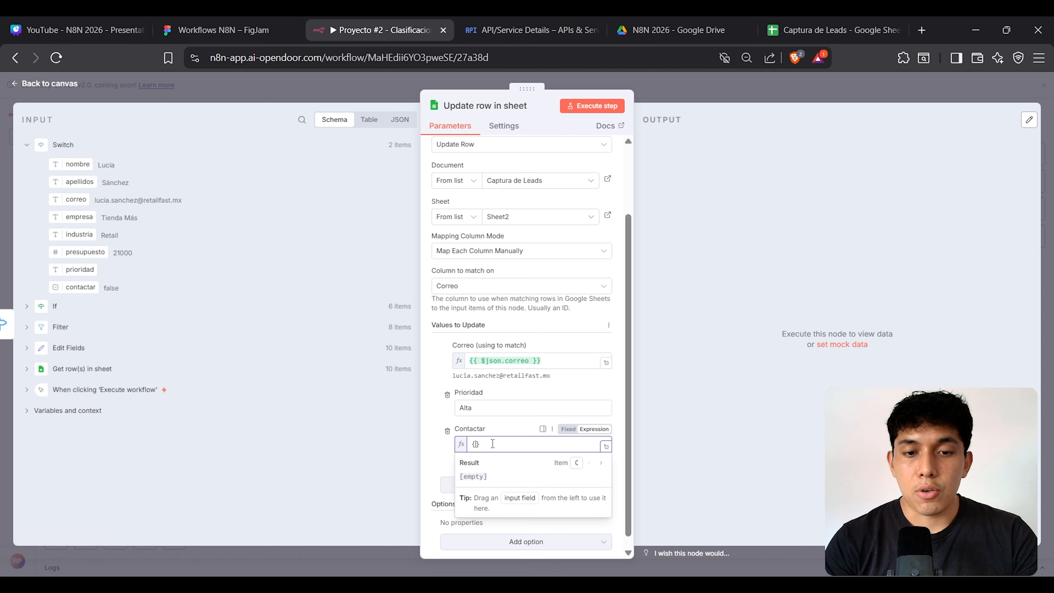
pyautogui.write('{  ')
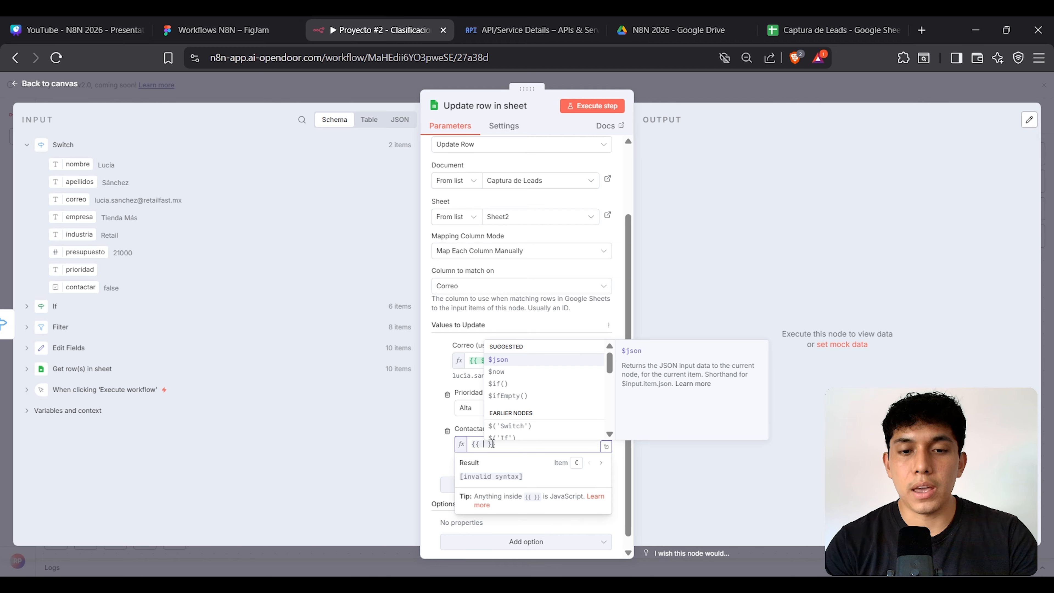
pyautogui.write('t ')
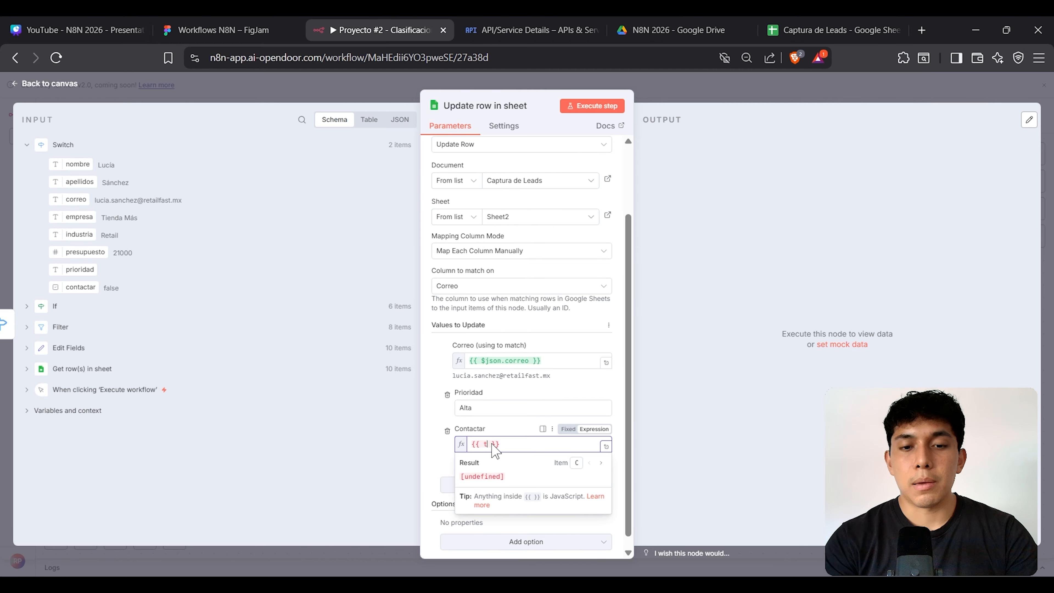
pyautogui.write('rue')
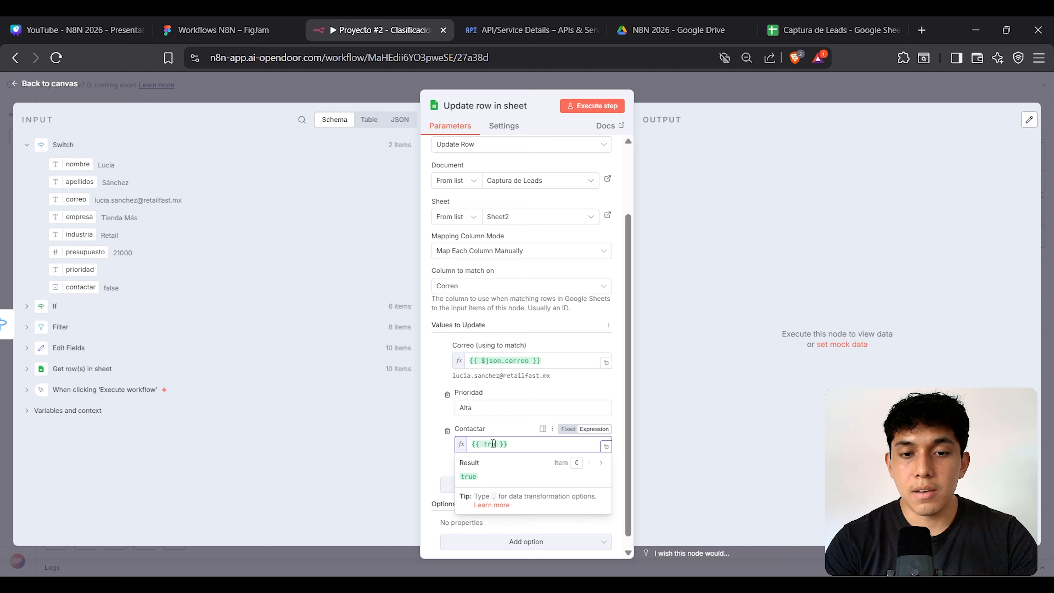
pyautogui.press('BackSpace')
pyautogui.write('false')
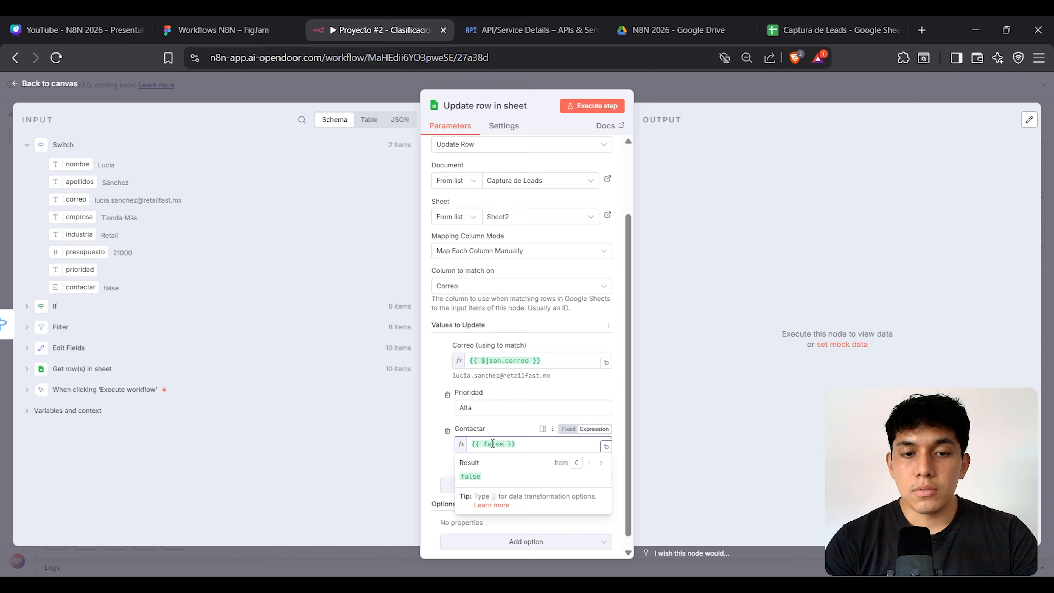
pyautogui.press('BackSpace')
pyautogui.press('BackSpace')
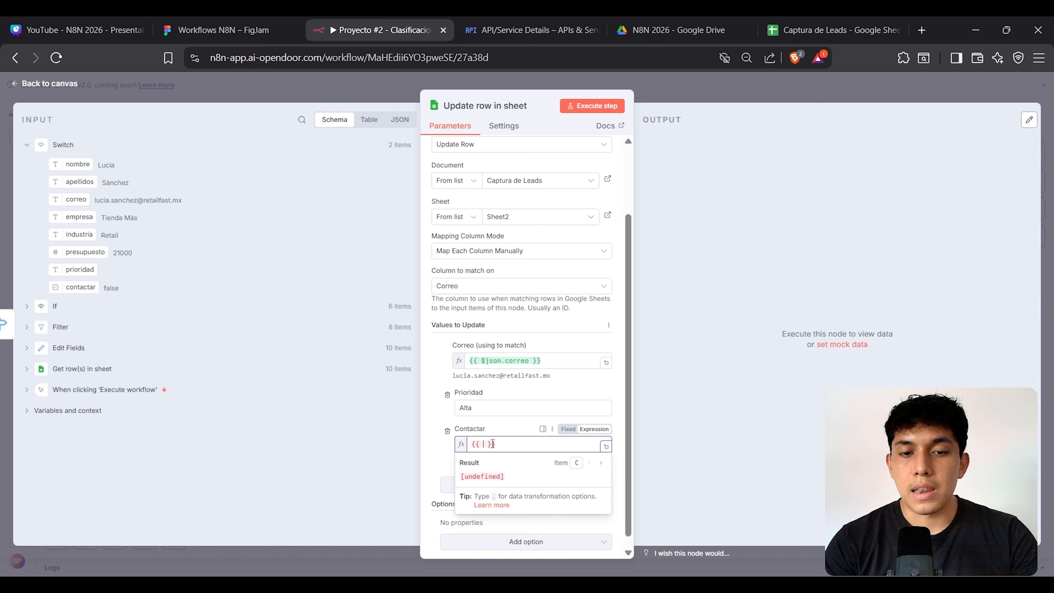
pyautogui.write('true')
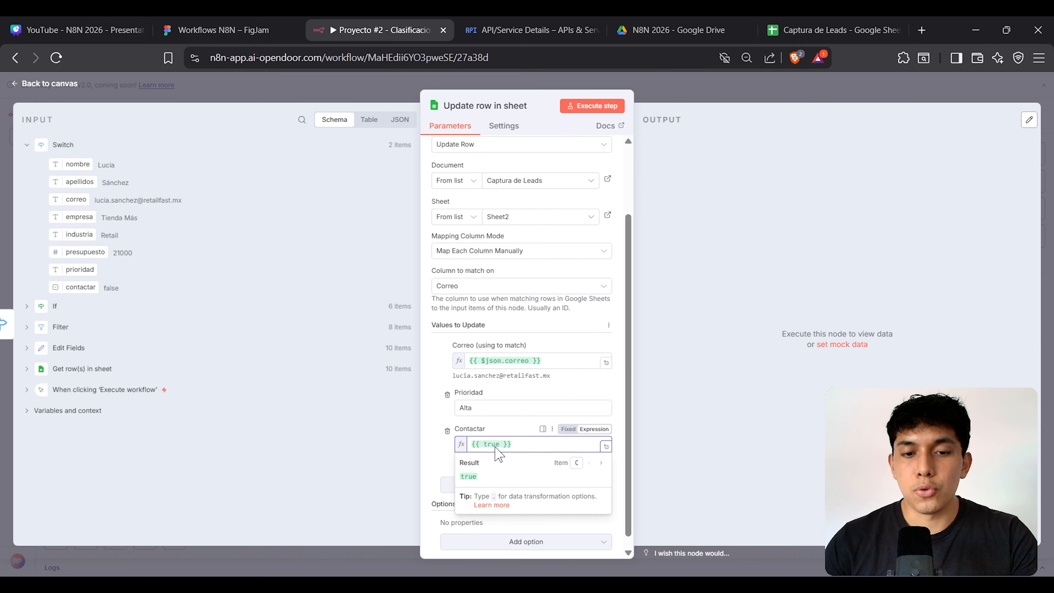
pyautogui.click(746, 391)
pyautogui.tripleClick(469, 445)
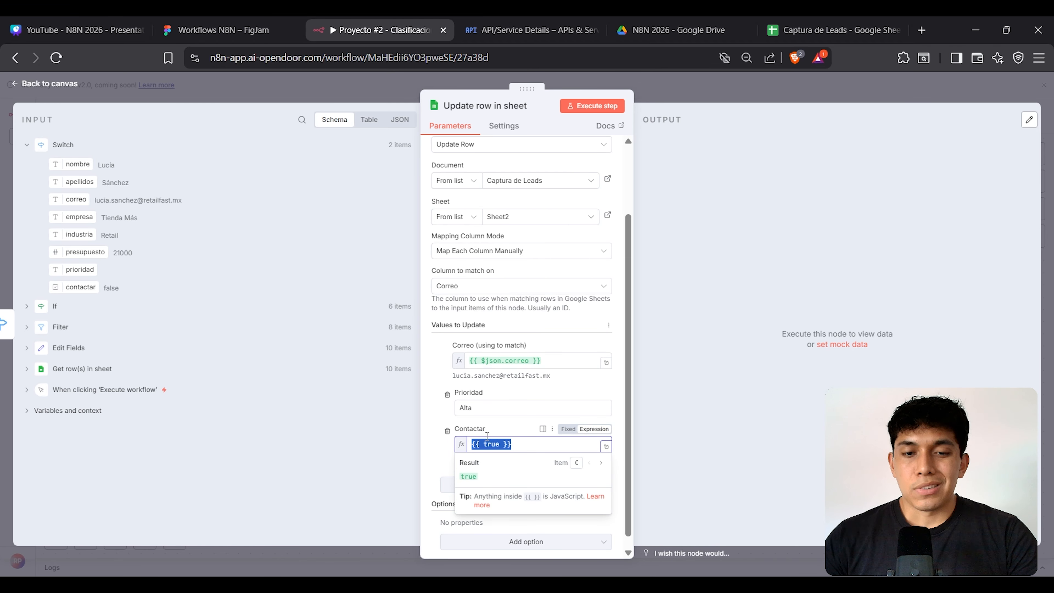
pyautogui.click(756, 372)
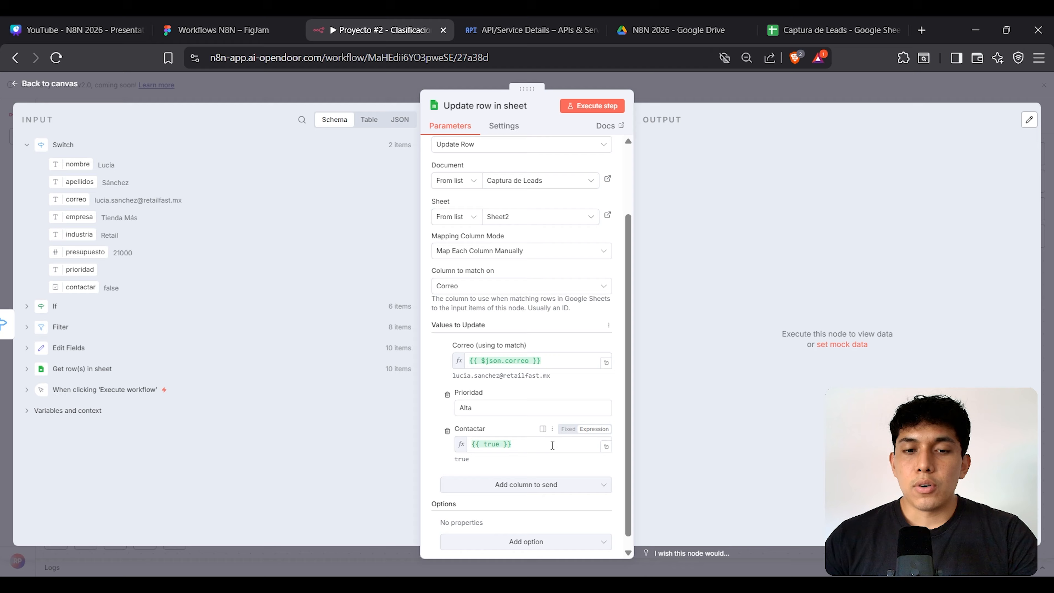
pyautogui.tripleClick(520, 449)
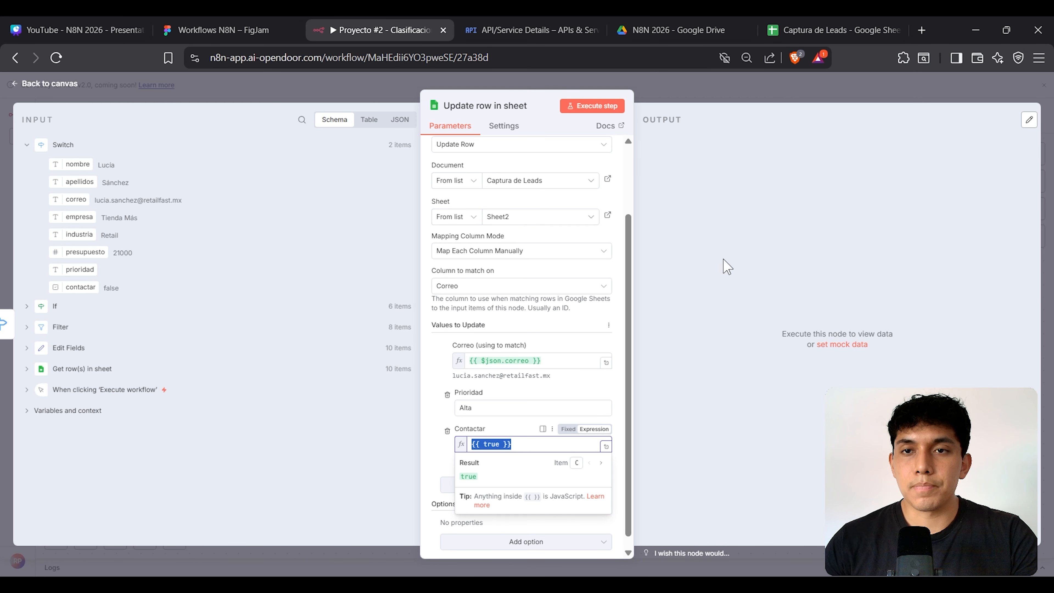
# Step: Compare against the first lead's Contactar value in the Captura de Leads sheet
pyautogui.click(796, 27)
pyautogui.click(665, 209)
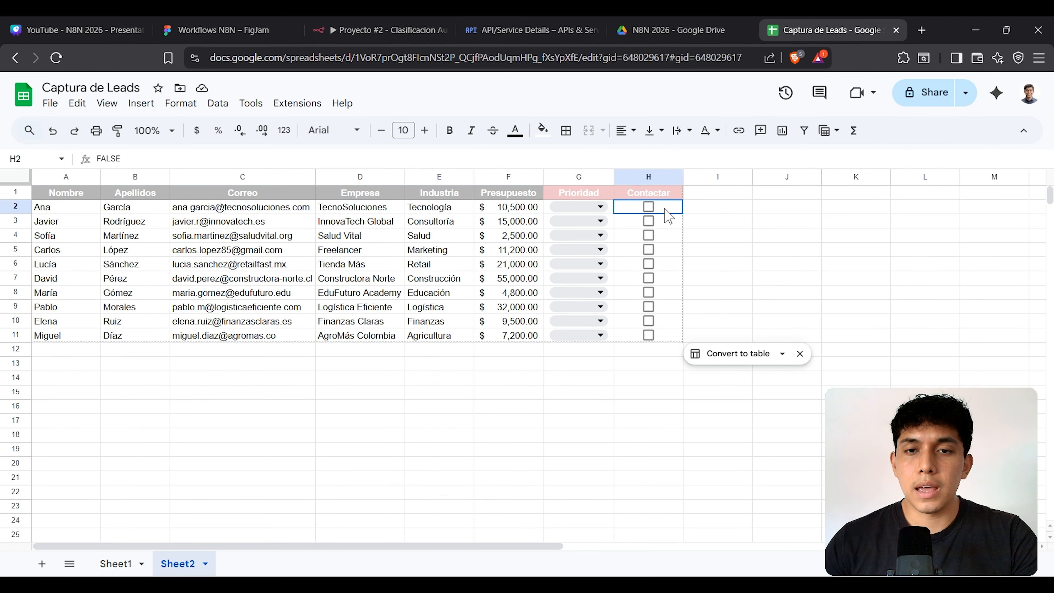
pyautogui.click(231, 25)
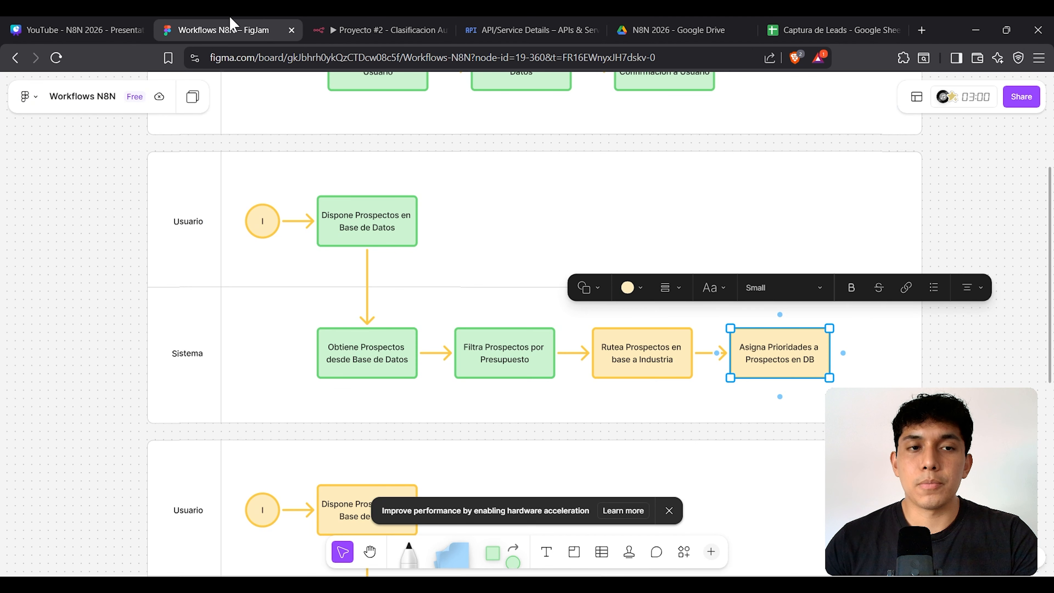
pyautogui.click(328, 18)
# Step: Paste two copies of the Update row in sheet node below the original
pyautogui.press('Escape')
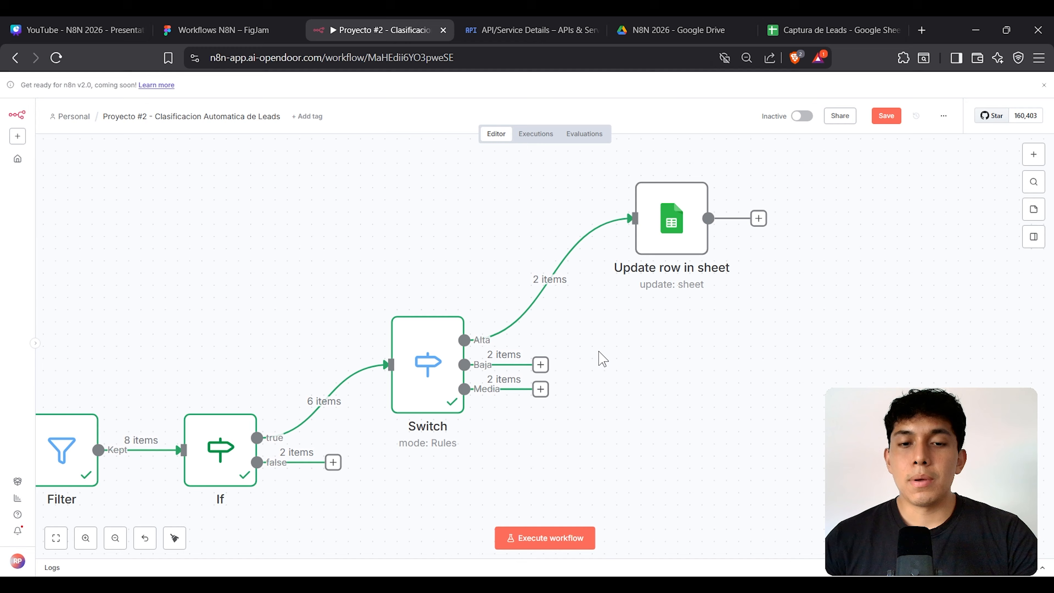
pyautogui.moveTo(541, 364); pyautogui.dragTo(656, 372)
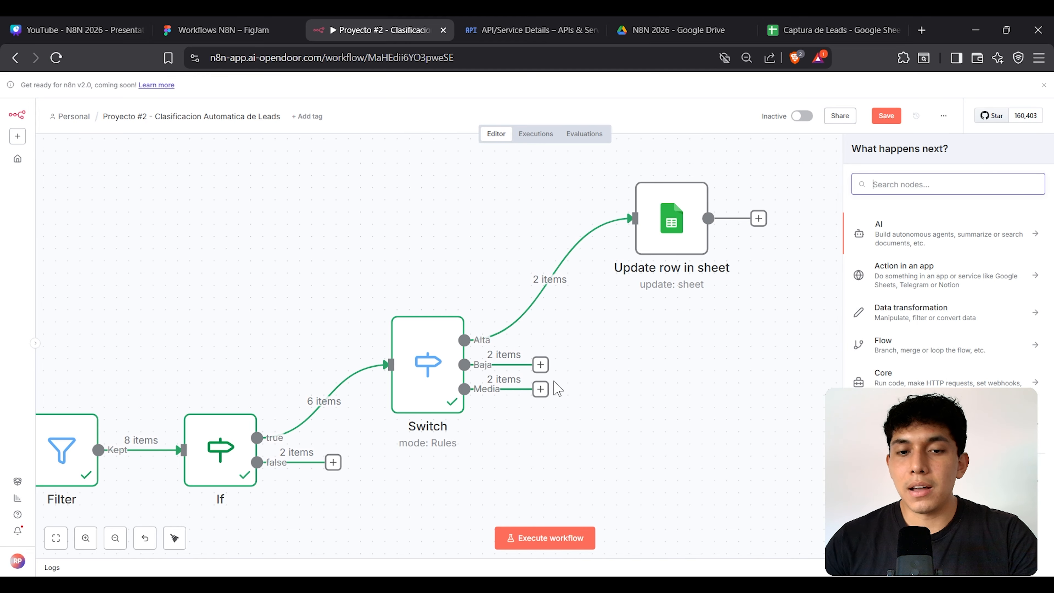
pyautogui.moveTo(659, 524); pyautogui.dragTo(658, 523)
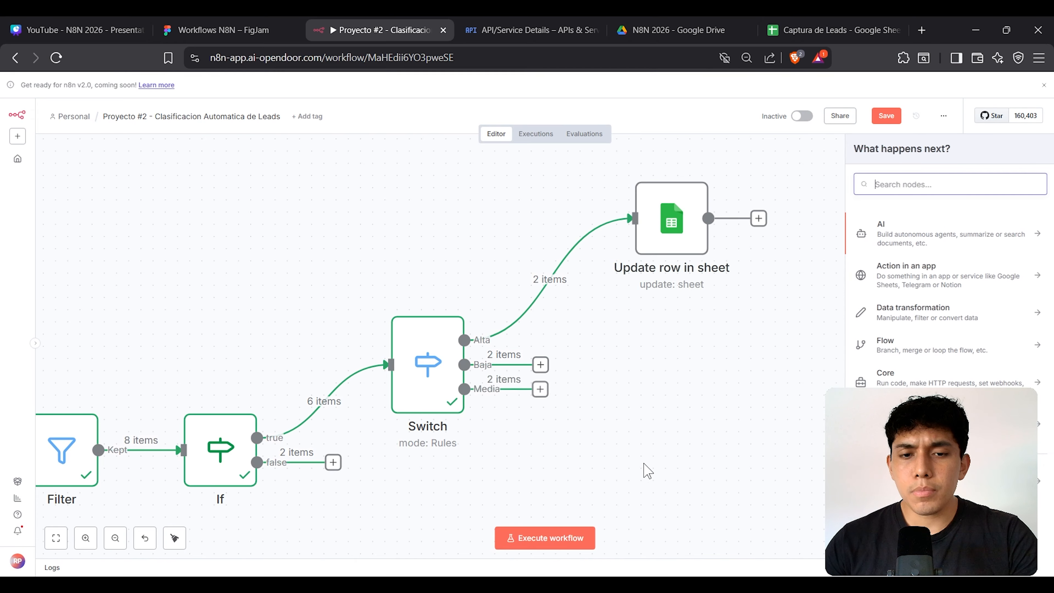
pyautogui.click(645, 466)
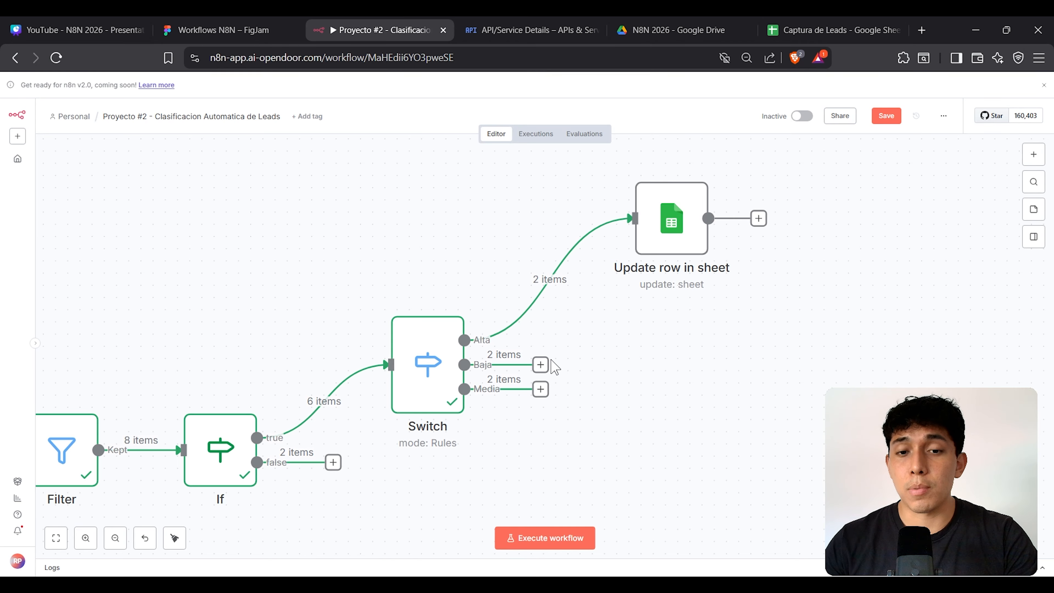
pyautogui.click(537, 367)
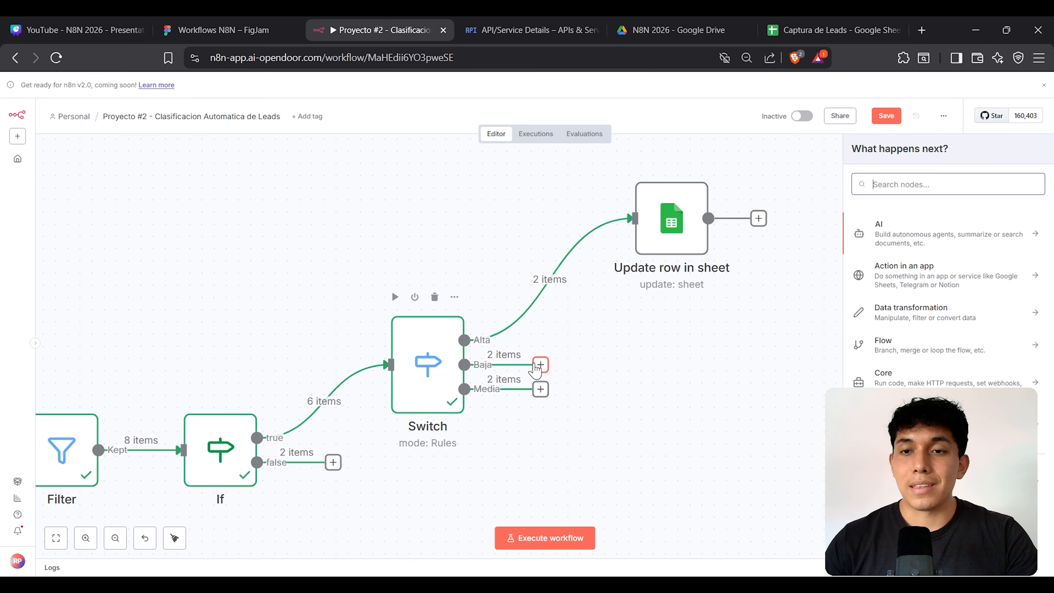
pyautogui.write('sheet')
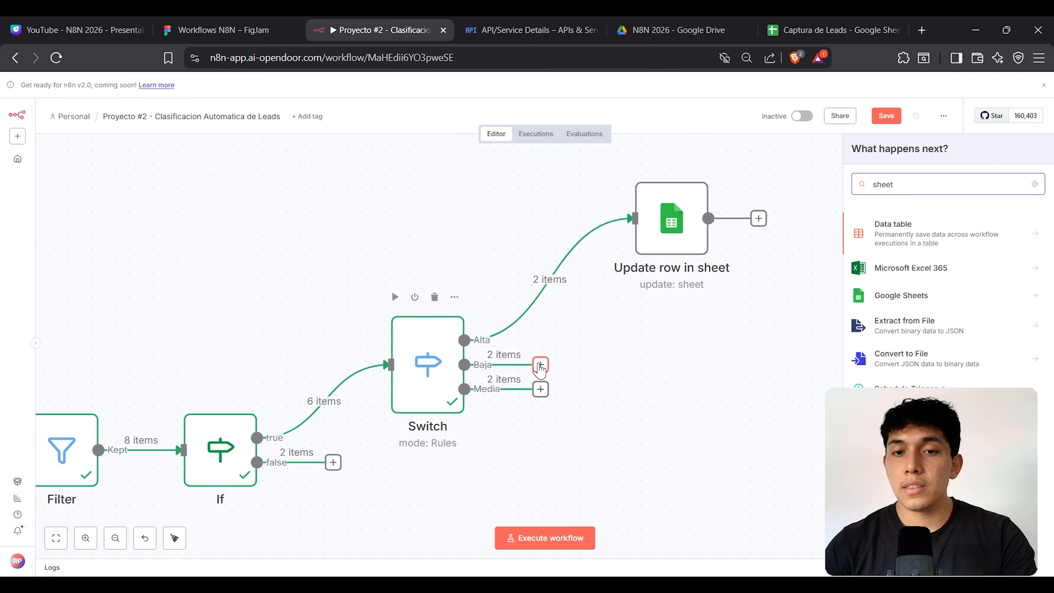
pyautogui.click(694, 230)
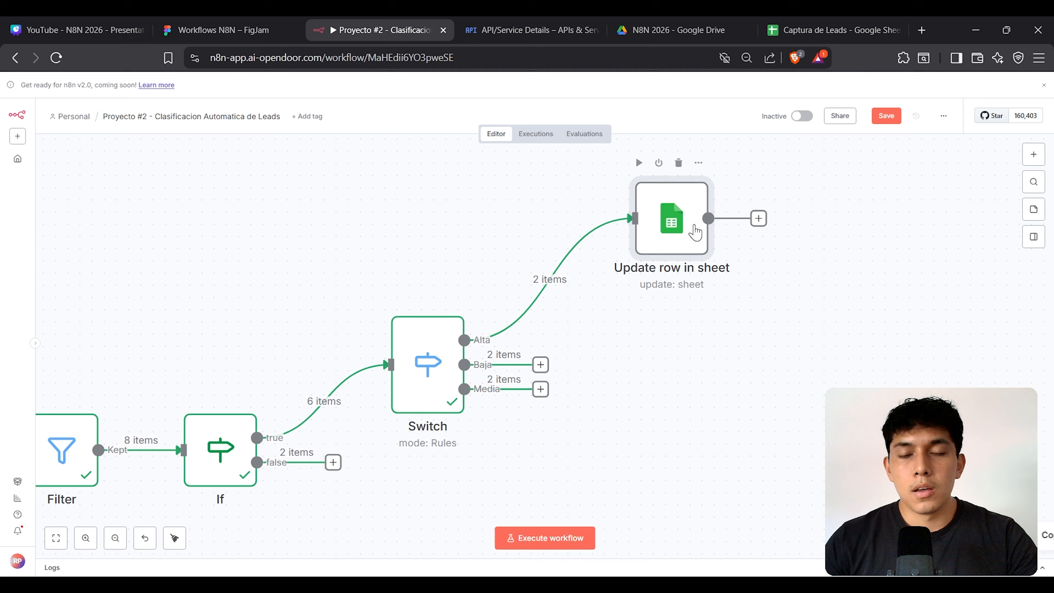
pyautogui.hotkey('ctrl', 'v')
pyautogui.moveTo(770, 311); pyautogui.dragTo(673, 371)
pyautogui.hotkey('ctrl', 'v')
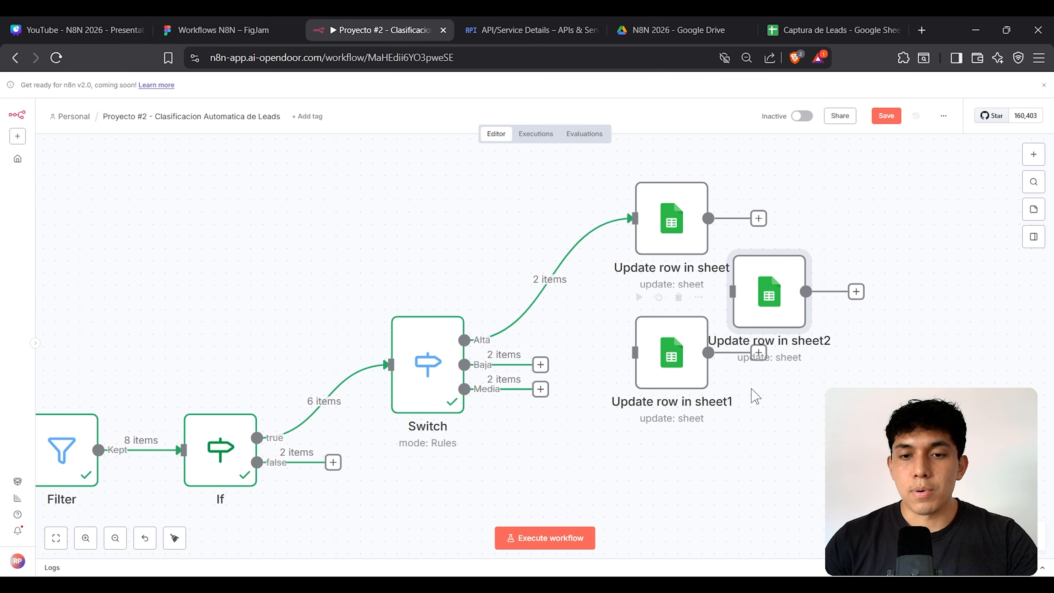
pyautogui.moveTo(775, 287); pyautogui.dragTo(677, 481)
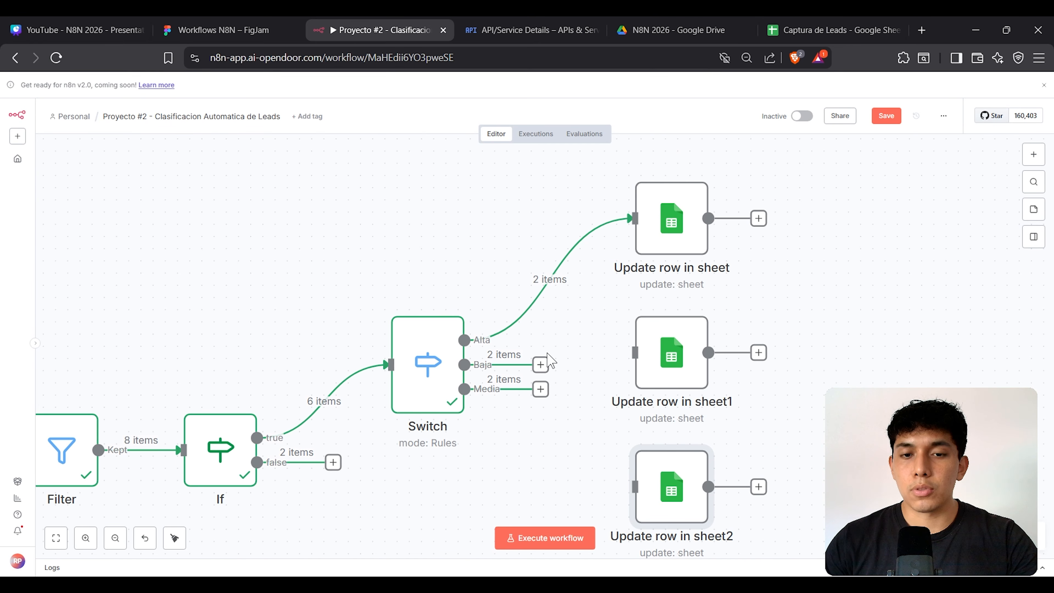
# Step: Wire the Baja output to Update row in sheet1 and Media to Update row in sheet2
pyautogui.moveTo(541, 365); pyautogui.dragTo(647, 365)
pyautogui.moveTo(540, 389); pyautogui.dragTo(636, 487)
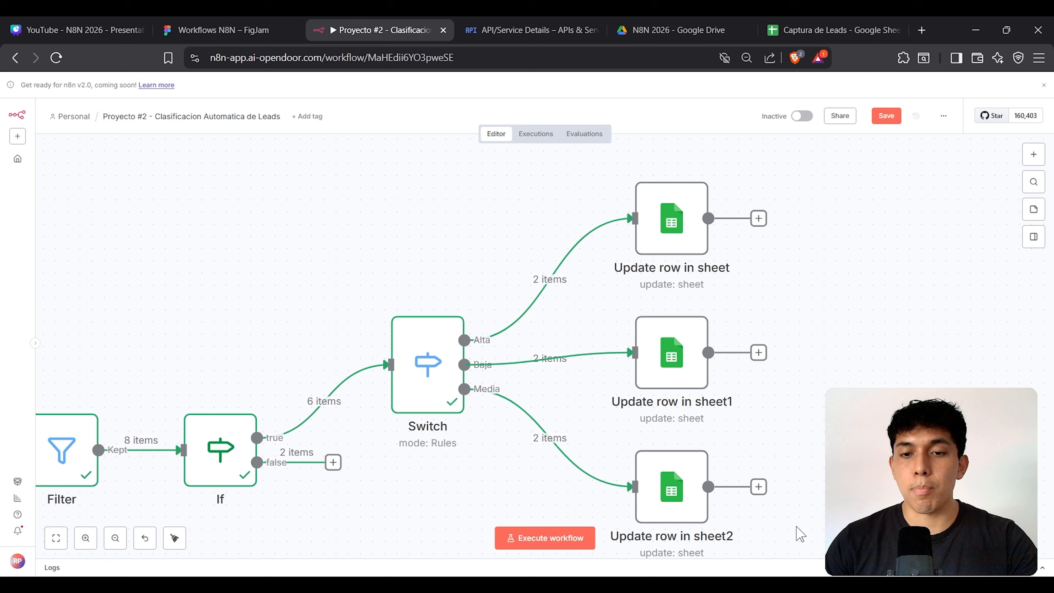
pyautogui.moveTo(798, 530); pyautogui.dragTo(614, 311)
pyautogui.moveTo(651, 360); pyautogui.dragTo(651, 372)
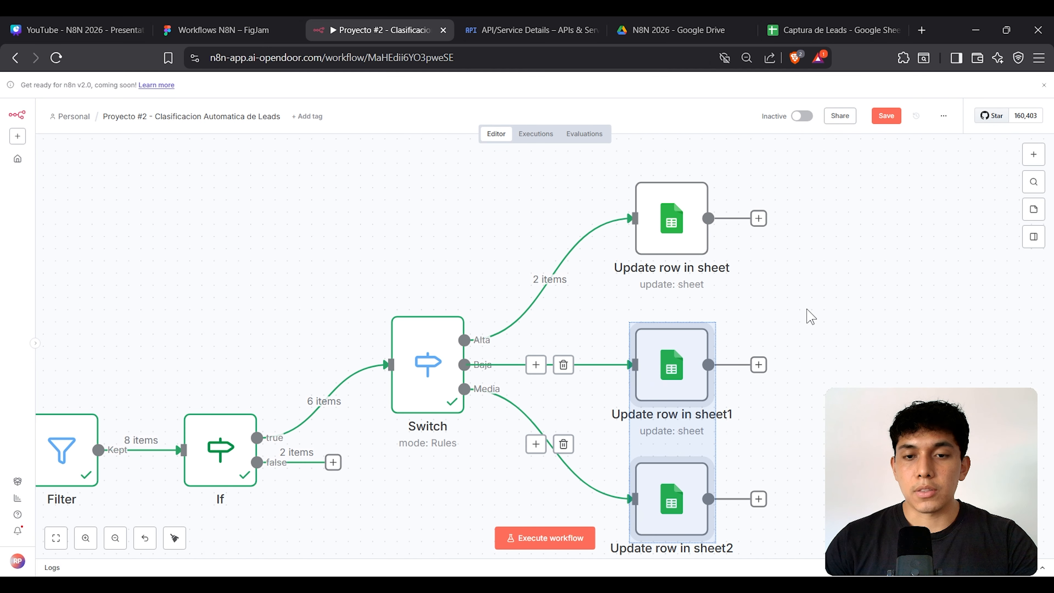
pyautogui.click(807, 313)
pyautogui.doubleClick(677, 376)
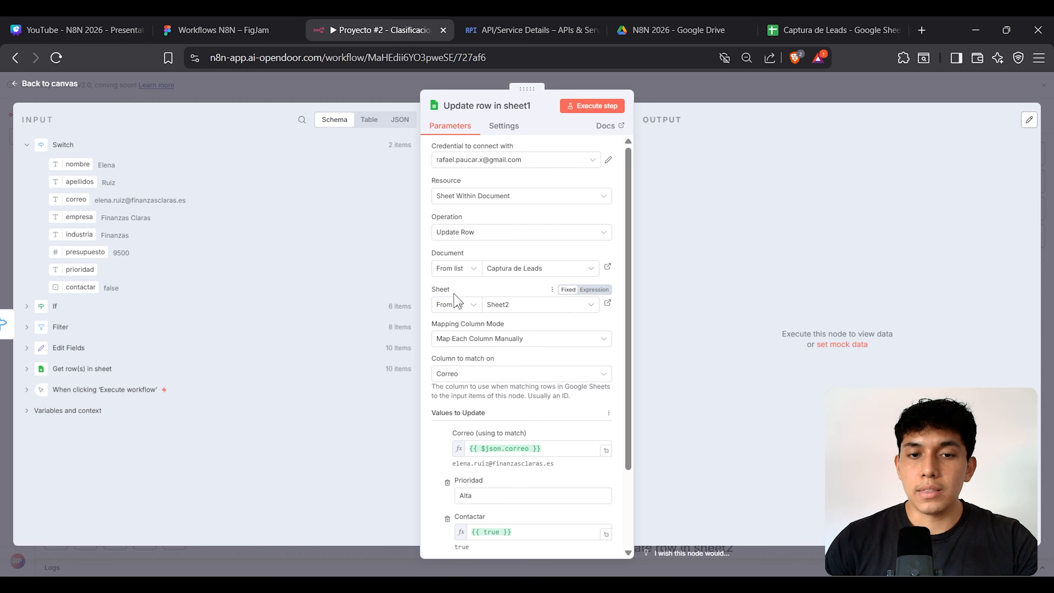
# Step: In Update row in sheet1, change Prioridad to Baja and the Contactar expression to {{ false }}
pyautogui.scroll(-2, 455, 296)
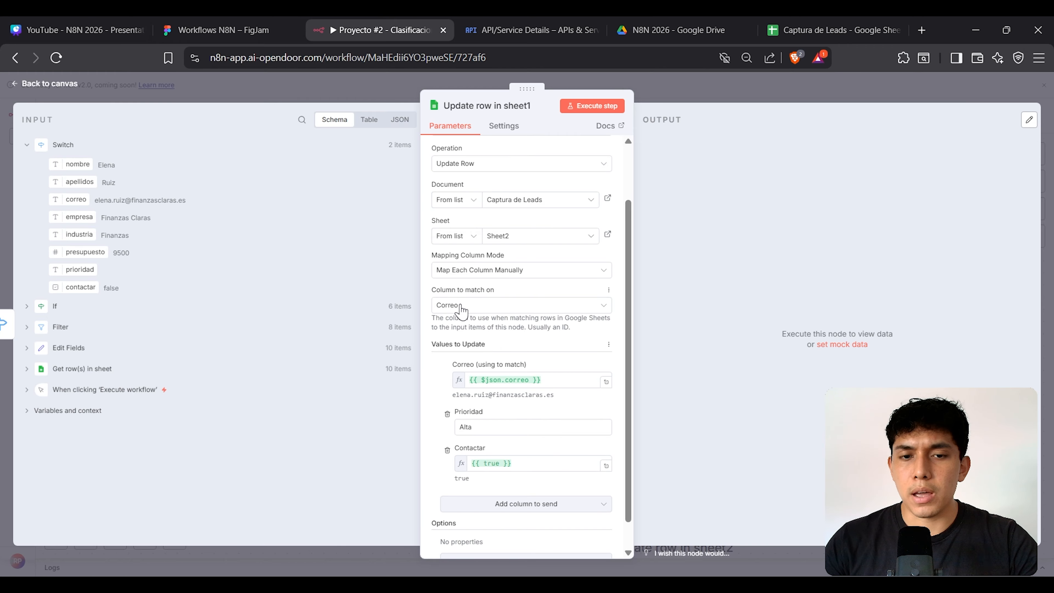
pyautogui.scroll(-1, 463, 312)
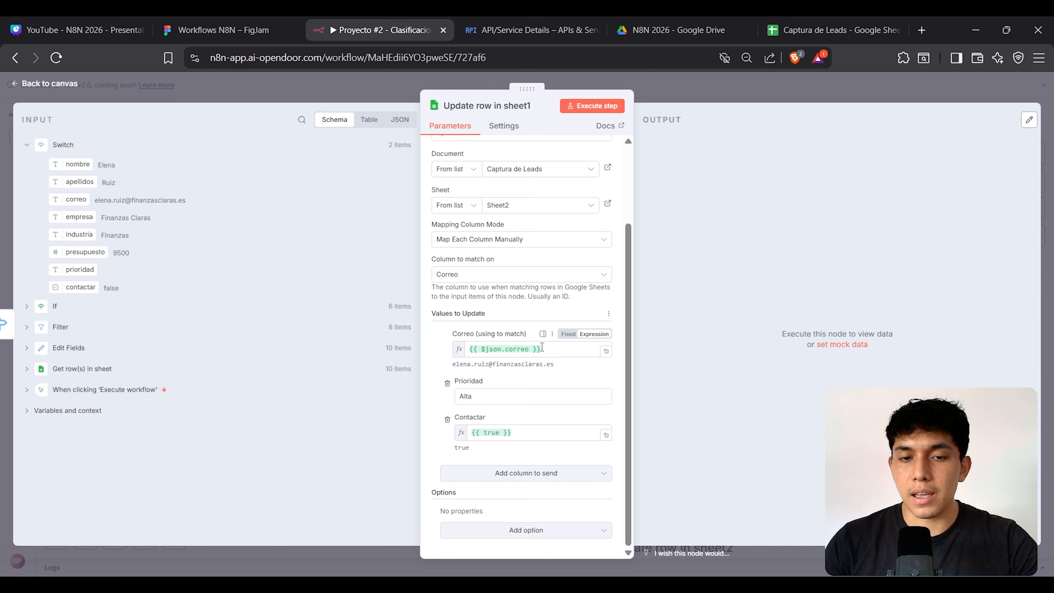
pyautogui.moveTo(473, 396); pyautogui.dragTo(447, 403)
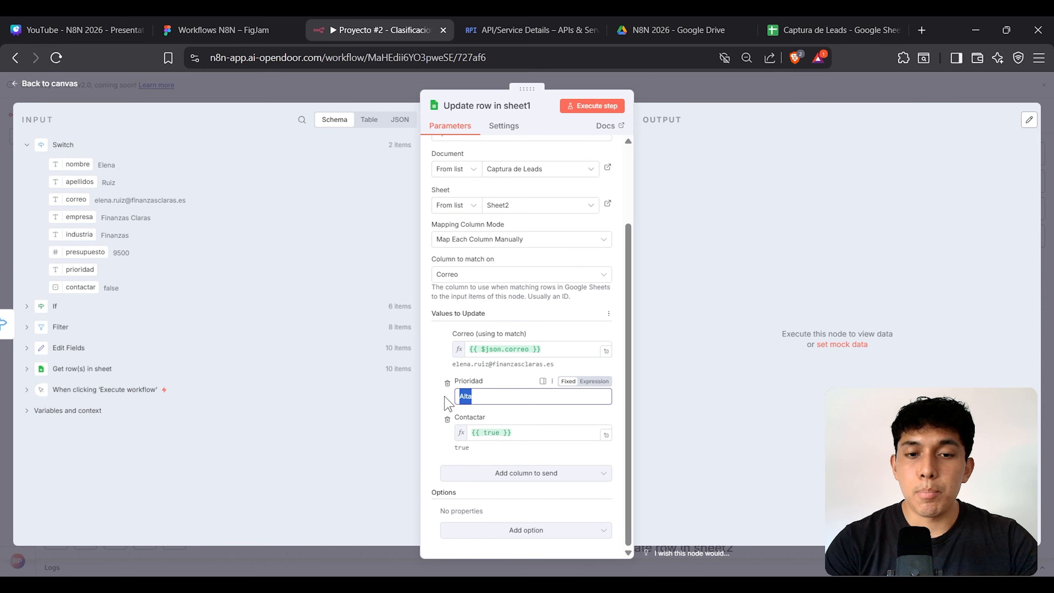
pyautogui.write('Baja')
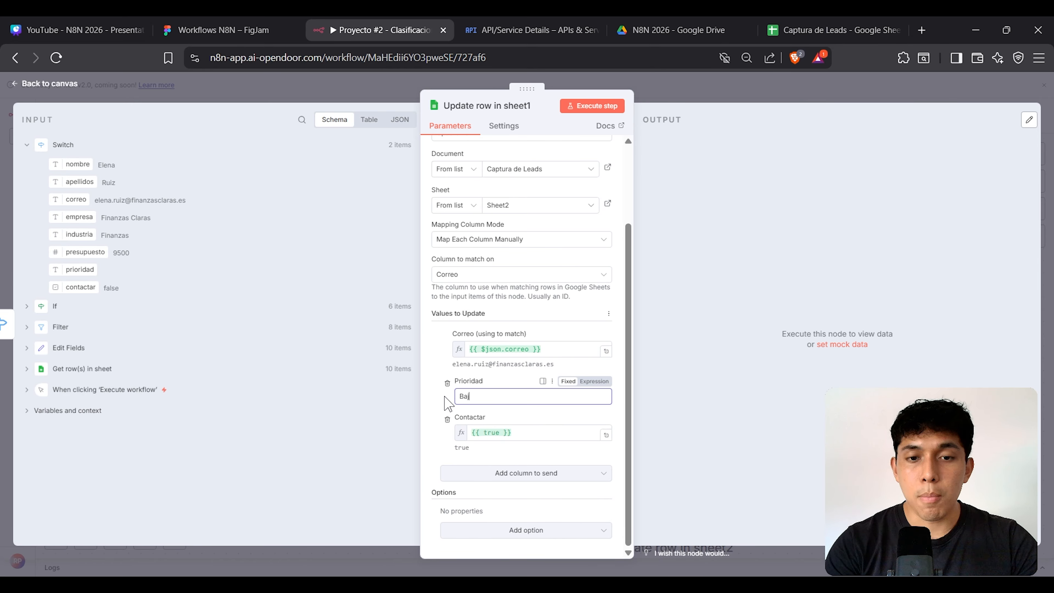
pyautogui.doubleClick(490, 433)
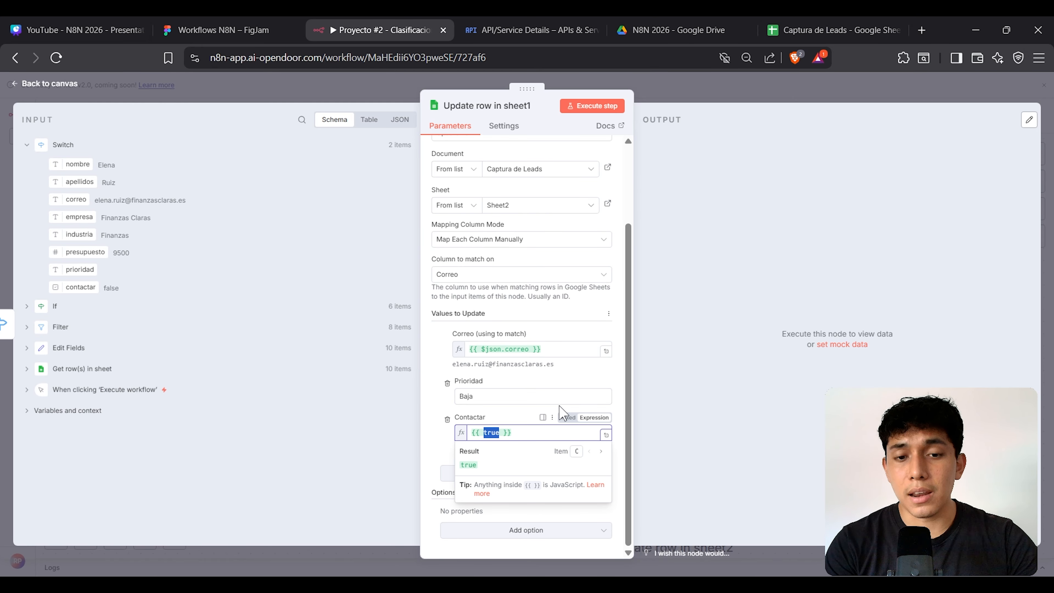
pyautogui.write('false')
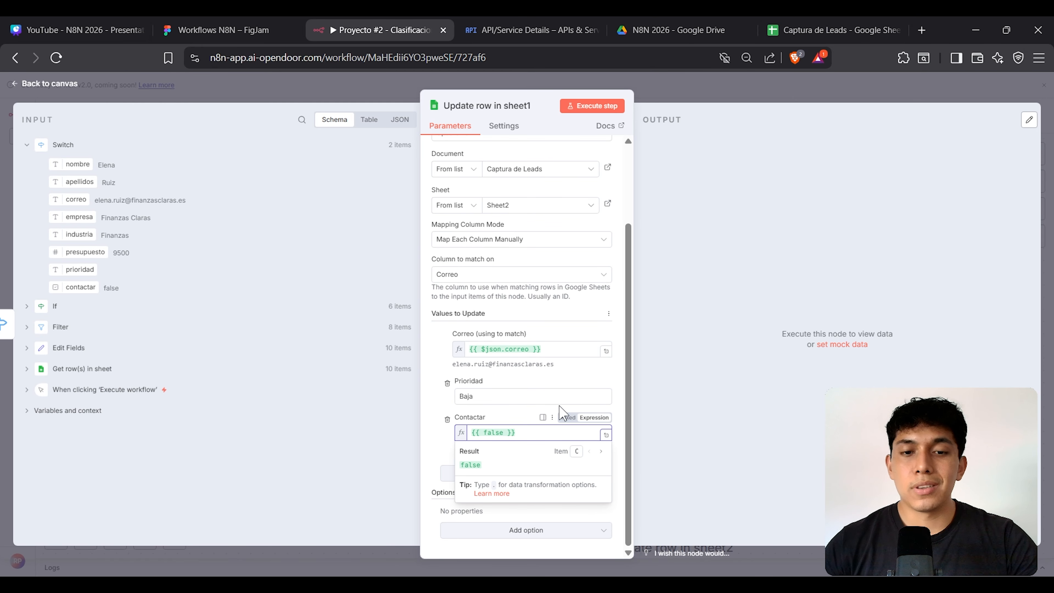
pyautogui.click(693, 350)
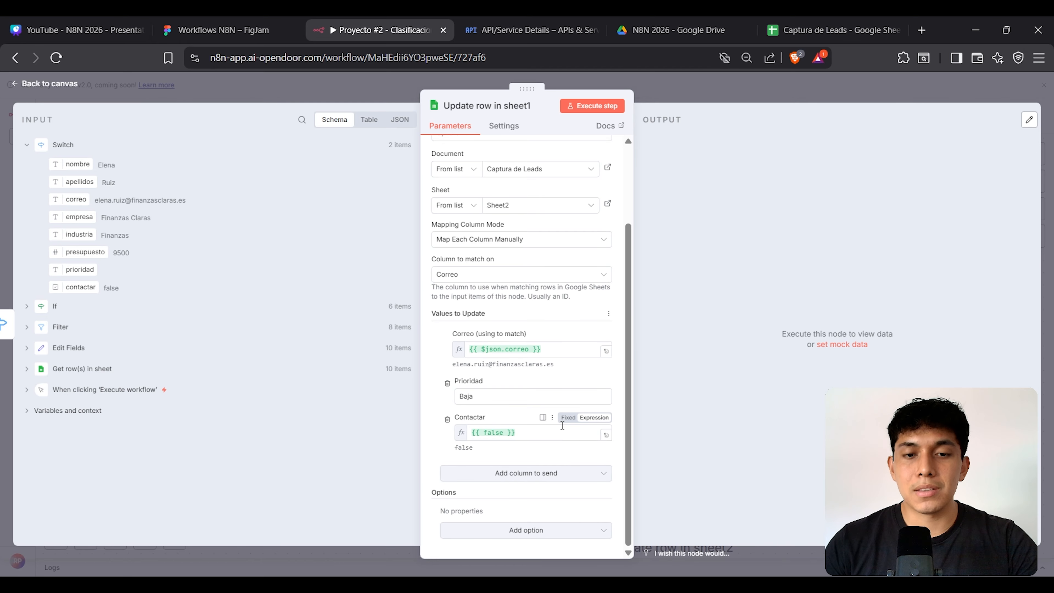
pyautogui.scroll(3, 562, 426)
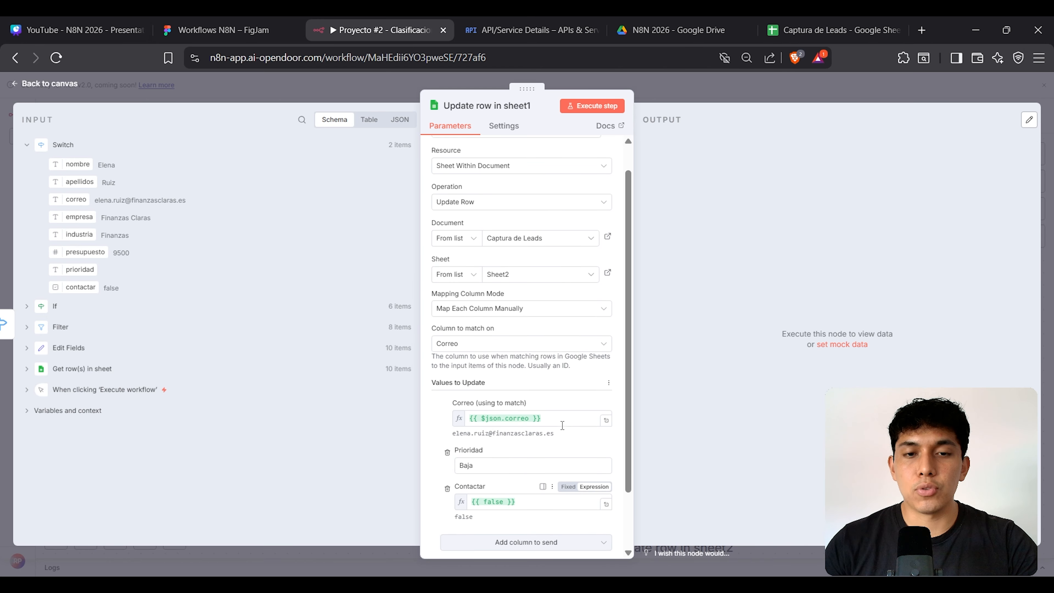
pyautogui.click(690, 95)
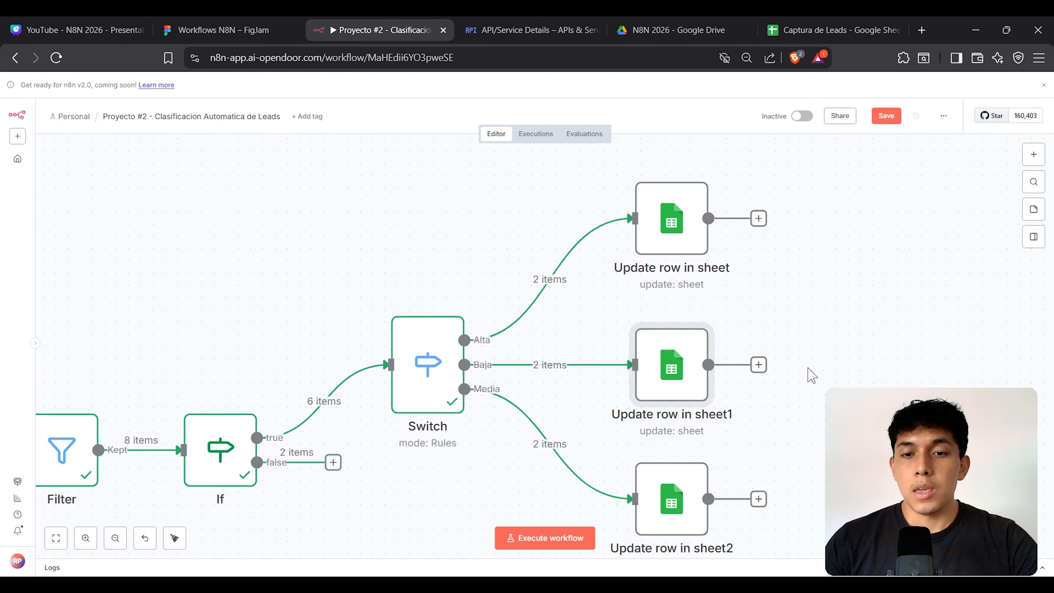
pyautogui.scroll(-1, 742, 357)
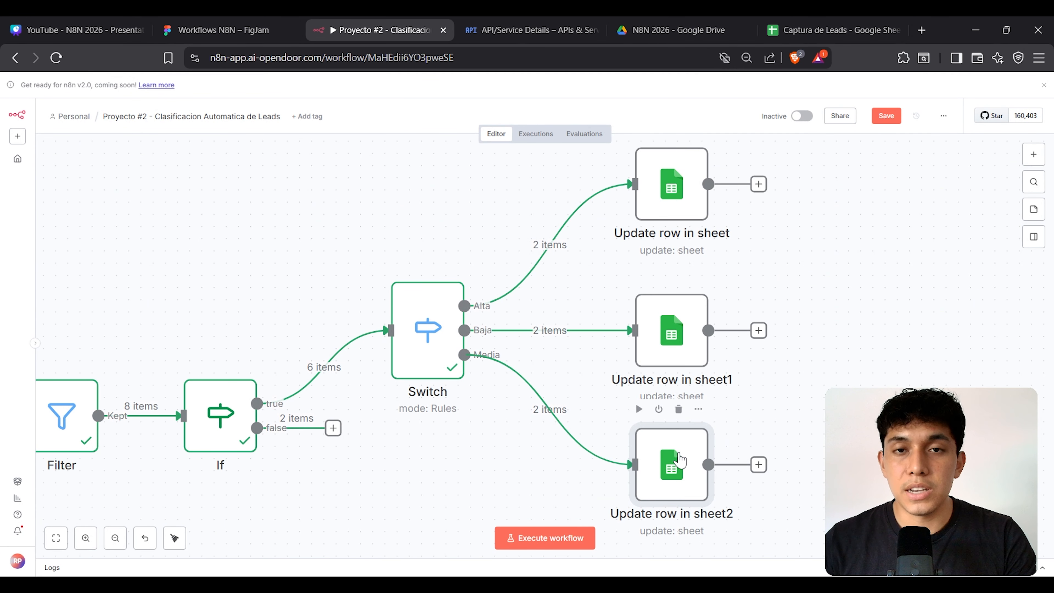
# Step: Open Update row in sheet2 and check the Prioridad and Contactar headers in Captura de Leads
pyautogui.doubleClick(679, 459)
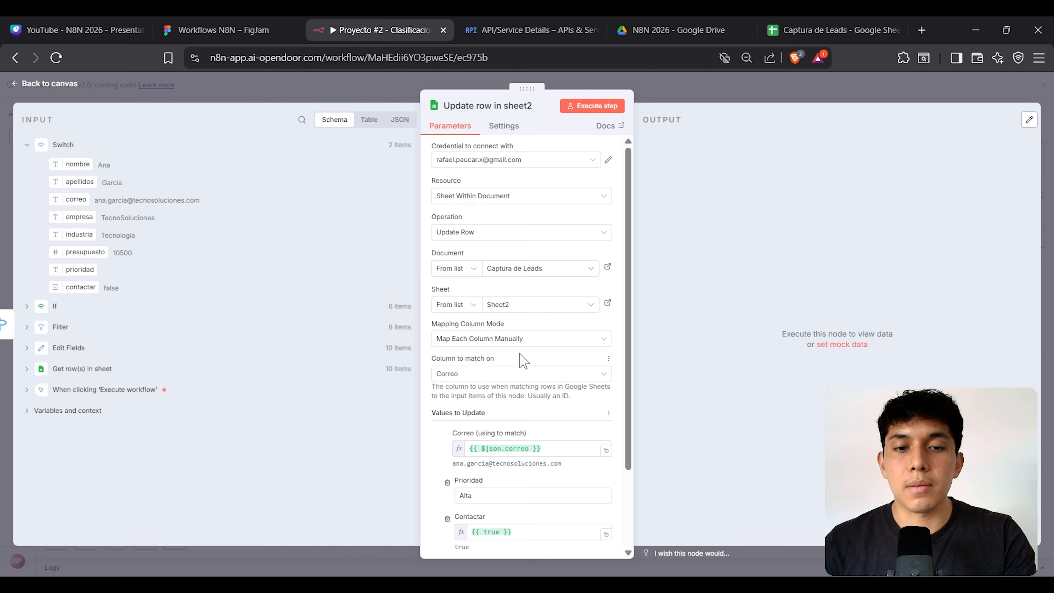
pyautogui.scroll(-2, 524, 361)
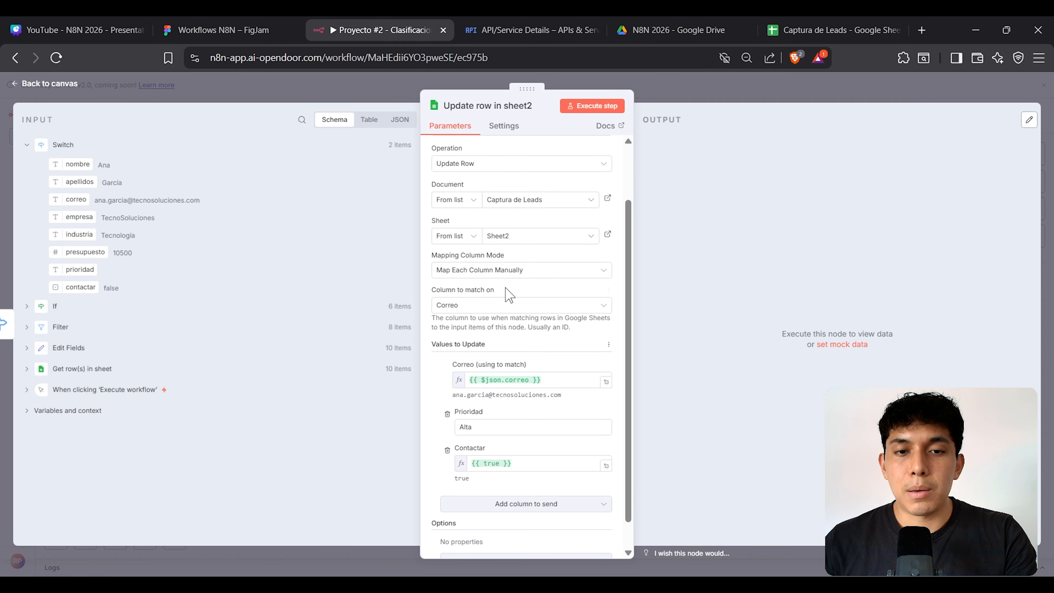
pyautogui.scroll(-1, 527, 307)
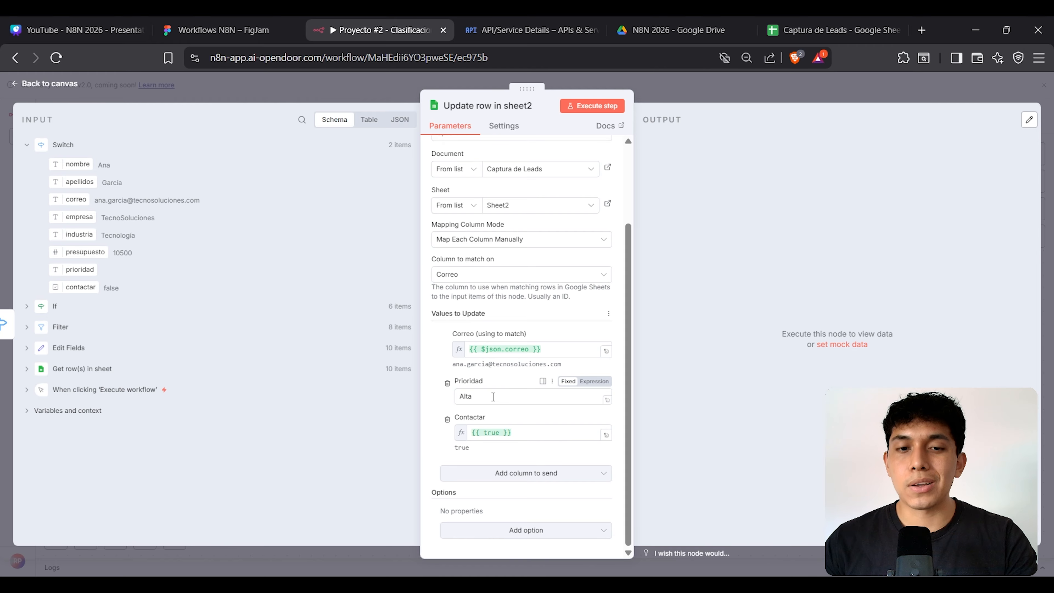
pyautogui.click(830, 29)
pyautogui.moveTo(598, 195); pyautogui.dragTo(644, 198)
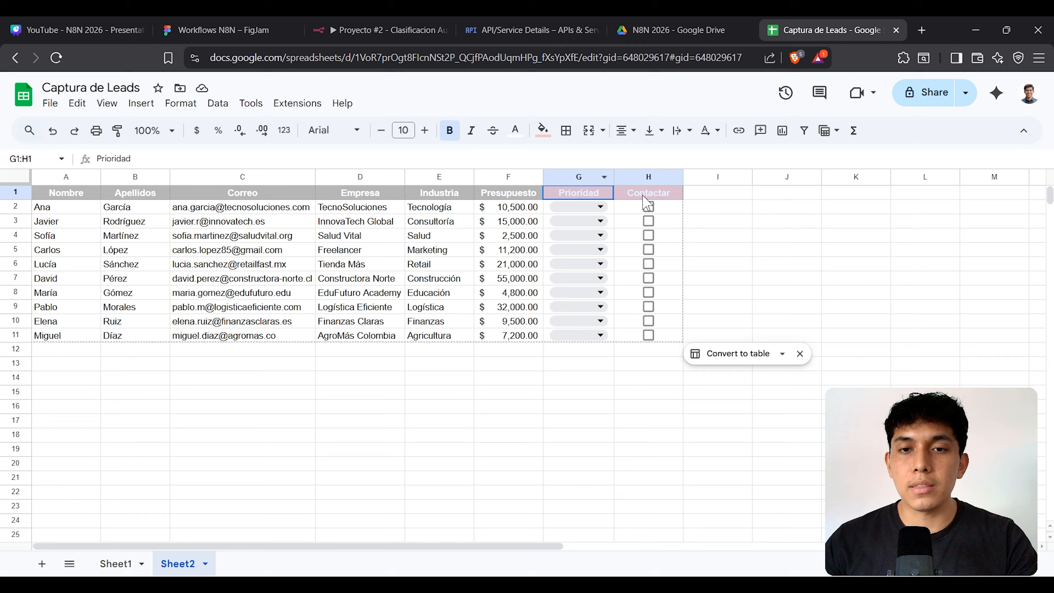
pyautogui.click(380, 29)
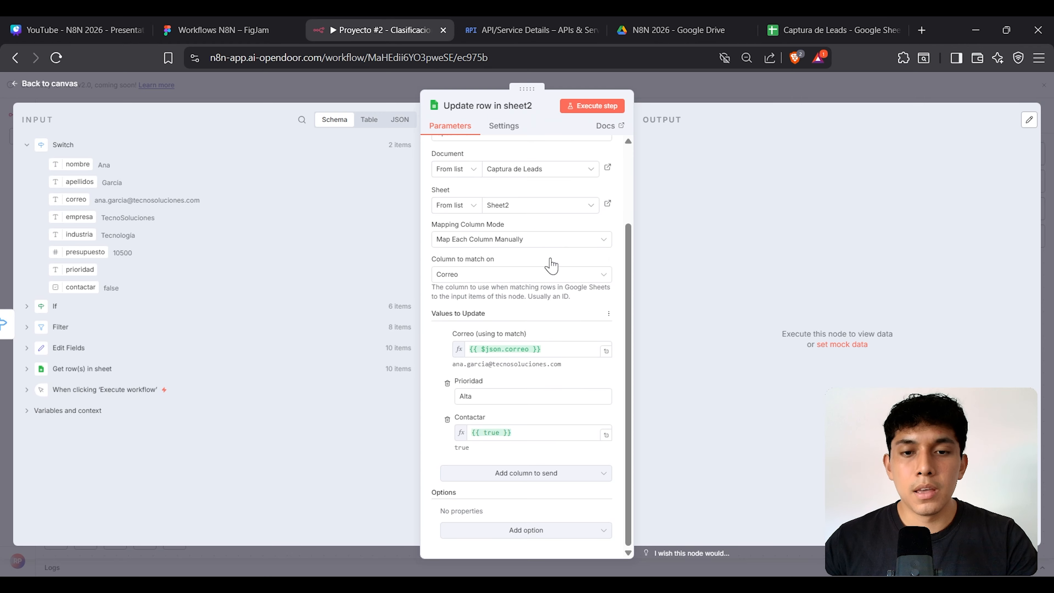
# Step: Set Prioridad to Media, keeping Contactar as true, and zoom out to the trigger
pyautogui.doubleClick(485, 393)
pyautogui.write('Media')
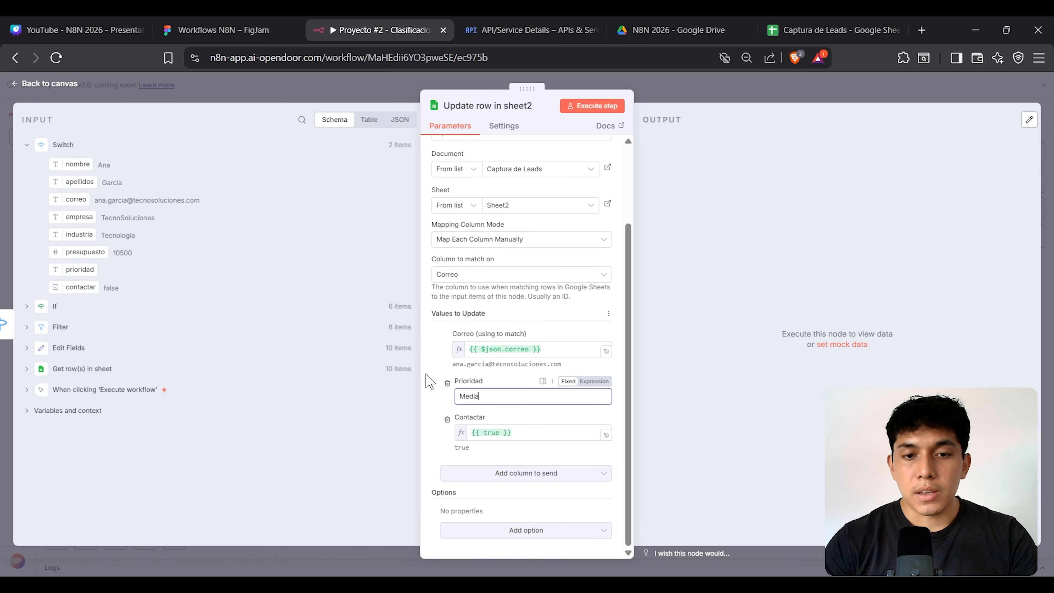
pyautogui.doubleClick(491, 433)
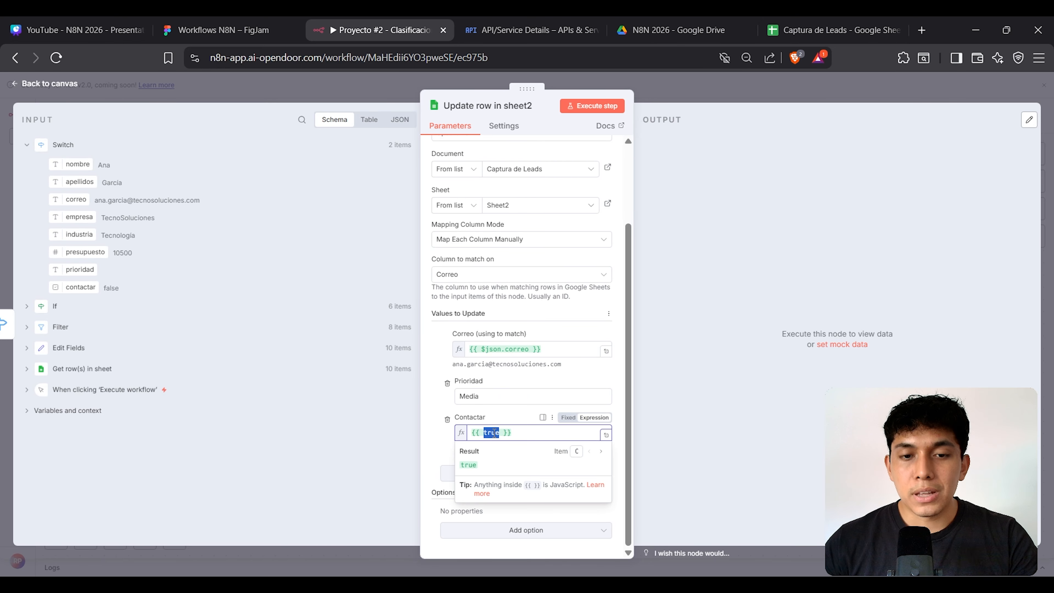
pyautogui.click(694, 360)
pyautogui.click(392, 91)
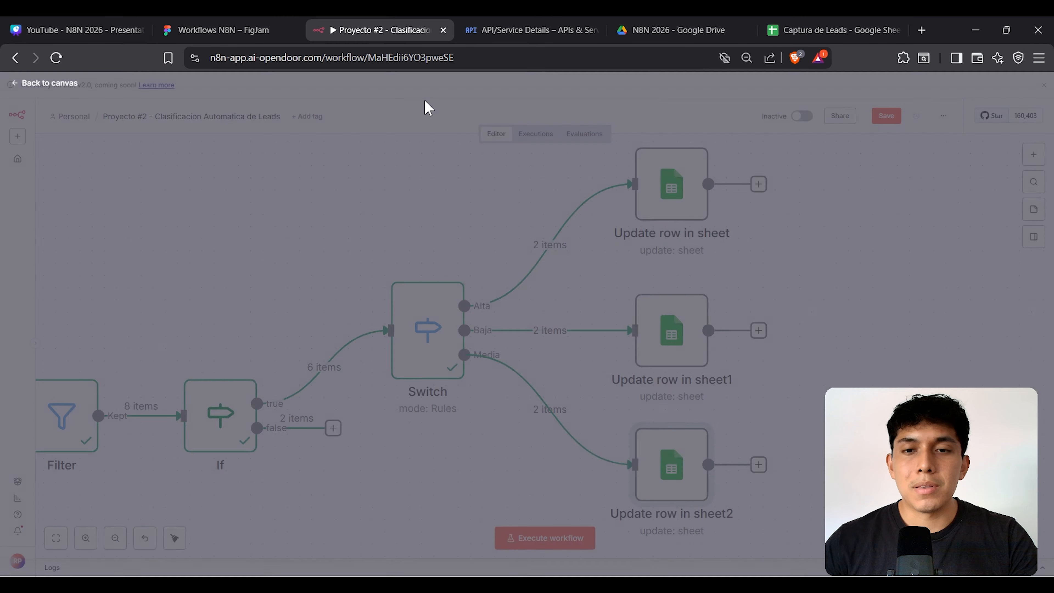
pyautogui.press('-')
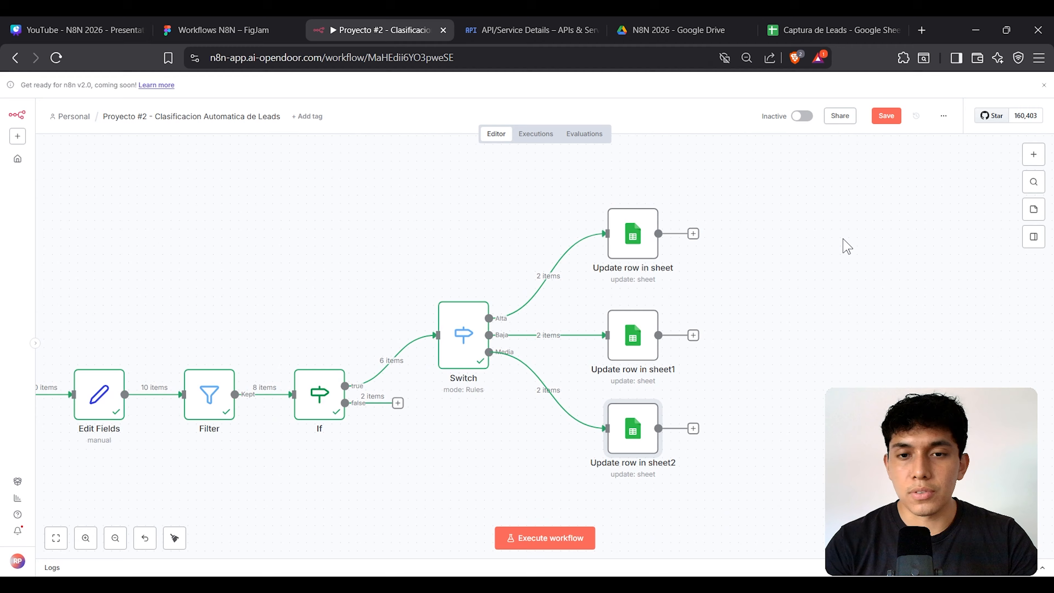
pyautogui.moveTo(405, 264); pyautogui.dragTo(587, 243)
# Step: Dismiss the convert-to-table suggestion in the Captura de Leads sheet
pyautogui.moveTo(160, 330)
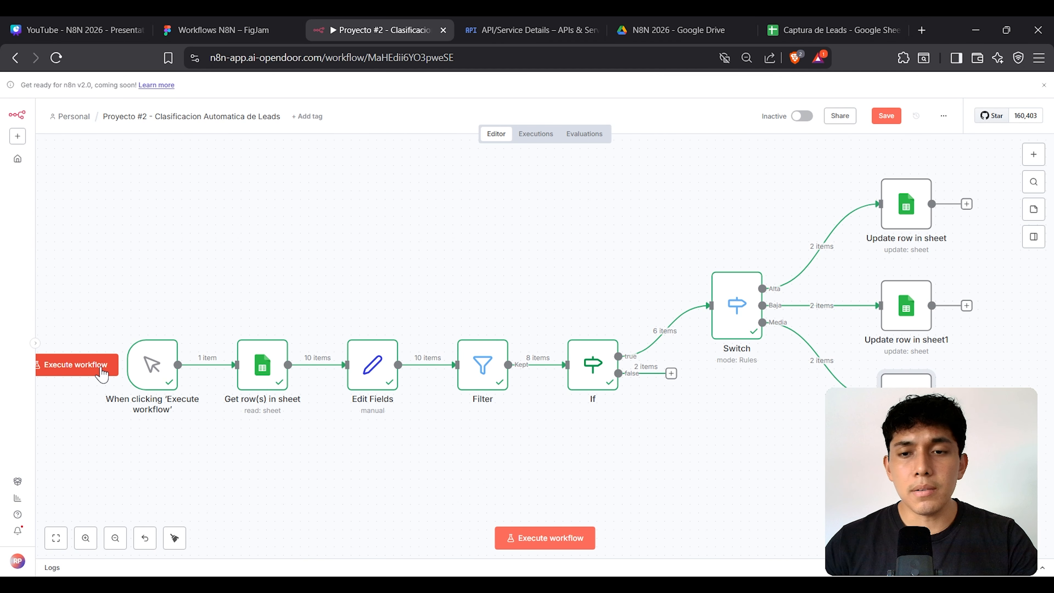
pyautogui.scroll(1, 710, 199)
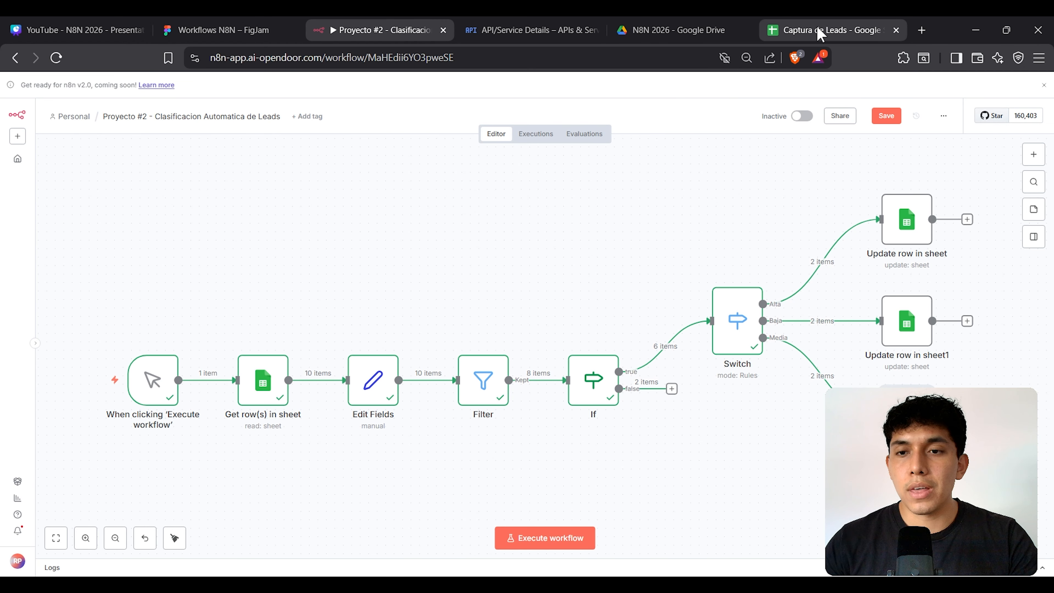
pyautogui.click(820, 34)
pyautogui.click(768, 224)
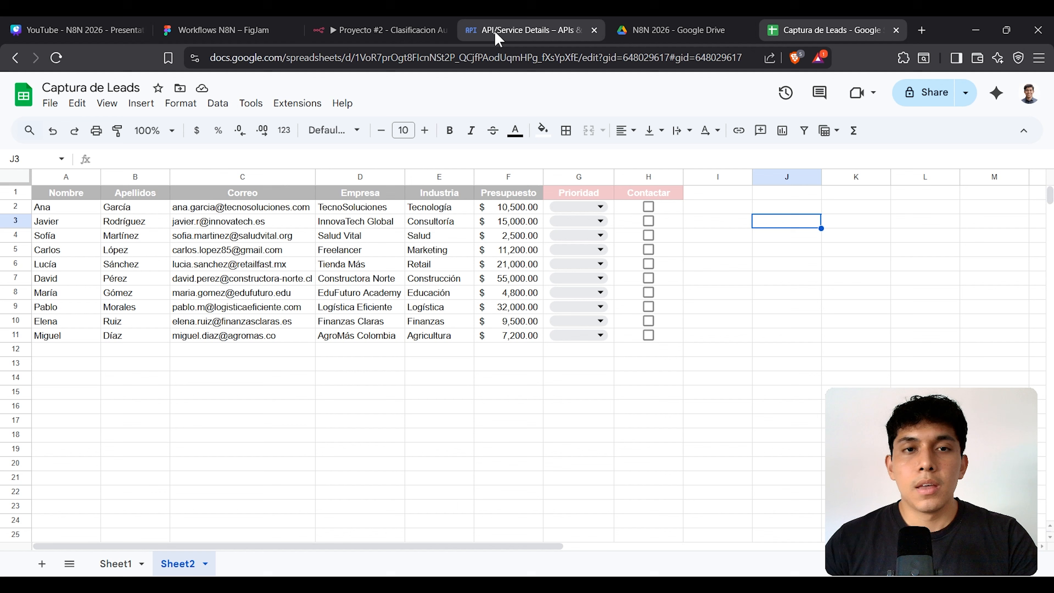
pyautogui.click(388, 27)
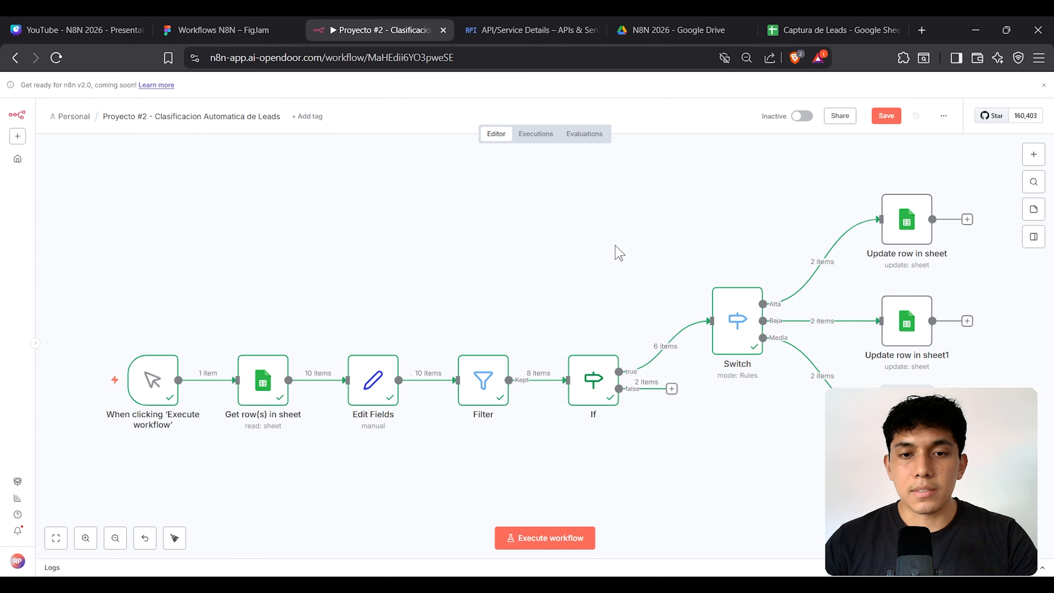
# Step: Save the workflow with Ctrl+S and run it from the manual trigger
pyautogui.hotkey('ctrl', 's')
pyautogui.moveTo(104, 384)
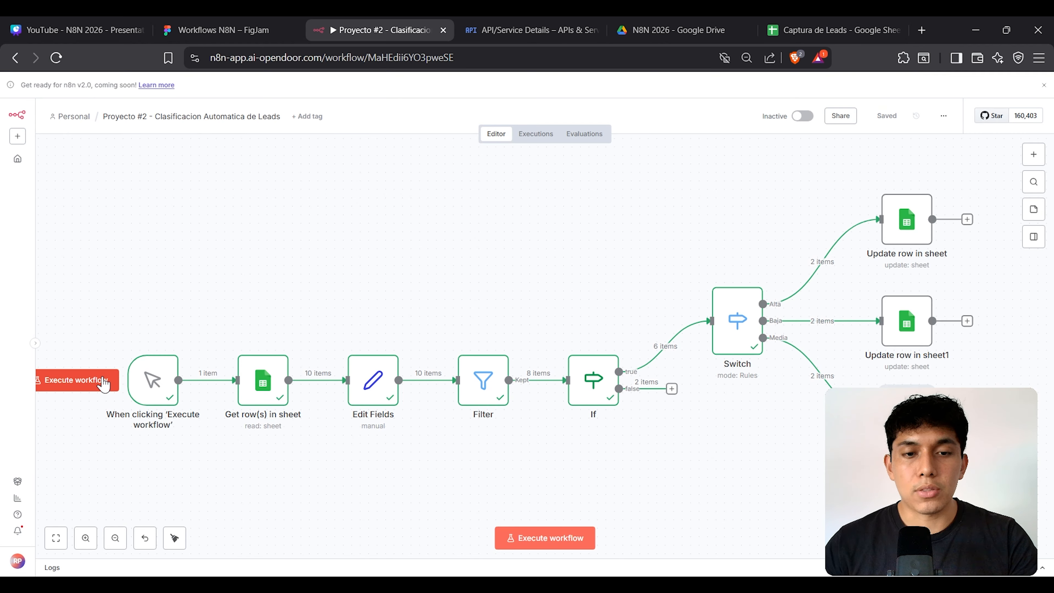
pyautogui.click(103, 380)
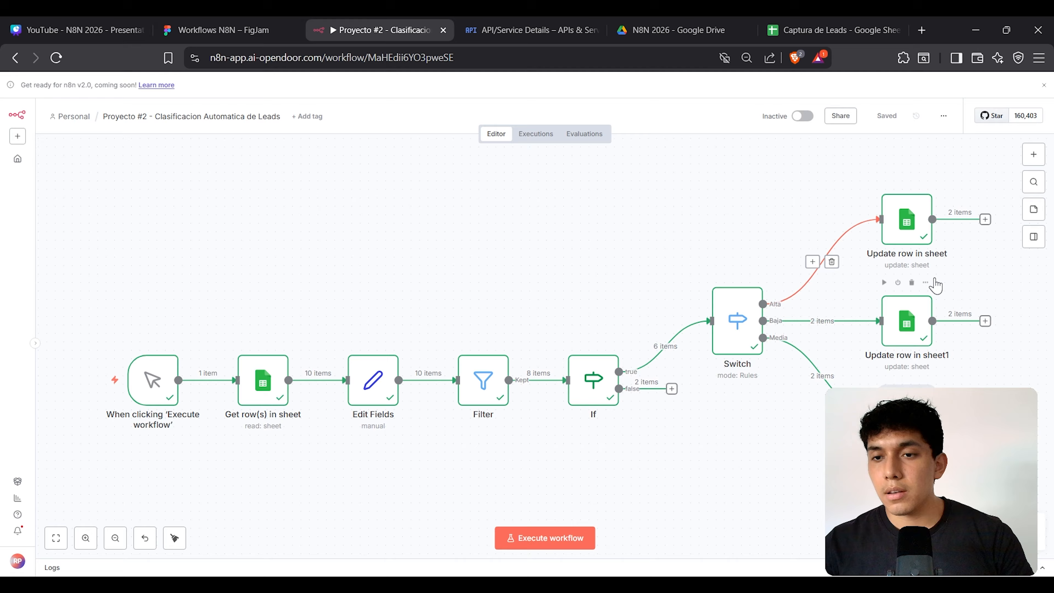
# Step: Zoom in on the three update nodes and briefly open Update row in sheet
pyautogui.moveTo(971, 275); pyautogui.dragTo(511, 283)
pyautogui.press('+')
pyautogui.press('+')
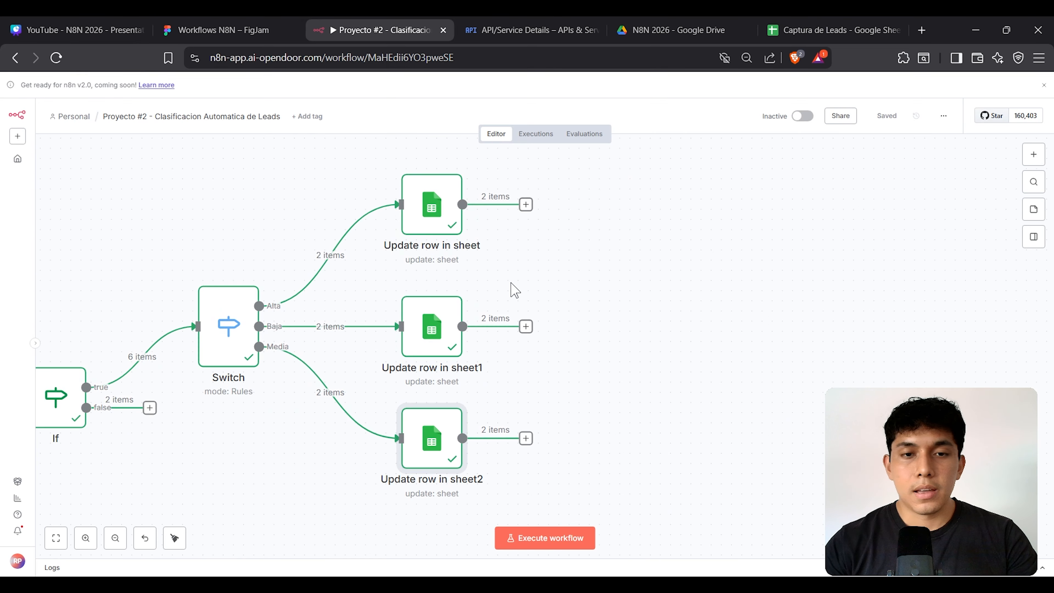
pyautogui.moveTo(539, 259); pyautogui.dragTo(503, 271)
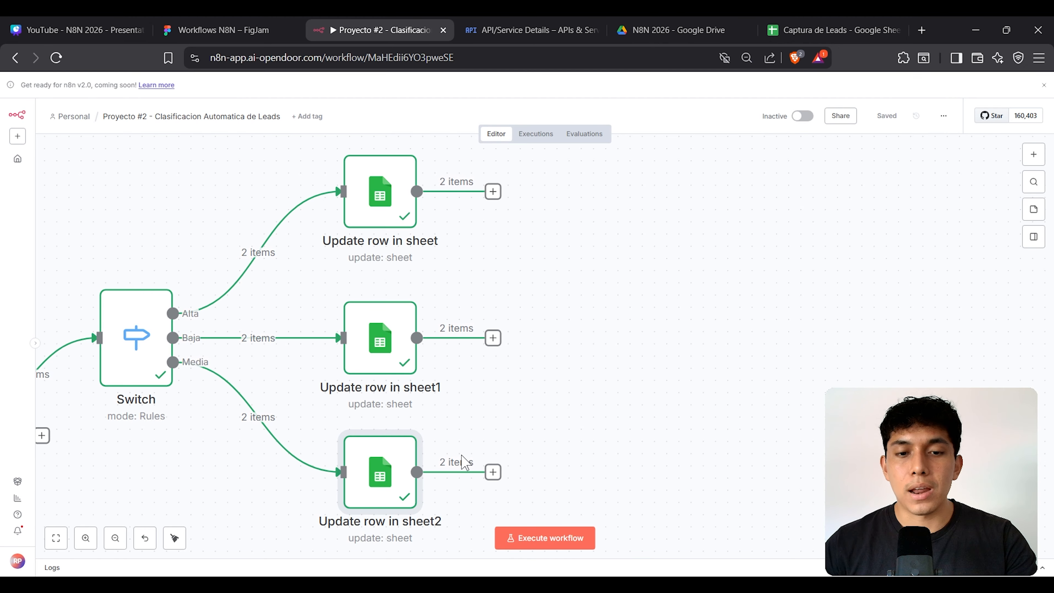
pyautogui.doubleClick(392, 206)
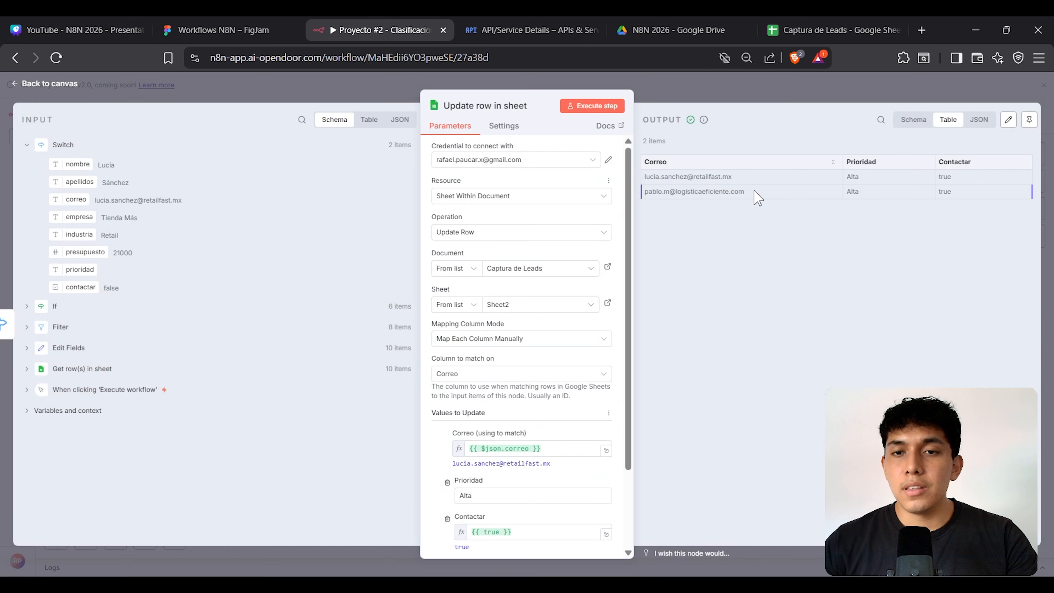
pyautogui.press('Escape')
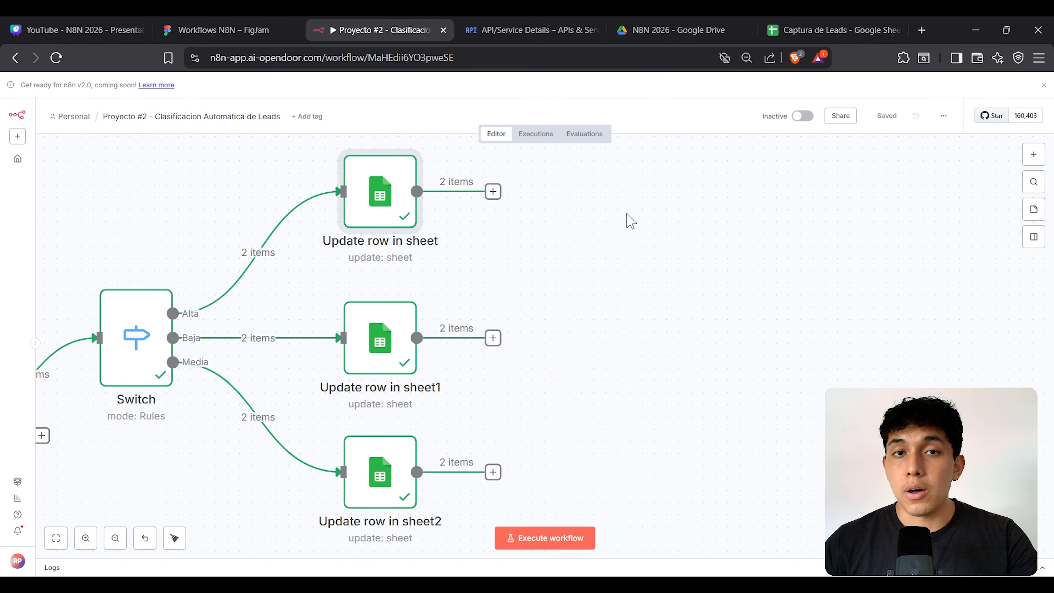
pyautogui.doubleClick(369, 220)
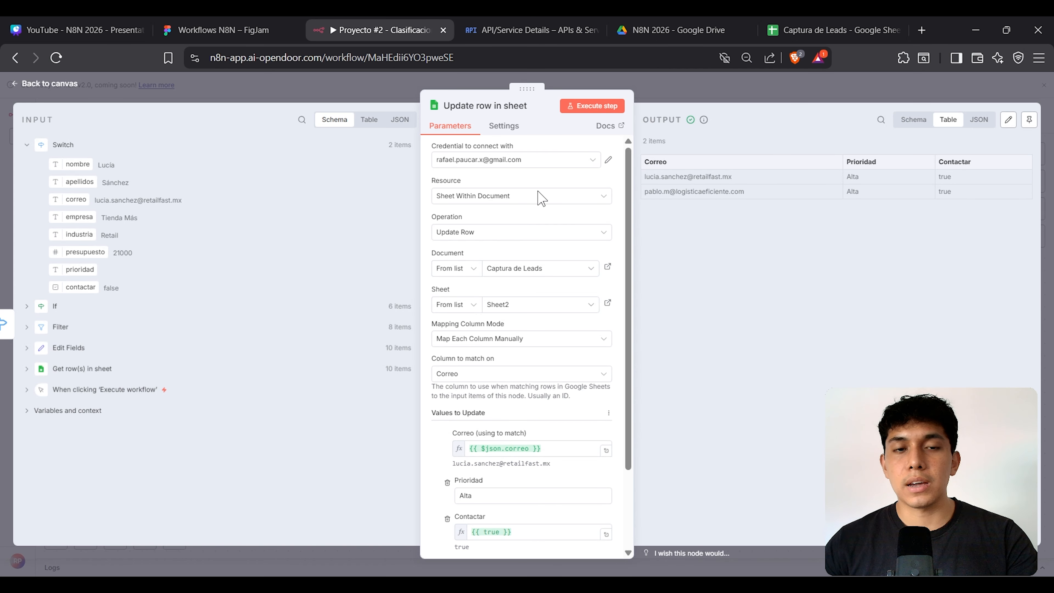
pyautogui.press('Escape')
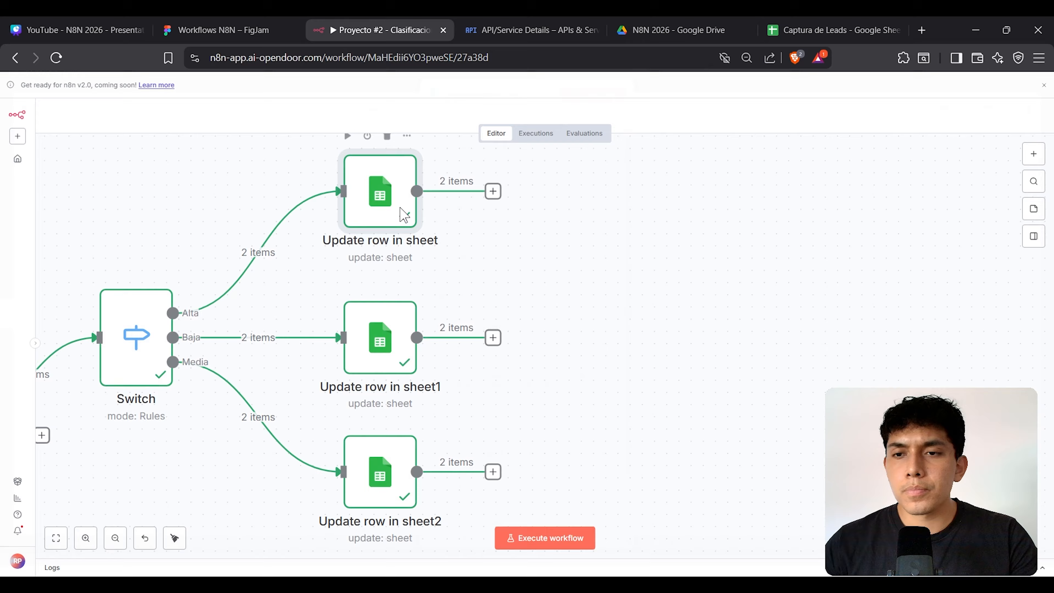
# Step: Check Update row in sheet's output rows showing Alta priority and Contactar true
pyautogui.doubleClick(381, 222)
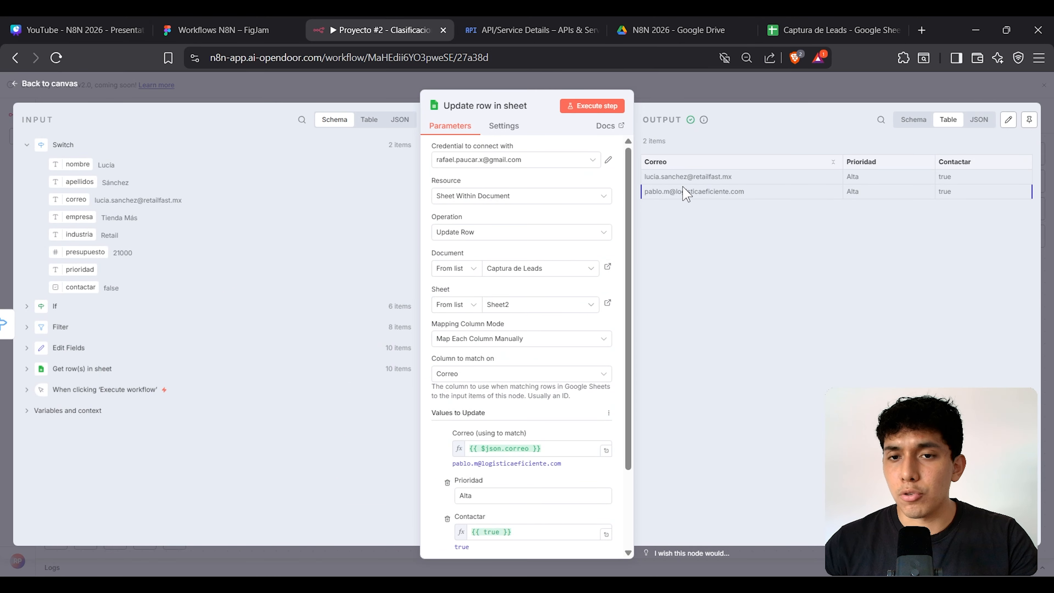
pyautogui.moveTo(744, 179); pyautogui.dragTo(647, 183)
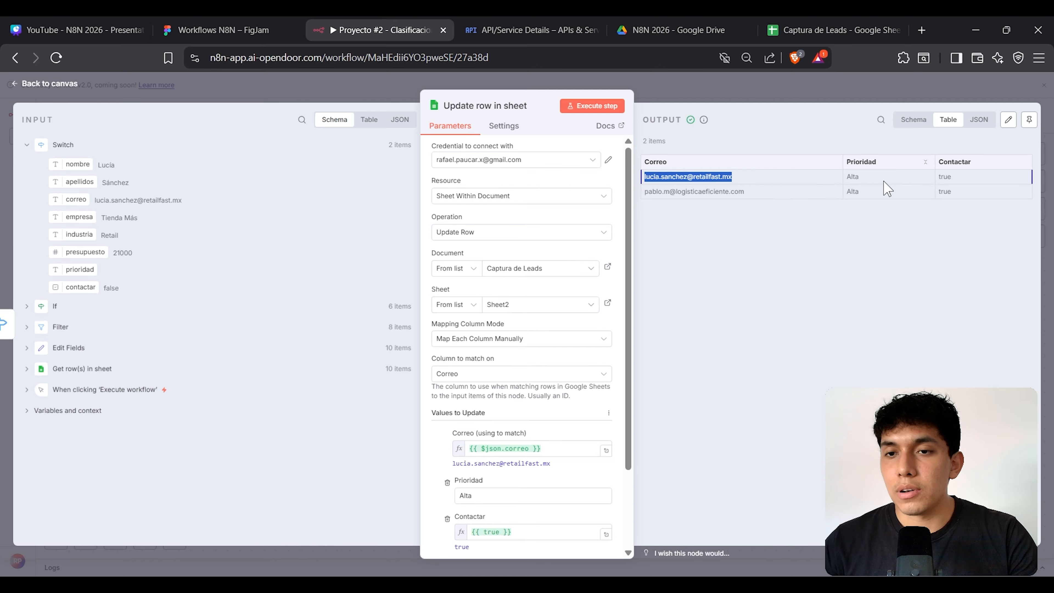
pyautogui.click(863, 183)
pyautogui.moveTo(860, 178); pyautogui.dragTo(846, 180)
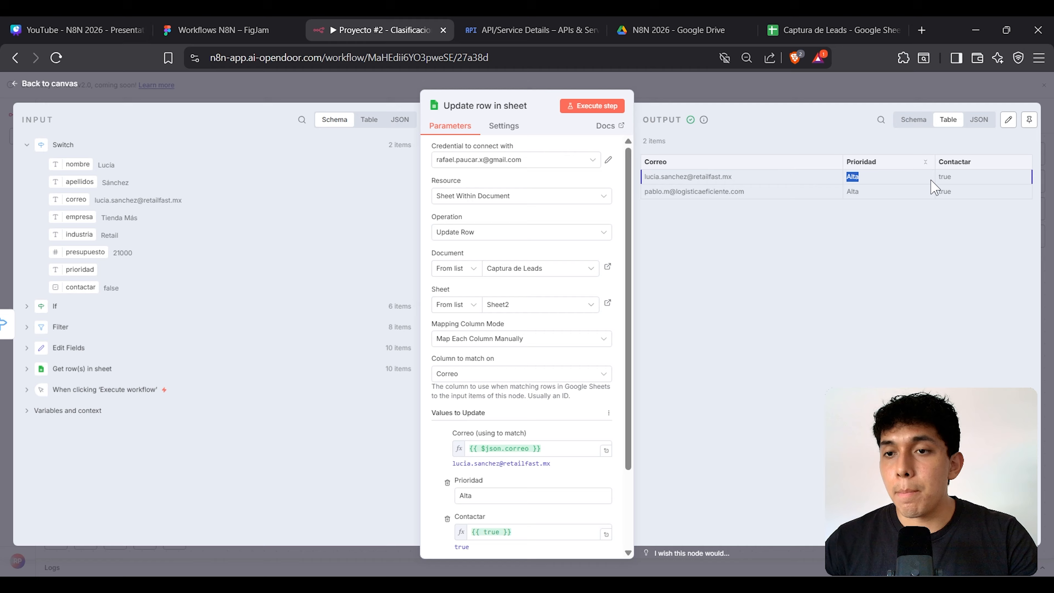
pyautogui.moveTo(958, 182); pyautogui.dragTo(939, 178)
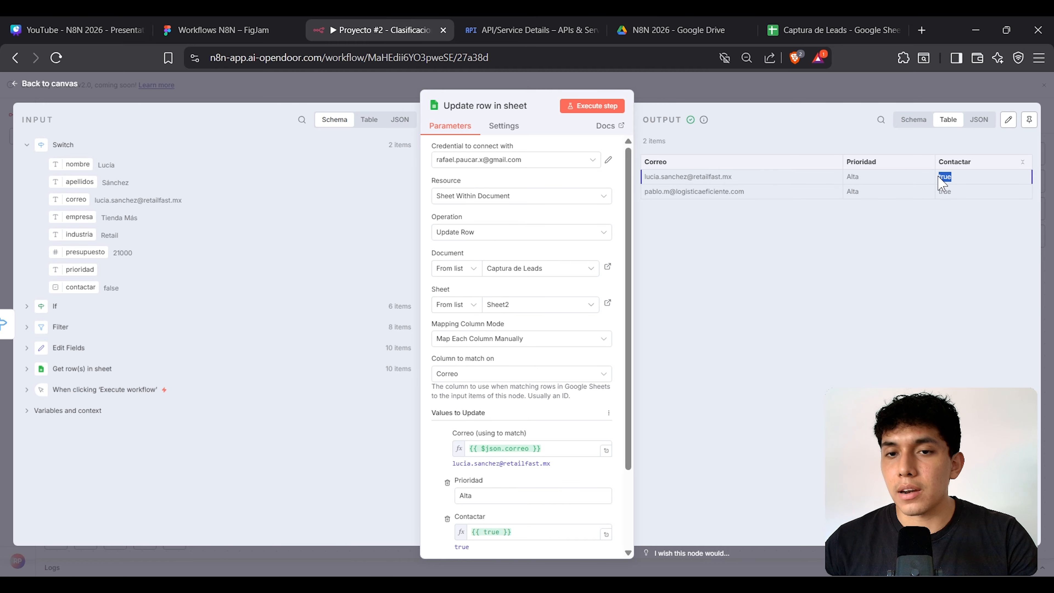
pyautogui.tripleClick(686, 192)
pyautogui.click(705, 96)
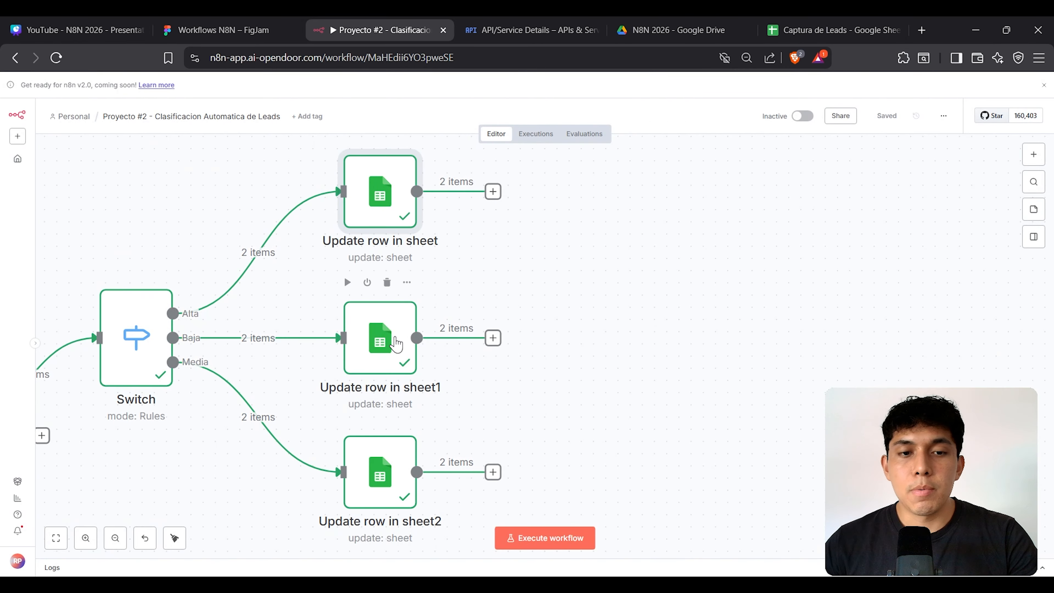
# Step: Inspect the outputs of Update row in sheet1 and Update row in sheet2
pyautogui.doubleClick(397, 343)
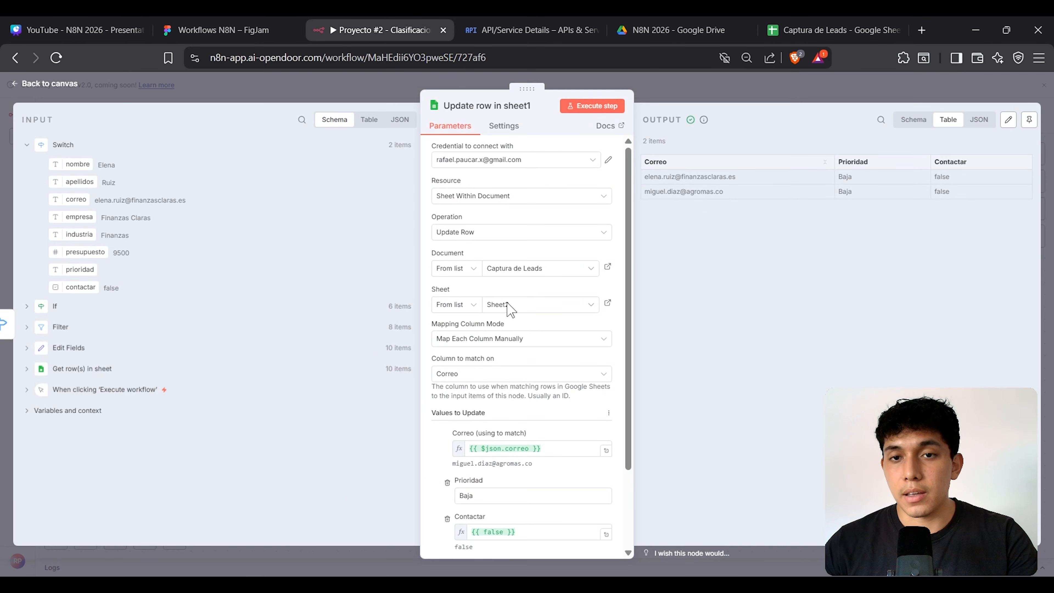
pyautogui.press('Escape')
pyautogui.doubleClick(380, 473)
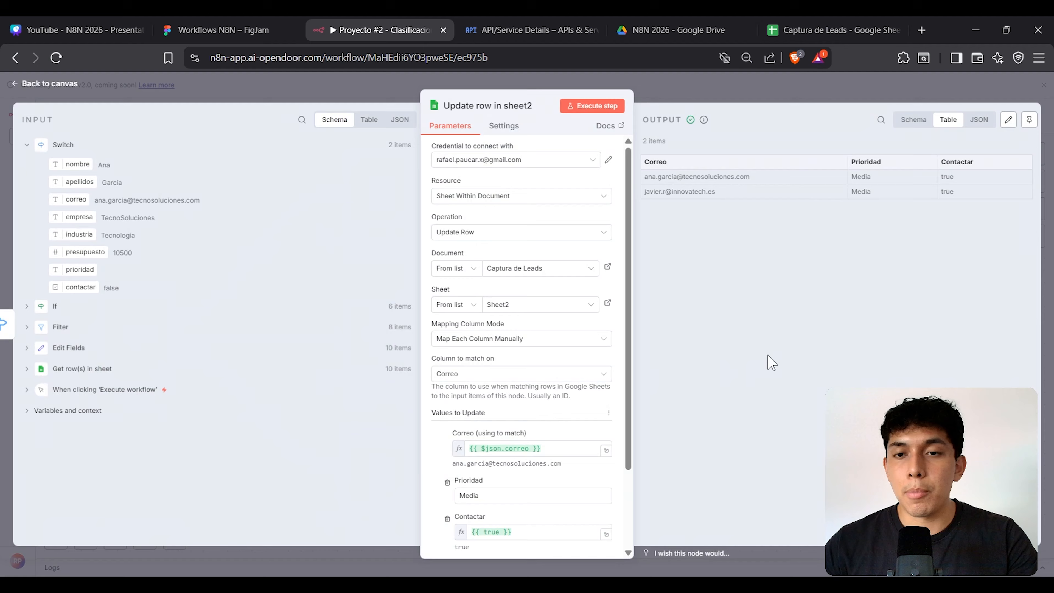
pyautogui.press('Escape')
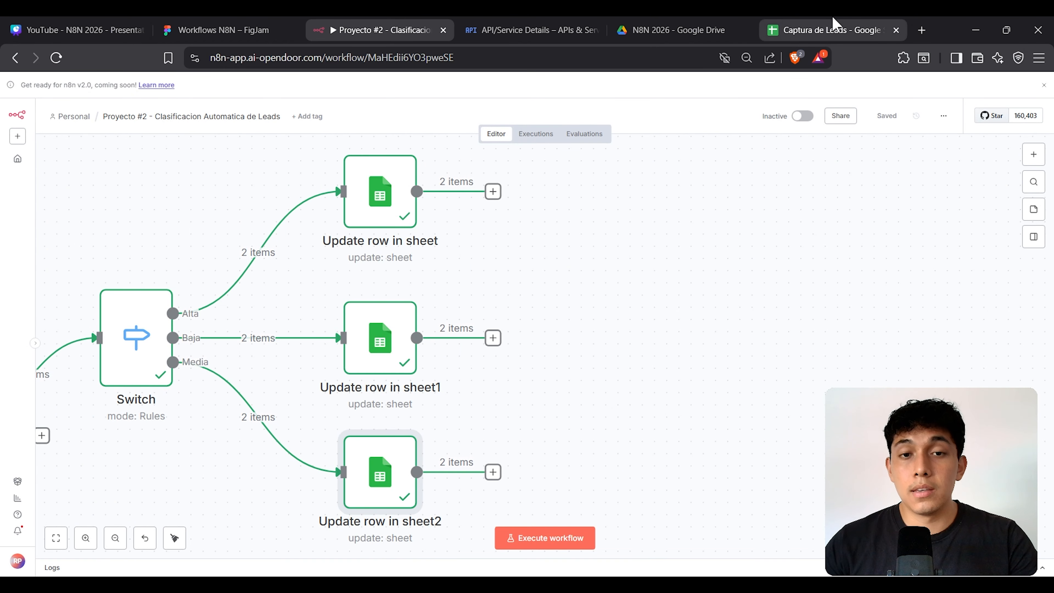
pyautogui.click(835, 25)
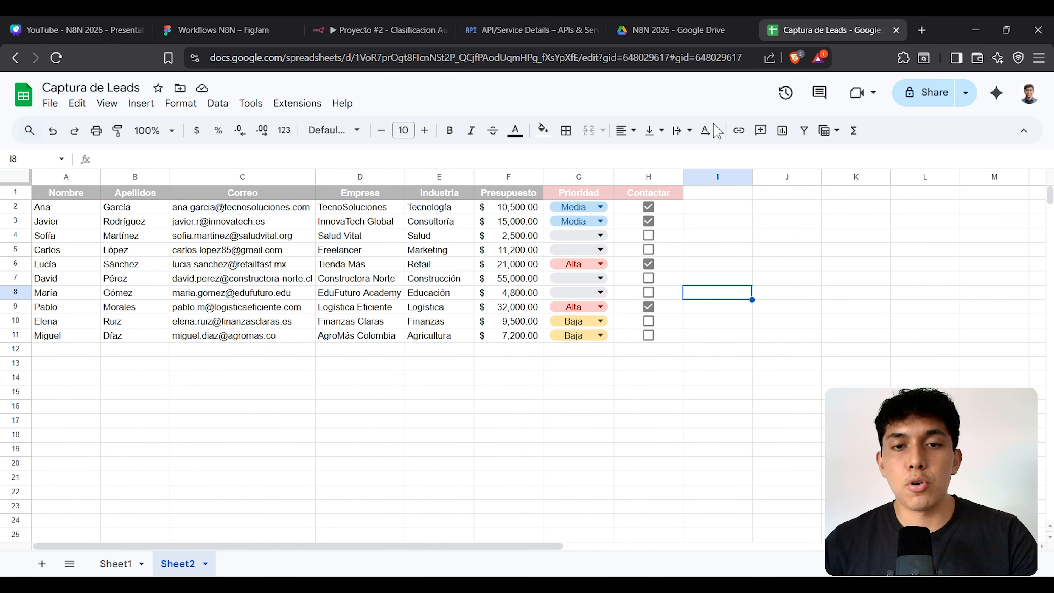
pyautogui.click(766, 224)
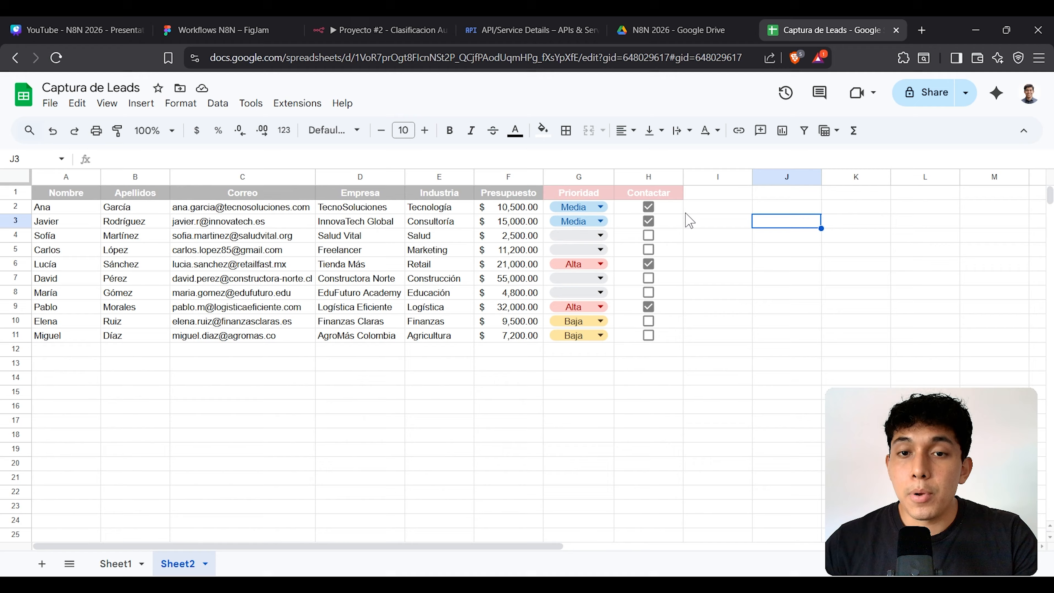
pyautogui.moveTo(611, 207); pyautogui.dragTo(648, 336)
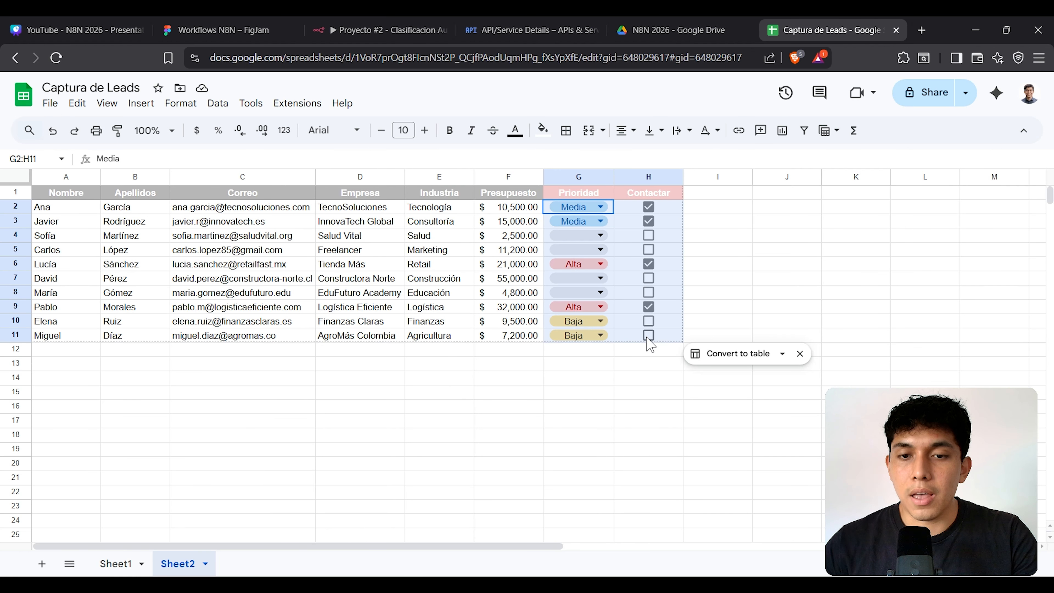
pyautogui.click(756, 237)
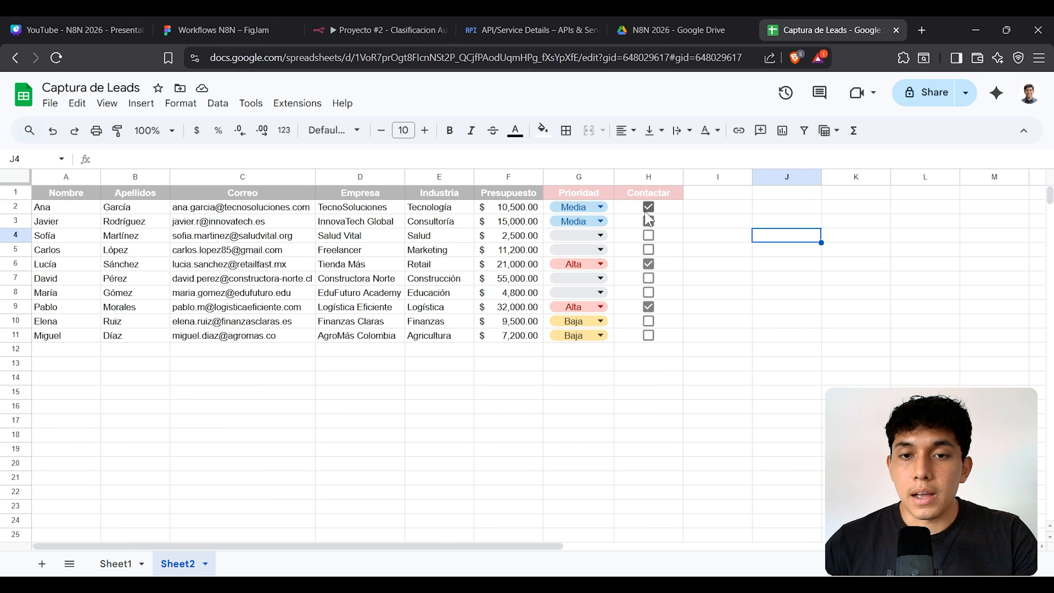
pyautogui.moveTo(598, 207); pyautogui.dragTo(647, 229)
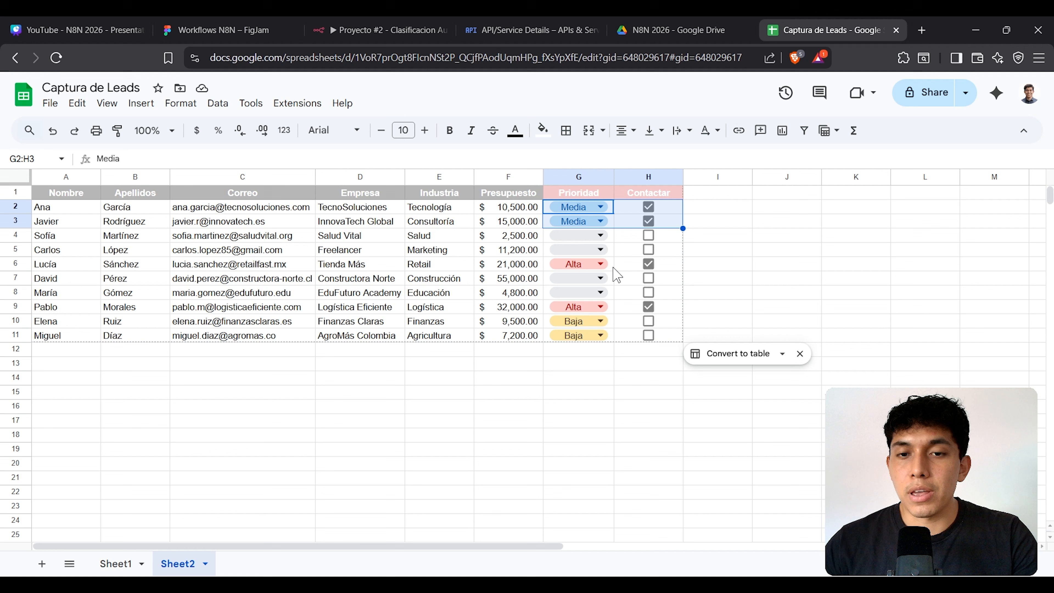
pyautogui.moveTo(612, 265); pyautogui.dragTo(631, 268)
pyautogui.moveTo(612, 321); pyautogui.dragTo(653, 337)
pyautogui.click(734, 252)
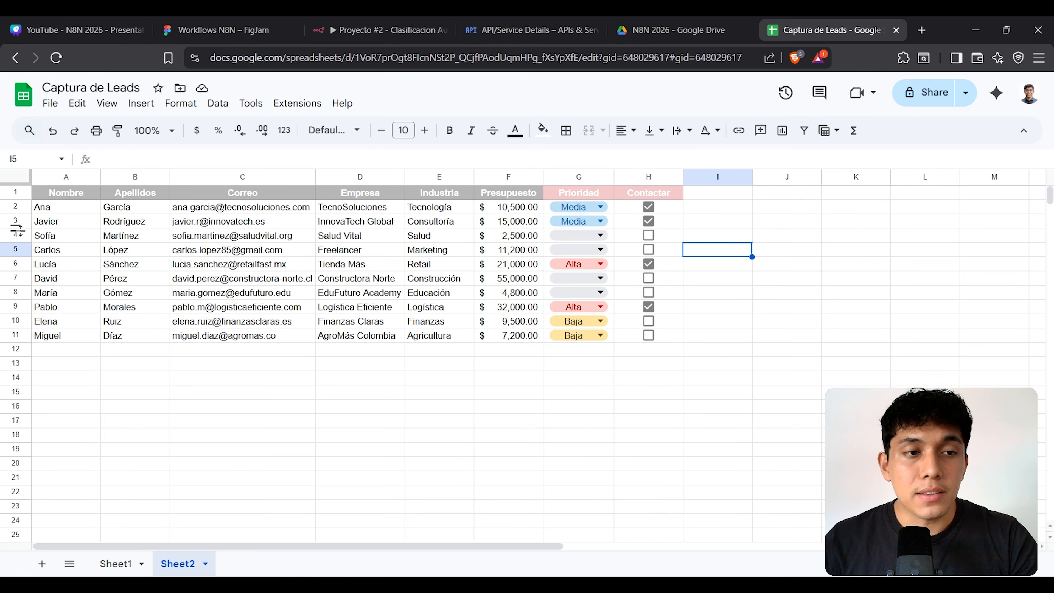
pyautogui.click(16, 236)
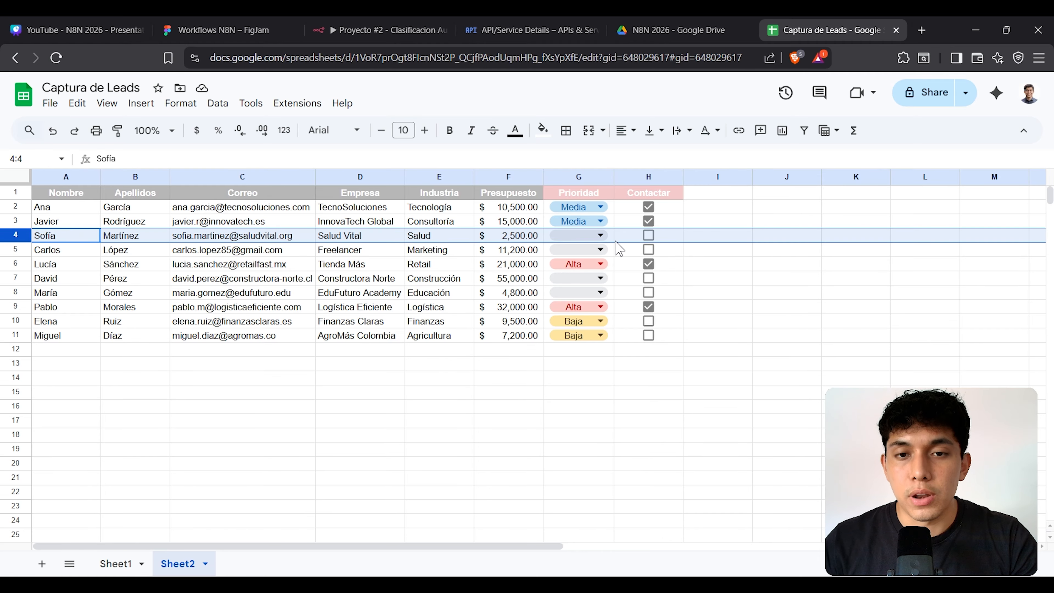
pyautogui.click(254, 281)
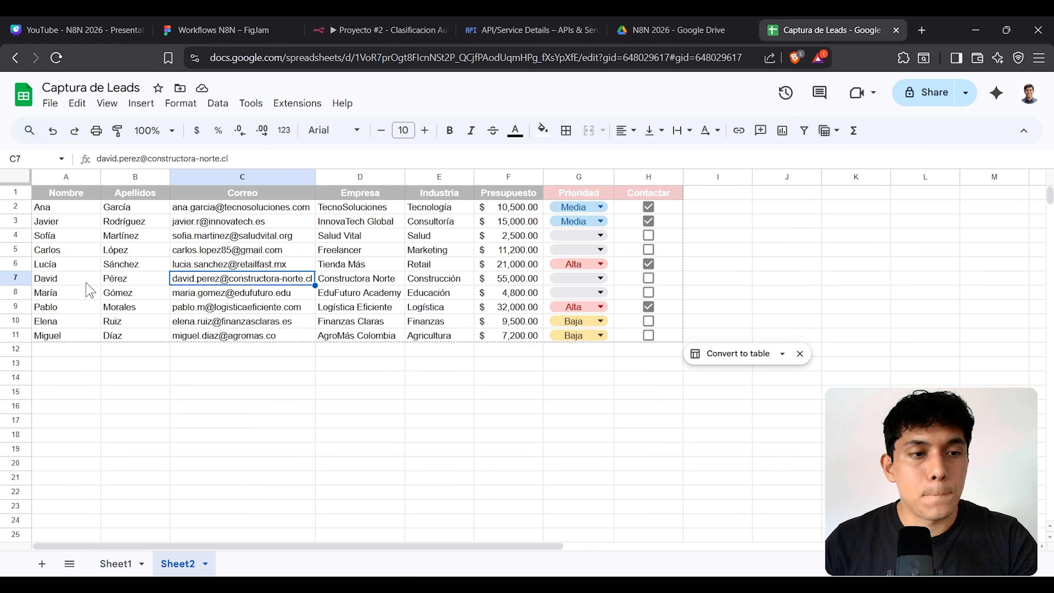
pyautogui.click(13, 292)
pyautogui.click(378, 30)
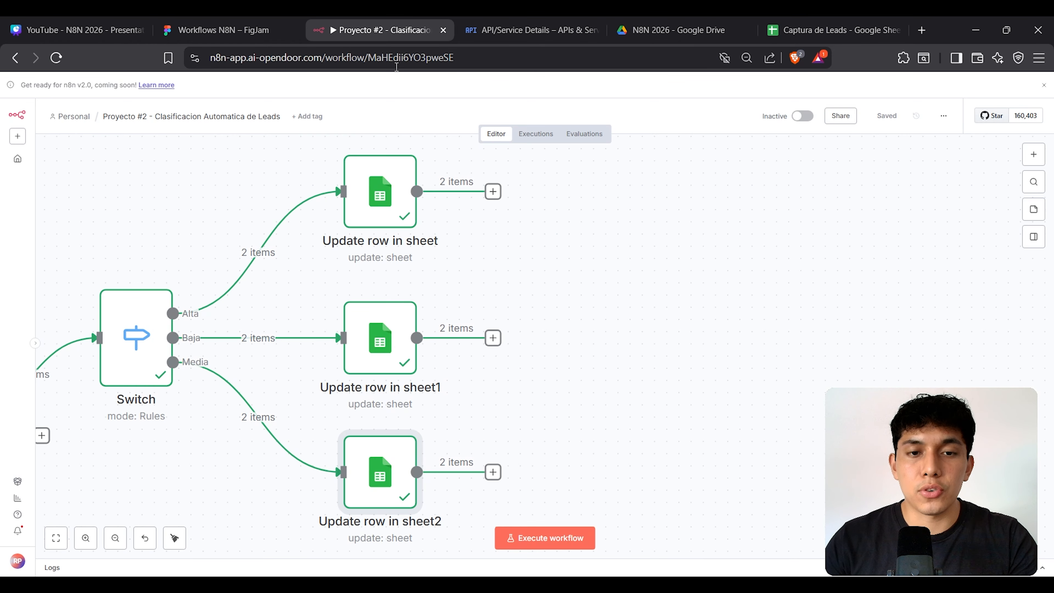
# Step: Zoom in and view the Filter node's 2 discarded leads, budgeted at 2500 and 4800
pyautogui.hscroll(-15, 456, 296)
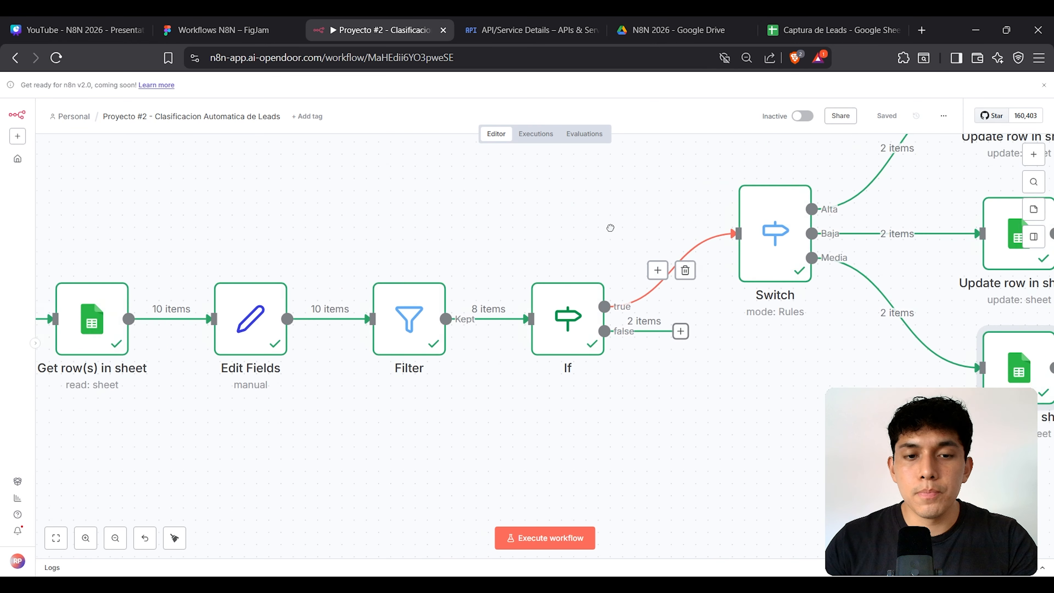
pyautogui.press('+')
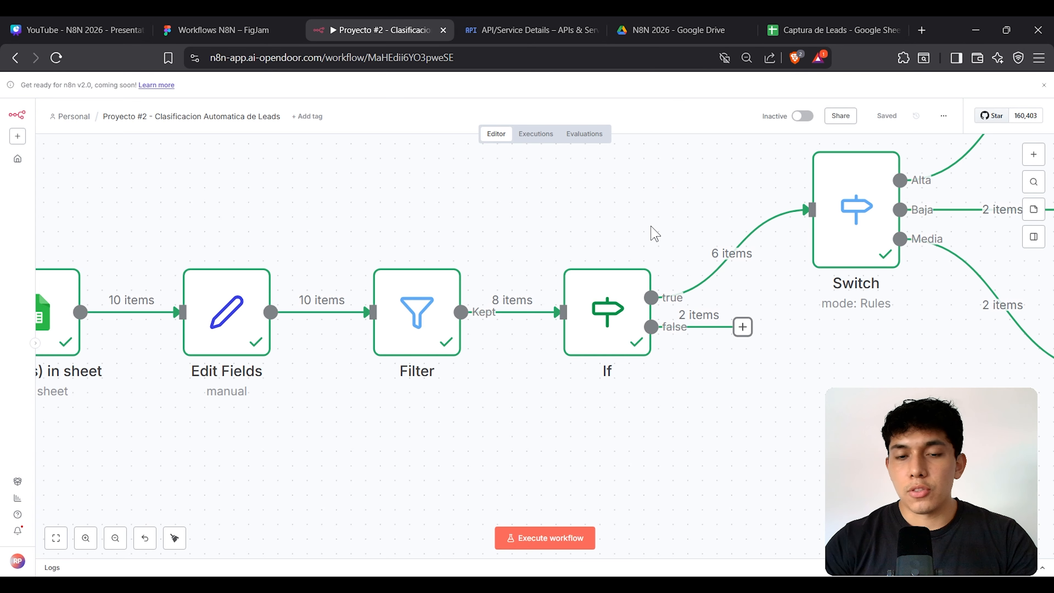
pyautogui.press('+')
pyautogui.hscroll(5, 543, 387)
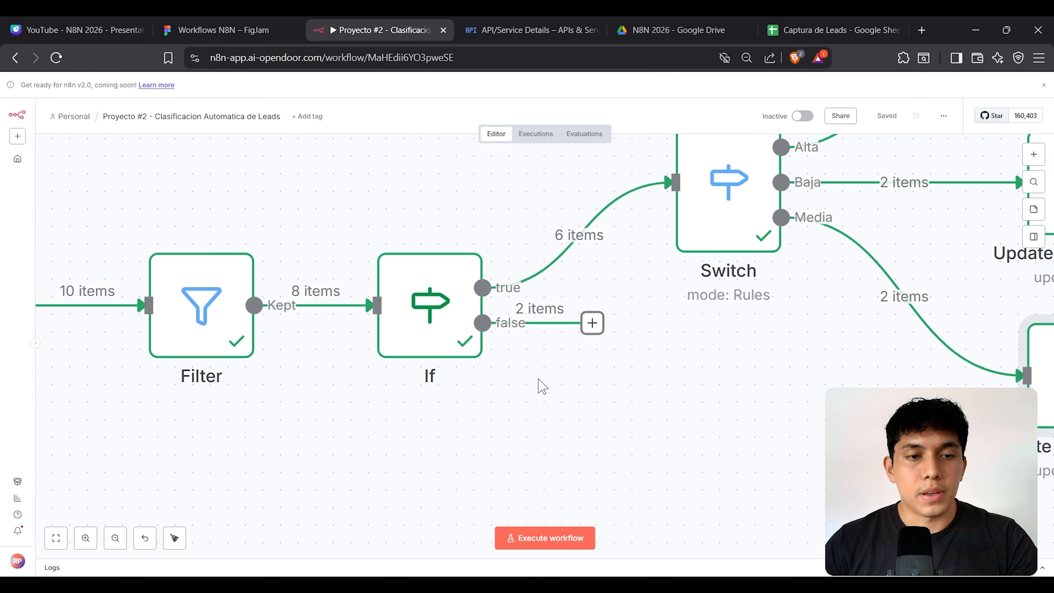
pyautogui.doubleClick(209, 299)
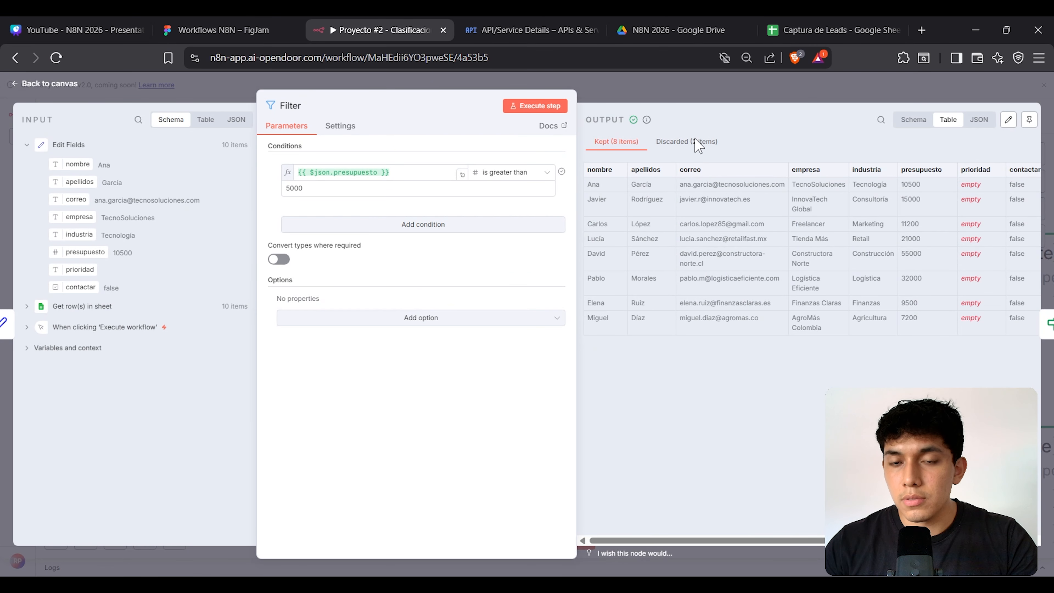
pyautogui.click(694, 142)
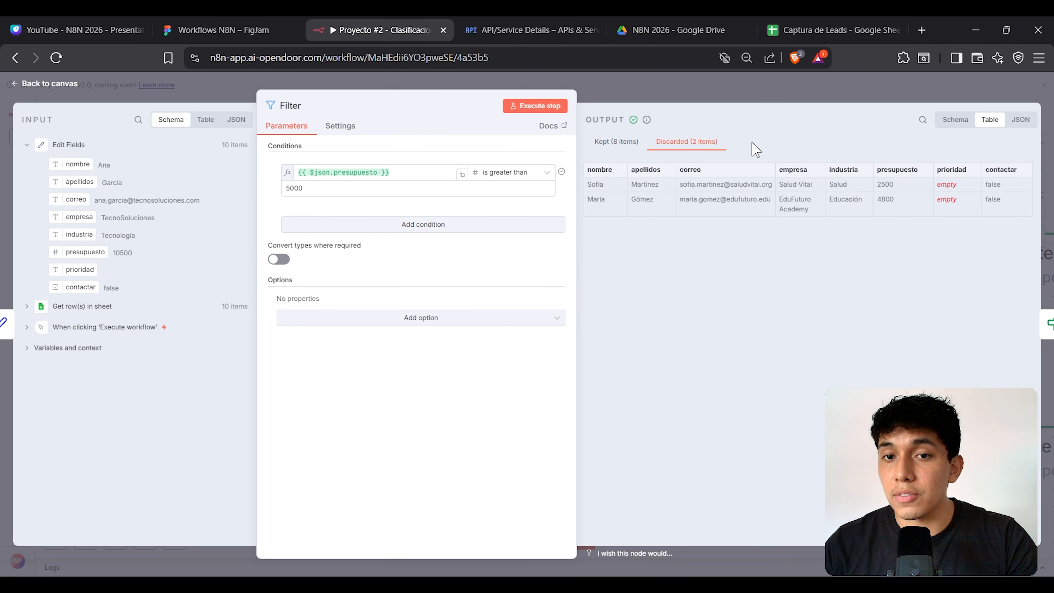
pyautogui.tripleClick(728, 184)
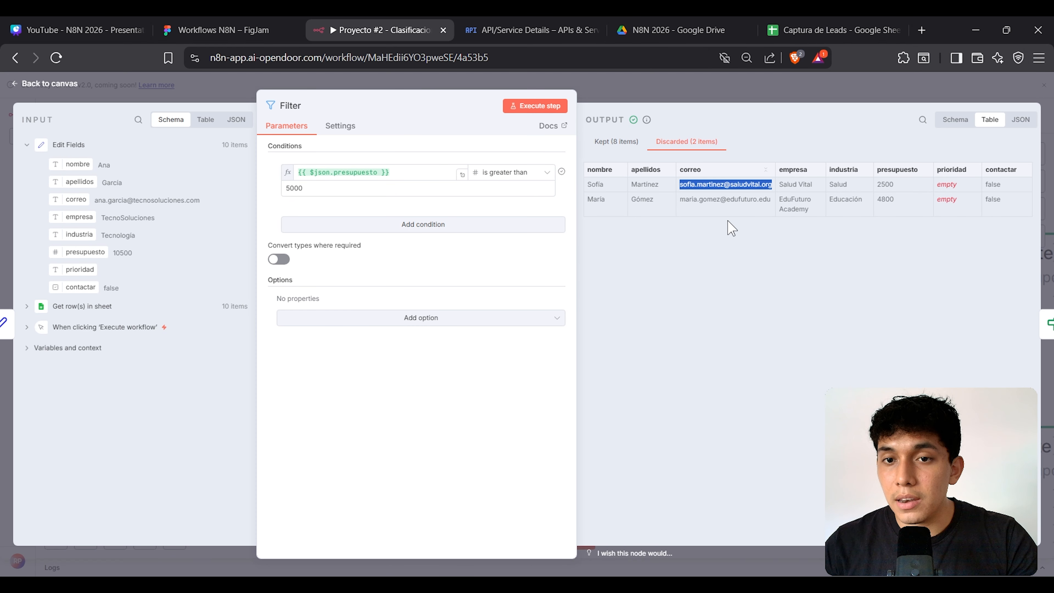
pyautogui.tripleClick(730, 203)
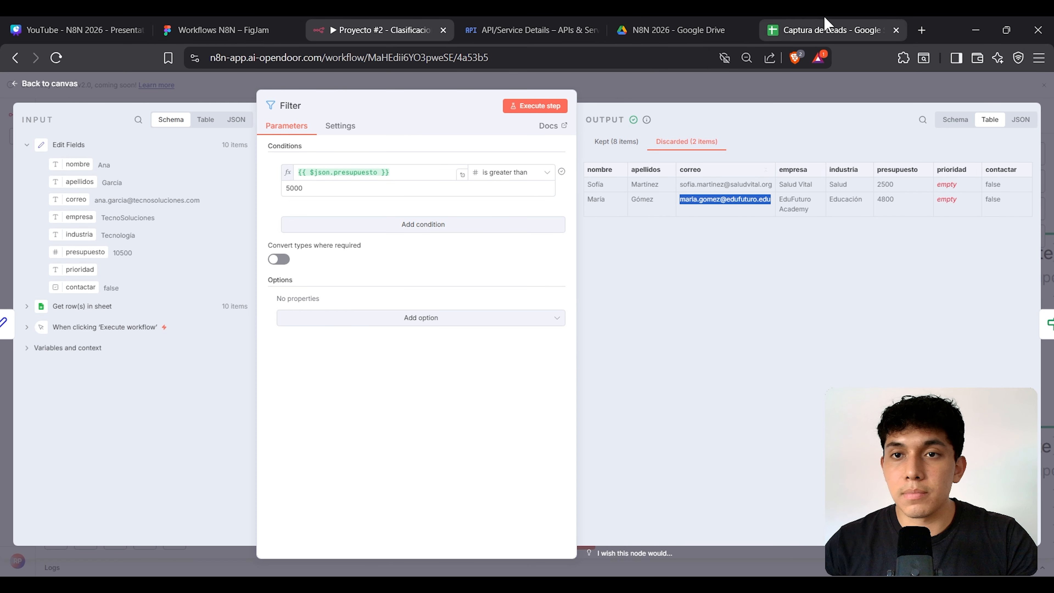
# Step: Highlight the matching rows 4 and 8 in Captura de Leads, then close the Filter panel
pyautogui.click(824, 30)
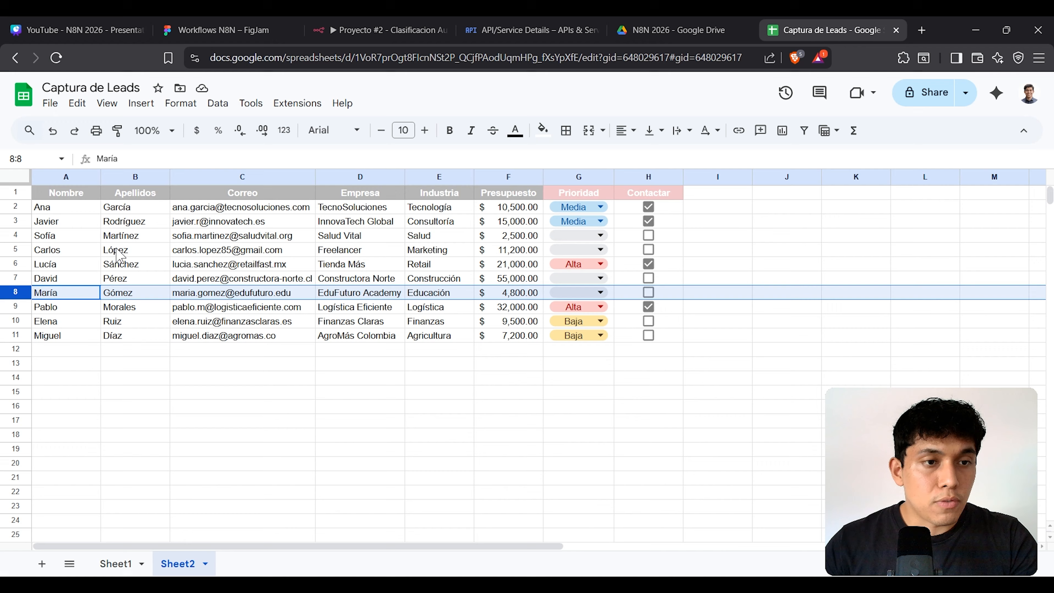
pyautogui.moveTo(77, 239); pyautogui.dragTo(121, 239)
pyautogui.click(16, 237)
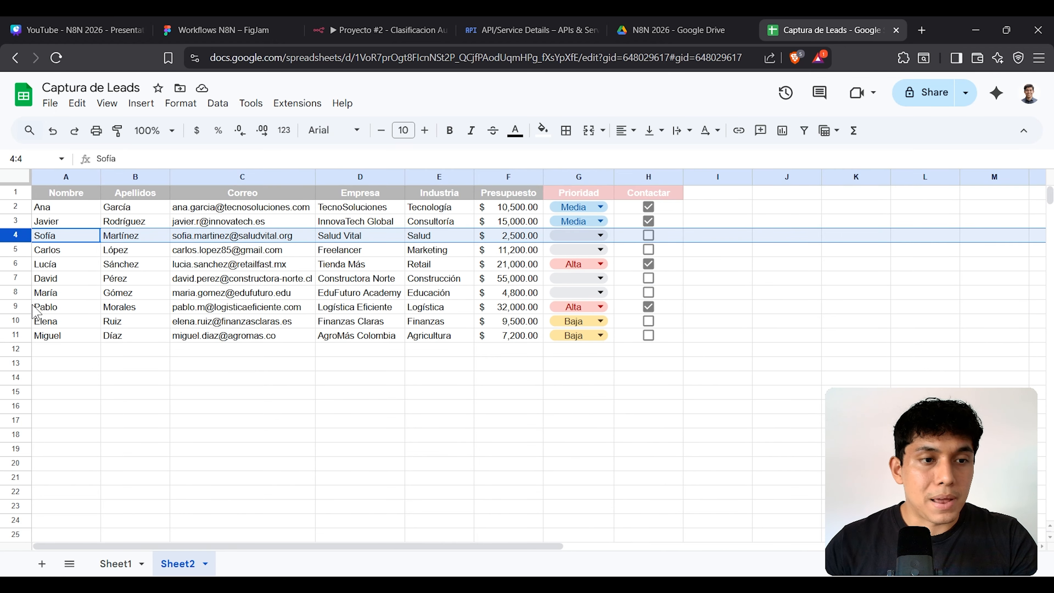
pyautogui.keyDown('ctrl'); pyautogui.click(19, 292); pyautogui.keyUp('ctrl')
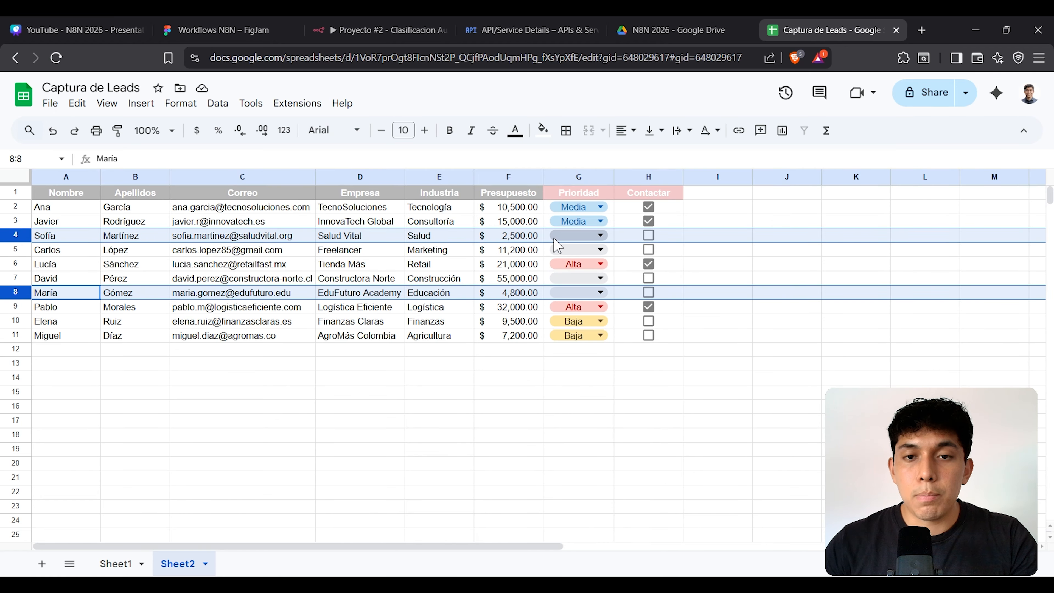
pyautogui.click(340, 24)
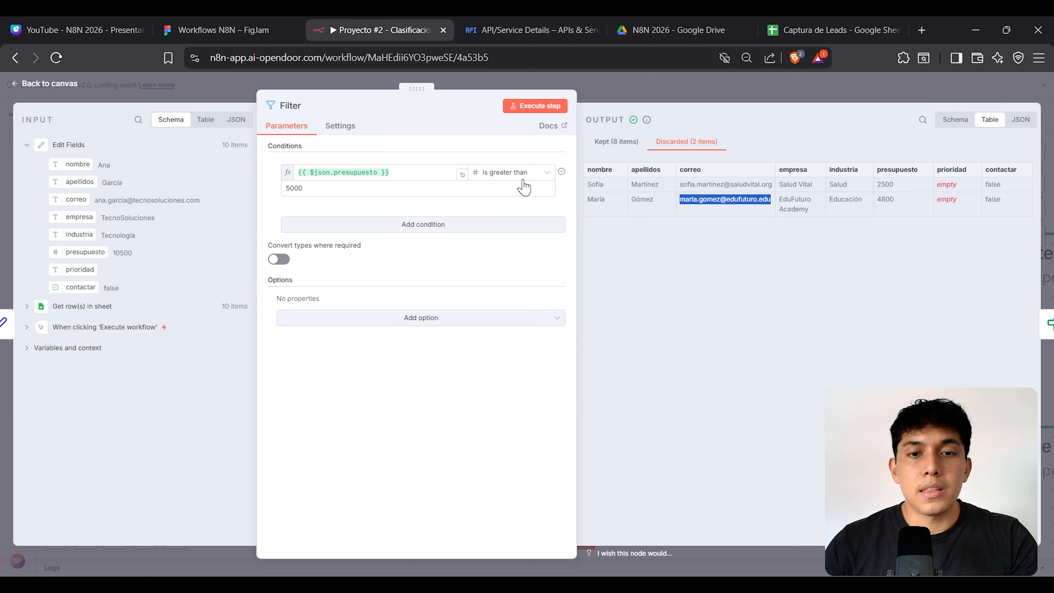
pyautogui.click(662, 102)
pyautogui.doubleClick(428, 307)
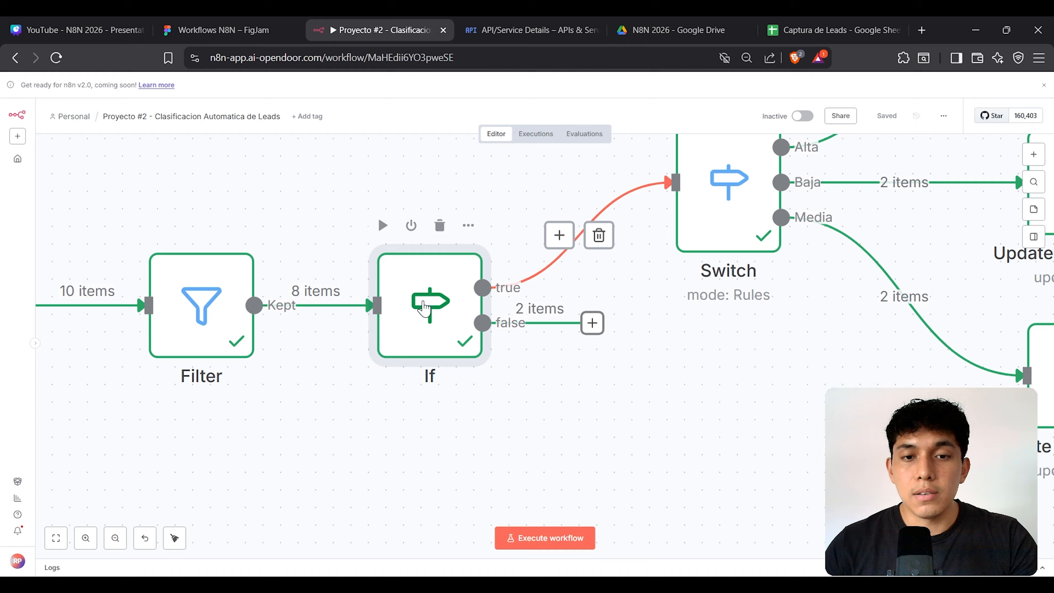
# Step: Review the If node's 2 false-branch leads against sheet rows 5 and 7, then zoom out
pyautogui.click(735, 144)
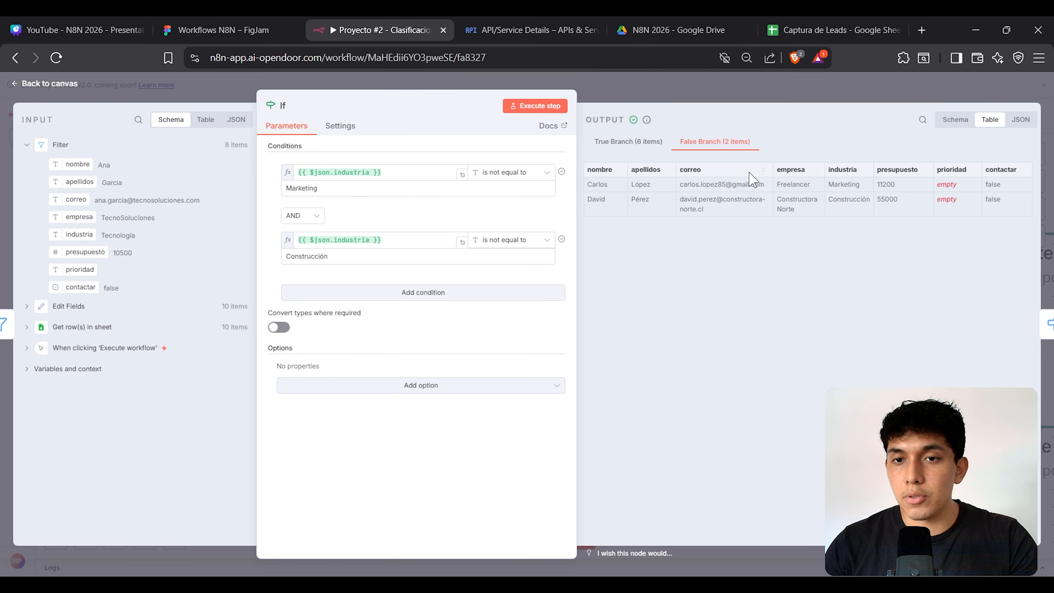
pyautogui.click(809, 30)
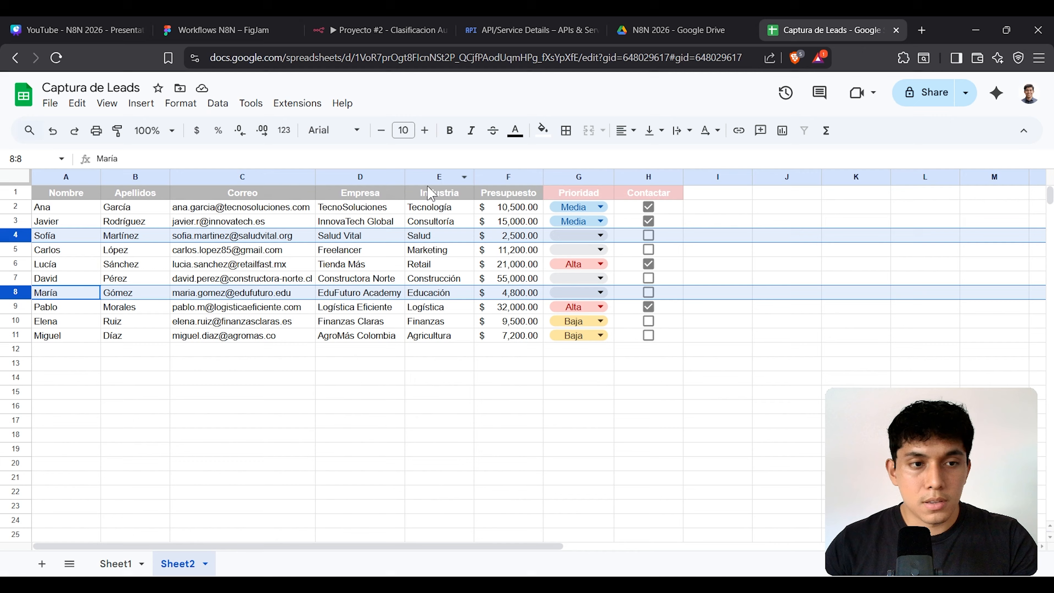
pyautogui.click(221, 336)
pyautogui.click(22, 248)
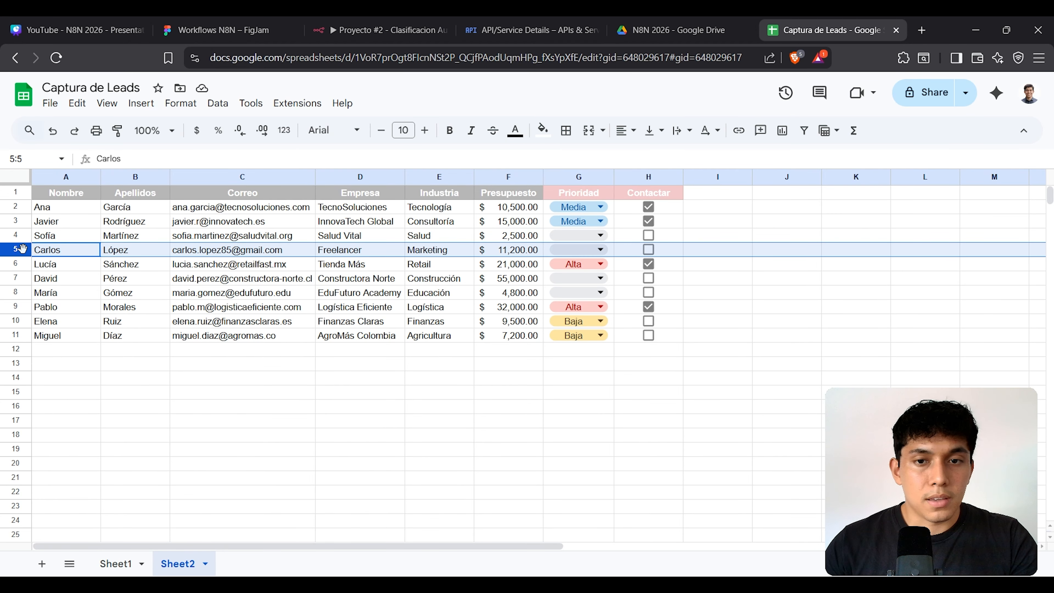
pyautogui.keyDown('ctrl'); pyautogui.click(17, 278); pyautogui.keyUp('ctrl')
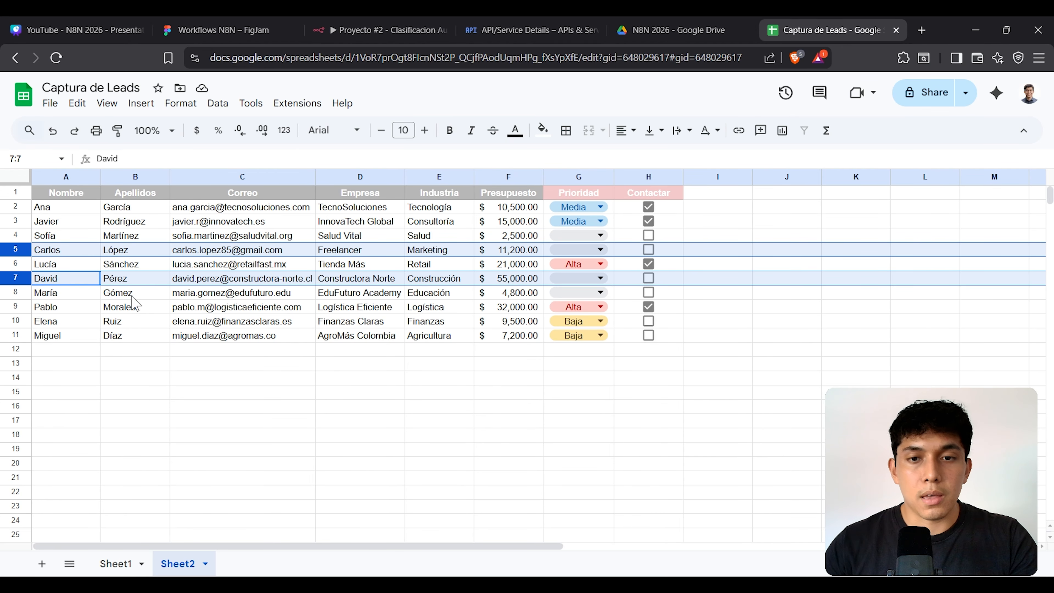
pyautogui.click(368, 20)
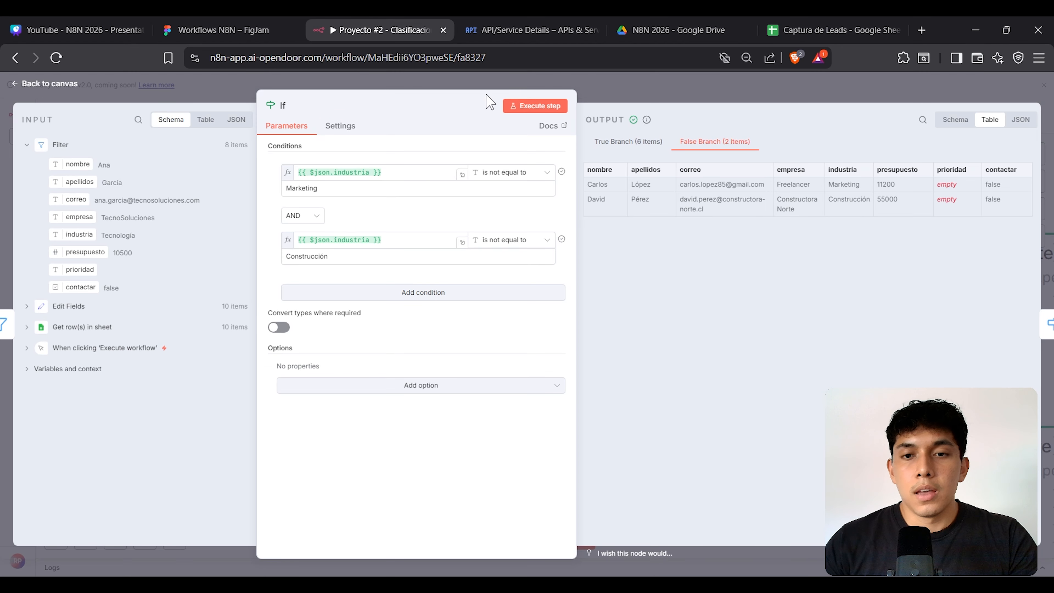
pyautogui.click(705, 81)
pyautogui.press('-')
pyautogui.press('-')
pyautogui.press('-')
pyautogui.press('-')
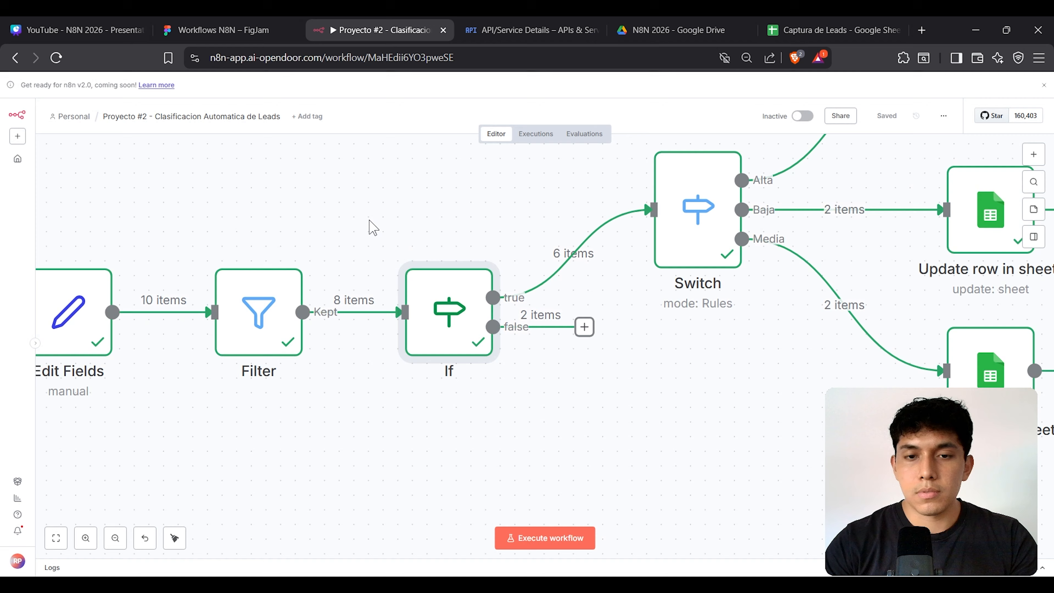
pyautogui.hscroll(-4, 527, 420)
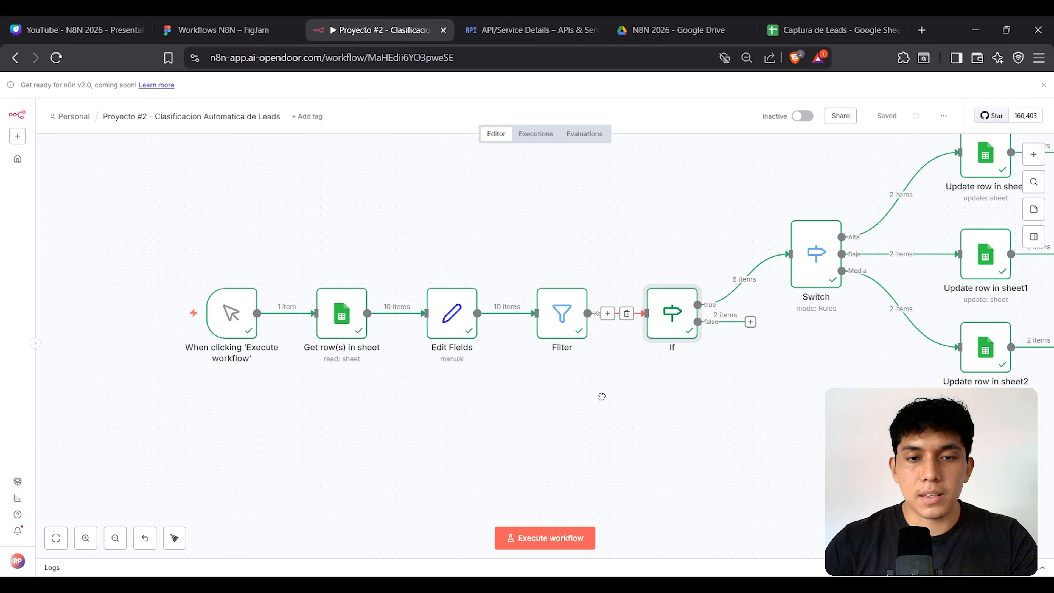
# Step: Shift the trigger-through-If nodes left to make room
pyautogui.moveTo(164, 235); pyautogui.dragTo(760, 453)
pyautogui.moveTo(677, 308); pyautogui.dragTo(584, 258)
pyautogui.click(734, 351)
pyautogui.moveTo(536, 202); pyautogui.dragTo(657, 354)
pyautogui.click(703, 338)
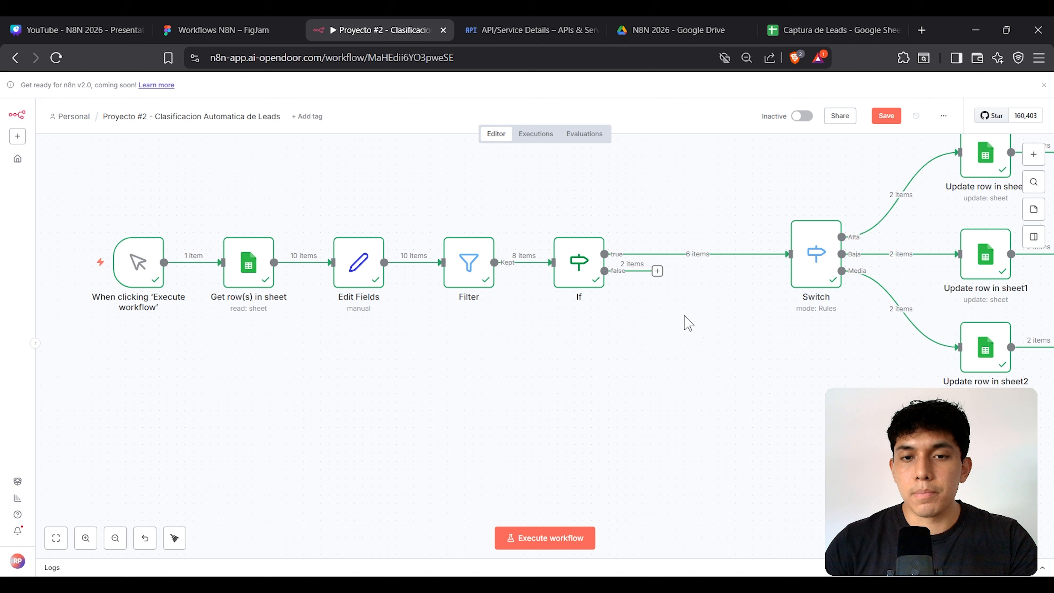
# Step: Attach a Google Sheets Update row in sheet node to the If false output
pyautogui.moveTo(658, 273); pyautogui.dragTo(701, 322)
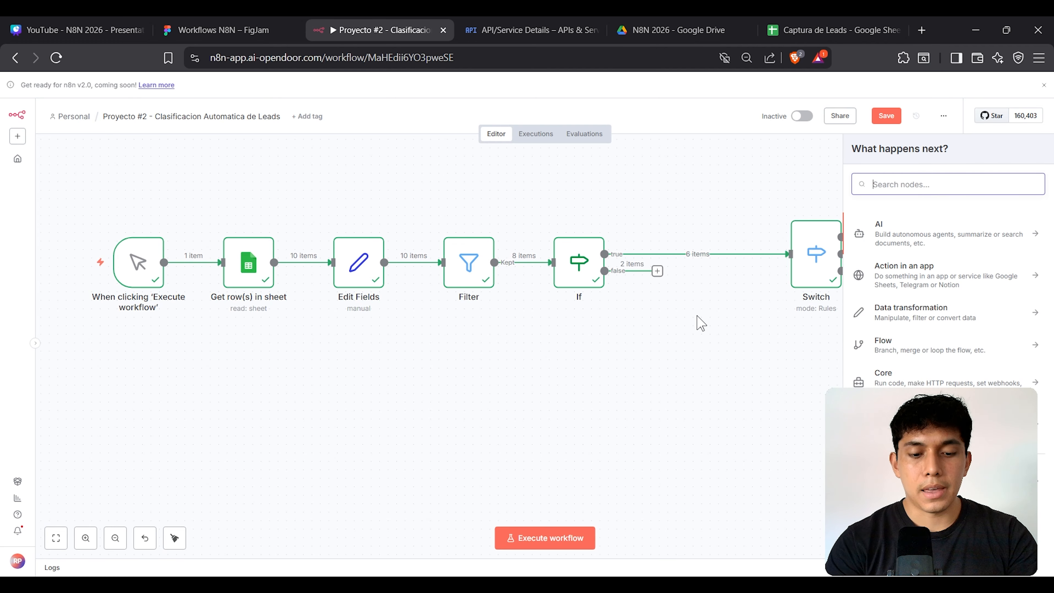
pyautogui.write('sheet')
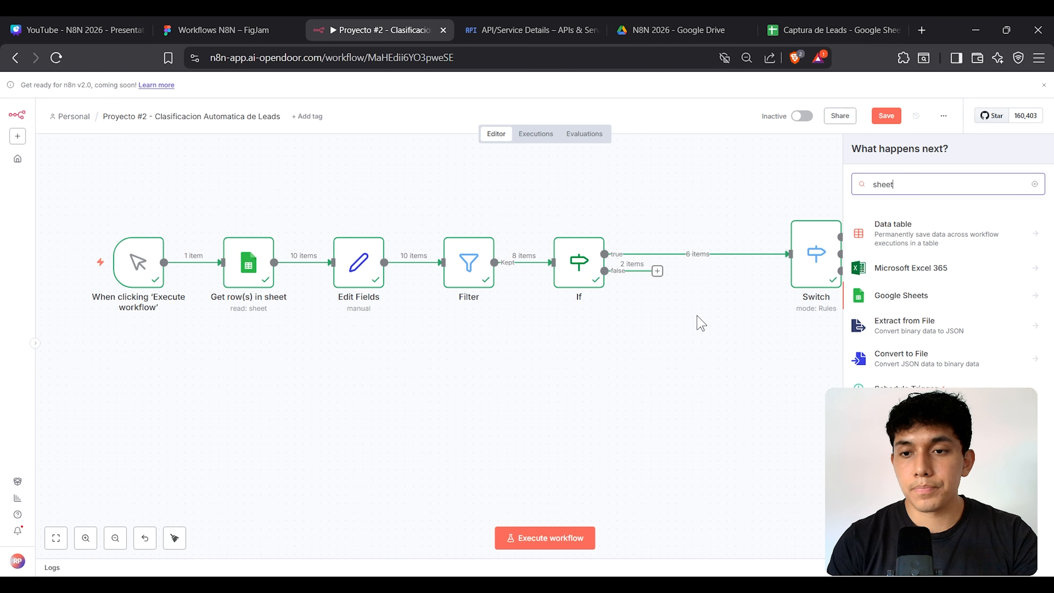
pyautogui.press('Down')
pyautogui.press('Down')
pyautogui.press('Return')
pyautogui.write('update')
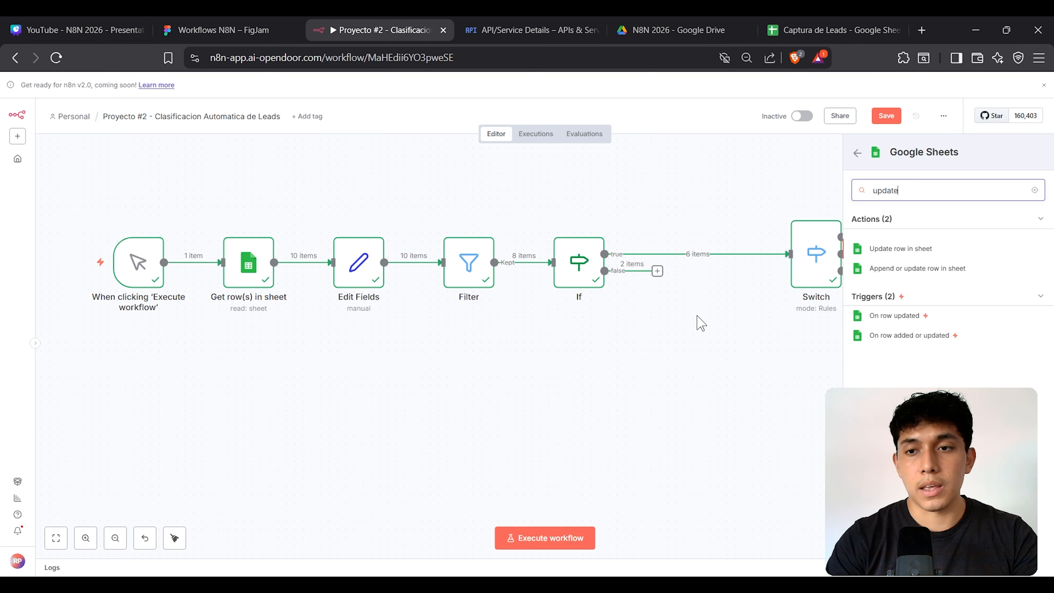
pyautogui.press('Return')
pyautogui.press('Escape')
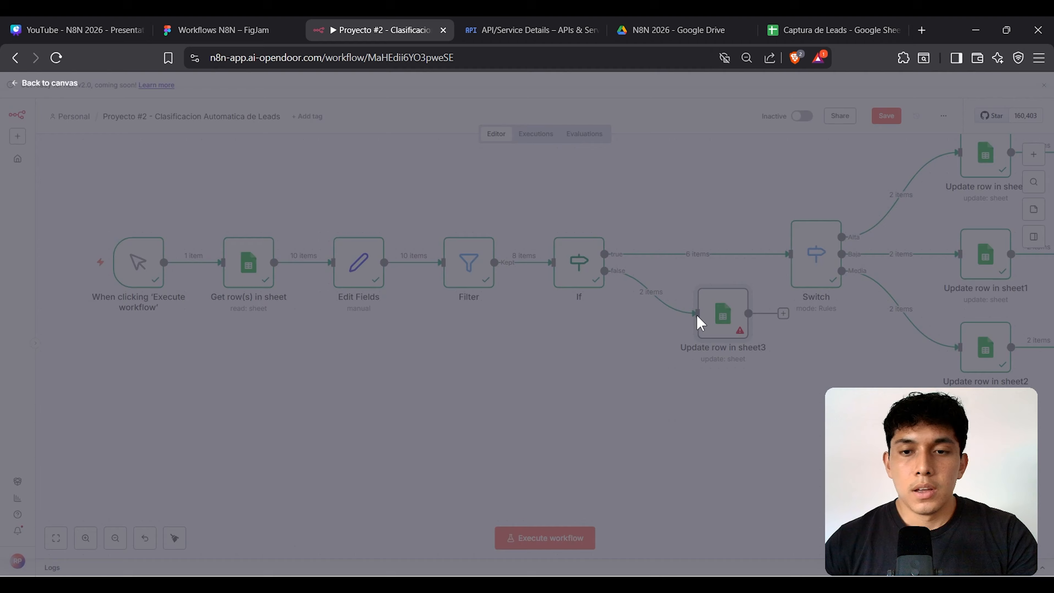
# Step: Target Captura de Leads Sheet2, matching rows on Correo with the incoming correo field
pyautogui.doubleClick(700, 291)
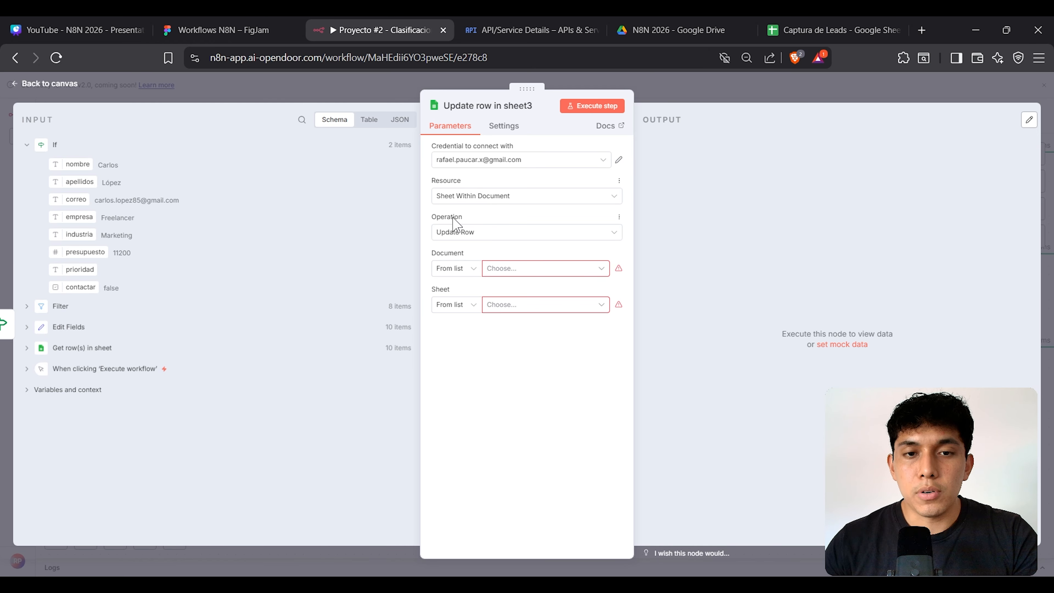
pyautogui.click(520, 270)
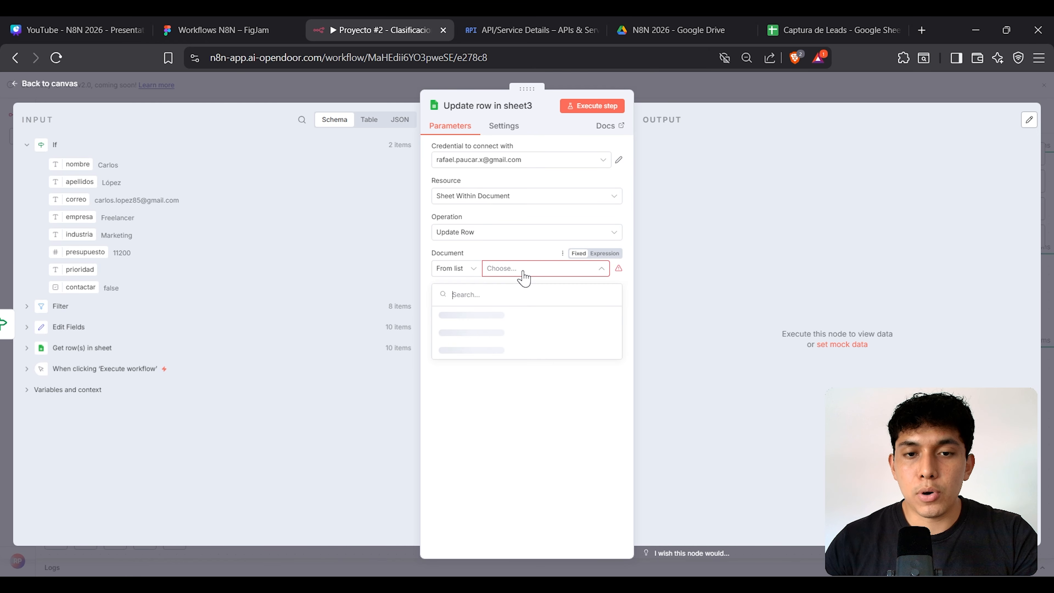
pyautogui.click(542, 324)
pyautogui.click(525, 307)
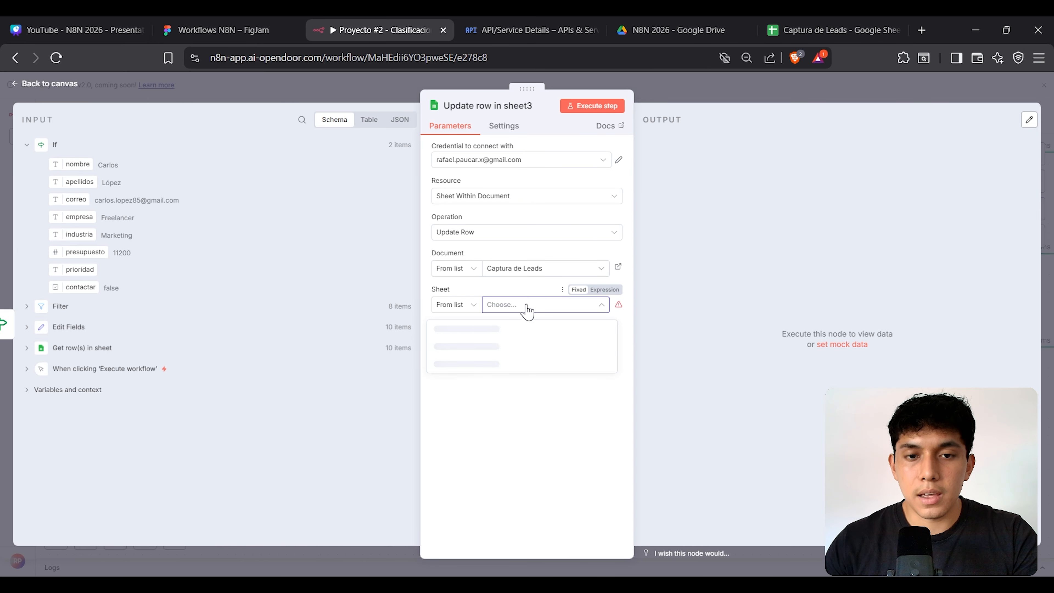
pyautogui.click(528, 348)
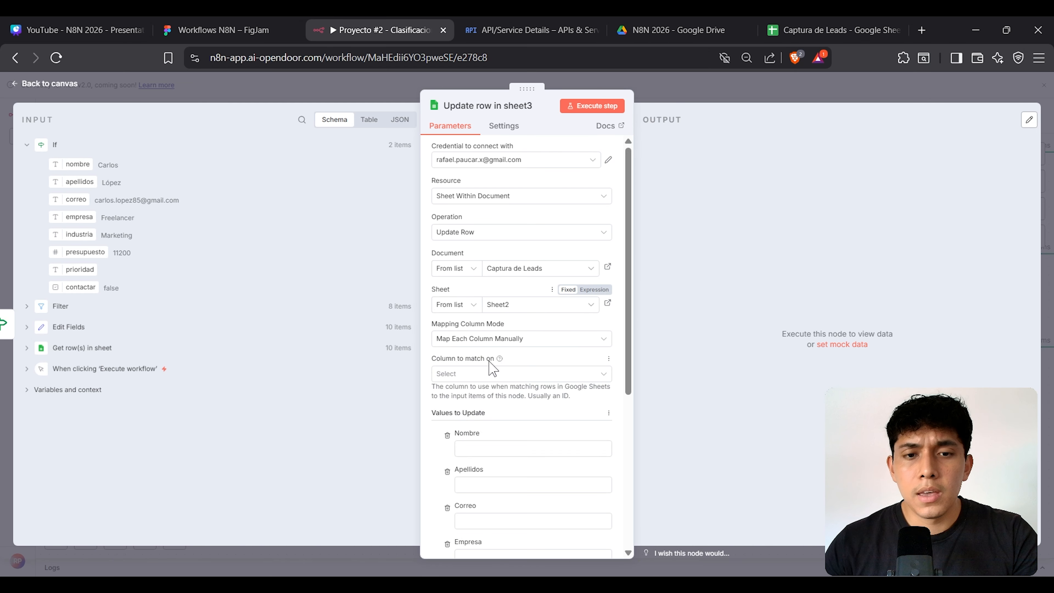
pyautogui.scroll(-2, 495, 324)
pyautogui.click(489, 305)
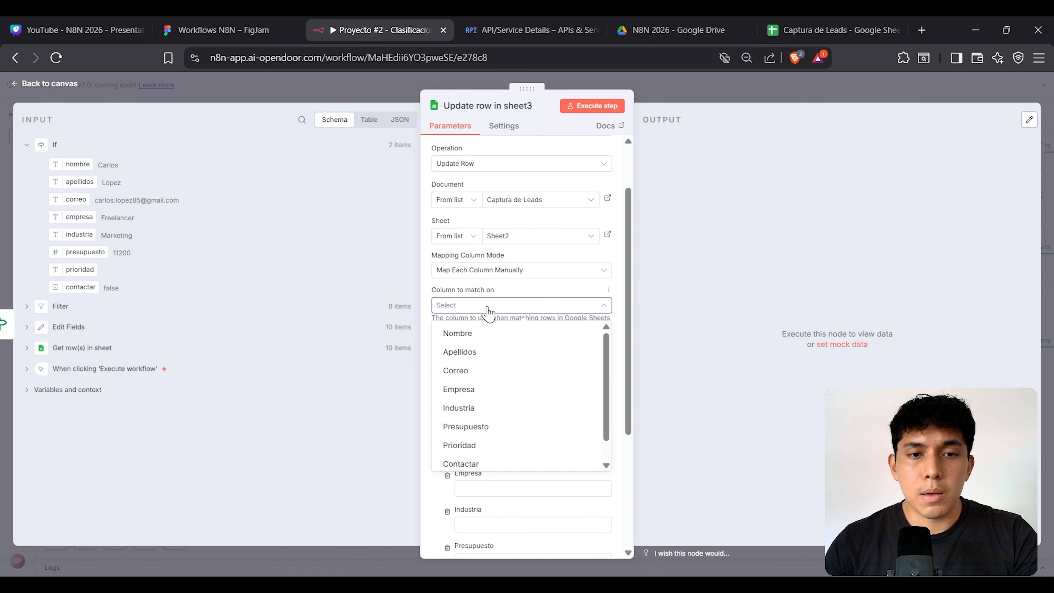
pyautogui.click(485, 374)
pyautogui.click(495, 378)
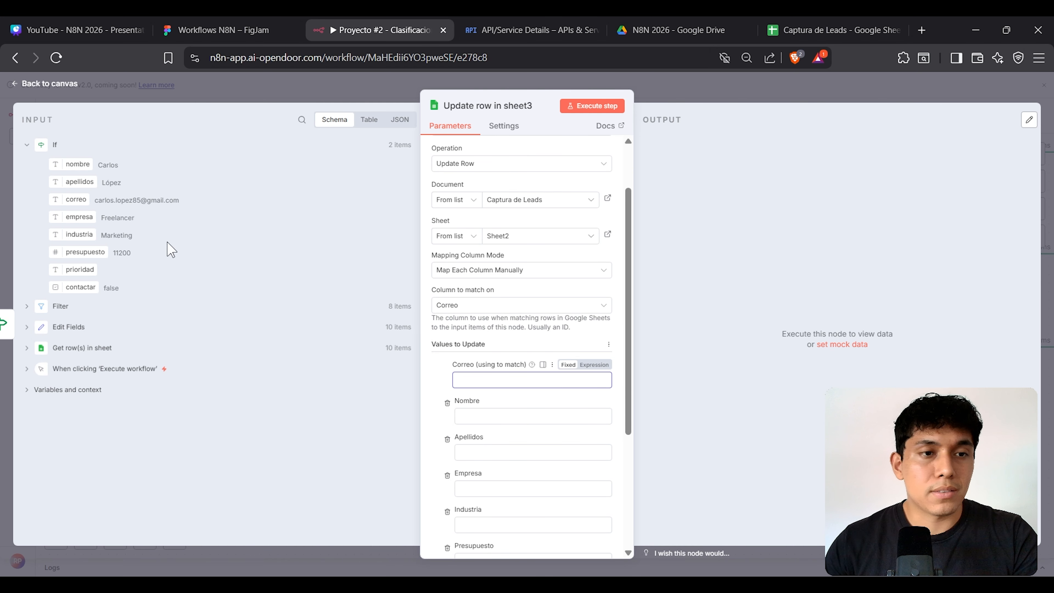
pyautogui.moveTo(83, 200); pyautogui.dragTo(498, 380)
# Step: Remove Nombre, Industria, Empresa, Apellidos and Presupuesto from the columns to update
pyautogui.scroll(-5, 456, 266)
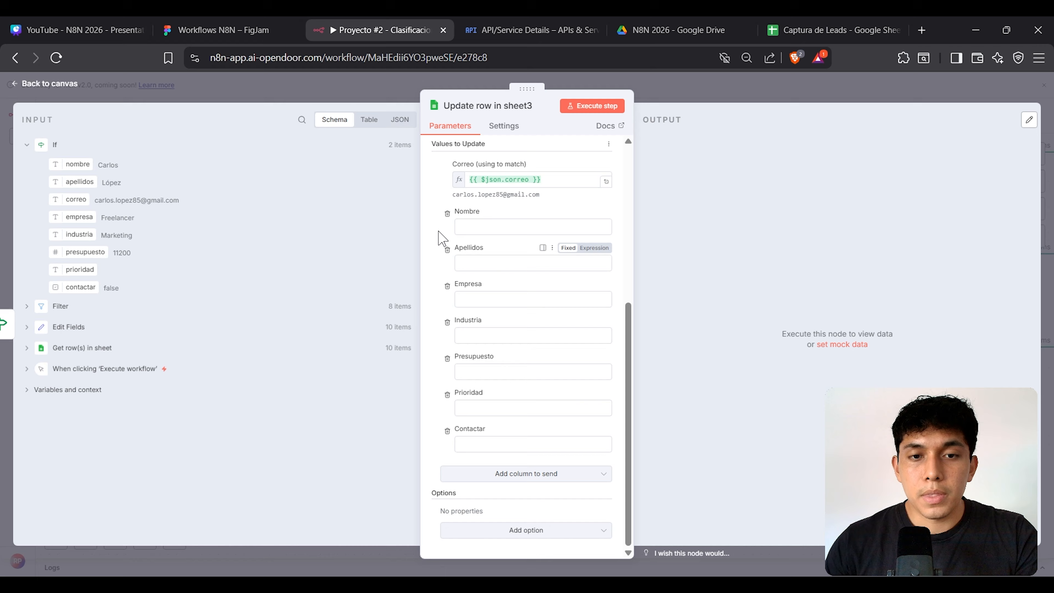
pyautogui.click(447, 216)
pyautogui.click(447, 322)
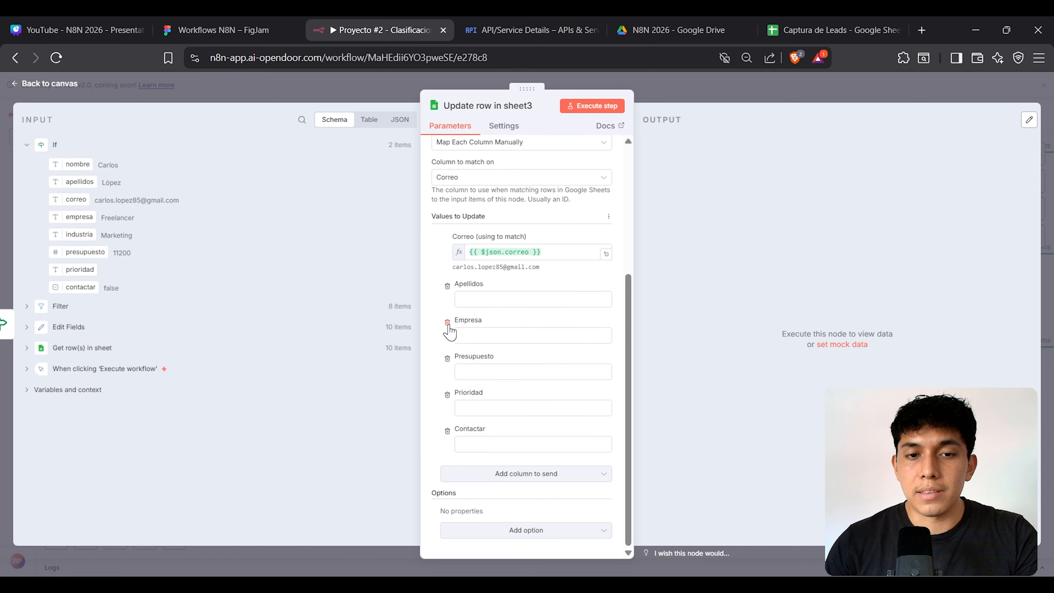
pyautogui.click(447, 323)
pyautogui.click(448, 323)
pyautogui.click(448, 358)
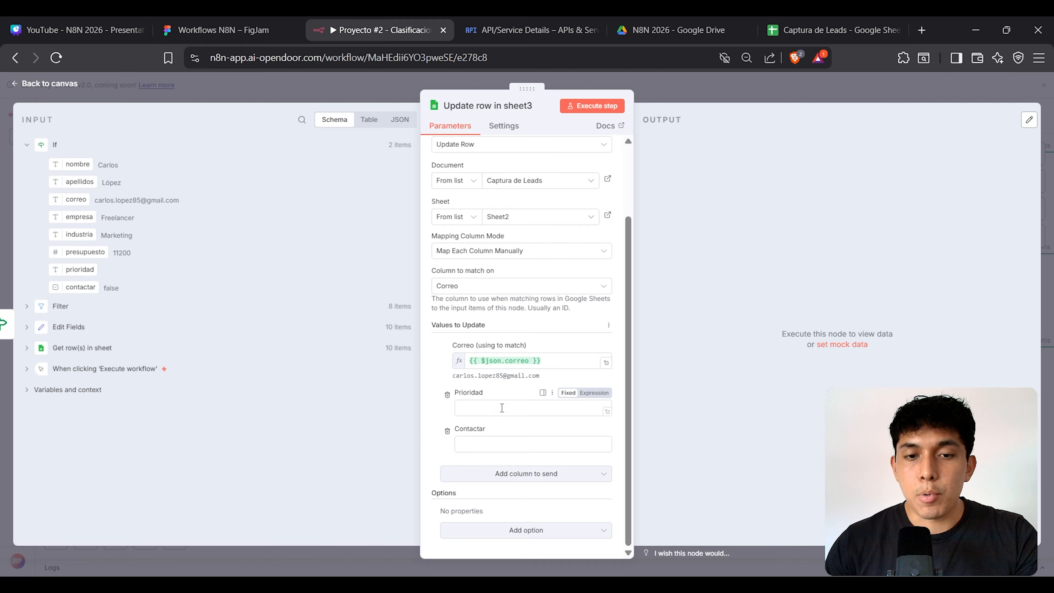
# Step: Set Prioridad to Muy Baja and Contactar to the expression {{ false }}
pyautogui.click(490, 409)
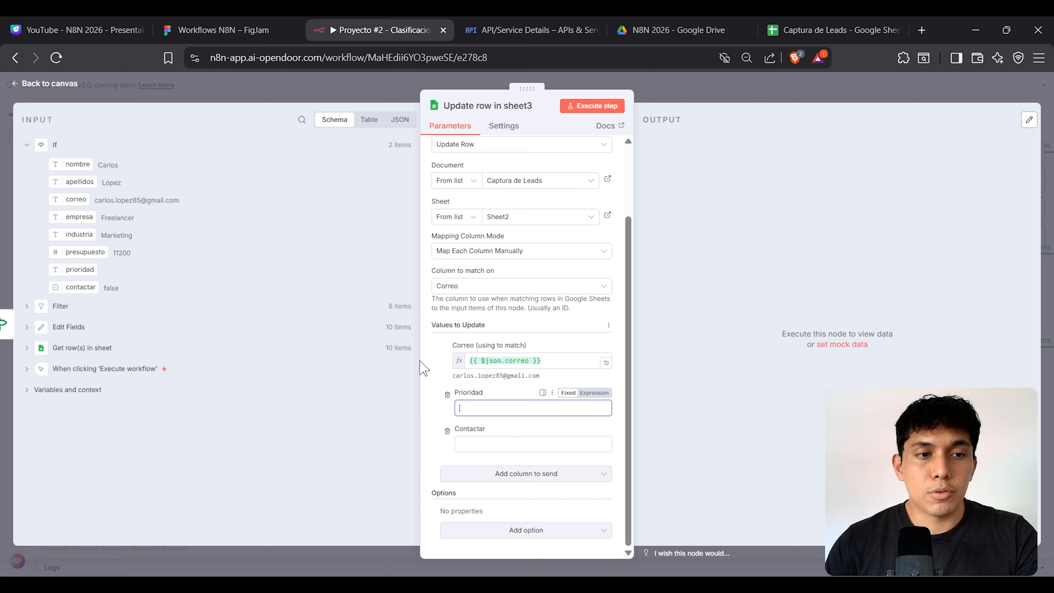
pyautogui.write('Muy Baja')
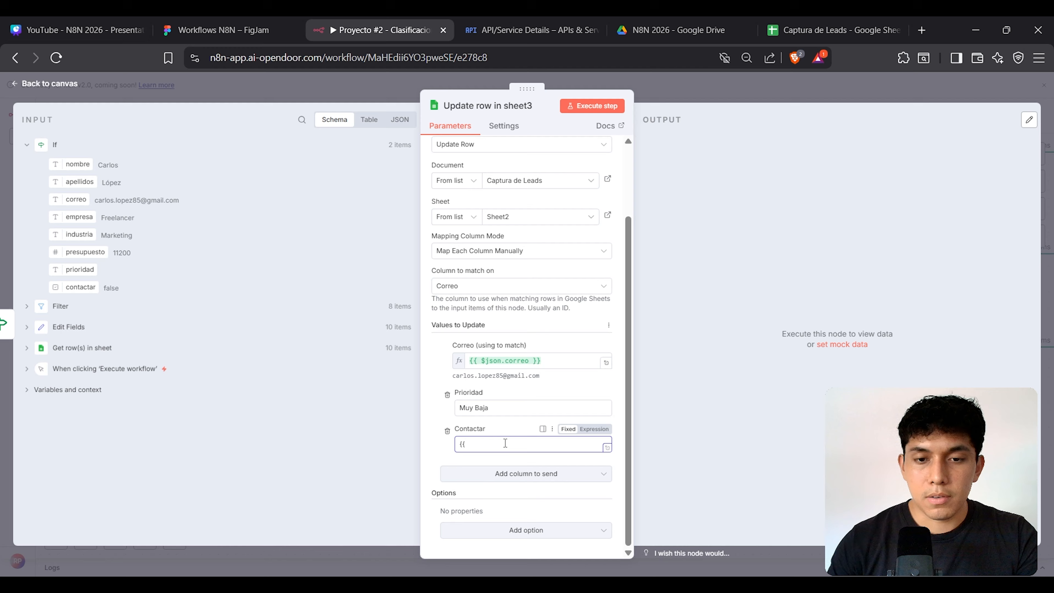
pyautogui.click(596, 430)
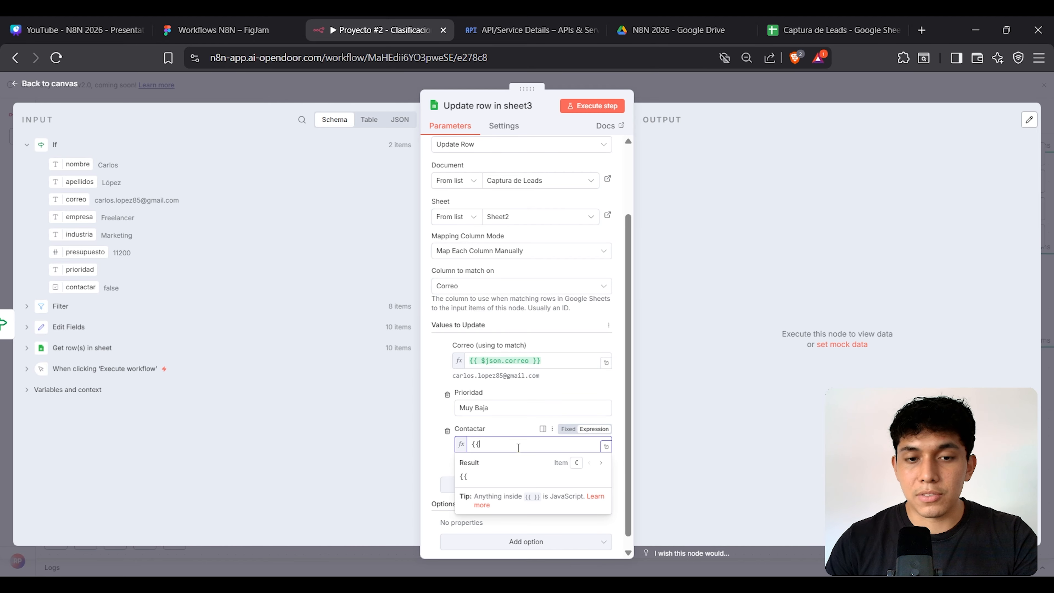
pyautogui.write('{{ ')
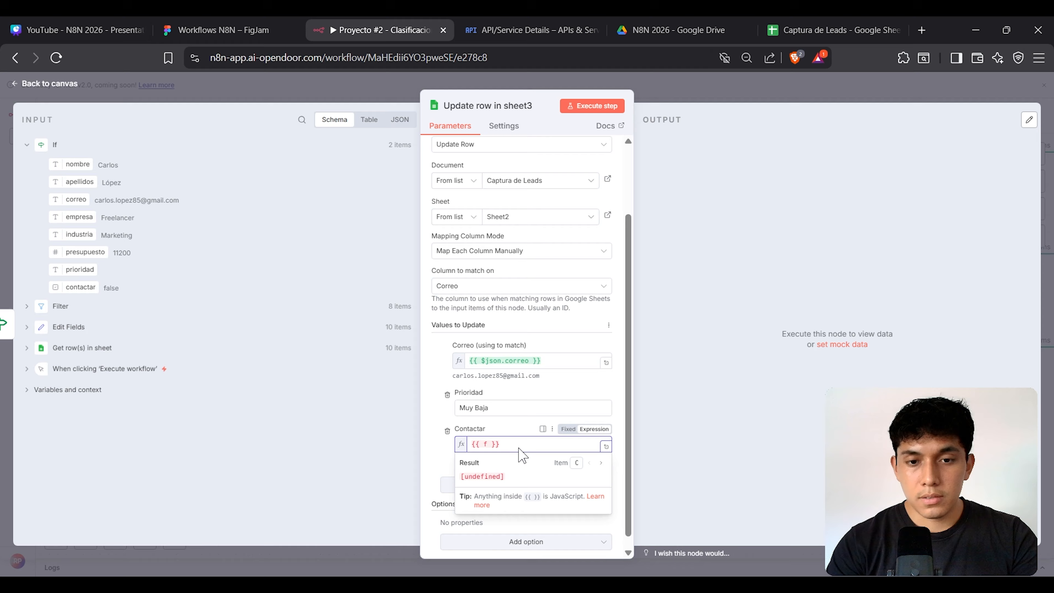
pyautogui.write('false')
pyautogui.click(653, 332)
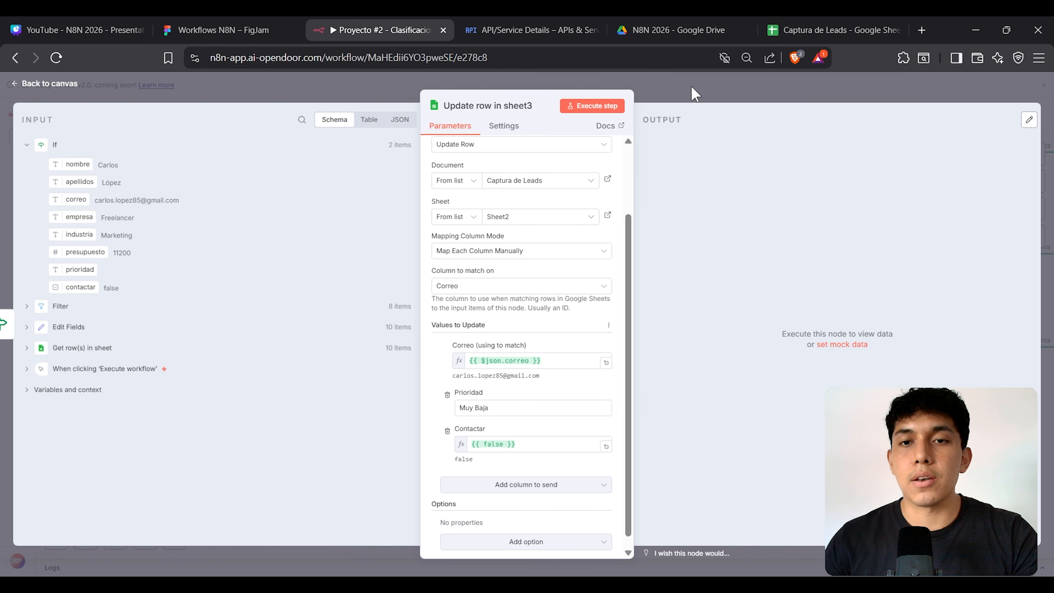
pyautogui.click(789, 30)
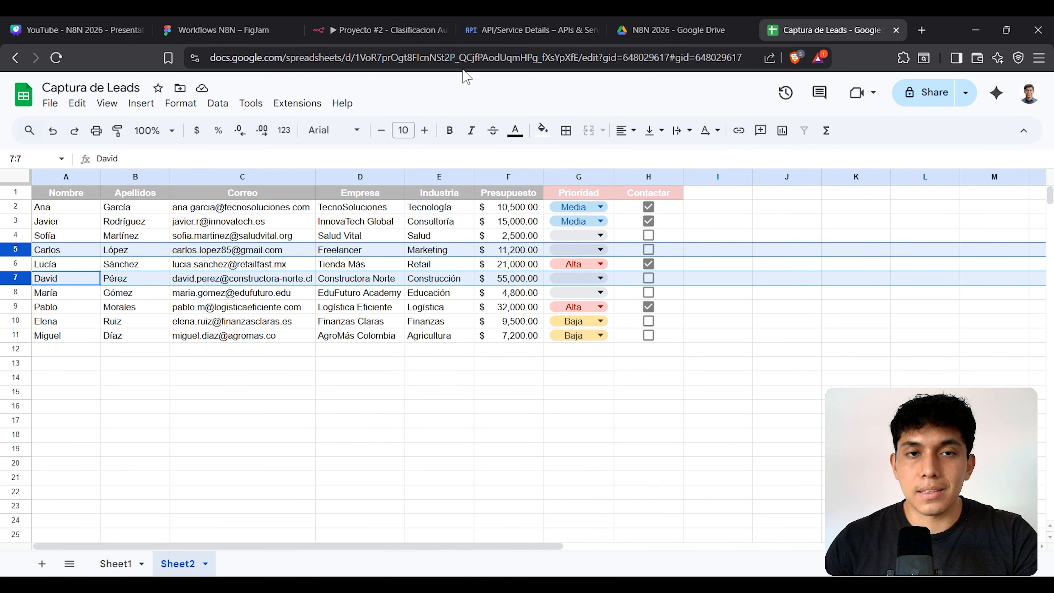
pyautogui.click(401, 31)
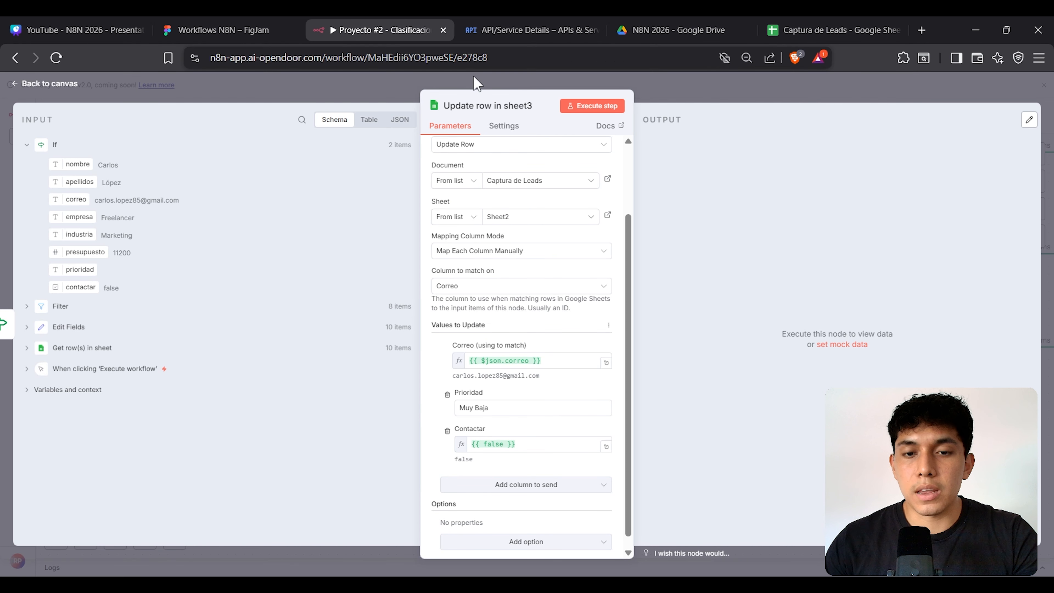
# Step: Close the node settings, centre the workflow on the canvas and save it
pyautogui.click(655, 88)
pyautogui.moveTo(581, 205); pyautogui.dragTo(577, 207)
pyautogui.press('-')
pyautogui.press('-')
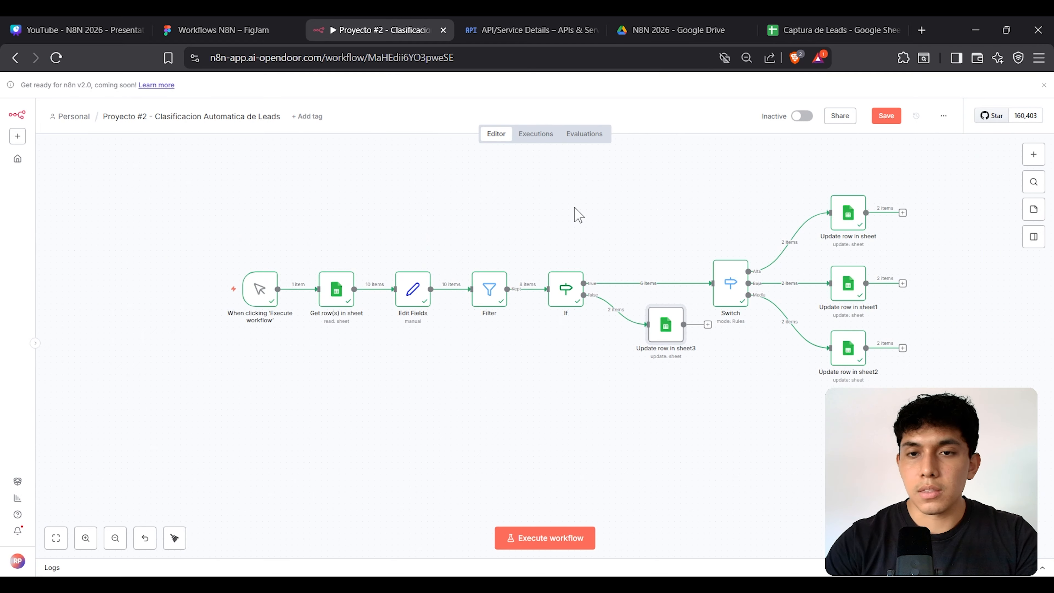
pyautogui.moveTo(655, 234); pyautogui.dragTo(586, 248)
pyautogui.click(886, 116)
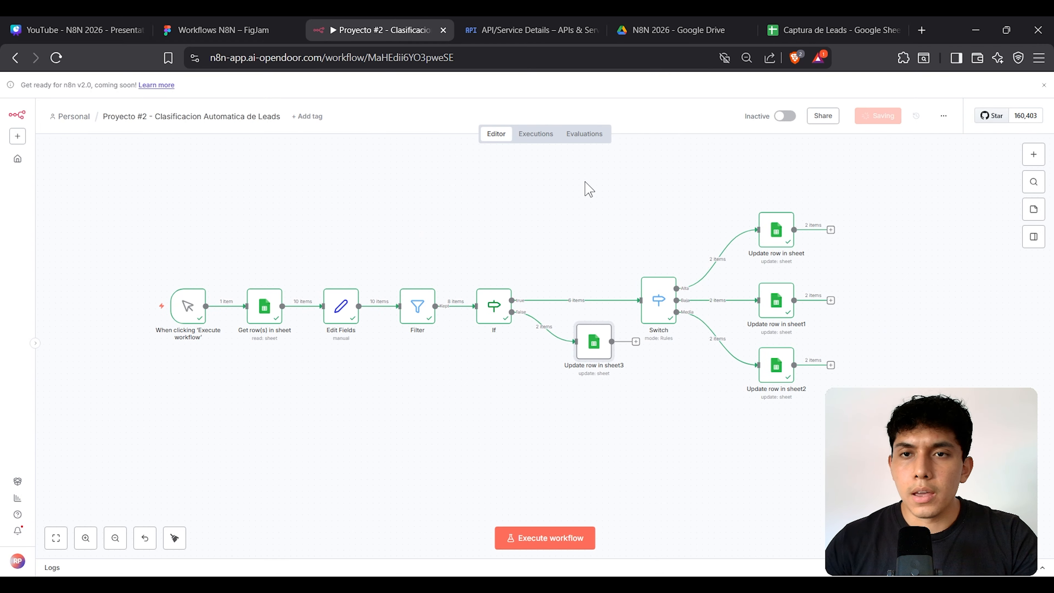
# Step: Execute the whole workflow so 2 items pass through Update row in sheet3
pyautogui.click(463, 216)
pyautogui.moveTo(120, 224); pyautogui.dragTo(870, 414)
pyautogui.click(416, 195)
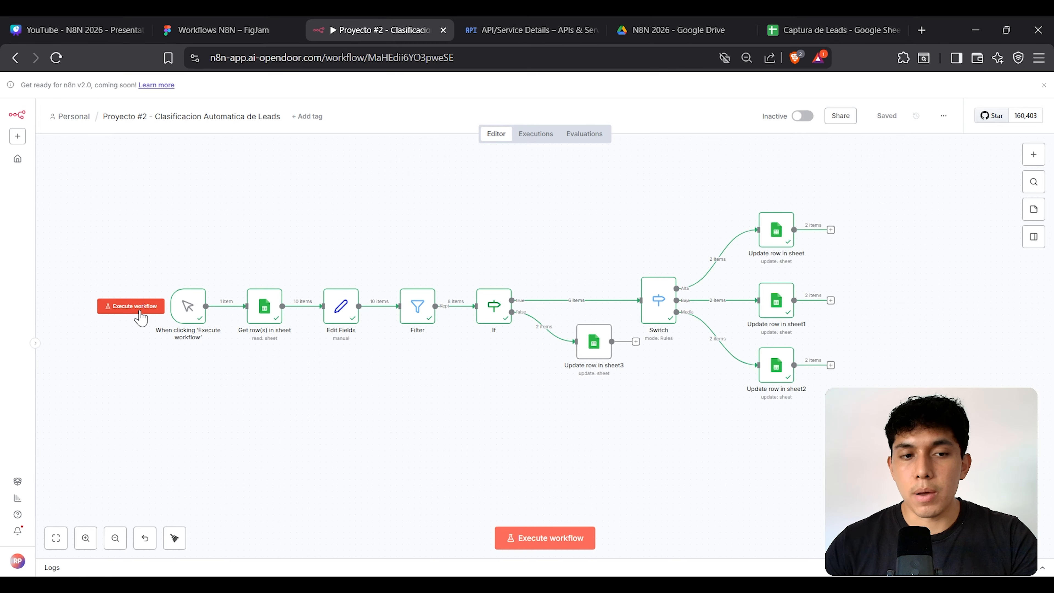
pyautogui.click(141, 315)
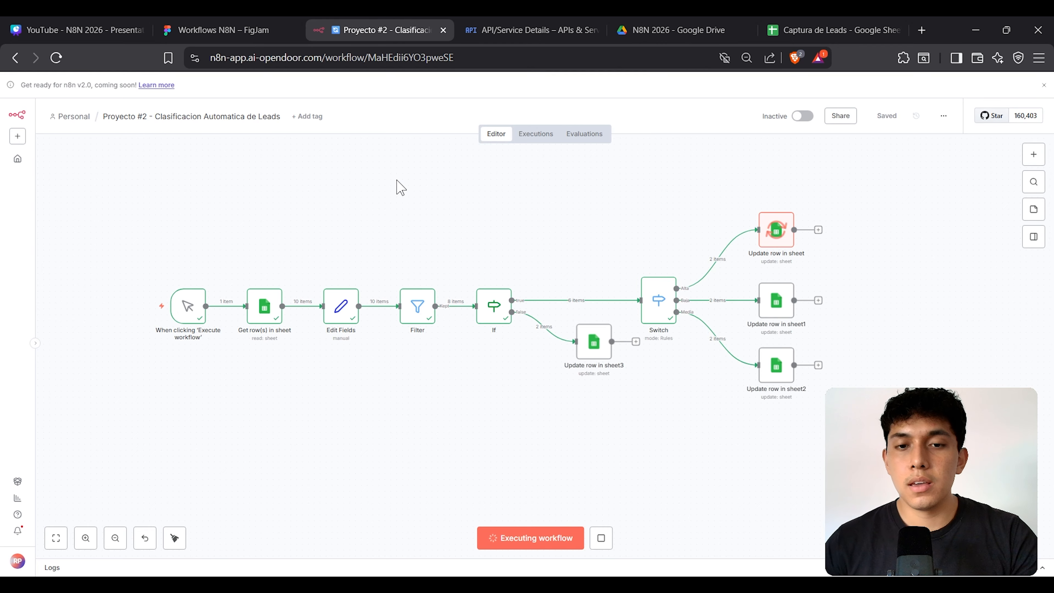
# Step: Confirm in the Captura de Leads sheet that rows 5 and 7 show Muy Baja, then return to n8n
pyautogui.click(831, 33)
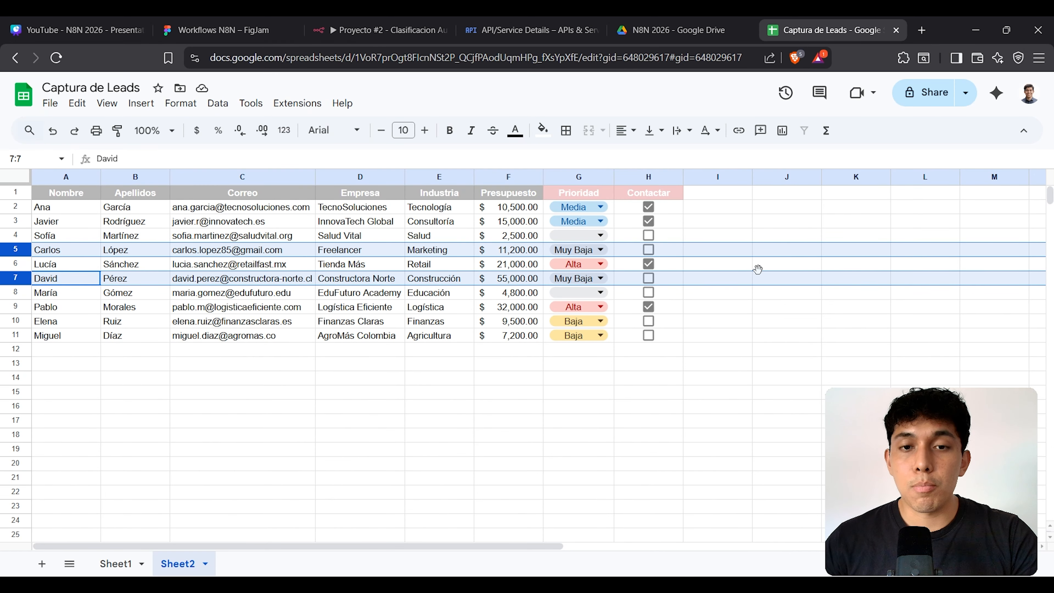
pyautogui.click(16, 235)
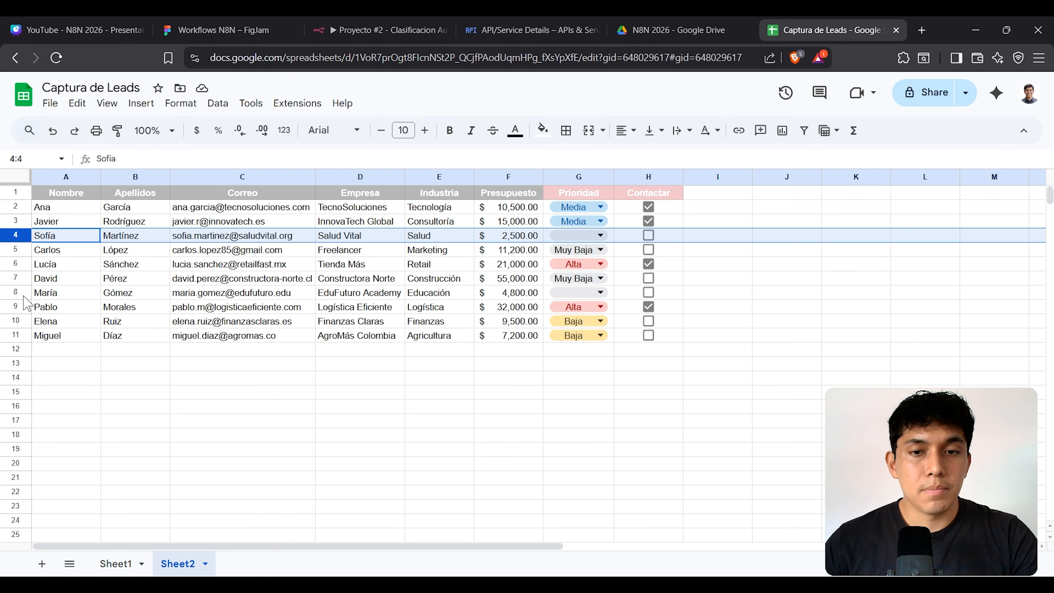
pyautogui.click(24, 297)
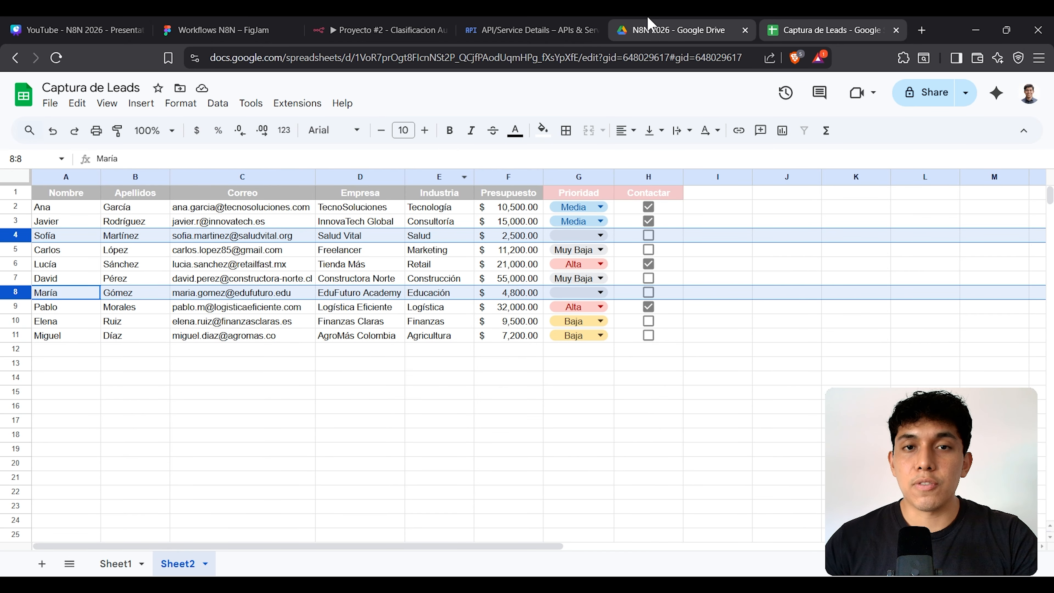
pyautogui.click(413, 29)
pyautogui.scroll(5, 430, 352)
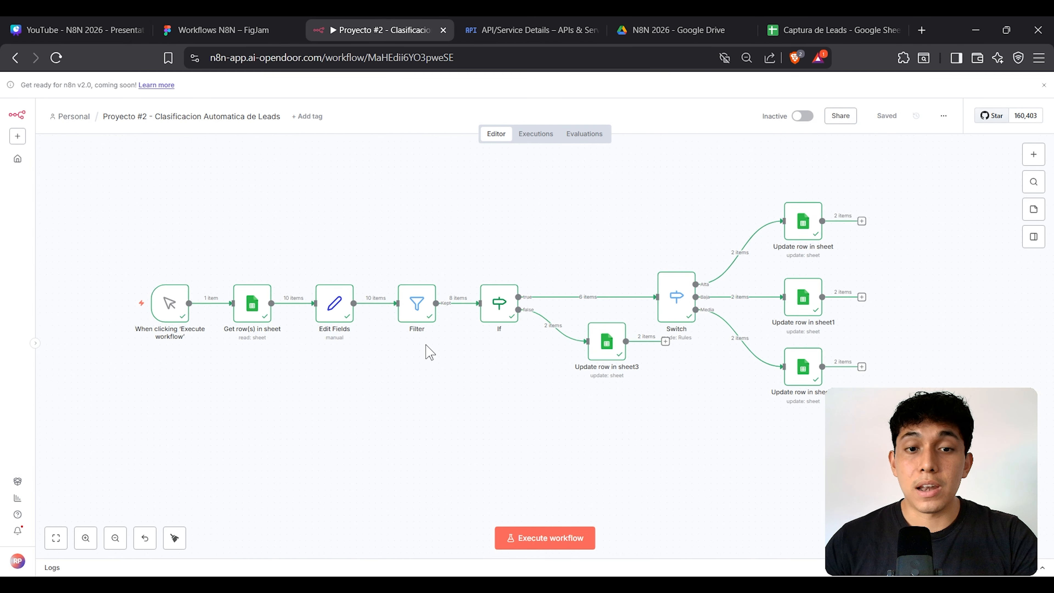
# Step: Inspect the Filter node's settings, then fit the whole executed workflow in view
pyautogui.doubleClick(473, 312)
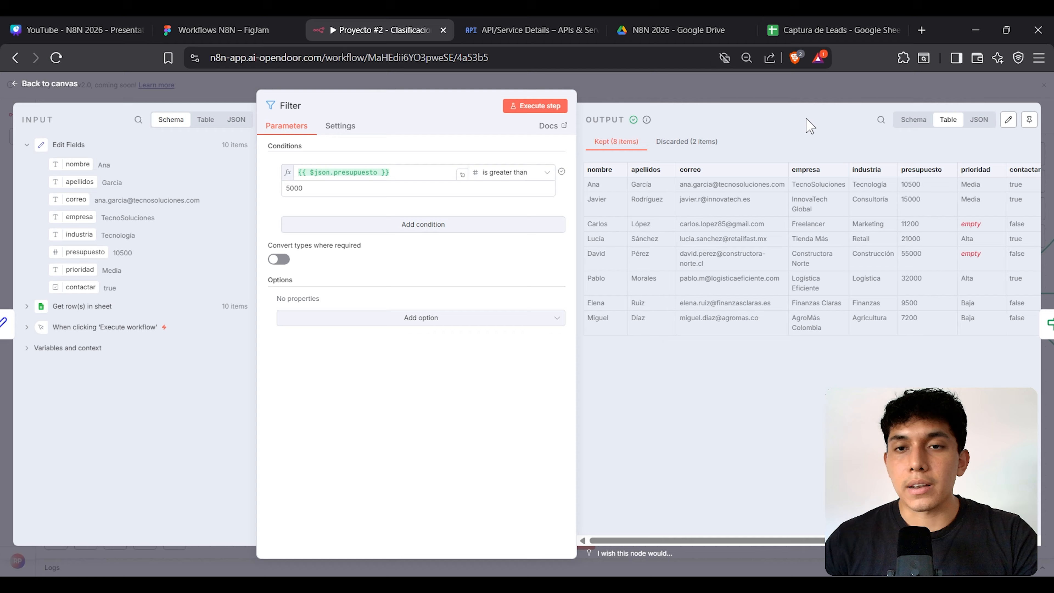
pyautogui.click(794, 94)
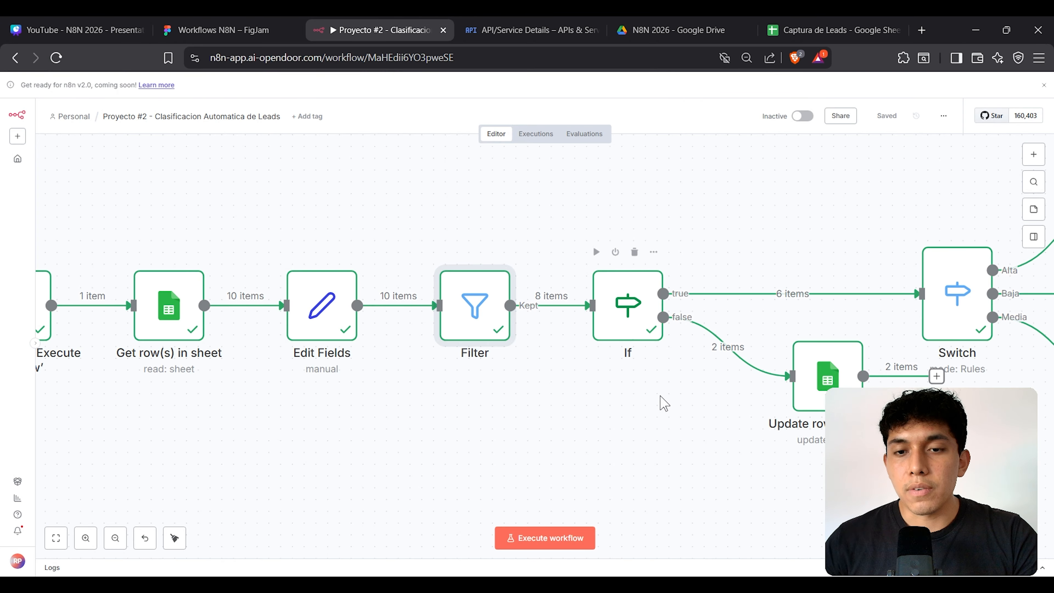
pyautogui.moveTo(664, 403); pyautogui.dragTo(364, 426)
pyautogui.moveTo(394, 296)
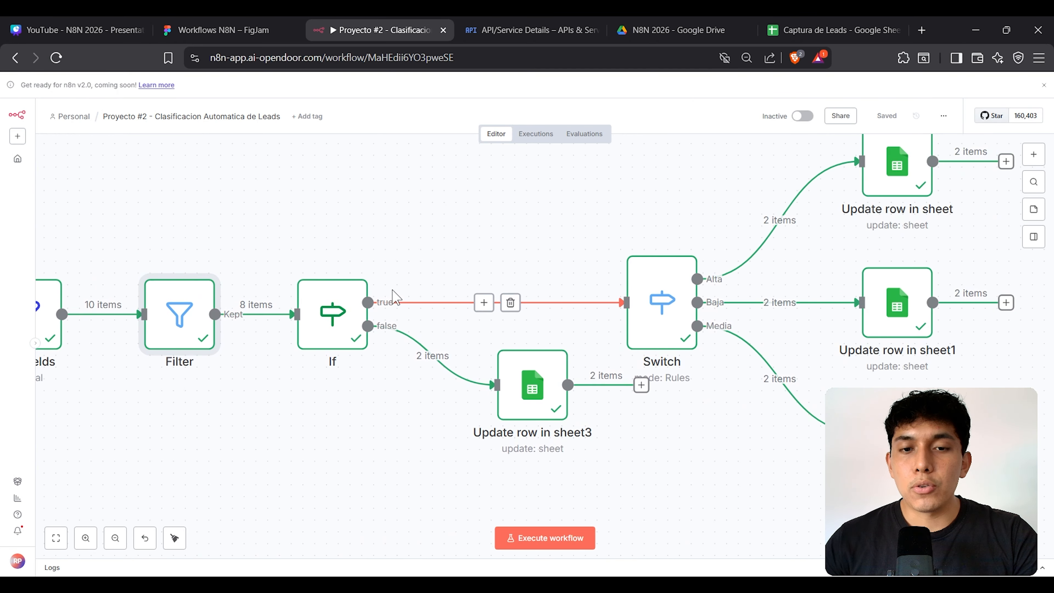
pyautogui.click(406, 211)
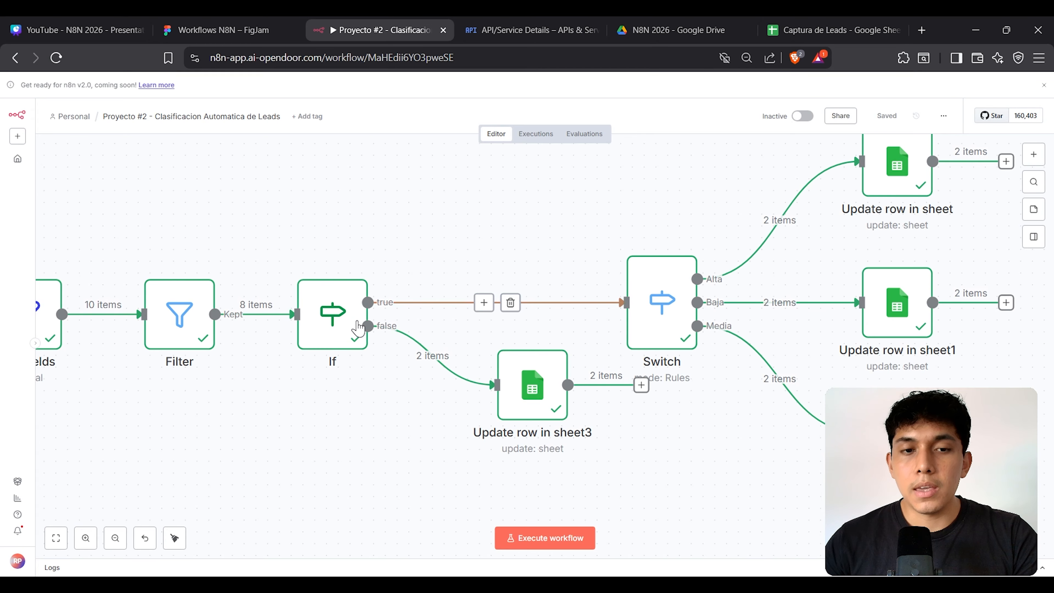
pyautogui.moveTo(385, 311)
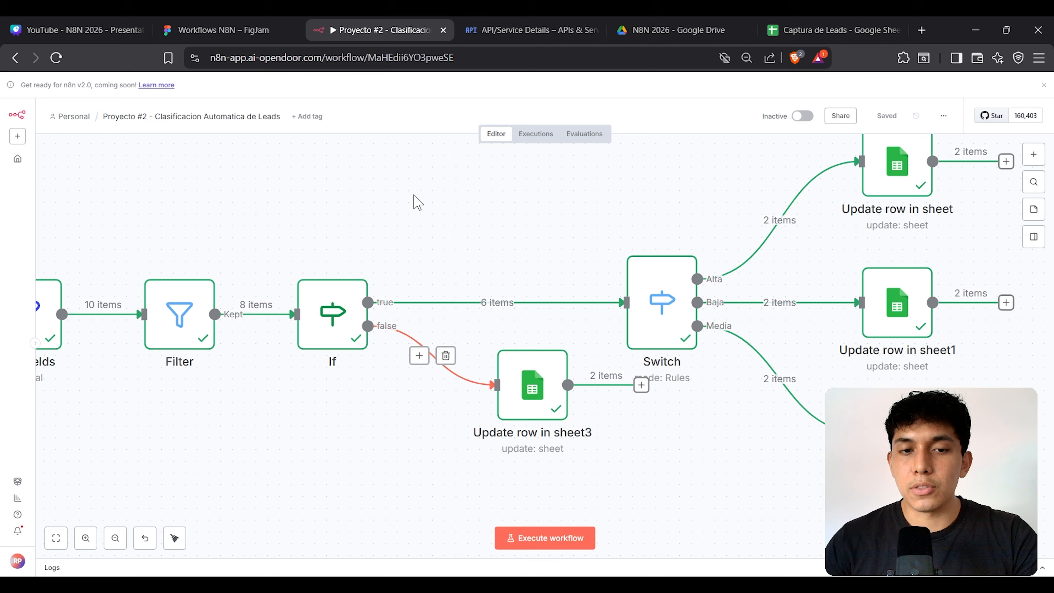
pyautogui.moveTo(337, 346)
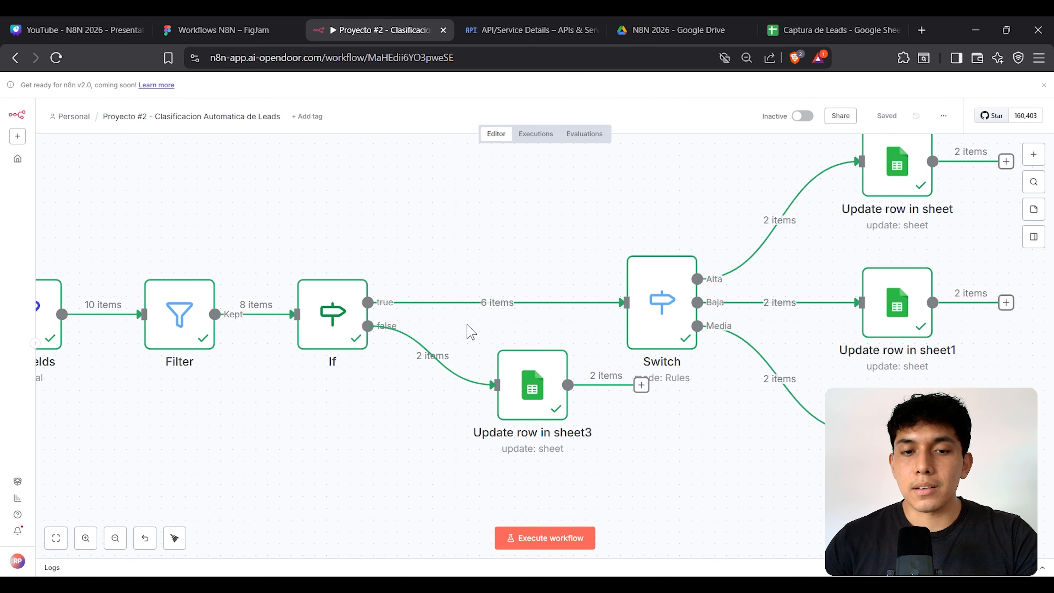
pyautogui.moveTo(468, 326); pyautogui.dragTo(659, 489)
pyautogui.press('1')
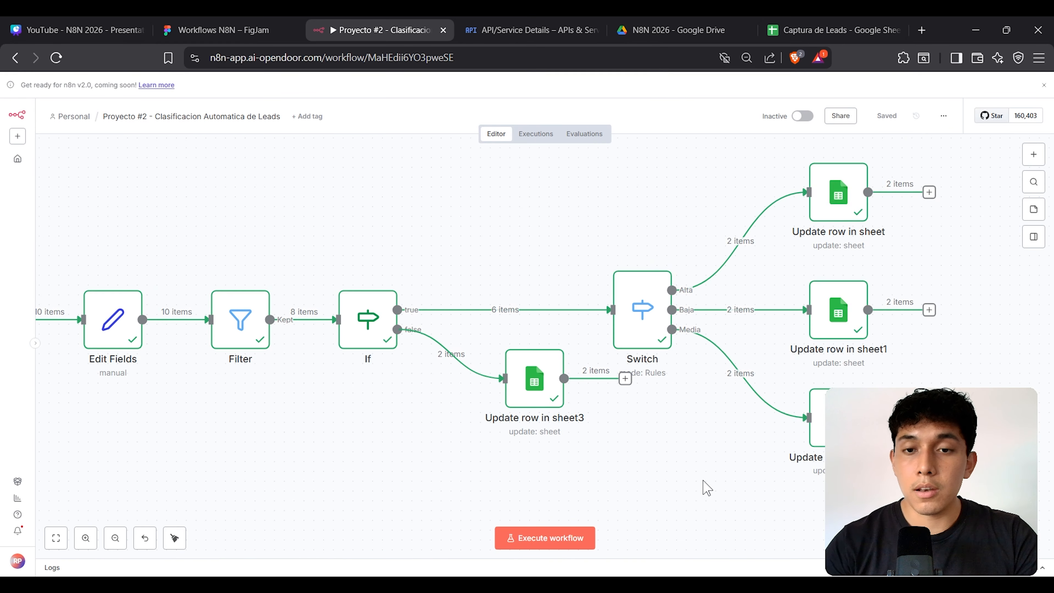
# Step: In FigJam, fill the Asigna Prioridades a Prospectos en DB box light green
pyautogui.click(228, 26)
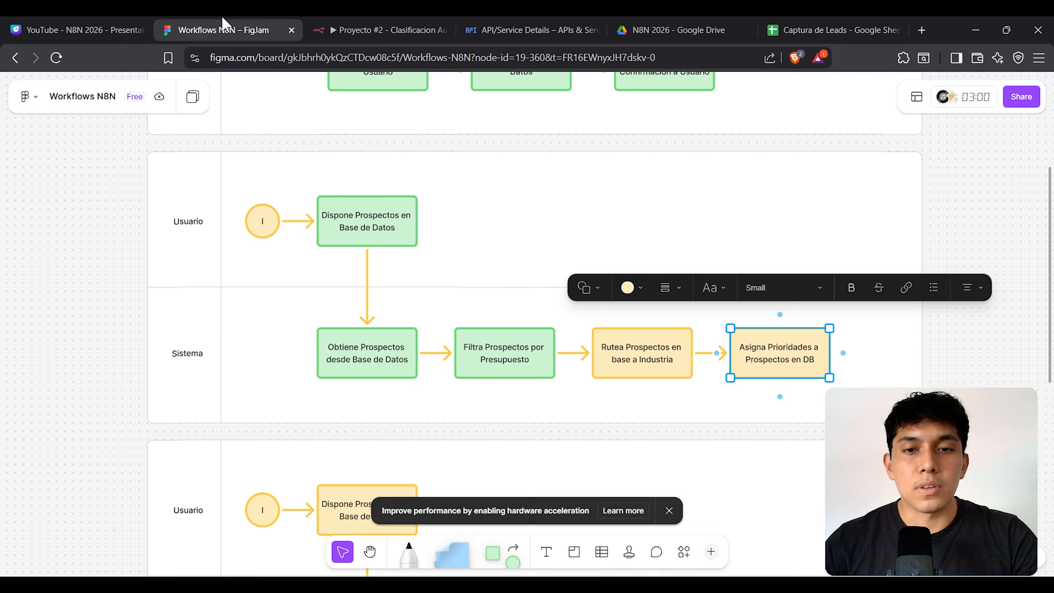
pyautogui.click(641, 293)
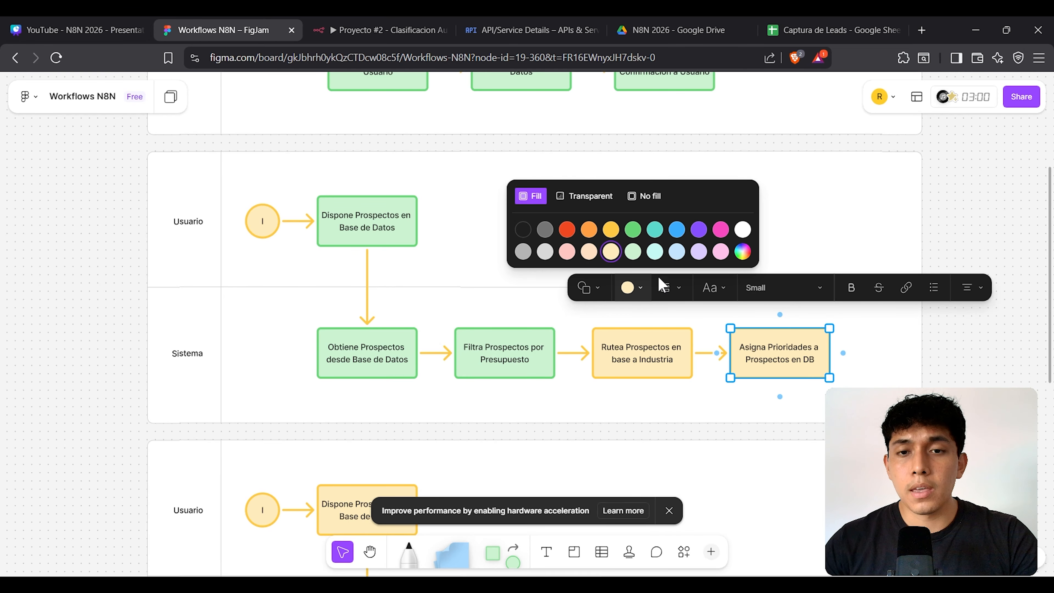
pyautogui.click(640, 250)
pyautogui.click(412, 28)
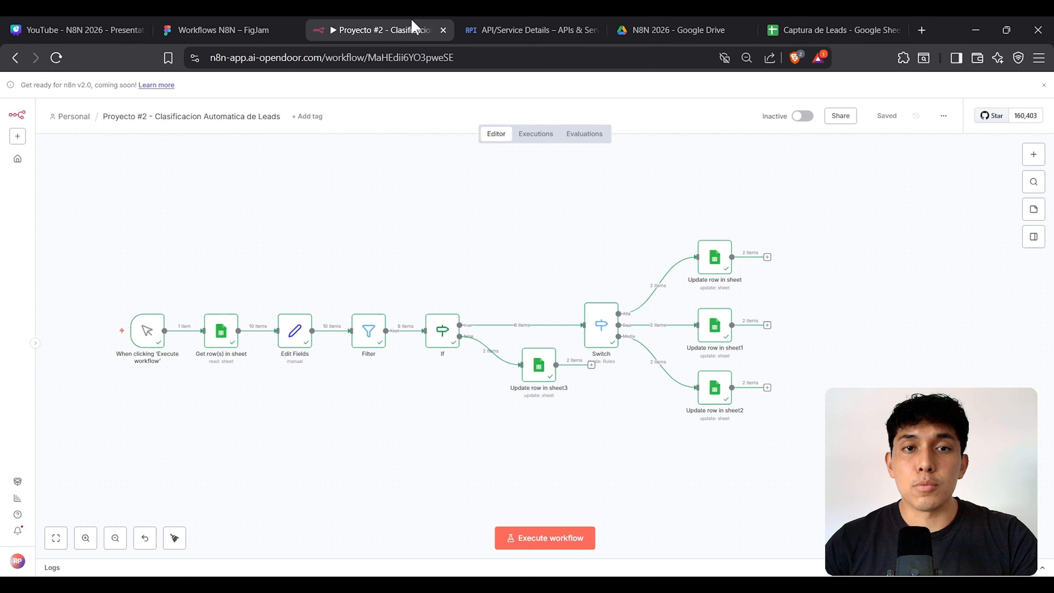